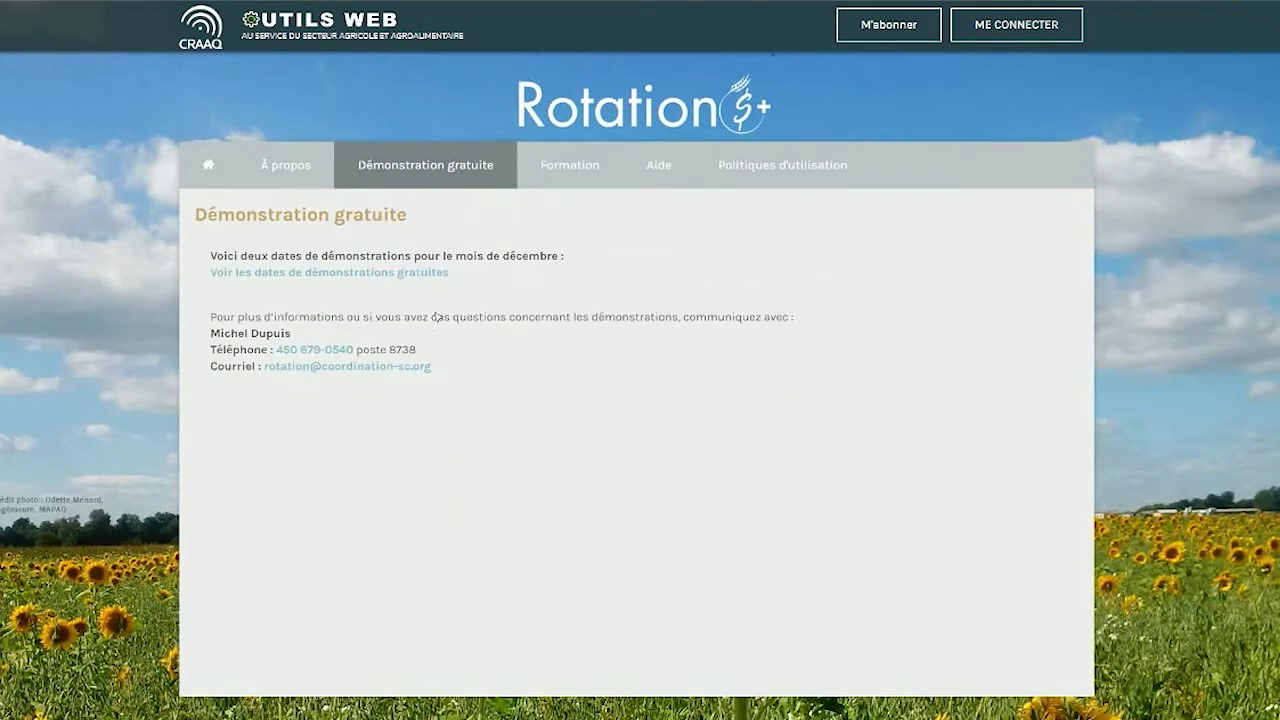
# - Look through the Formation, Aide and Politiques d'utilisation pages of the Rotation$+ site
pyautogui.click(563, 174)
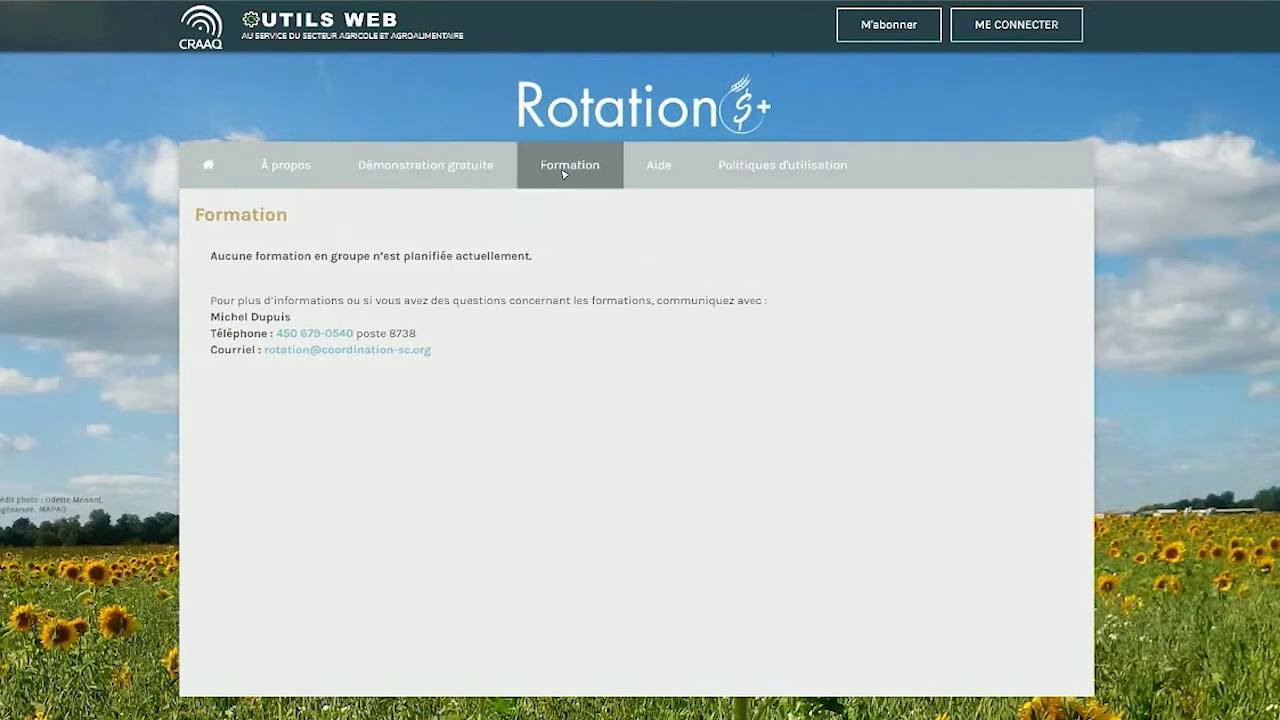
pyautogui.click(645, 172)
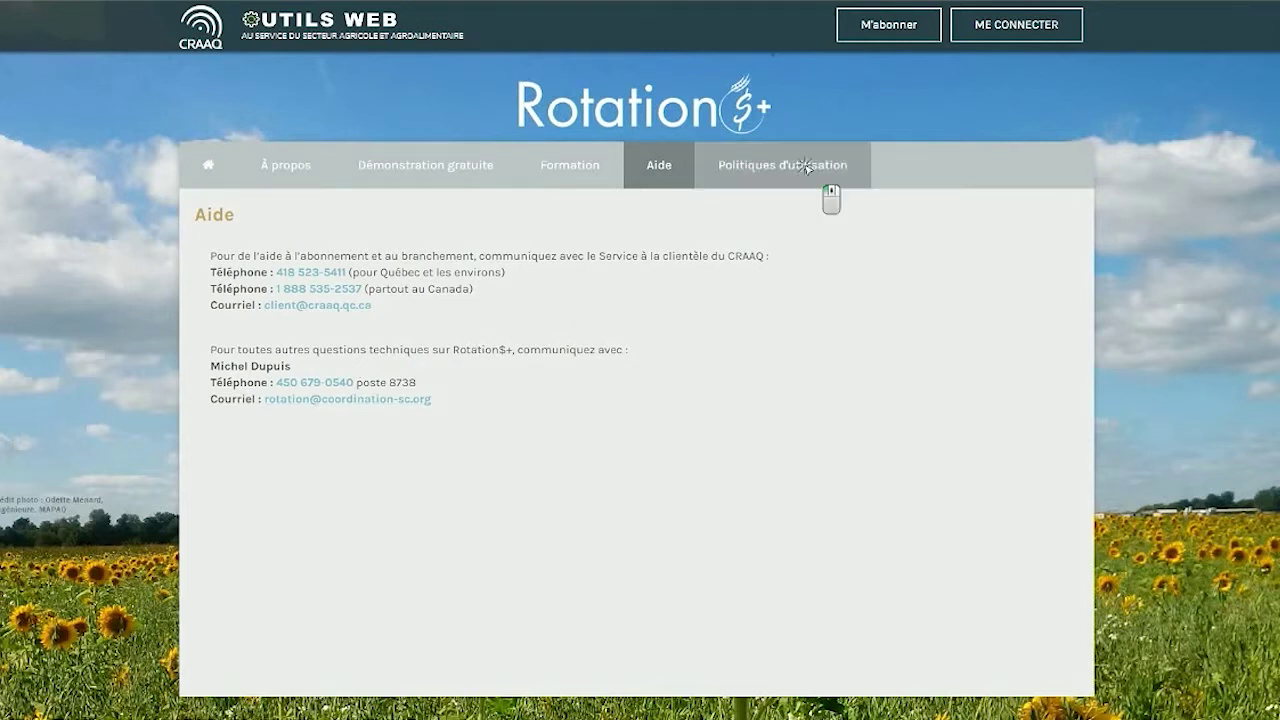
pyautogui.click(830, 180)
pyautogui.scroll(-8, 797, 486)
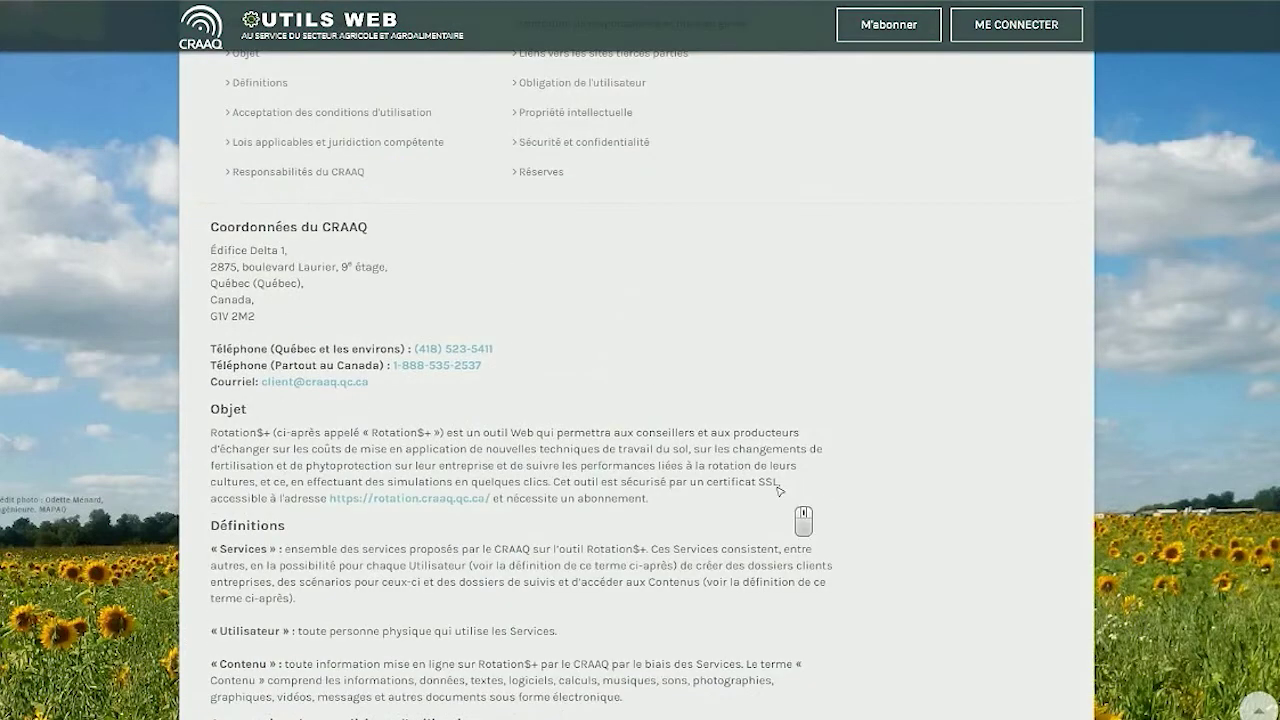
pyautogui.scroll(8, 790, 488)
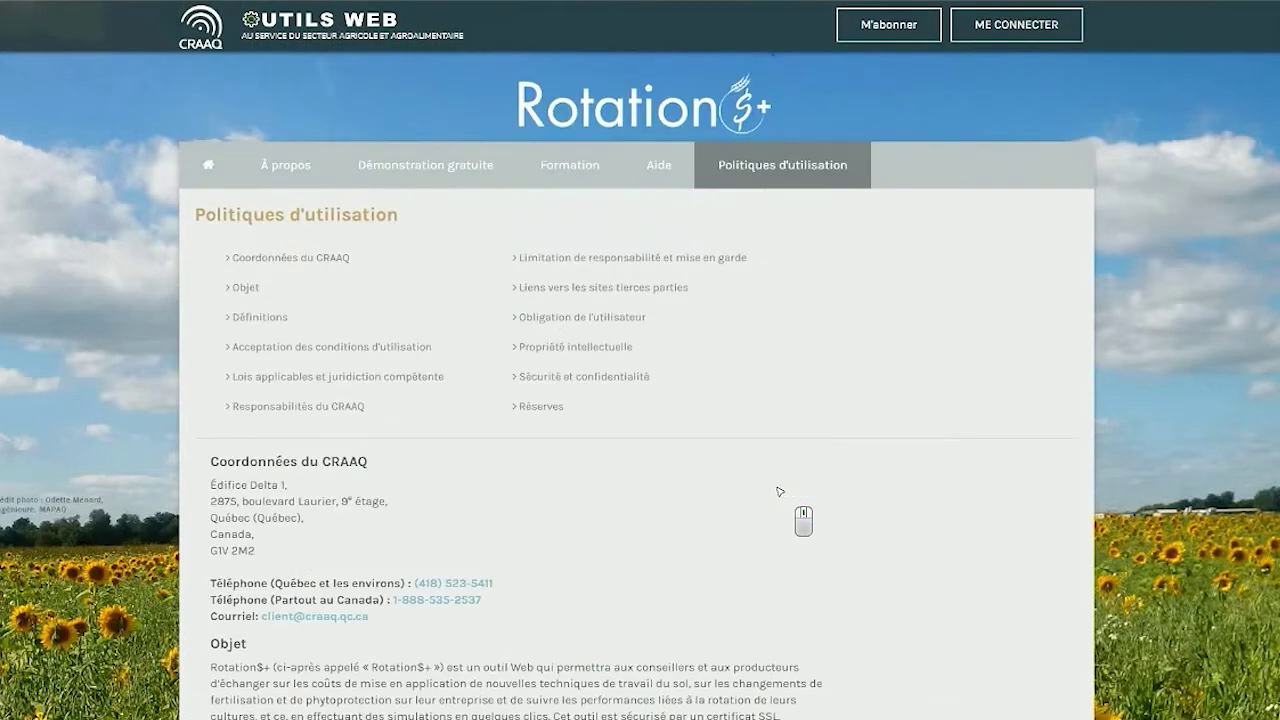
# - Read through the À propos page, including its Fonctionnement section on suitable browsers
pyautogui.click(282, 170)
pyautogui.scroll(-5, 414, 424)
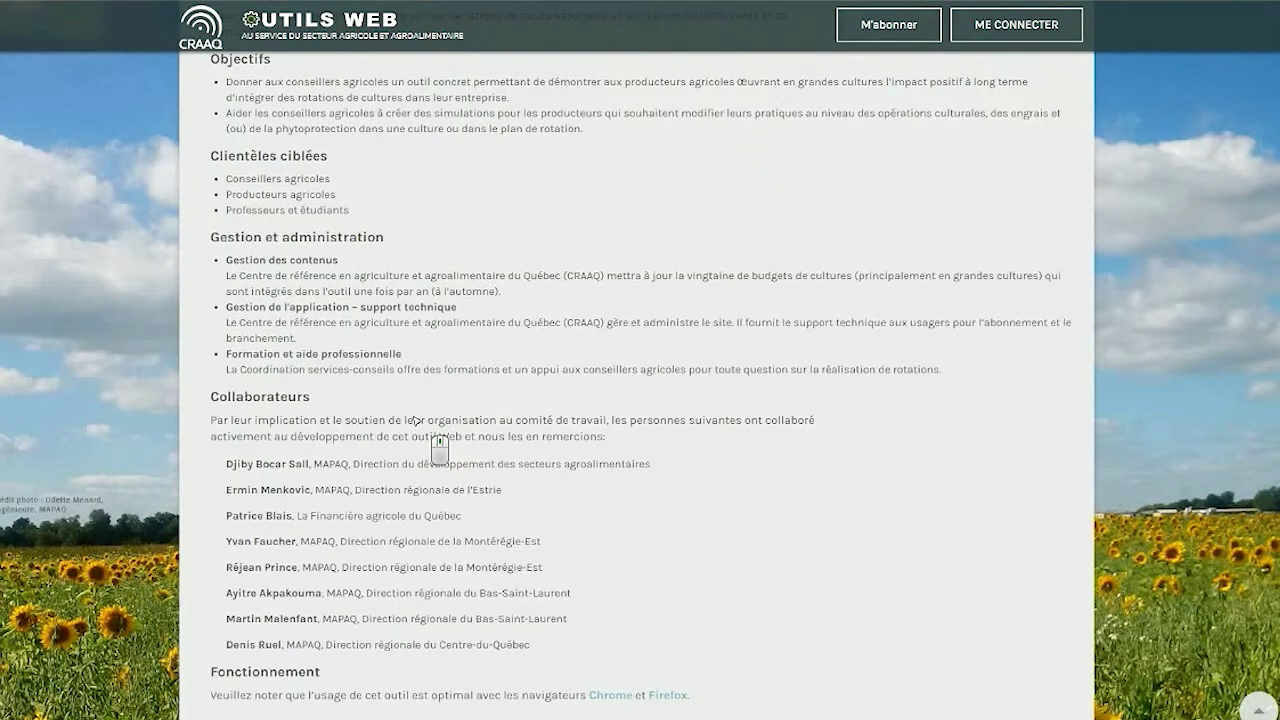
pyautogui.moveTo(210, 424); pyautogui.dragTo(329, 430)
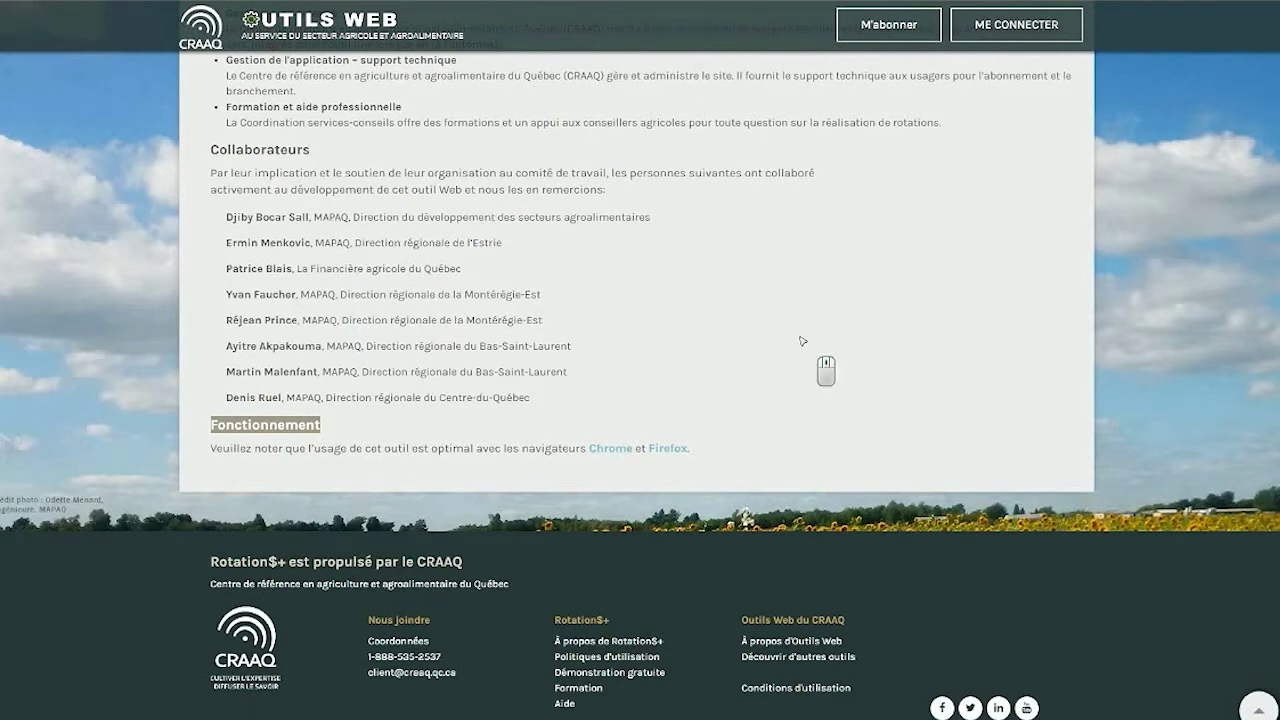
pyautogui.scroll(5, 803, 341)
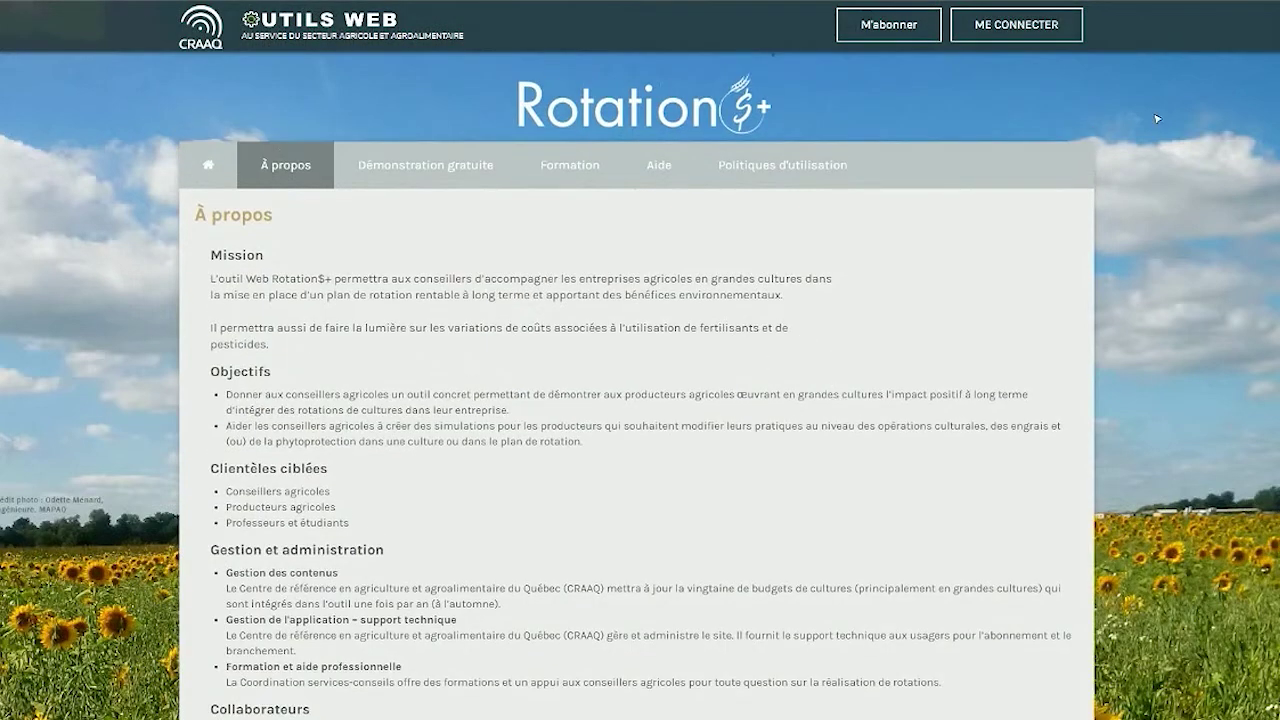
# - Log in with the prefilled account credentials and open the Ferme Soleil producer profile for editing
pyautogui.click(1018, 27)
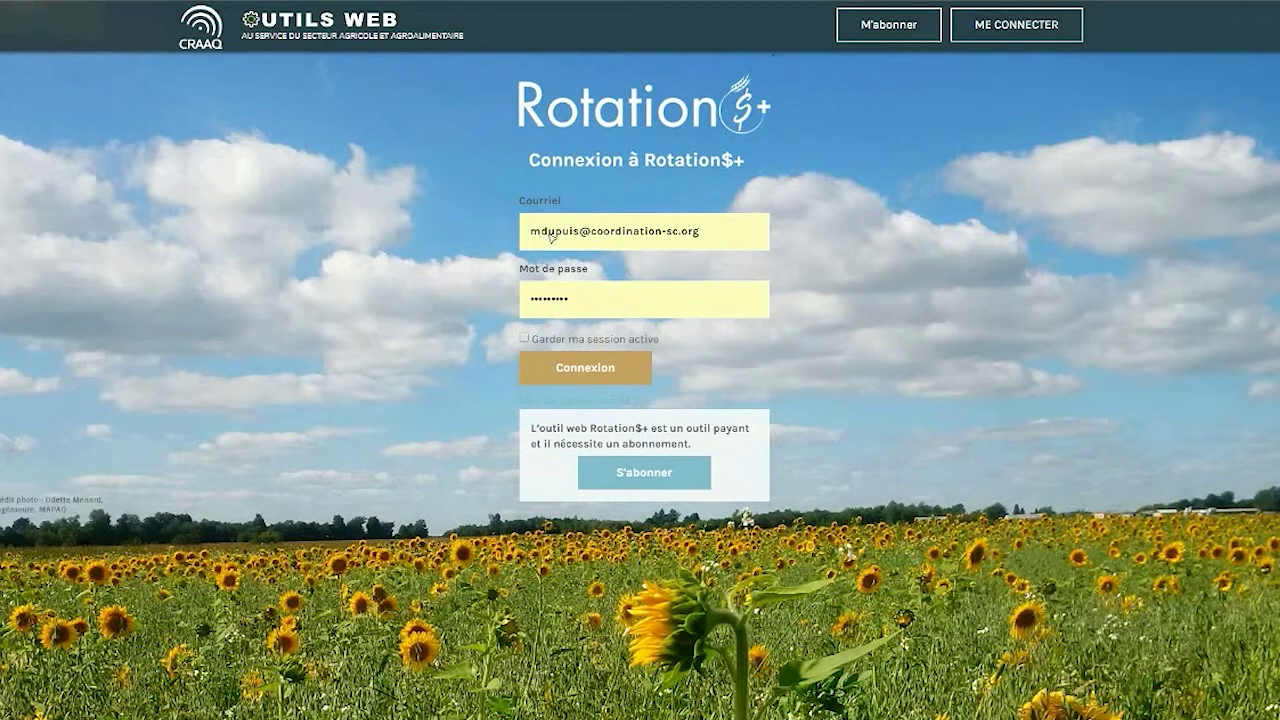
pyautogui.click(577, 380)
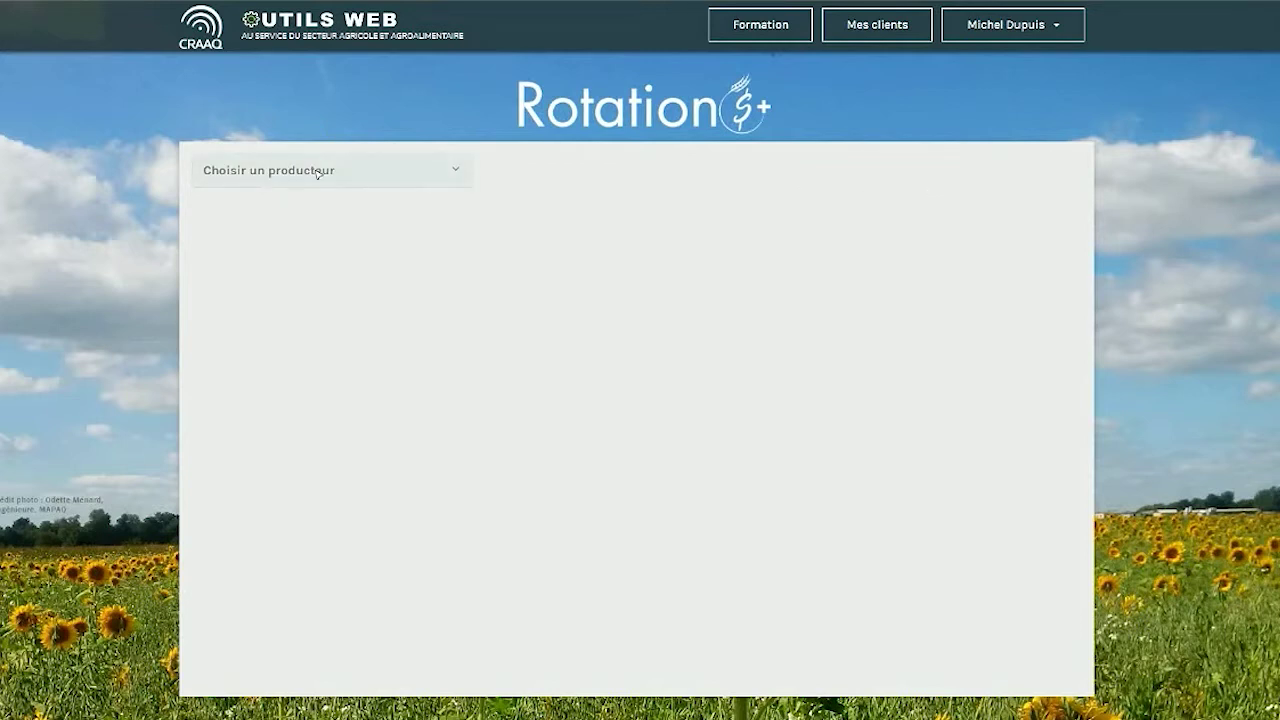
pyautogui.click(454, 173)
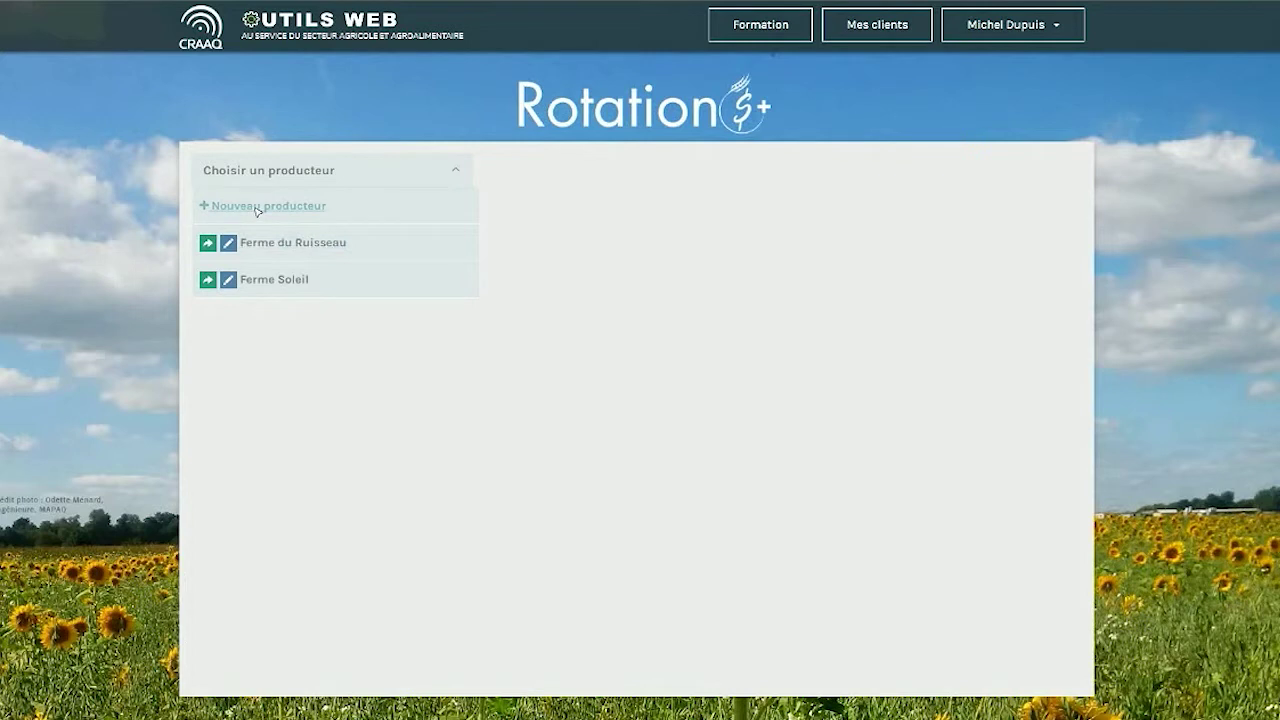
pyautogui.click(228, 281)
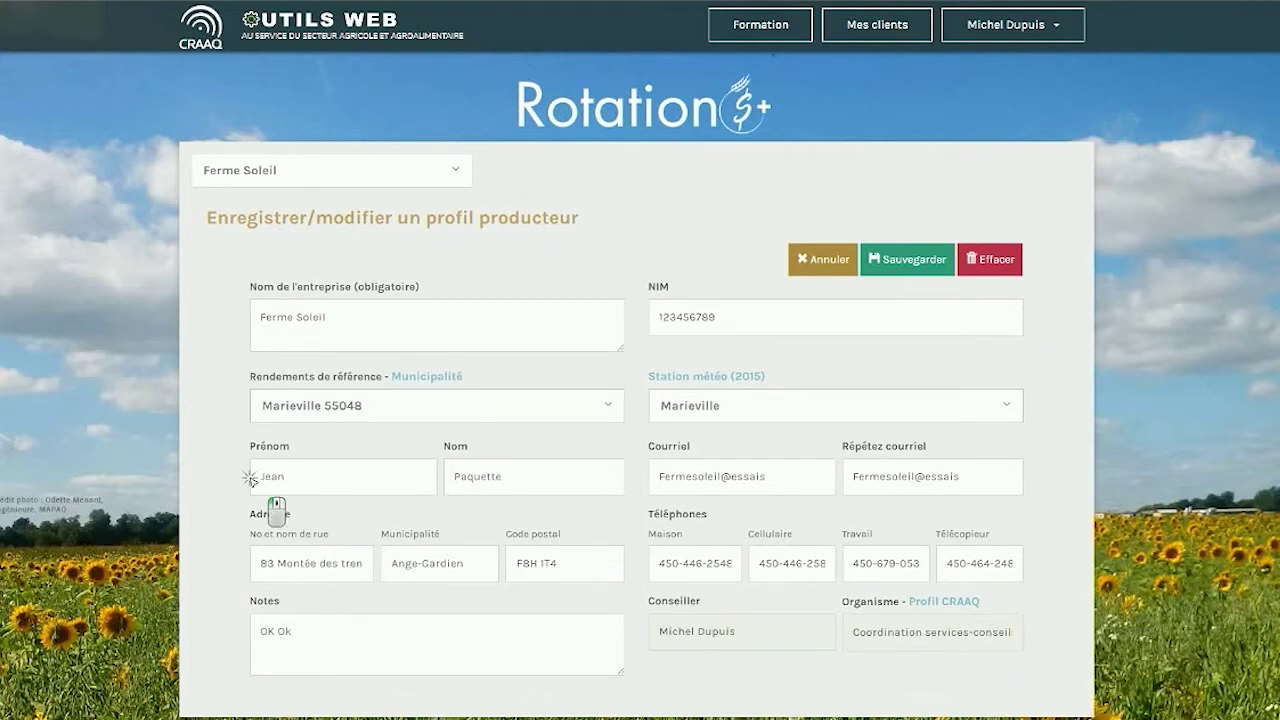
# - Examine the producer name, adviser, organisation, e-mail and address municipality fields of the Ferme Soleil profile
pyautogui.moveTo(258, 477); pyautogui.dragTo(468, 480)
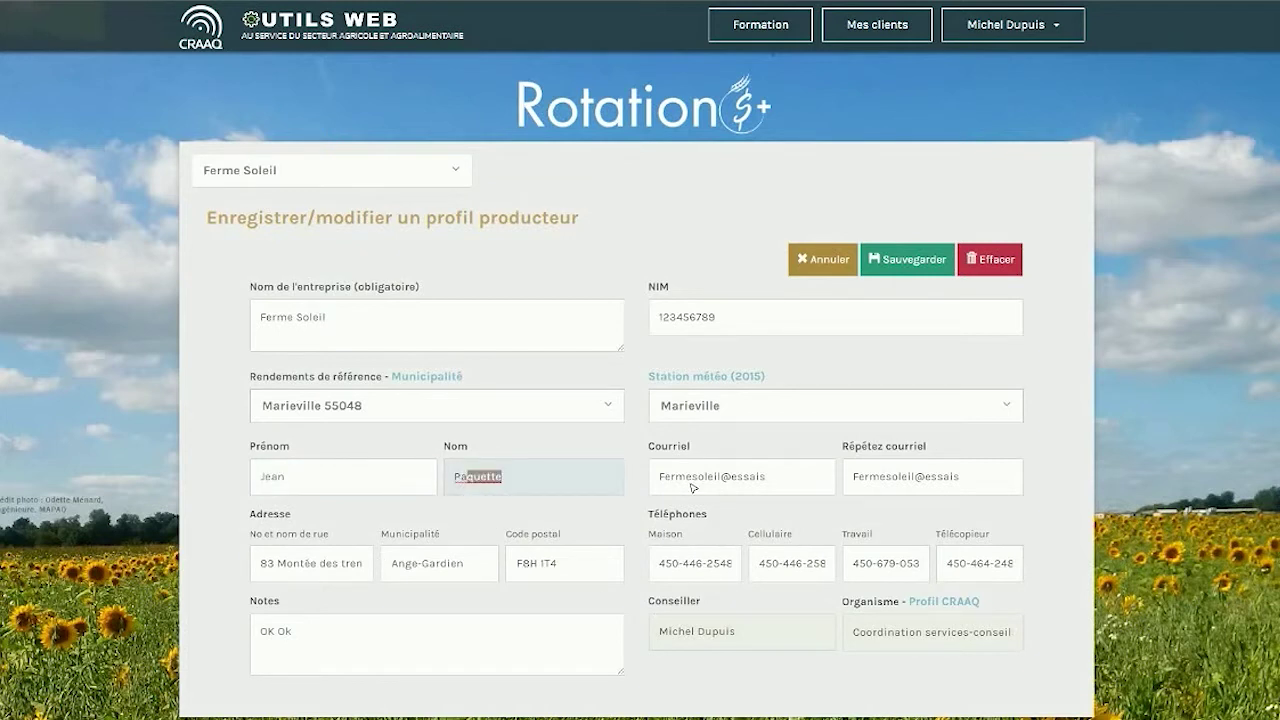
pyautogui.moveTo(668, 632); pyautogui.dragTo(737, 632)
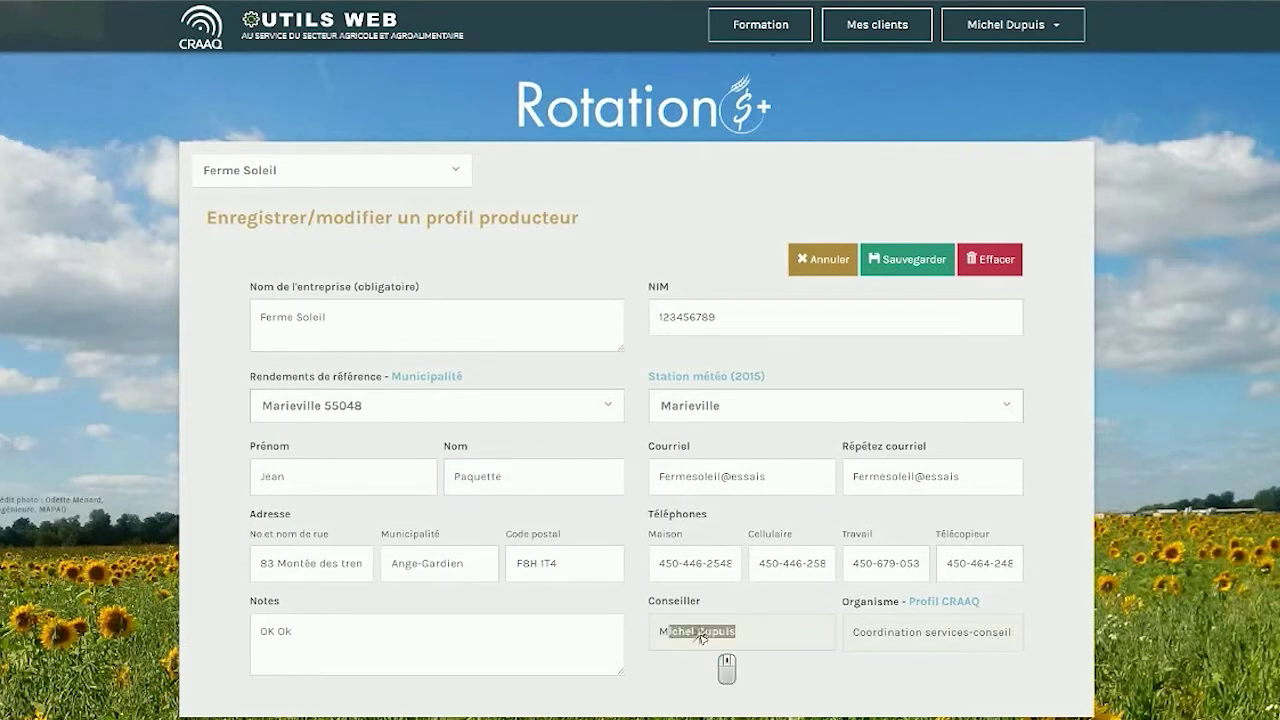
pyautogui.click(770, 637)
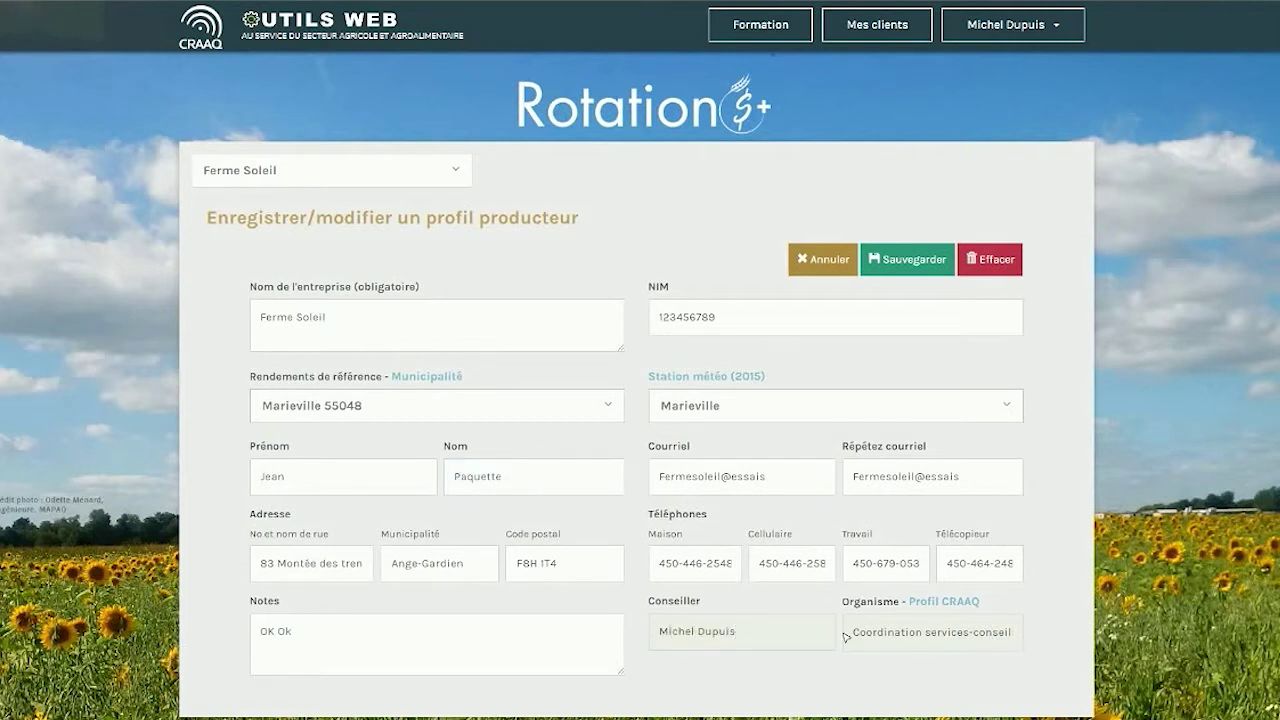
pyautogui.moveTo(850, 632); pyautogui.dragTo(1019, 637)
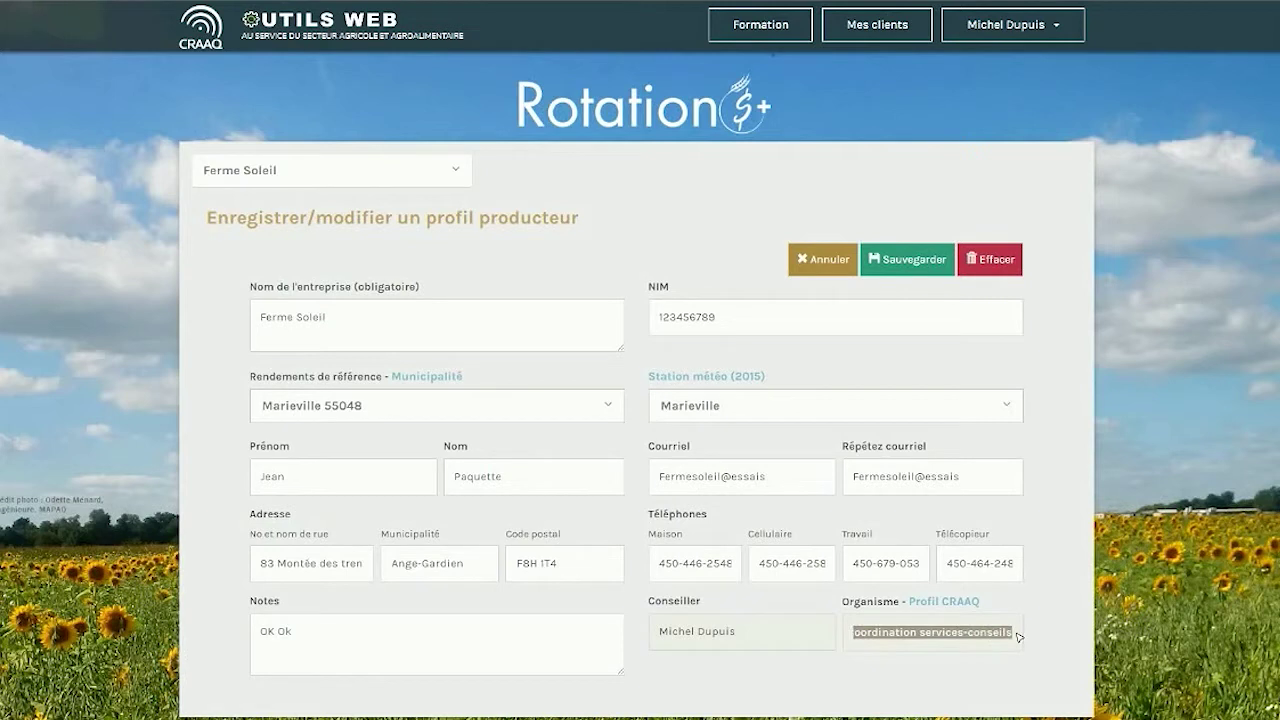
pyautogui.click(858, 660)
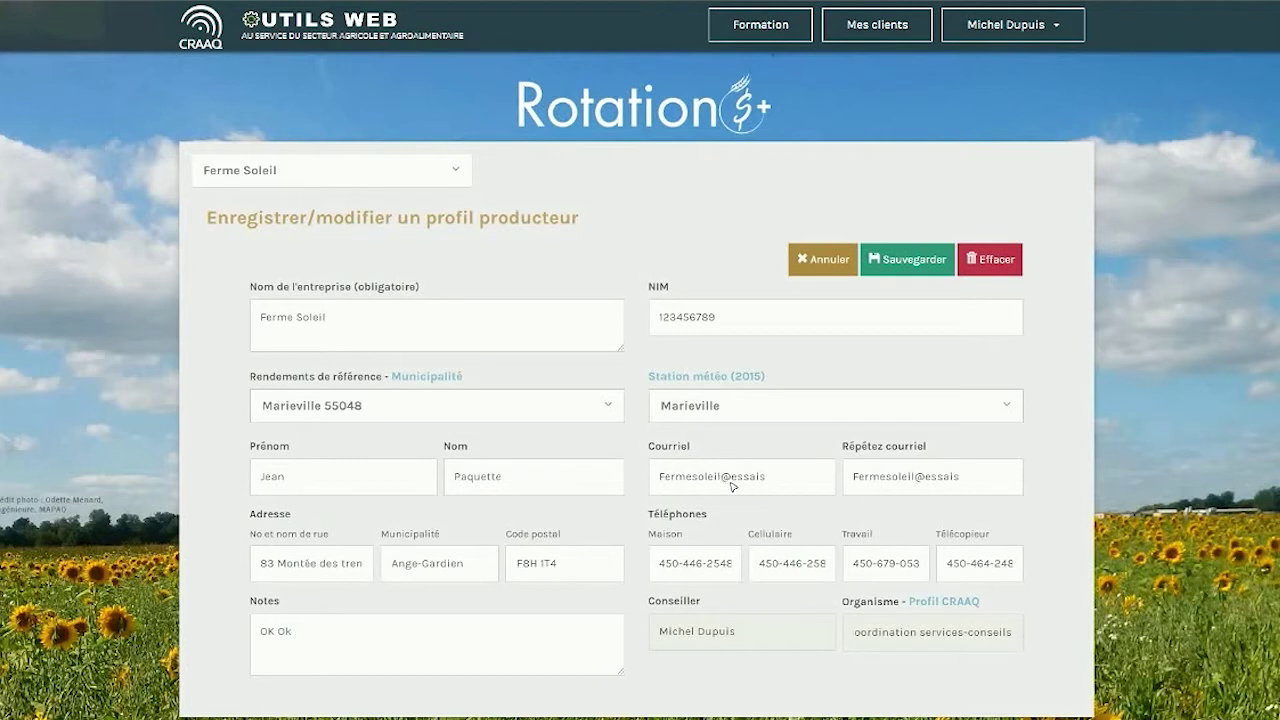
pyautogui.doubleClick(659, 480)
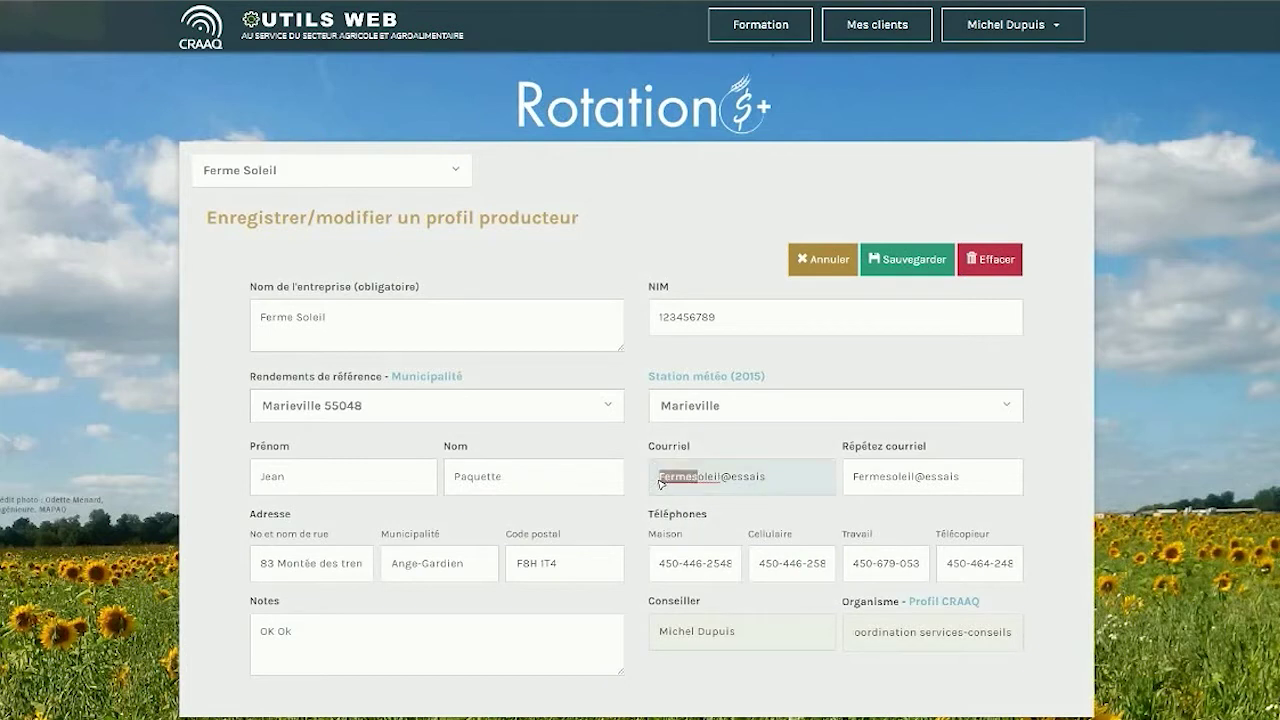
pyautogui.click(777, 483)
pyautogui.moveTo(777, 483); pyautogui.dragTo(733, 482)
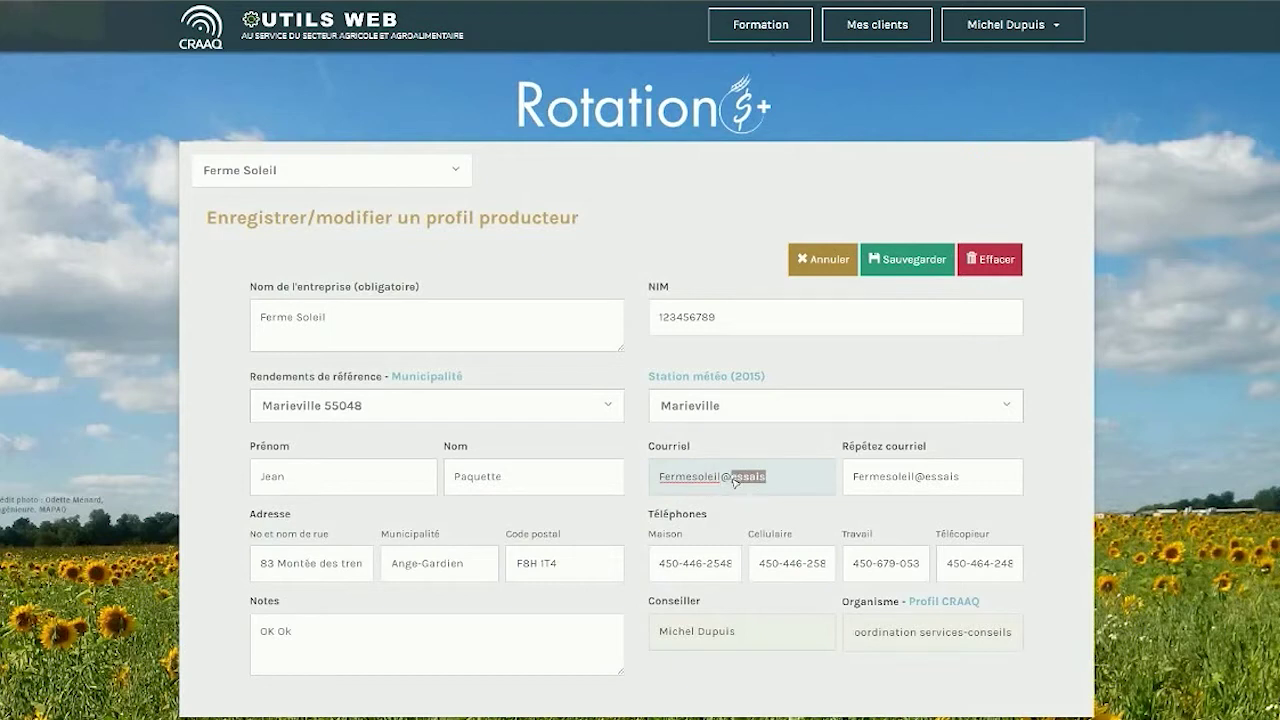
pyautogui.click(805, 480)
pyautogui.click(812, 450)
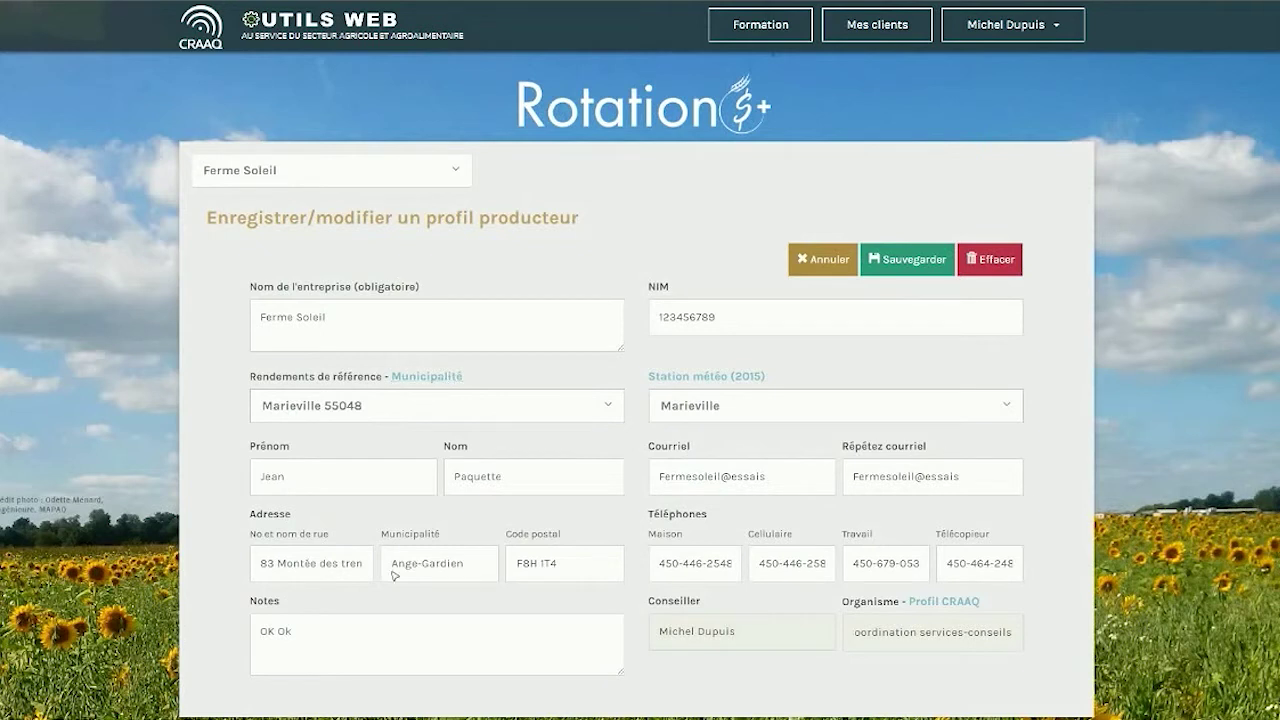
pyautogui.moveTo(391, 563); pyautogui.dragTo(461, 576)
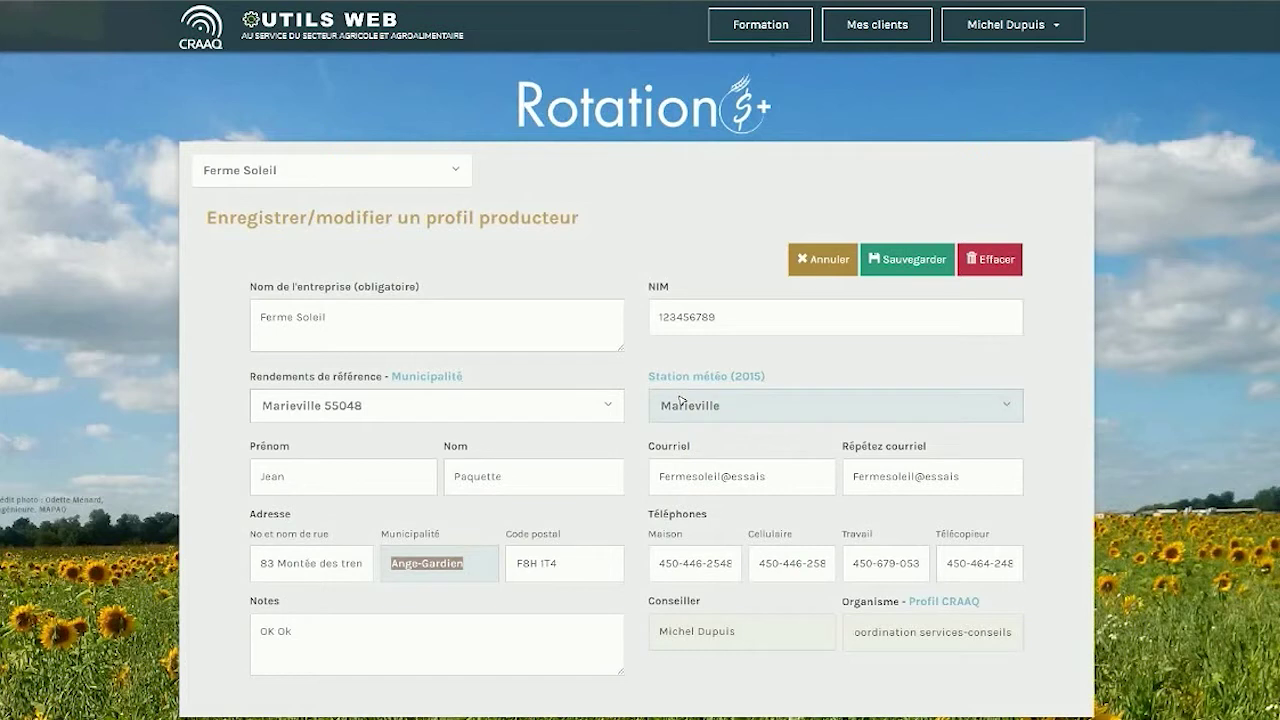
pyautogui.click(464, 567)
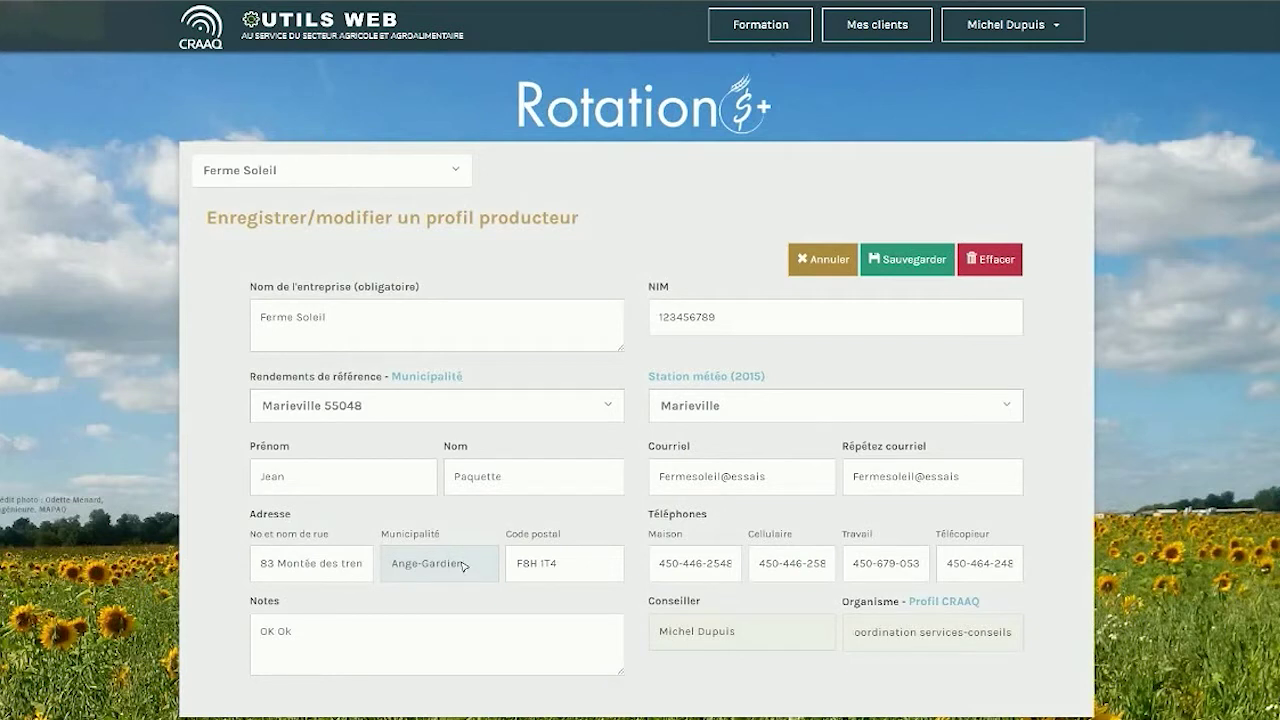
# - Check the reference-yield municipality and weather station choices, and save the Ferme Soleil profile
pyautogui.click(335, 407)
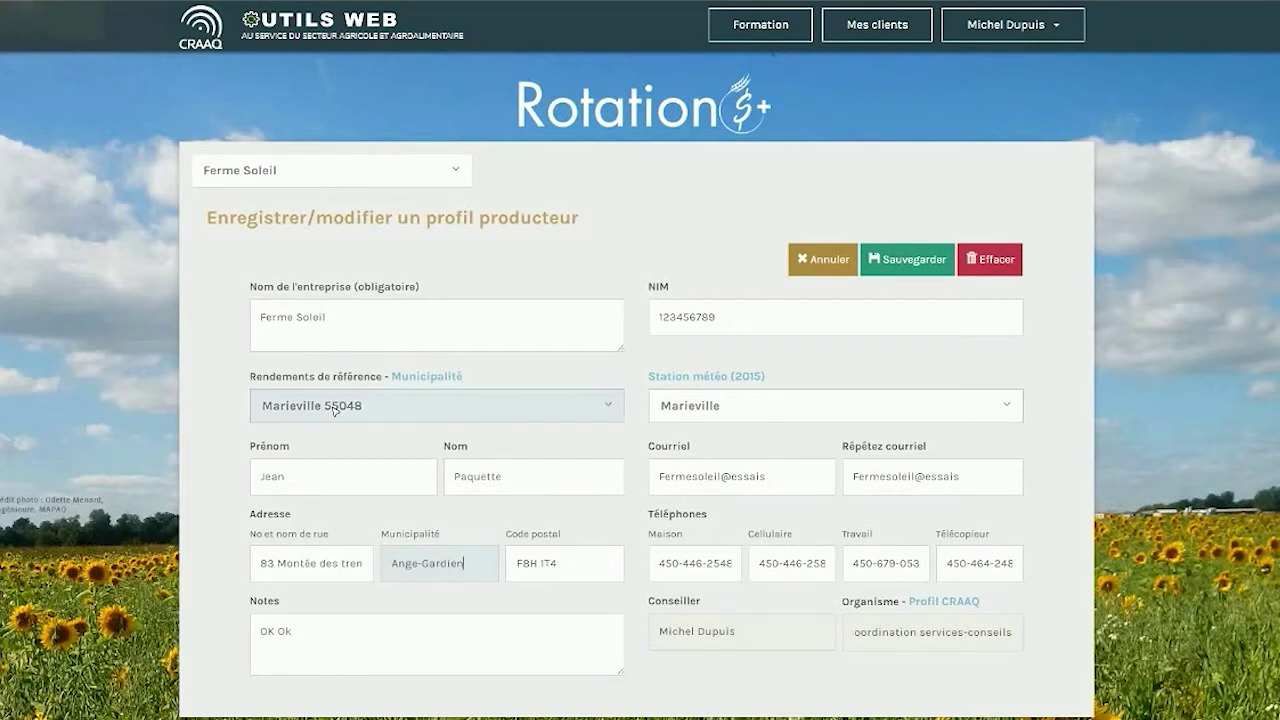
pyautogui.click(607, 410)
pyautogui.scroll(-5, 474, 582)
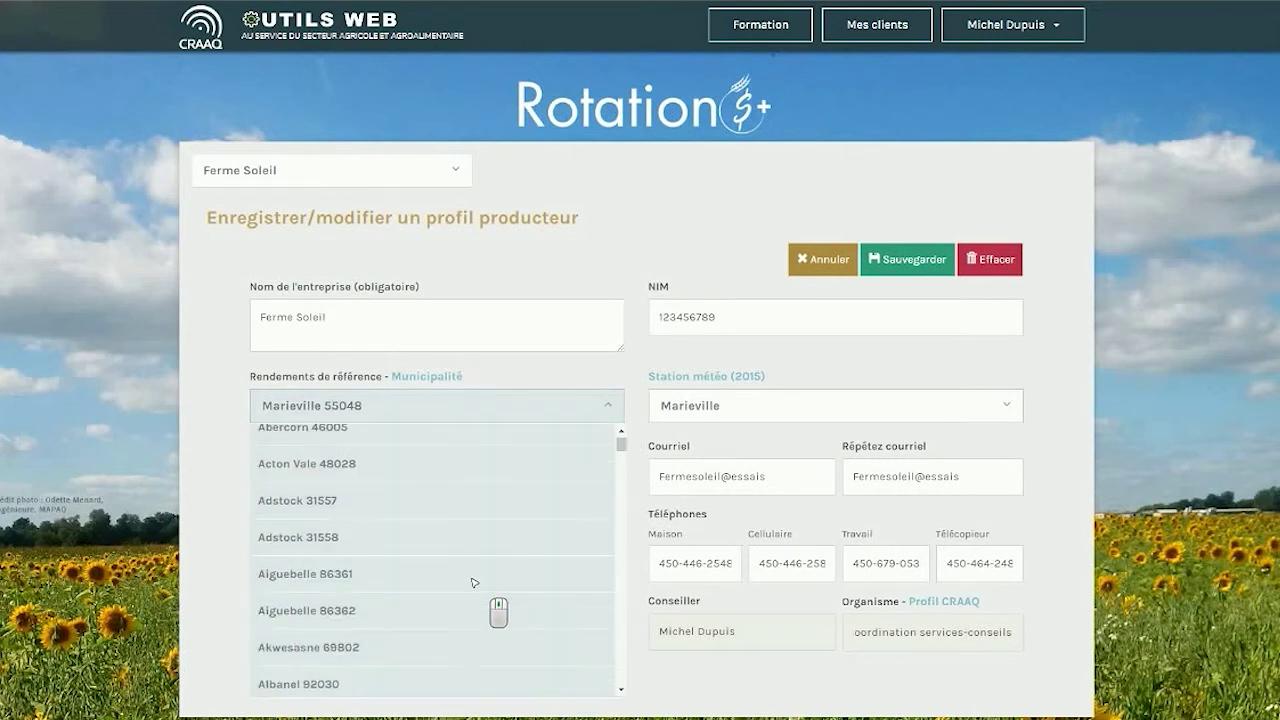
pyautogui.scroll(1, 474, 582)
pyautogui.scroll(2, 474, 582)
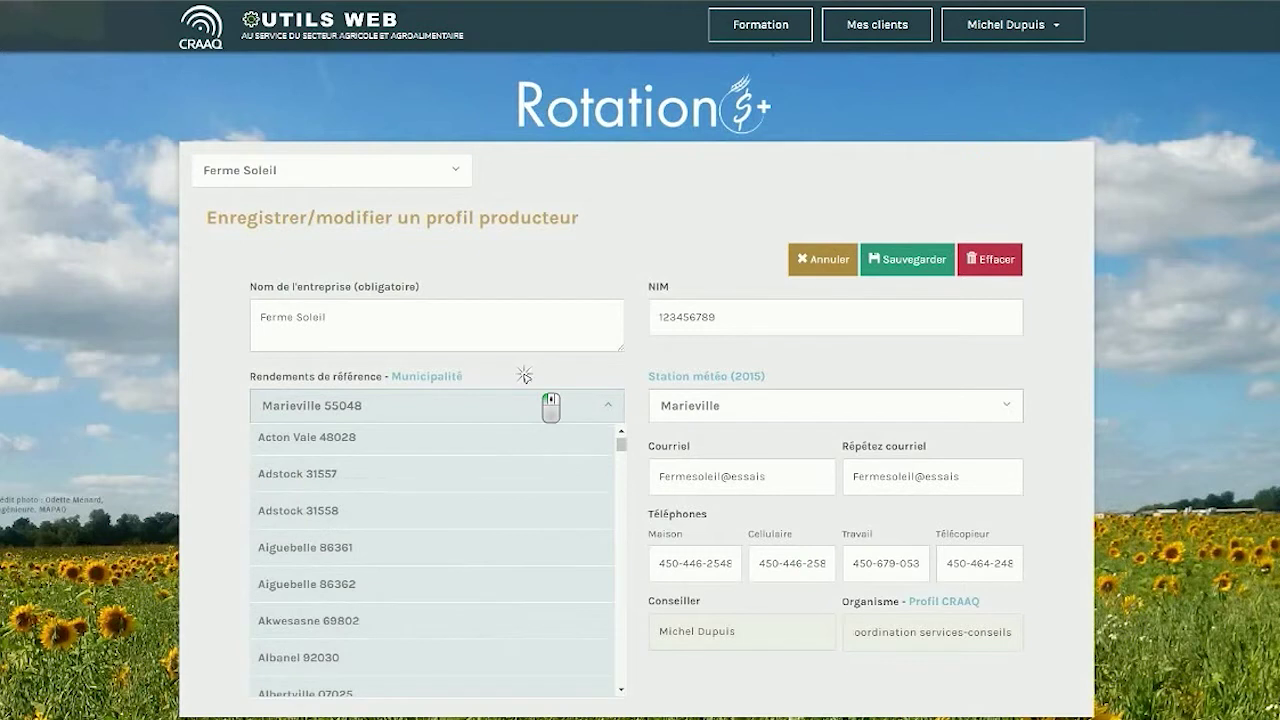
pyautogui.click(523, 374)
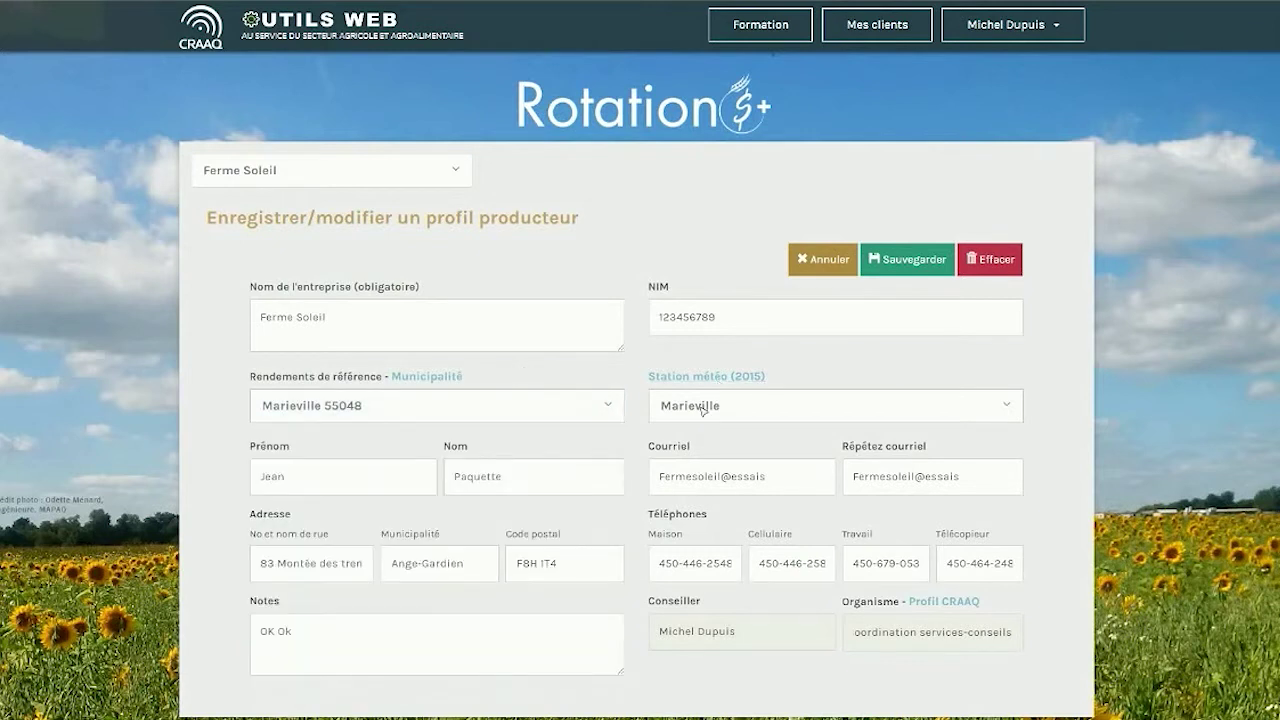
pyautogui.click(706, 410)
pyautogui.click(917, 260)
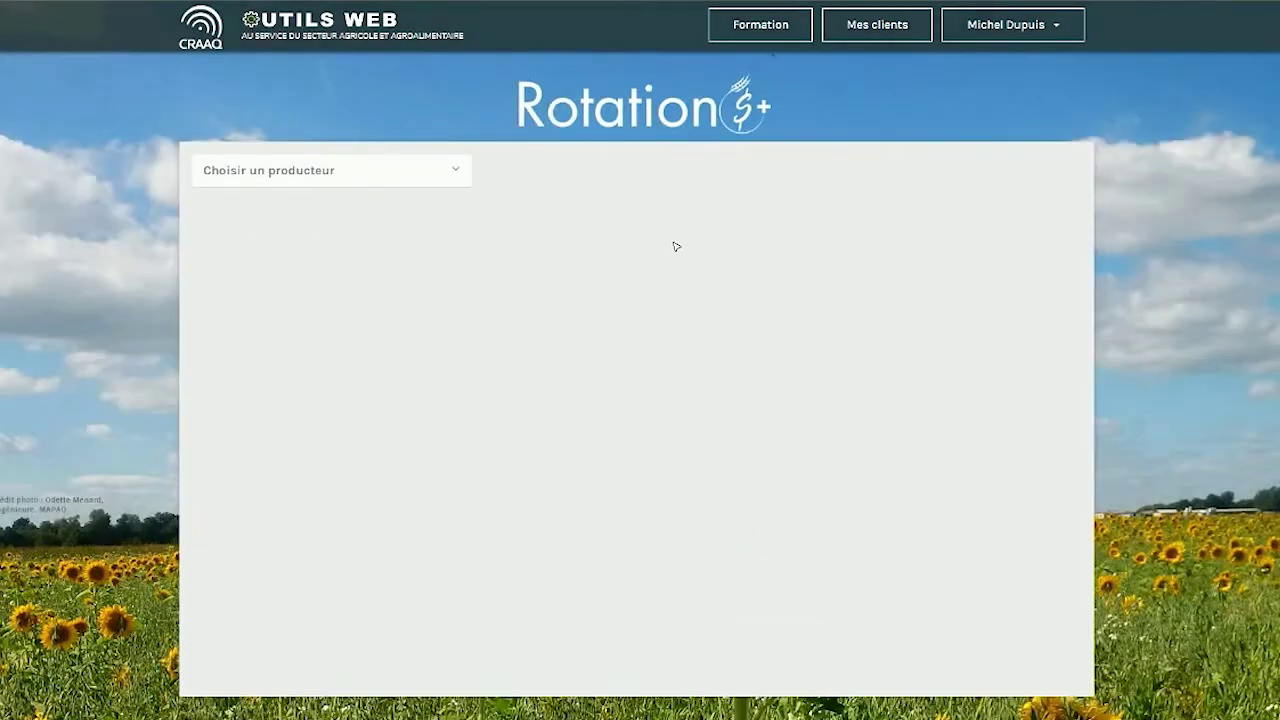
# - Open the sharing settings of Ferme Soleil and set the first listed contact's rights to Édition
pyautogui.click(455, 171)
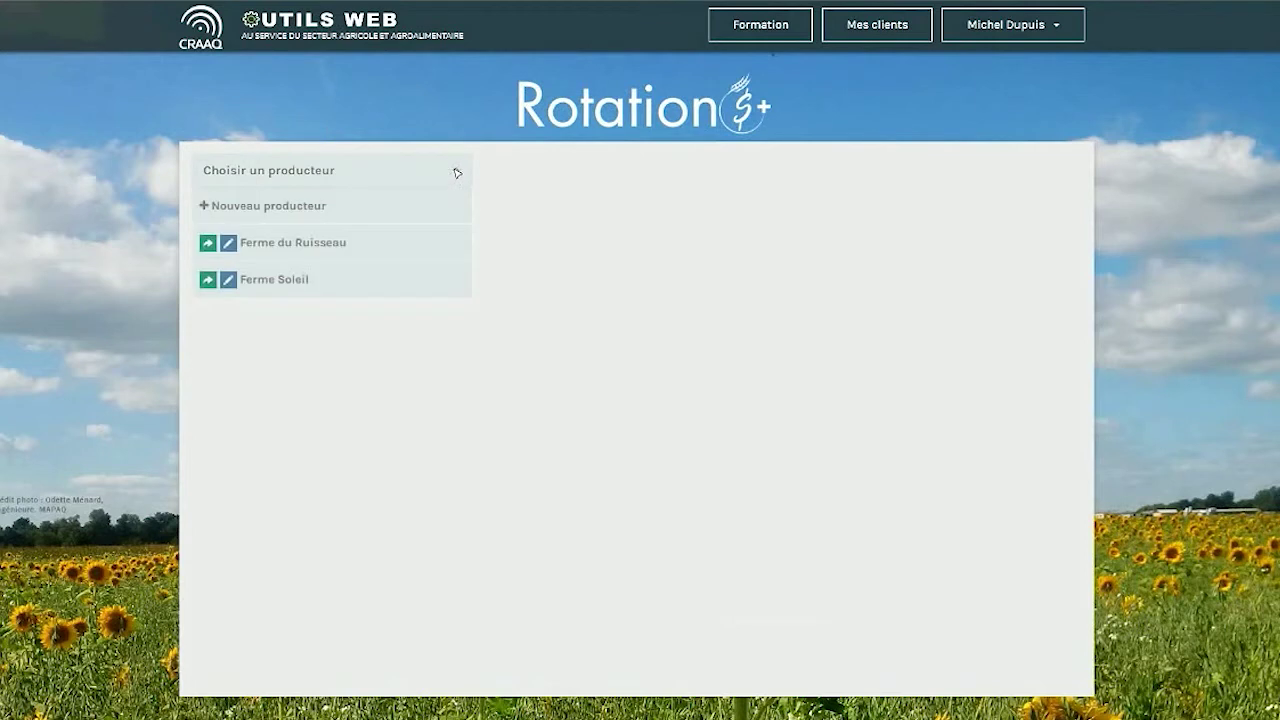
pyautogui.click(208, 281)
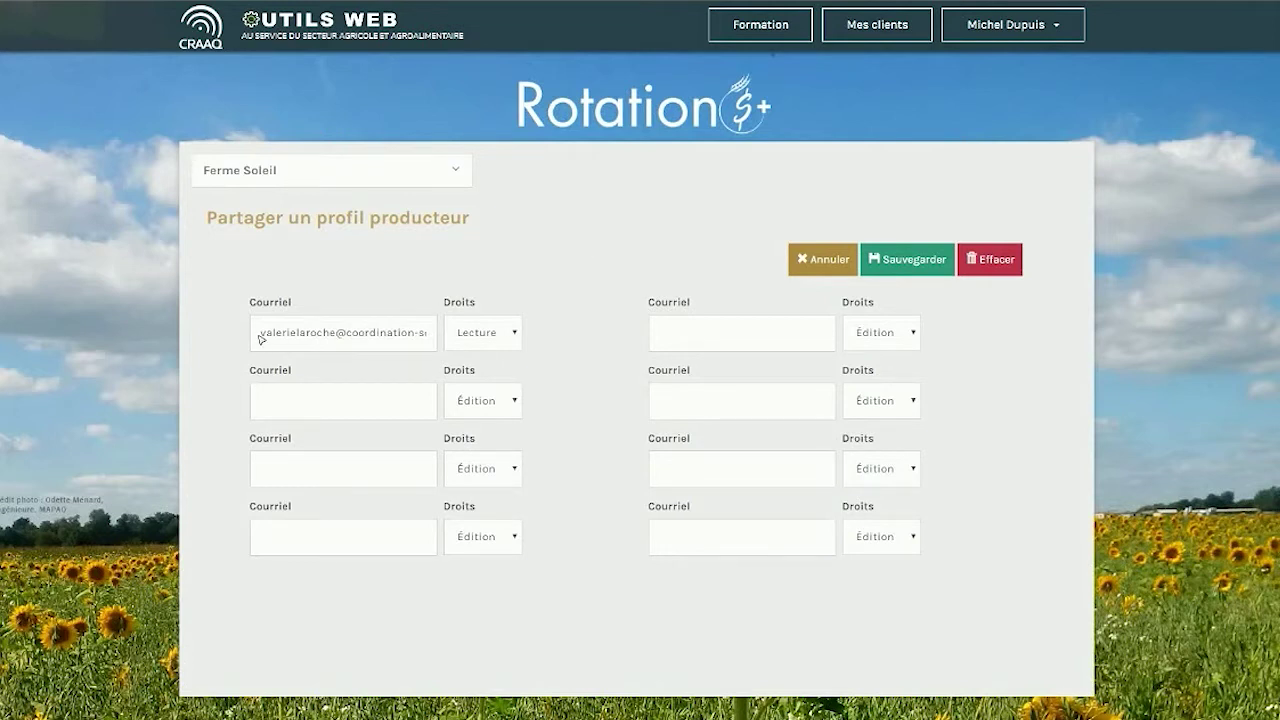
pyautogui.click(510, 338)
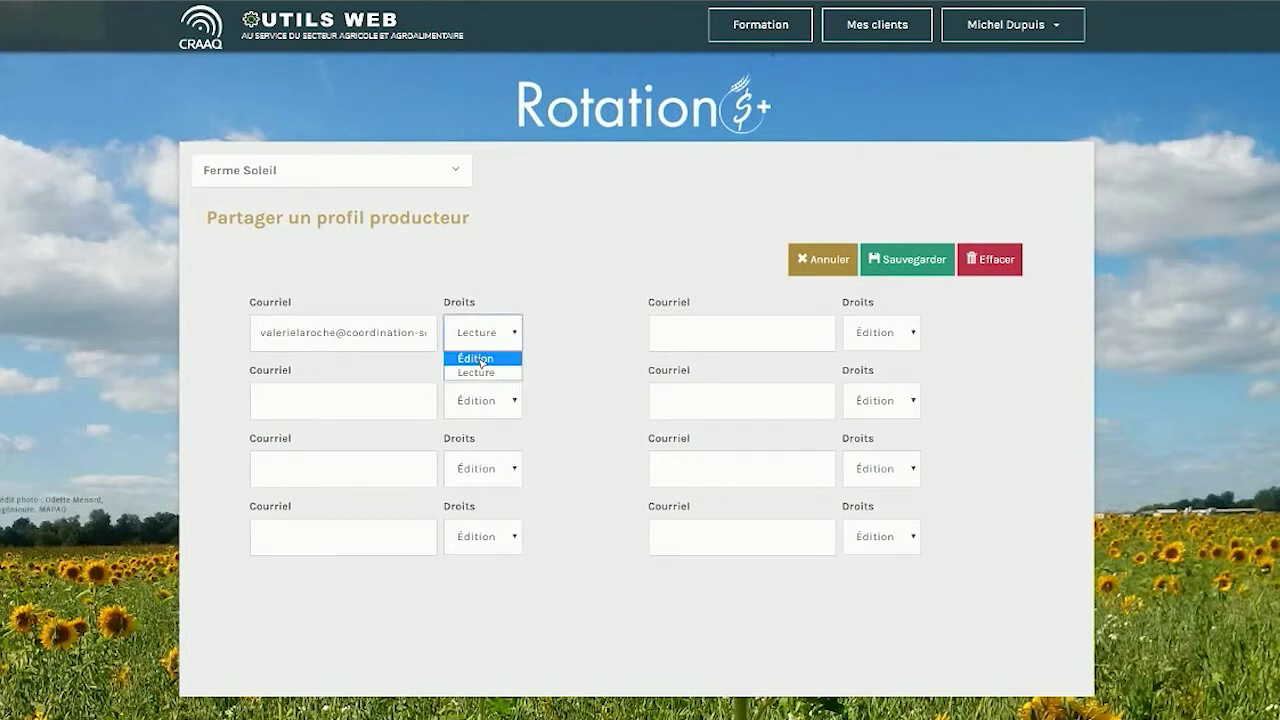
pyautogui.click(476, 358)
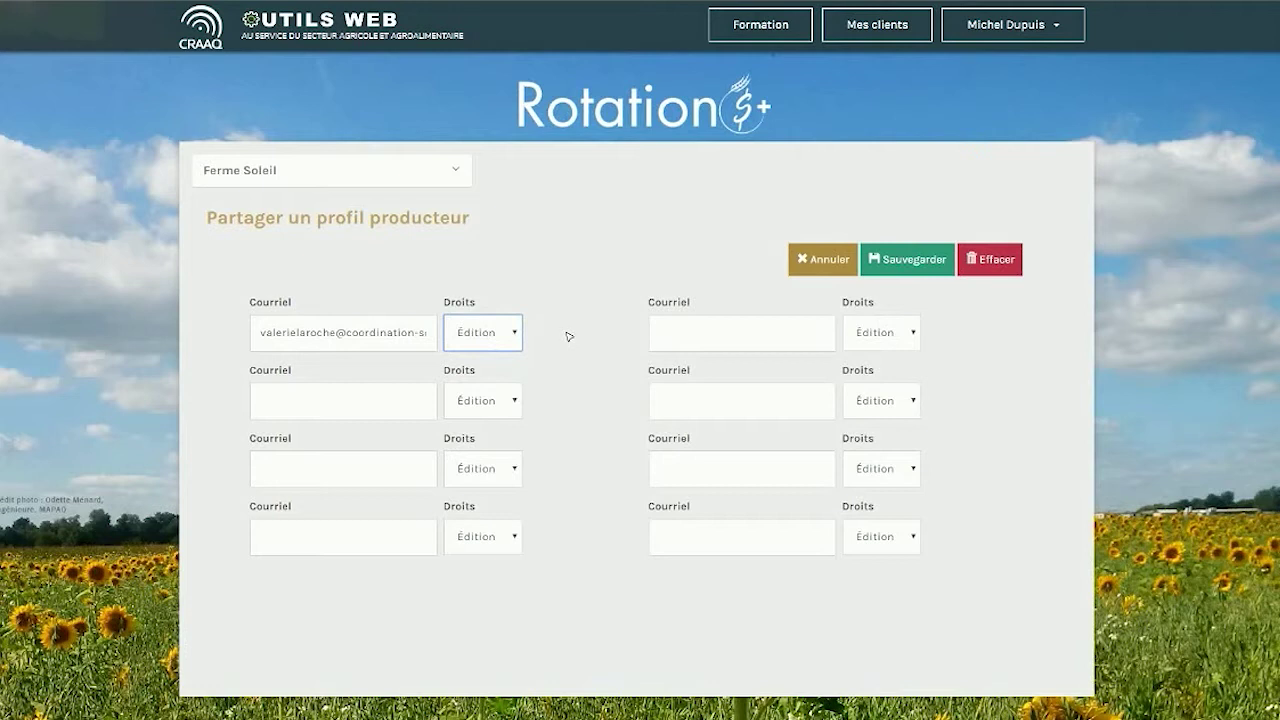
# - Set the first listed contact's rights to Lecture and save the profile's sharing settings
pyautogui.click(516, 332)
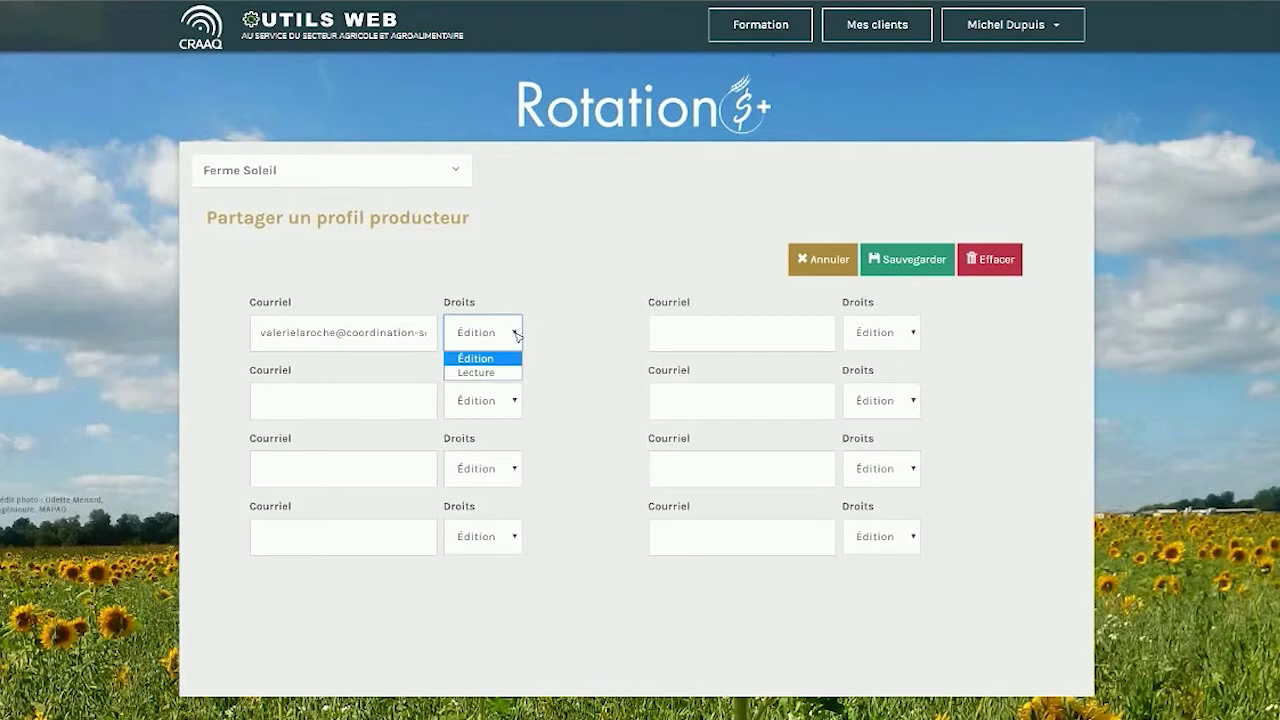
pyautogui.click(478, 372)
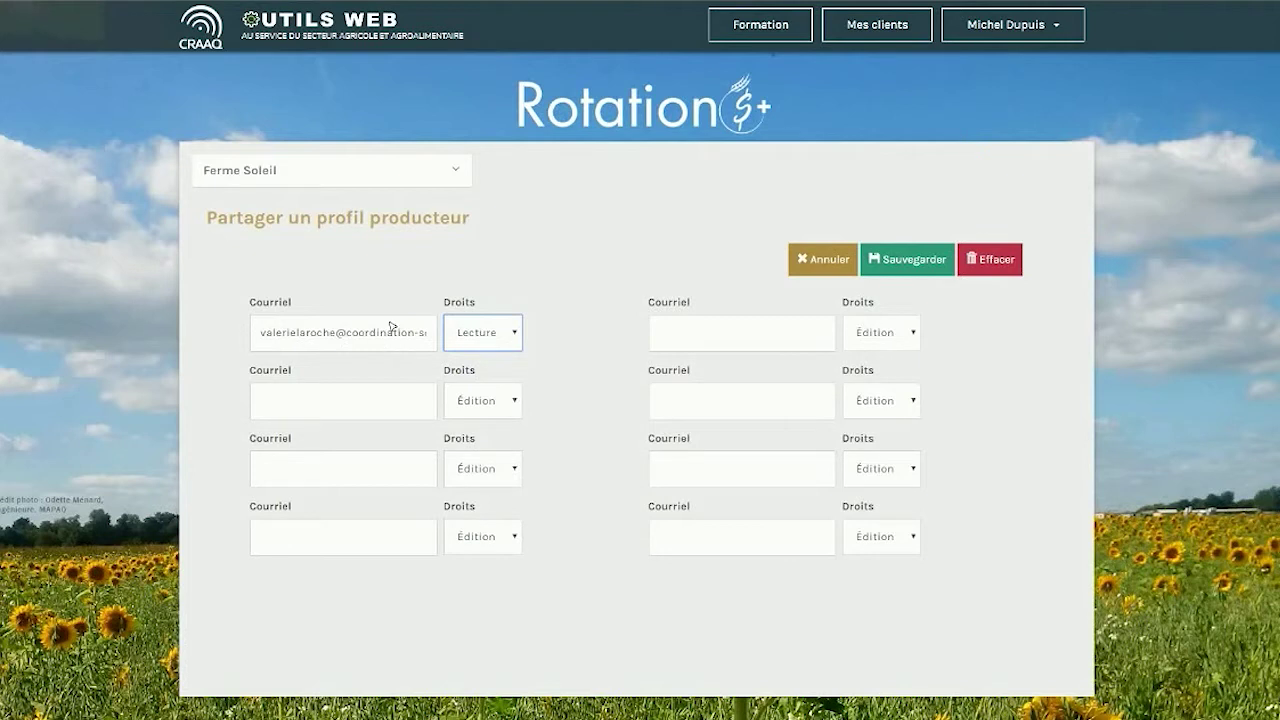
pyautogui.click(905, 260)
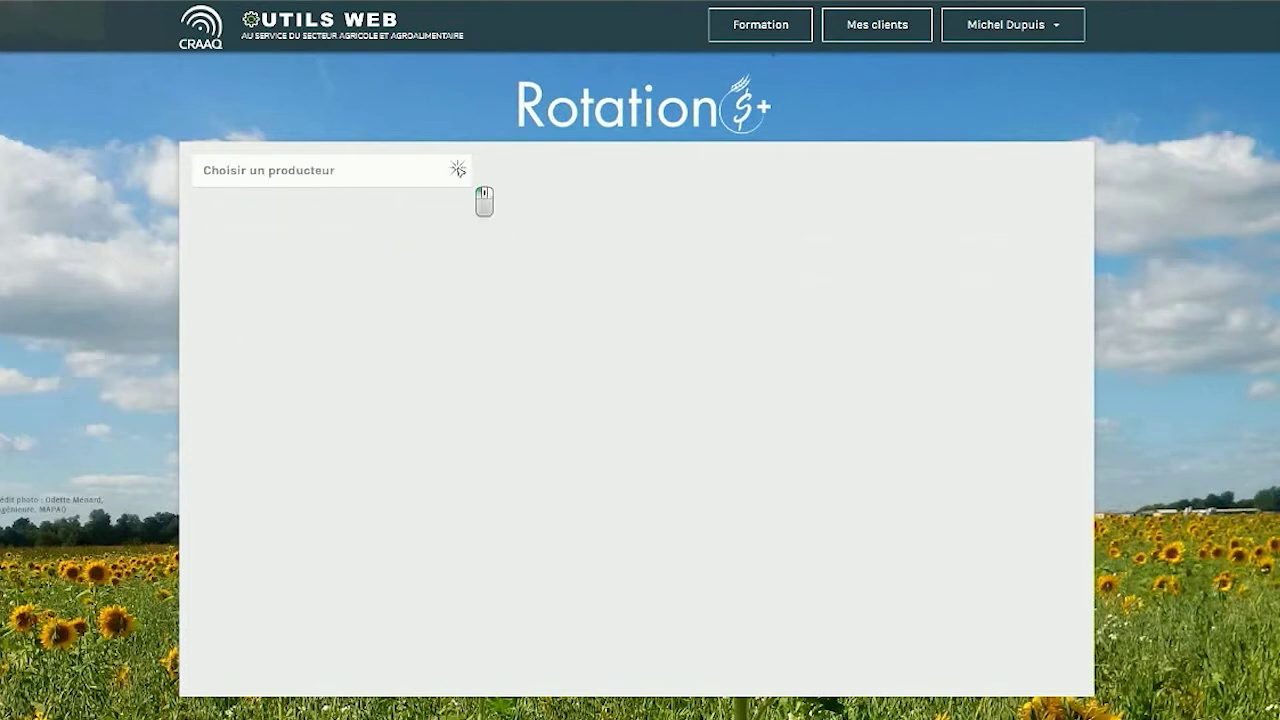
# - Select Ferme Soleil as the producer to work on
pyautogui.click(455, 170)
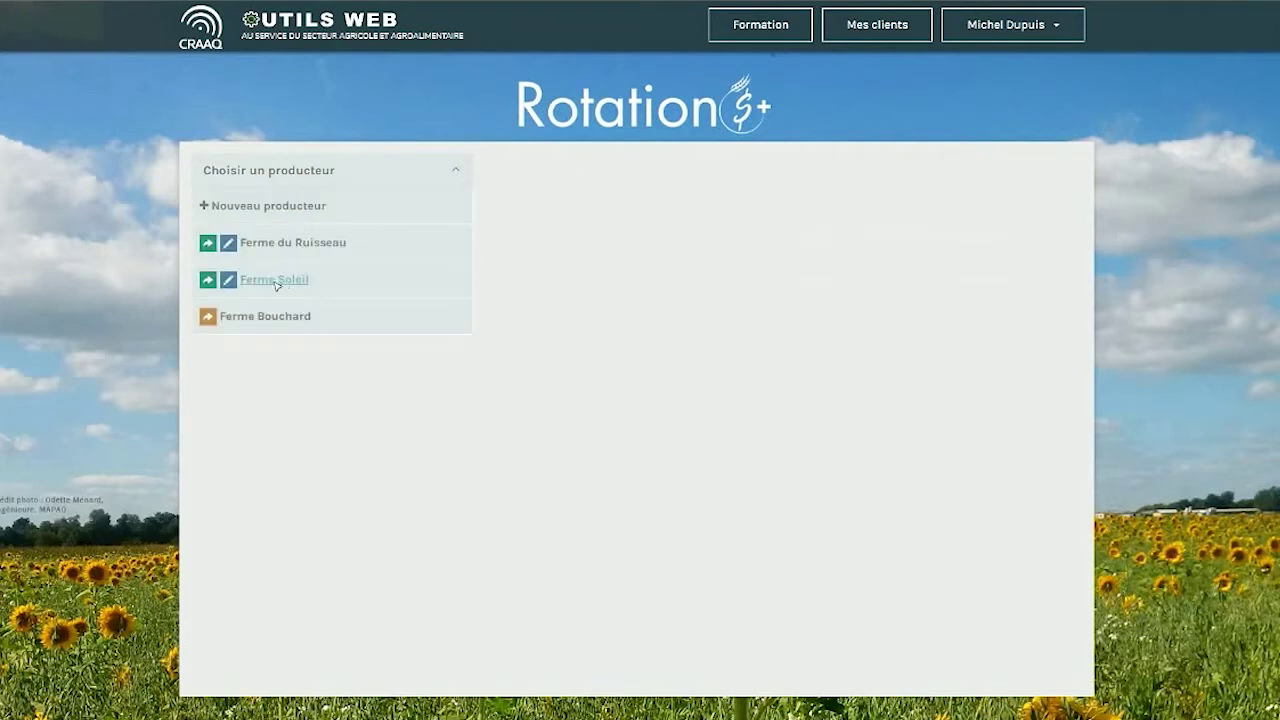
pyautogui.click(277, 282)
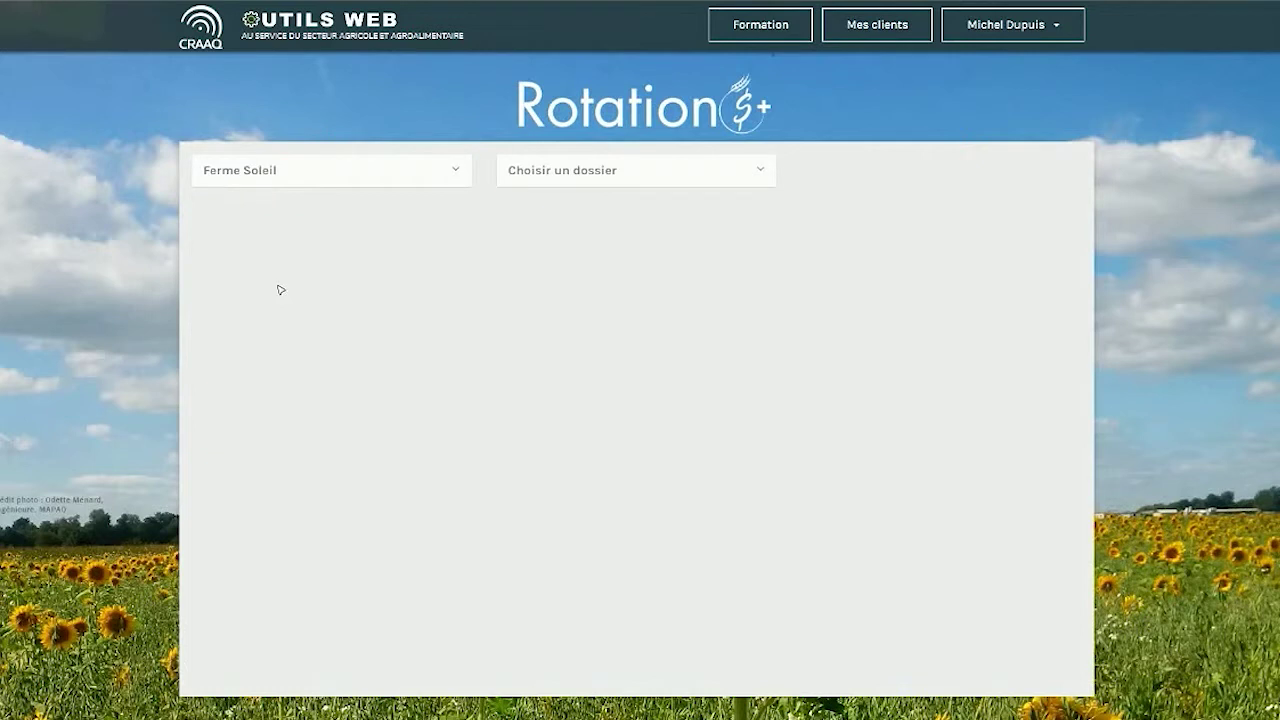
# - Open the file Céréales - essai and start a new scenario in it
pyautogui.click(760, 173)
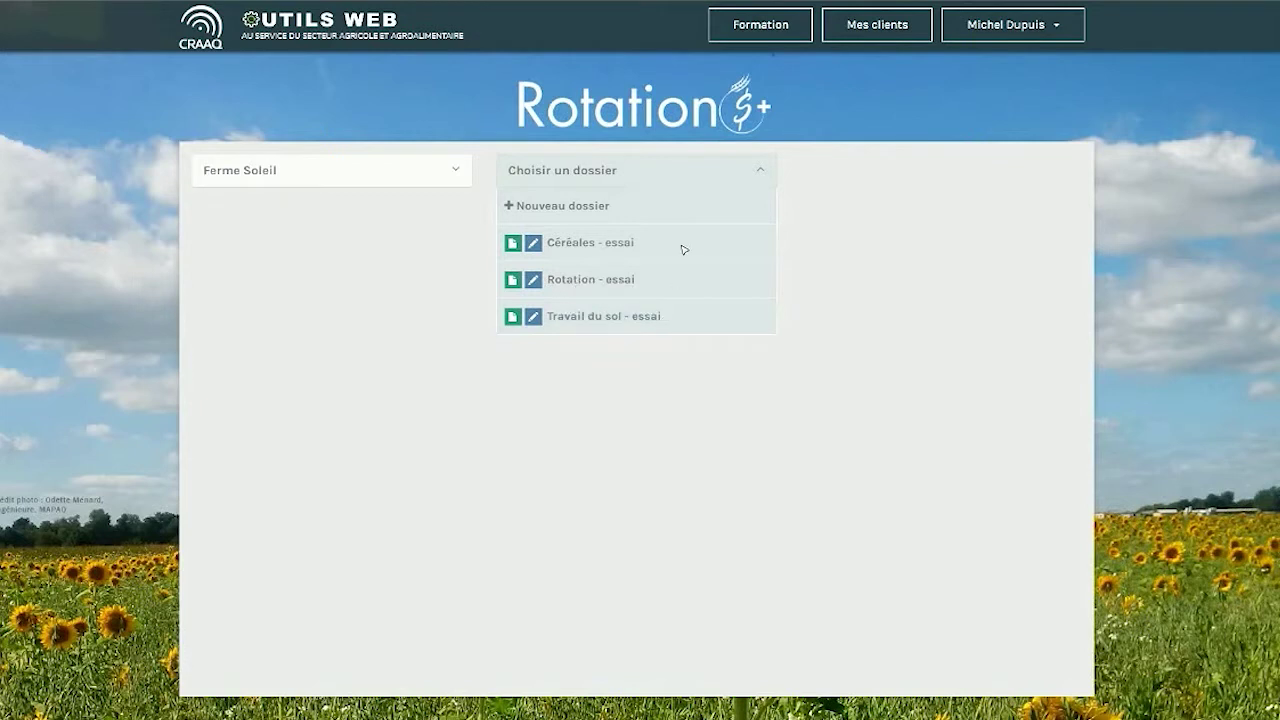
pyautogui.click(570, 248)
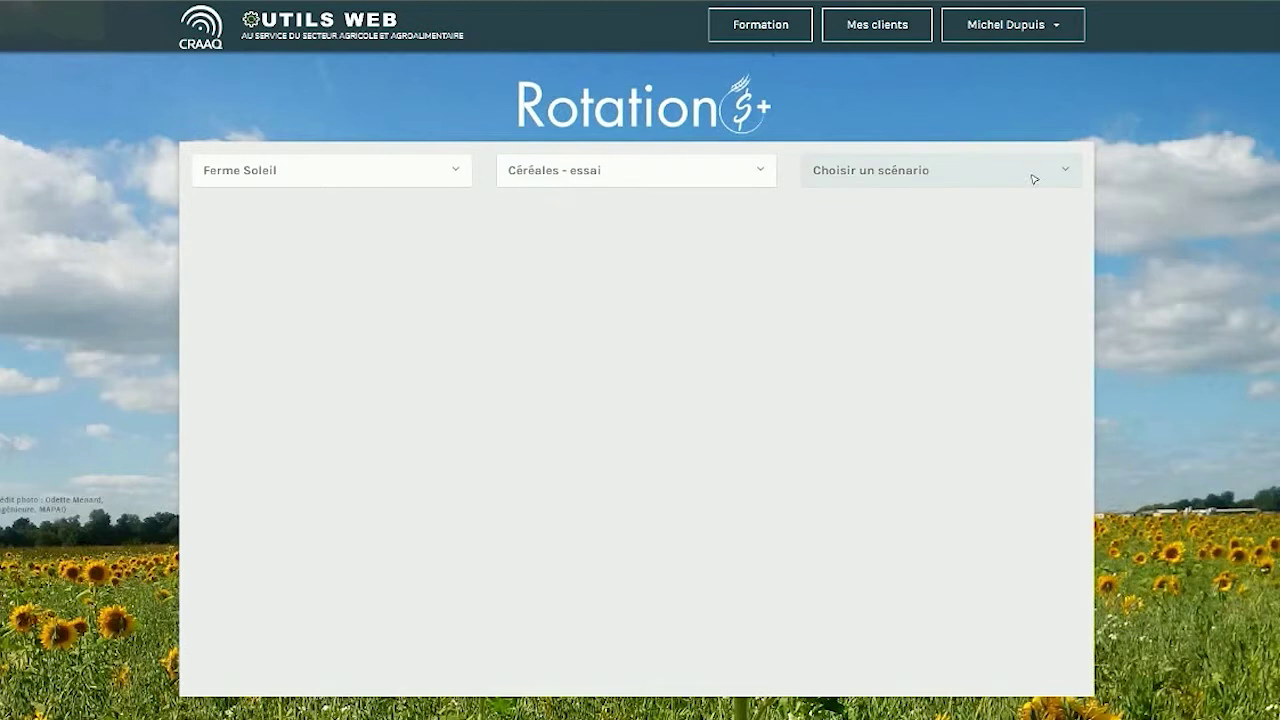
pyautogui.click(1066, 175)
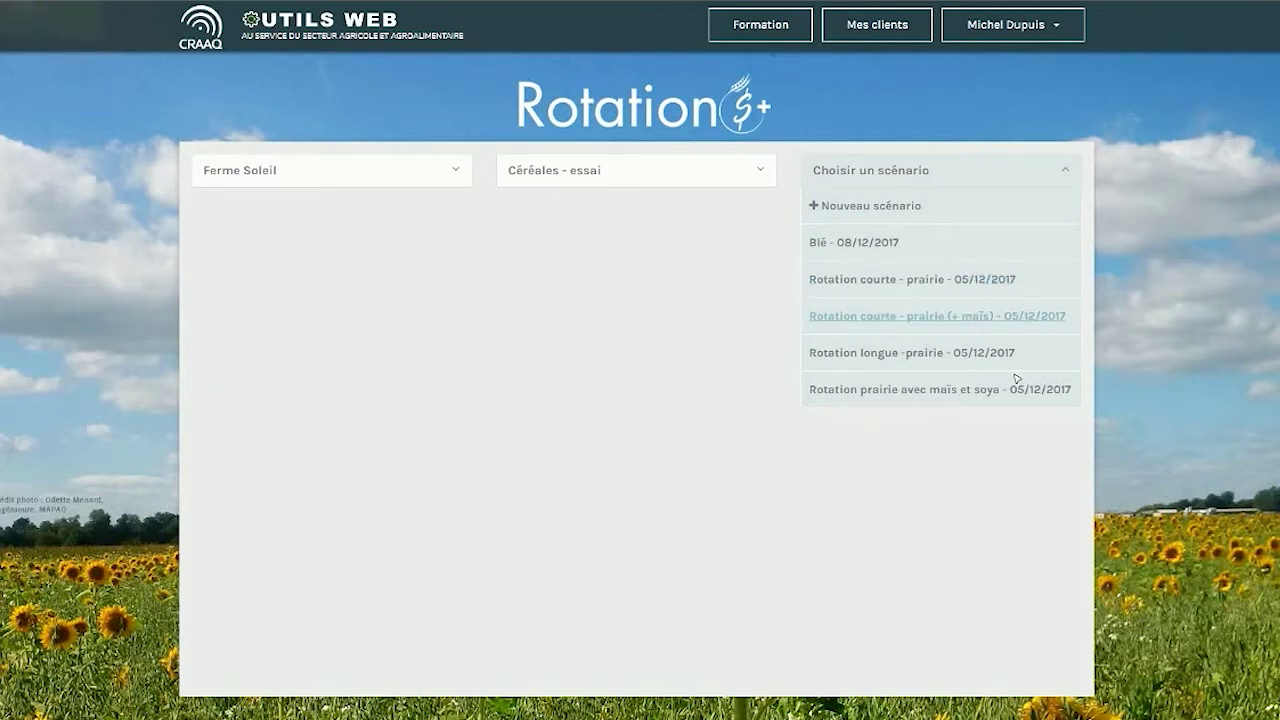
pyautogui.click(870, 207)
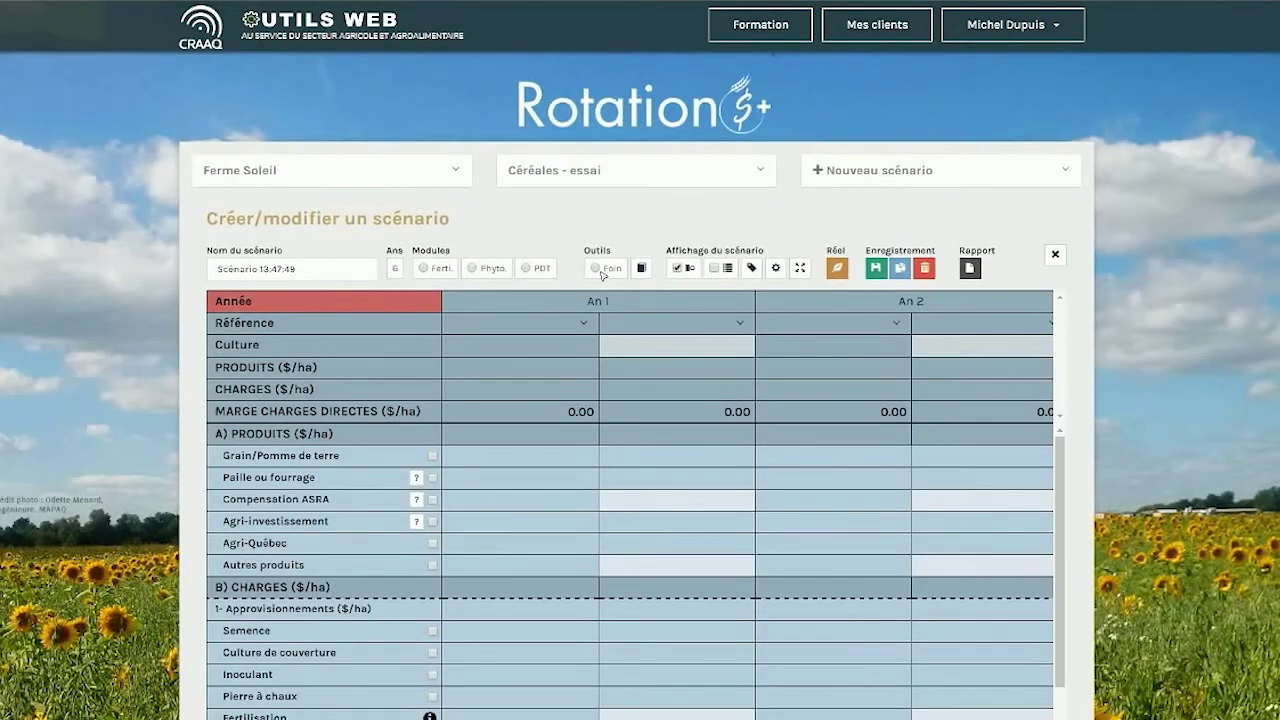
# - Hide the scenario's reference column, limit it to 1 year and show it in full-page view
pyautogui.click(679, 269)
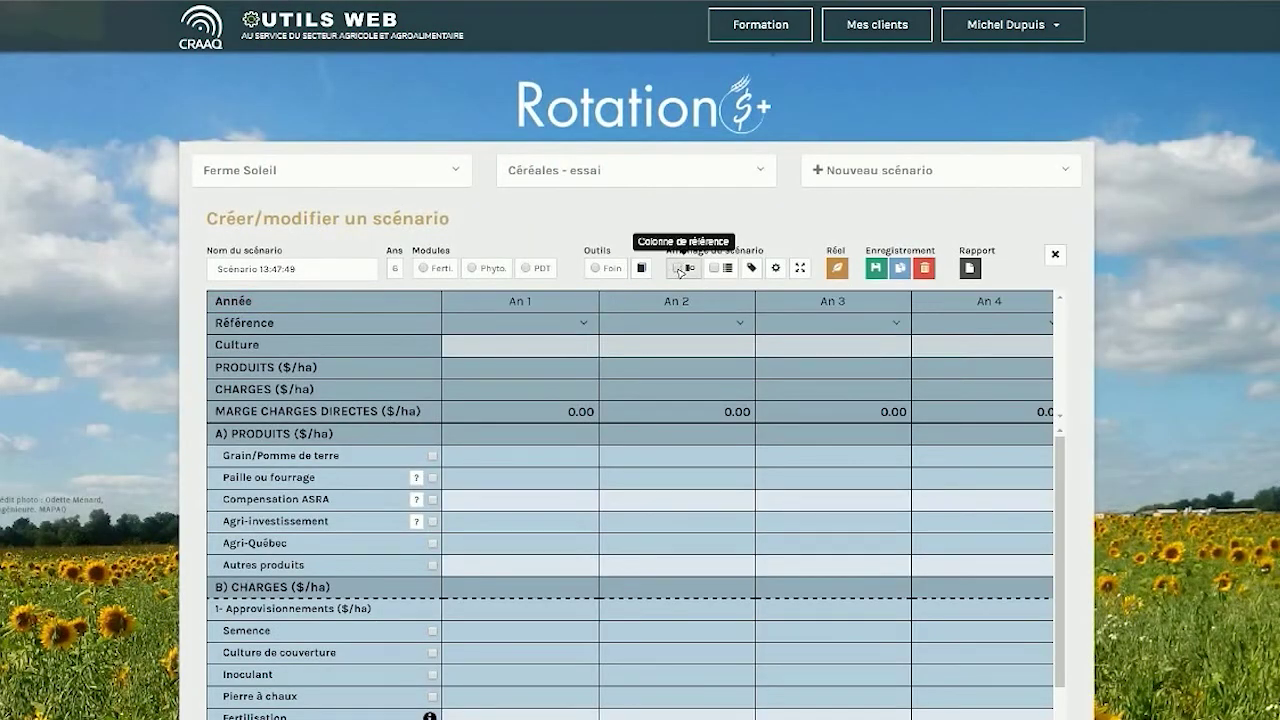
pyautogui.click(403, 269)
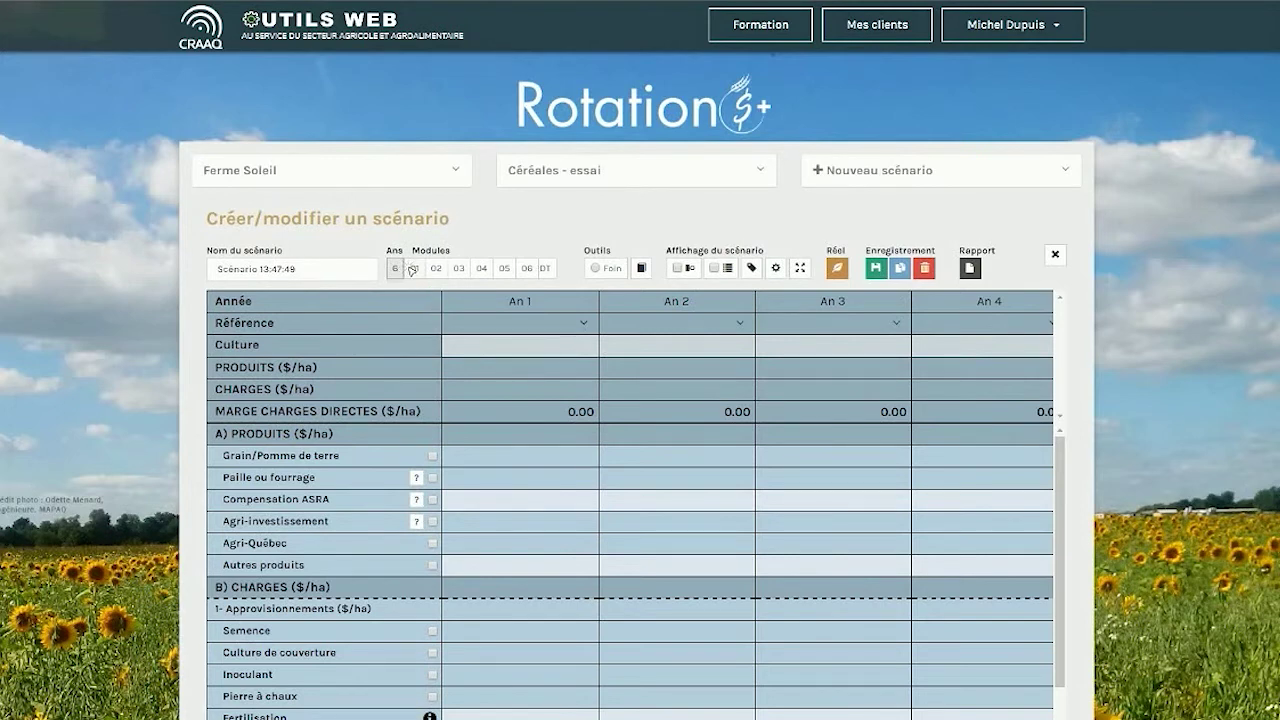
pyautogui.write('1')
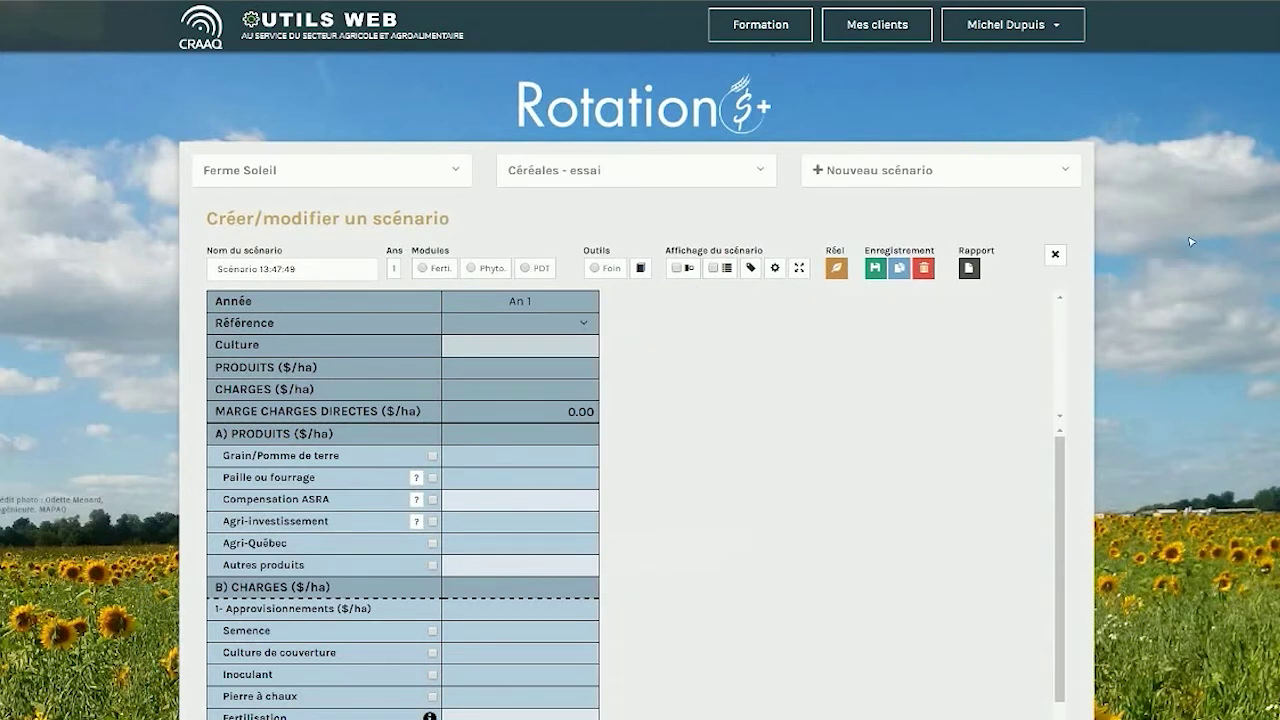
pyautogui.click(801, 270)
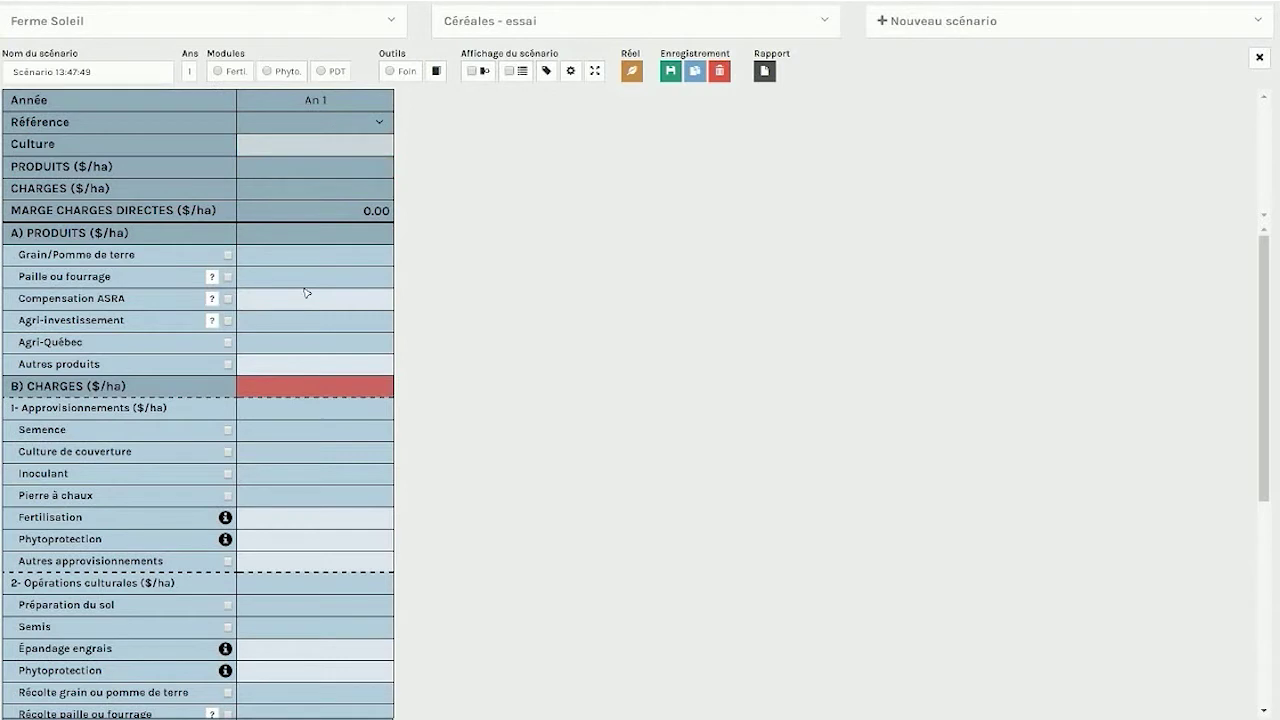
pyautogui.click(303, 147)
pyautogui.write('blé')
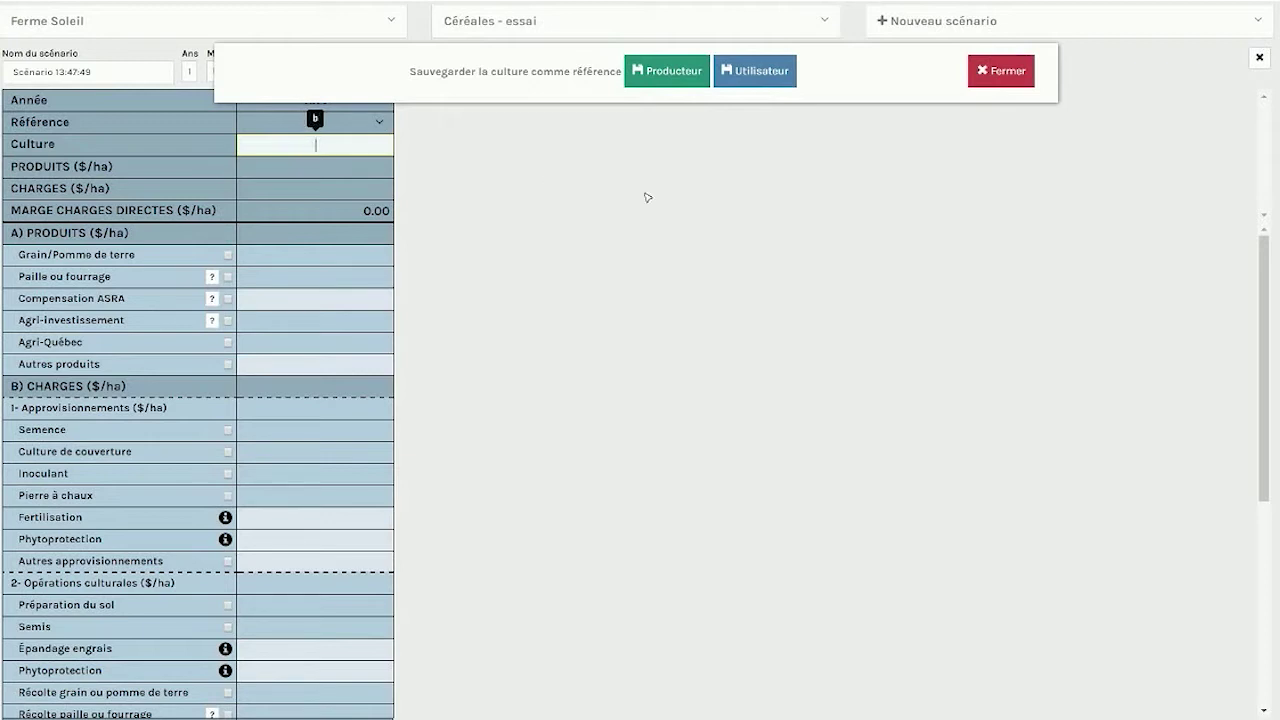
pyautogui.click(993, 78)
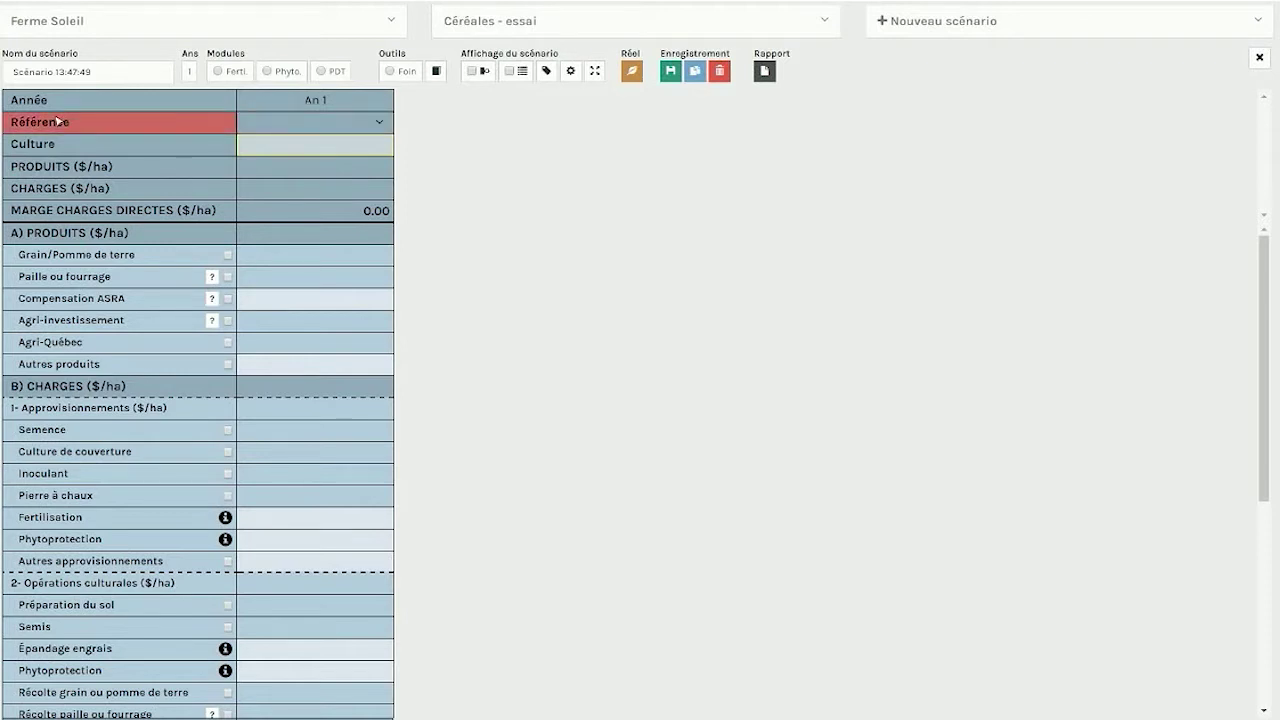
# - Load the CRAAQ reference crop Blé humain into year 1 of the scenario
pyautogui.click(380, 124)
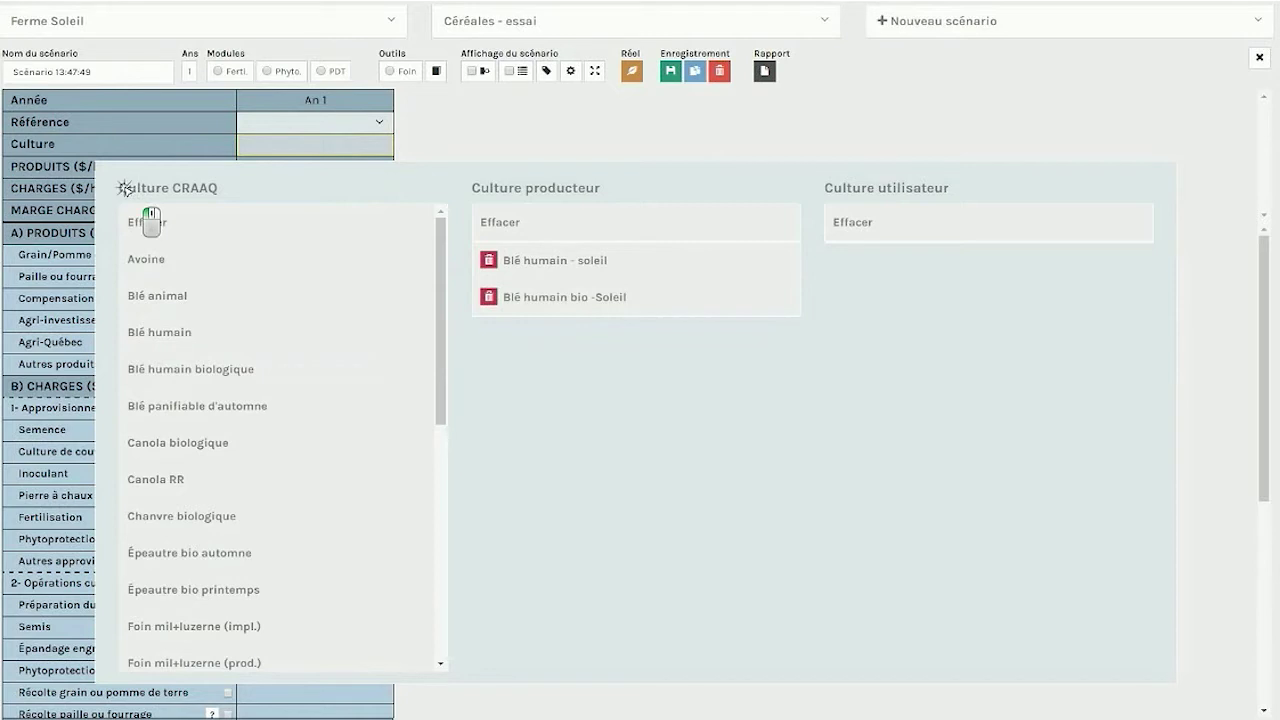
pyautogui.moveTo(128, 189); pyautogui.dragTo(221, 191)
pyautogui.click(220, 192)
pyautogui.click(155, 333)
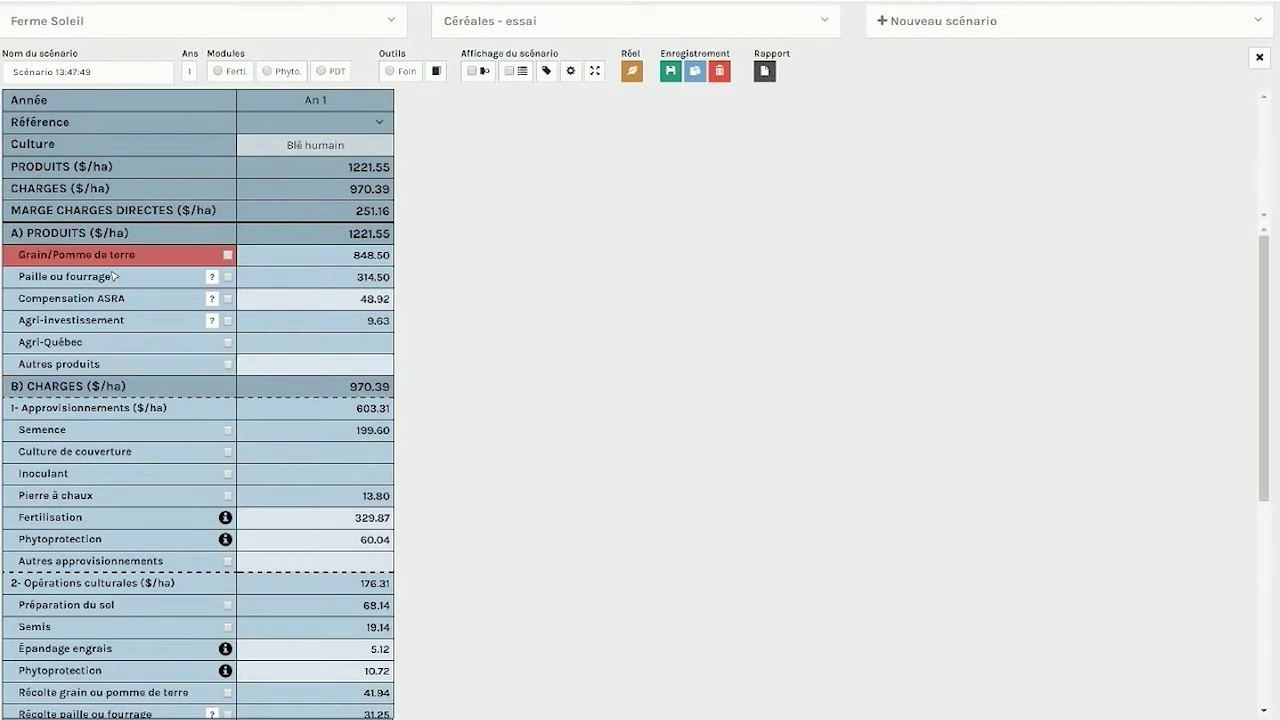
# - Review the Blé humain budget from the products through supplies, field operations, storage and other costs
pyautogui.scroll(-1, 180, 440)
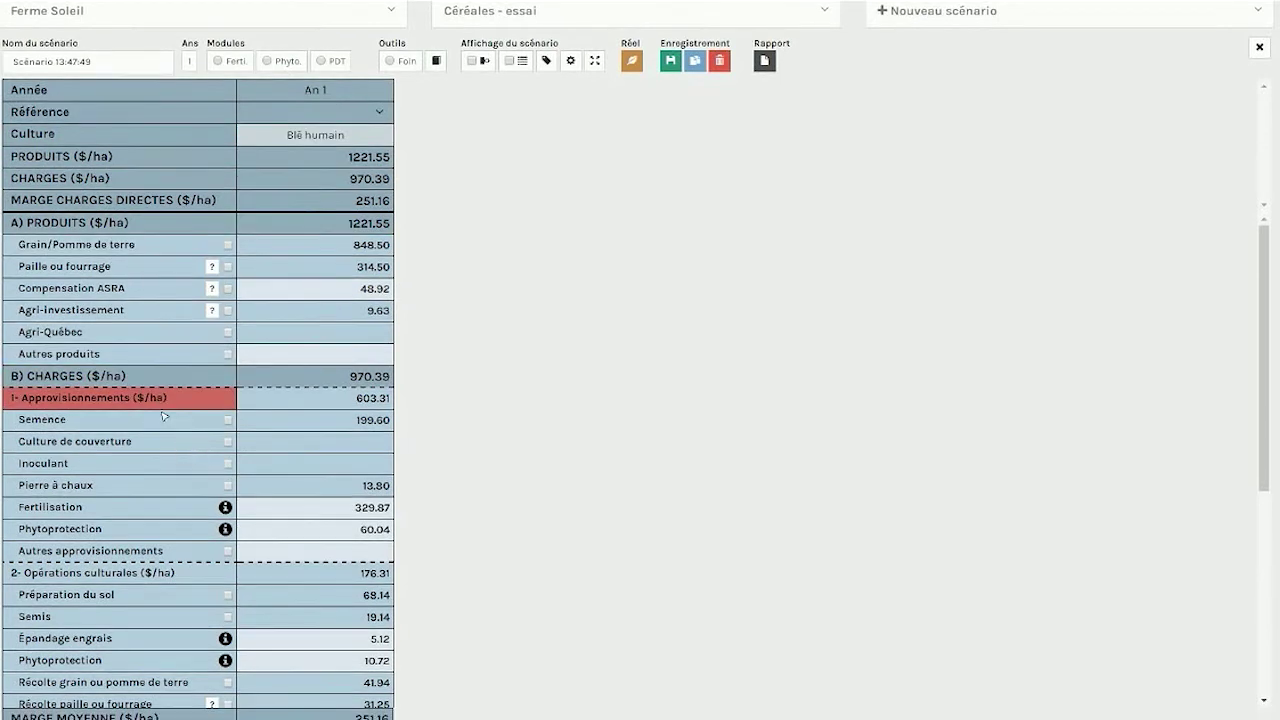
pyautogui.scroll(-1, 429, 474)
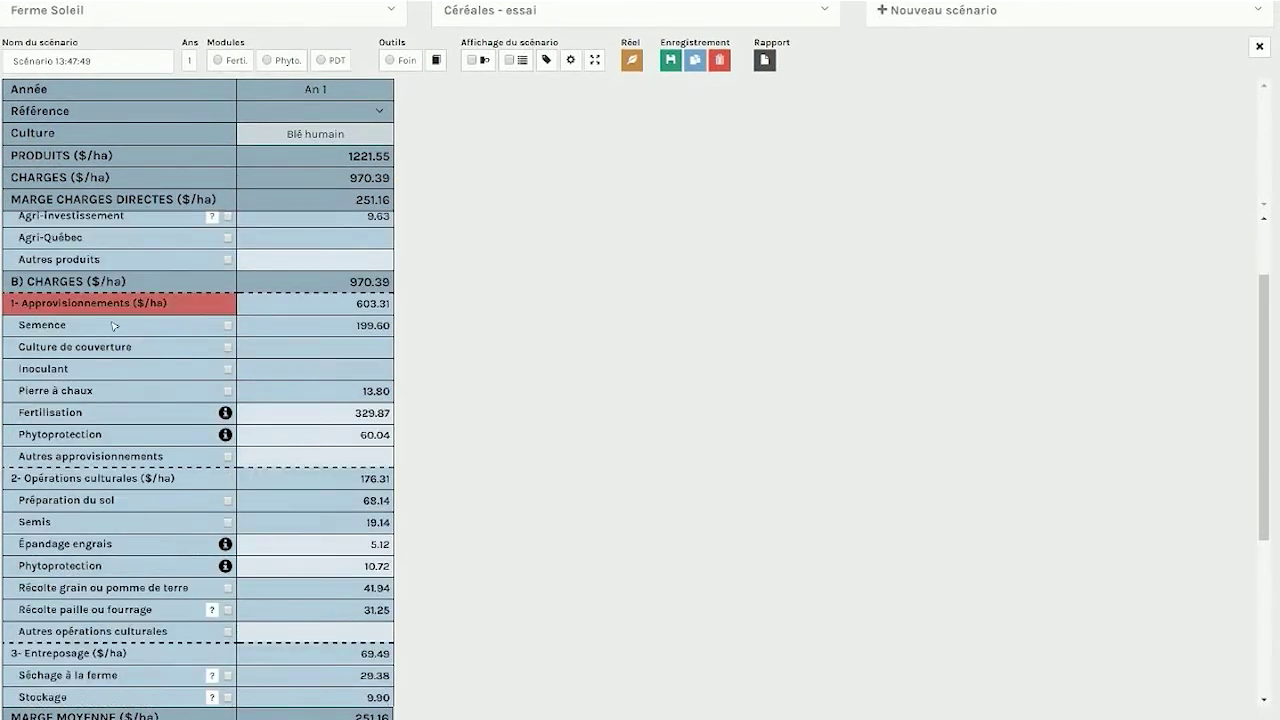
pyautogui.scroll(-2, 268, 426)
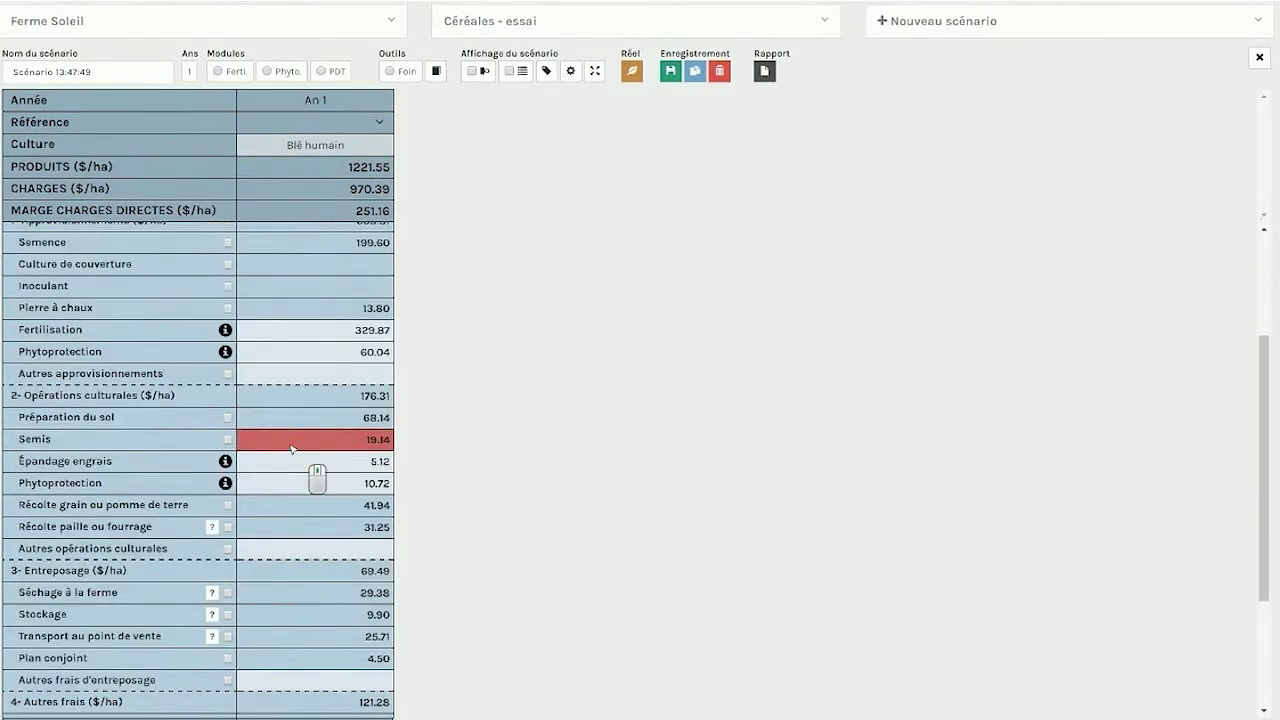
pyautogui.scroll(-2, 292, 449)
pyautogui.scroll(1, 303, 445)
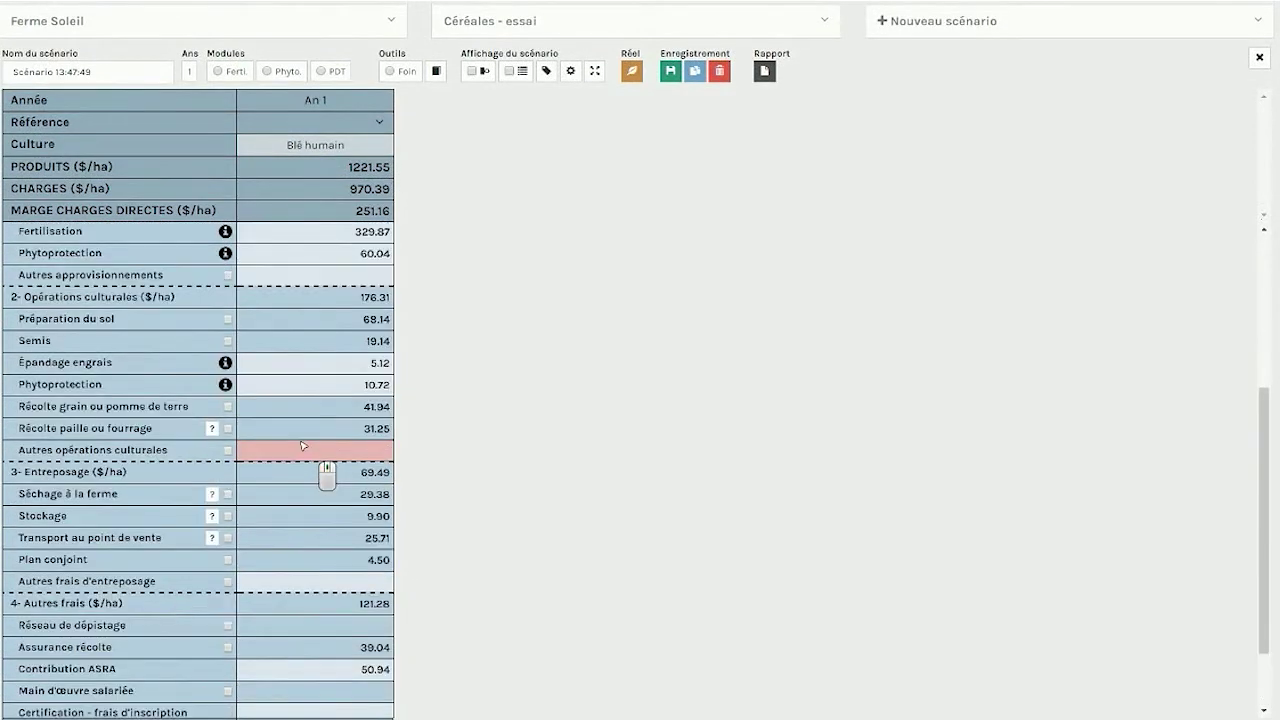
pyautogui.scroll(2, 303, 447)
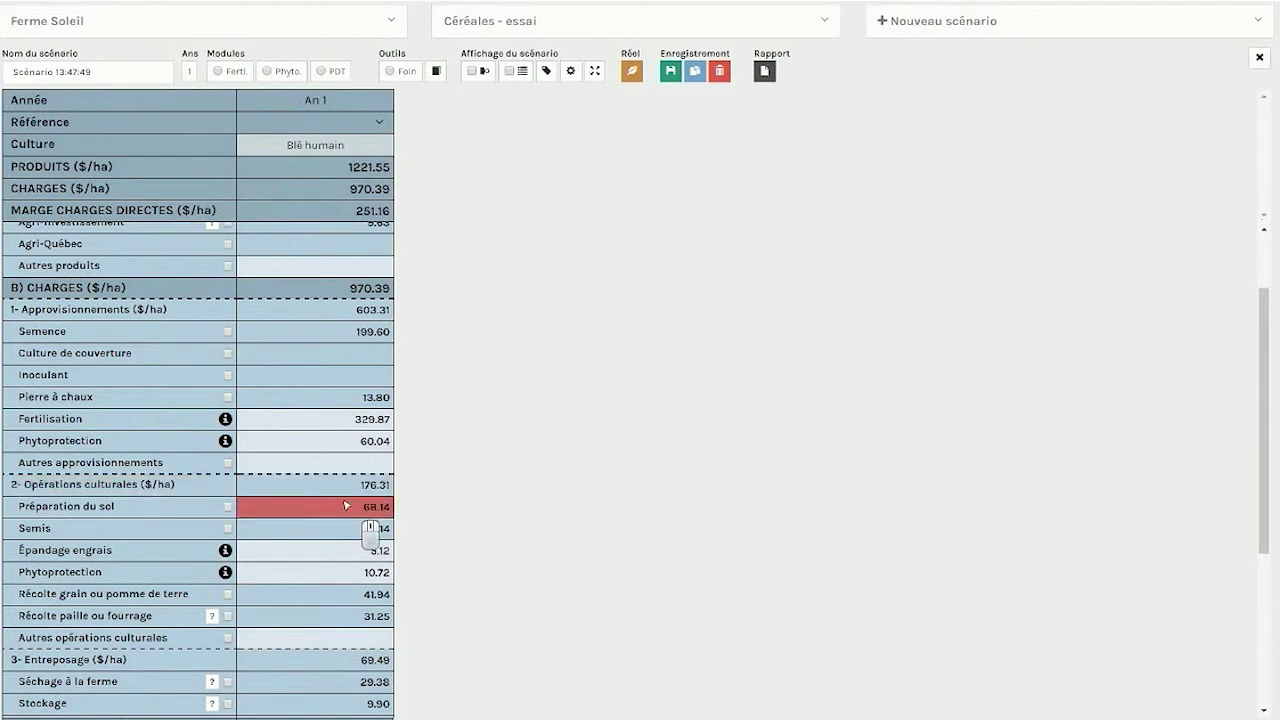
pyautogui.scroll(-2, 340, 520)
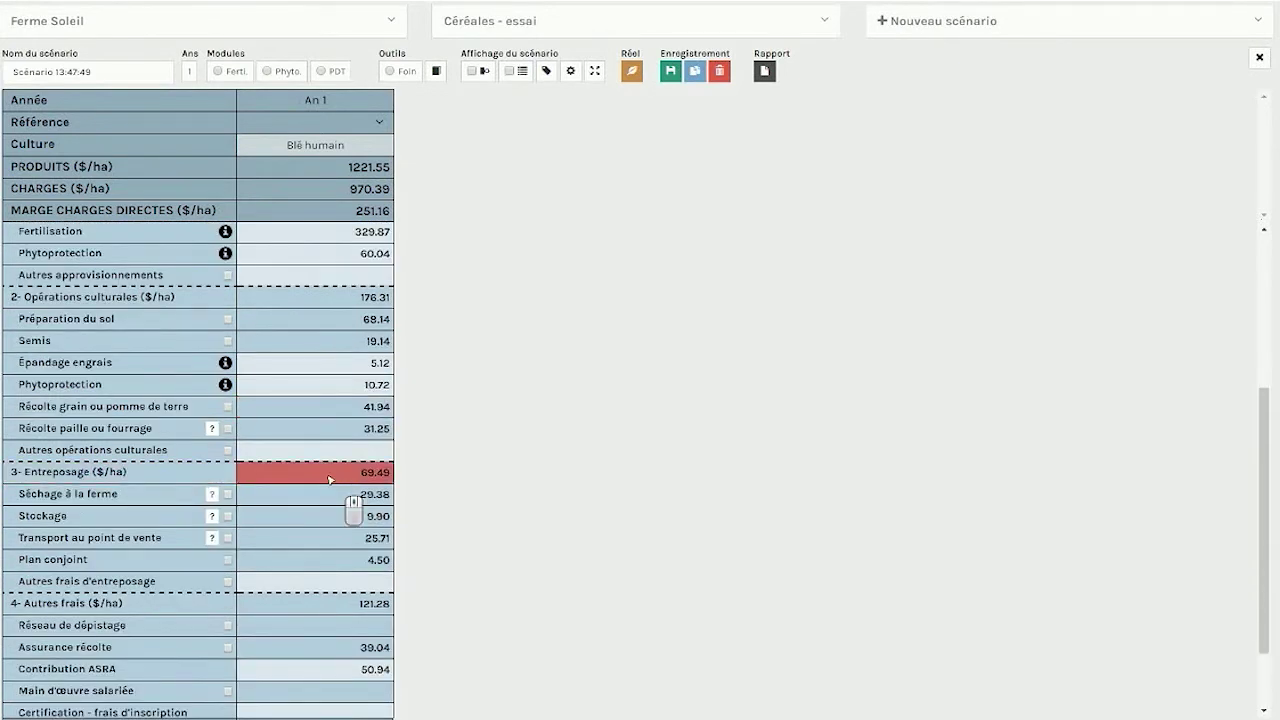
pyautogui.scroll(-1, 340, 490)
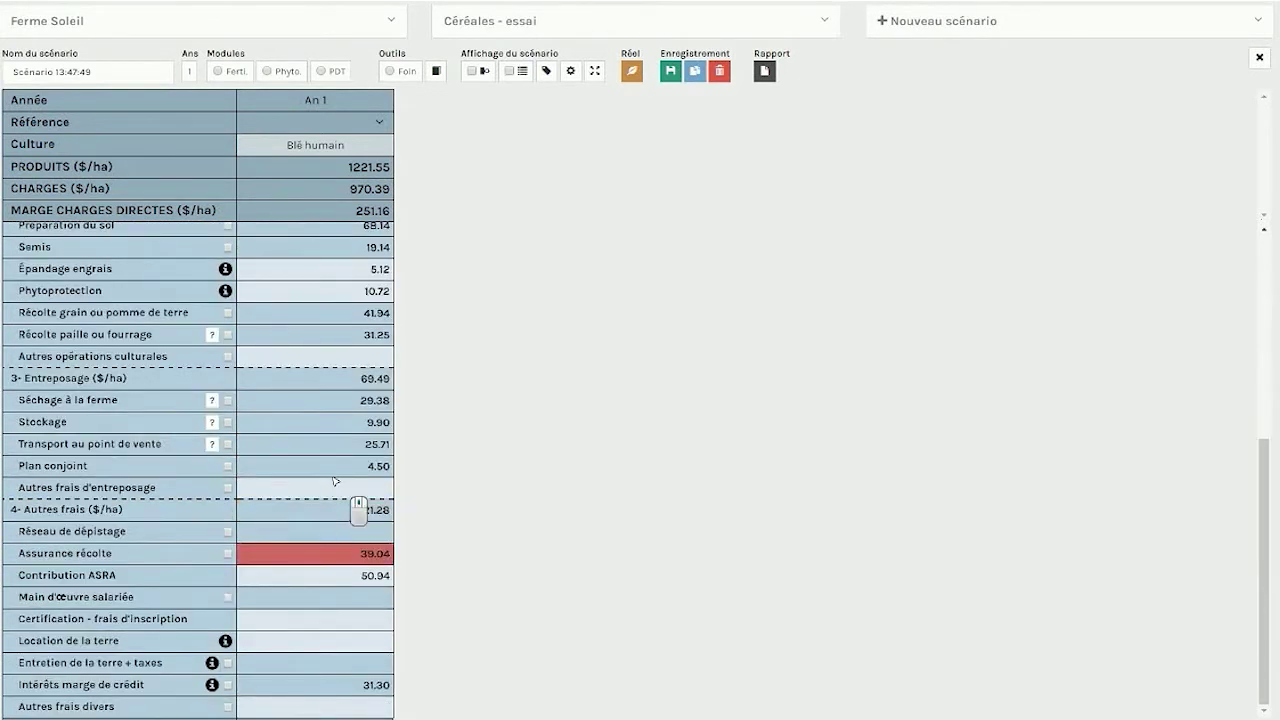
pyautogui.scroll(1, 335, 485)
pyautogui.scroll(2, 335, 481)
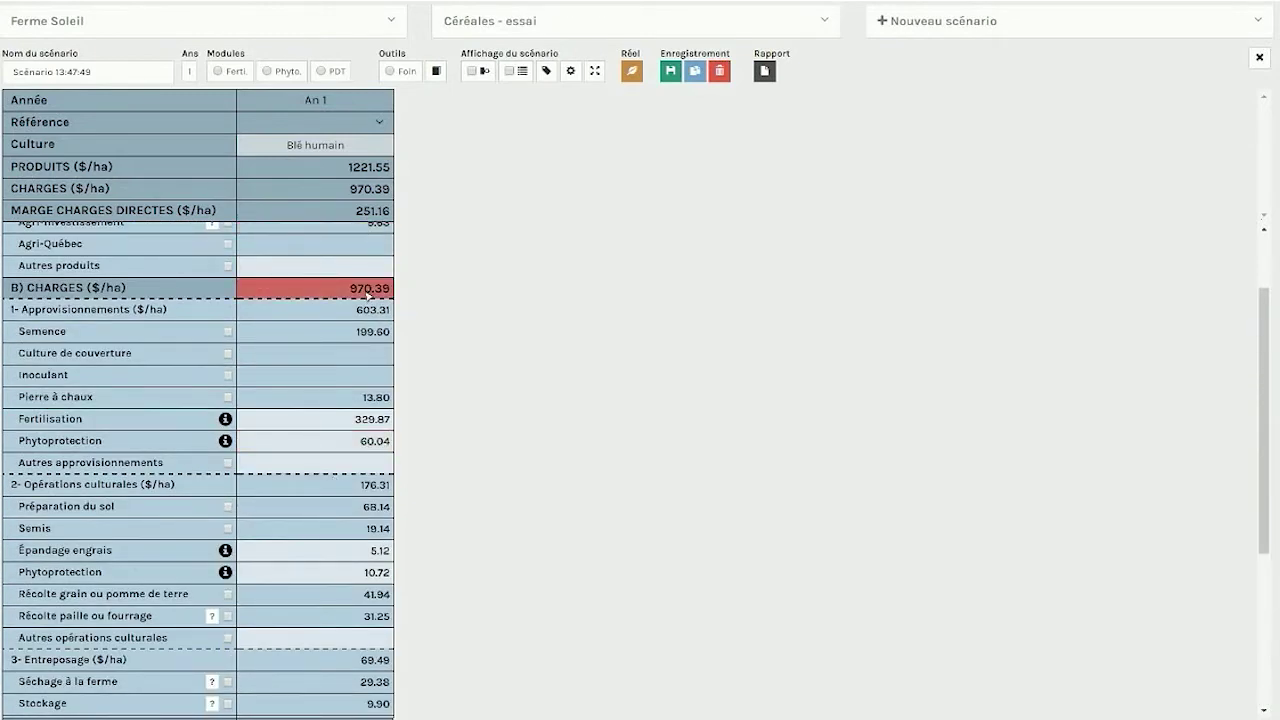
pyautogui.scroll(1, 370, 320)
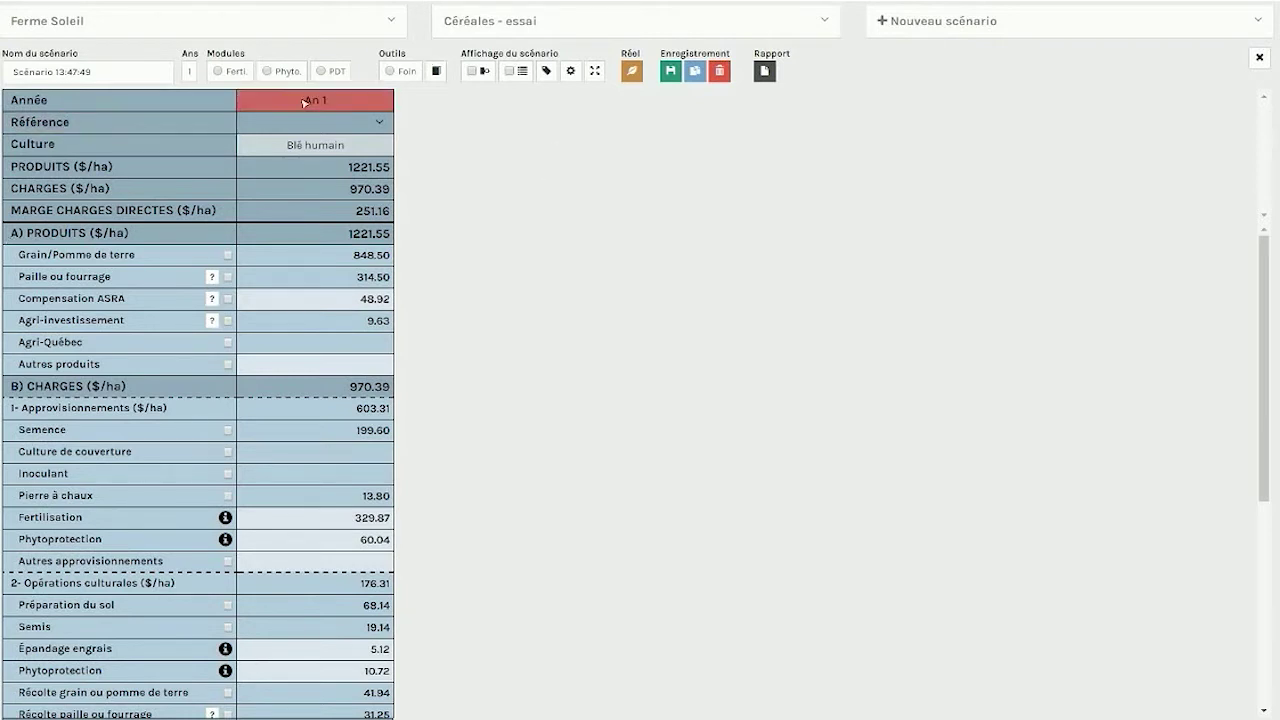
# - Show the reference column beside the year 1 data and check the details of Grain/Pomme de terre
pyautogui.click(472, 72)
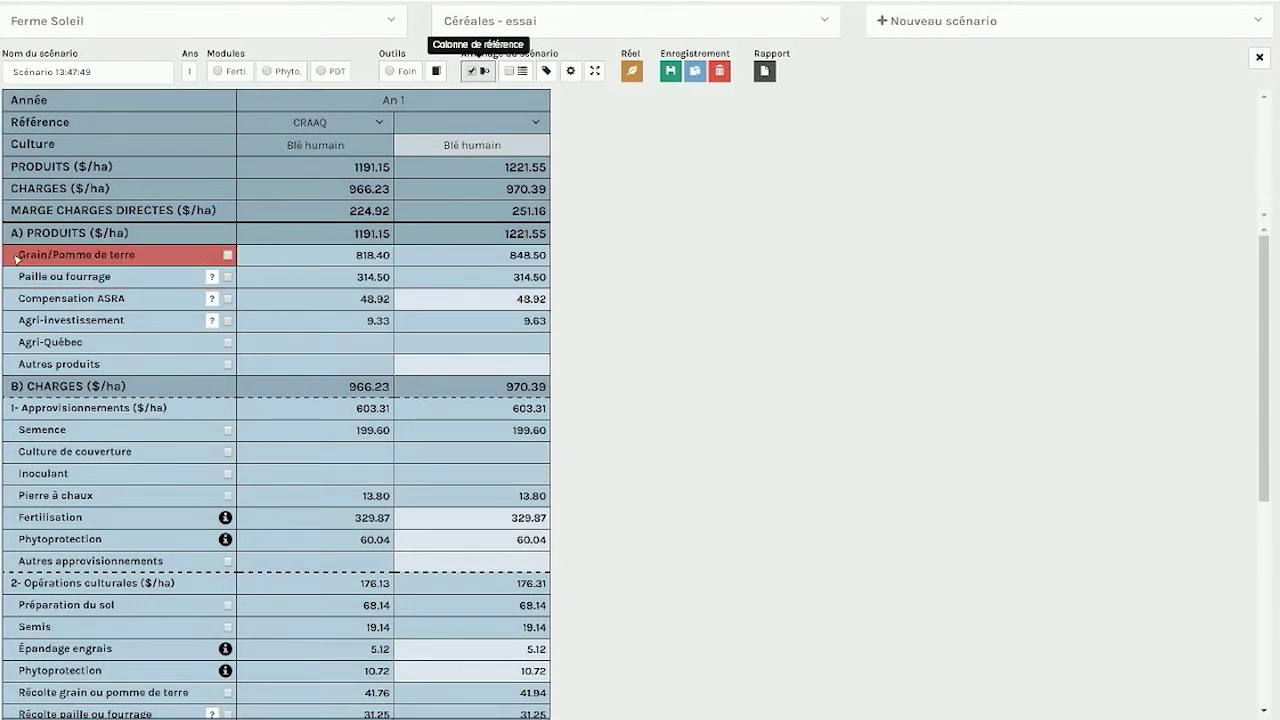
pyautogui.click(228, 256)
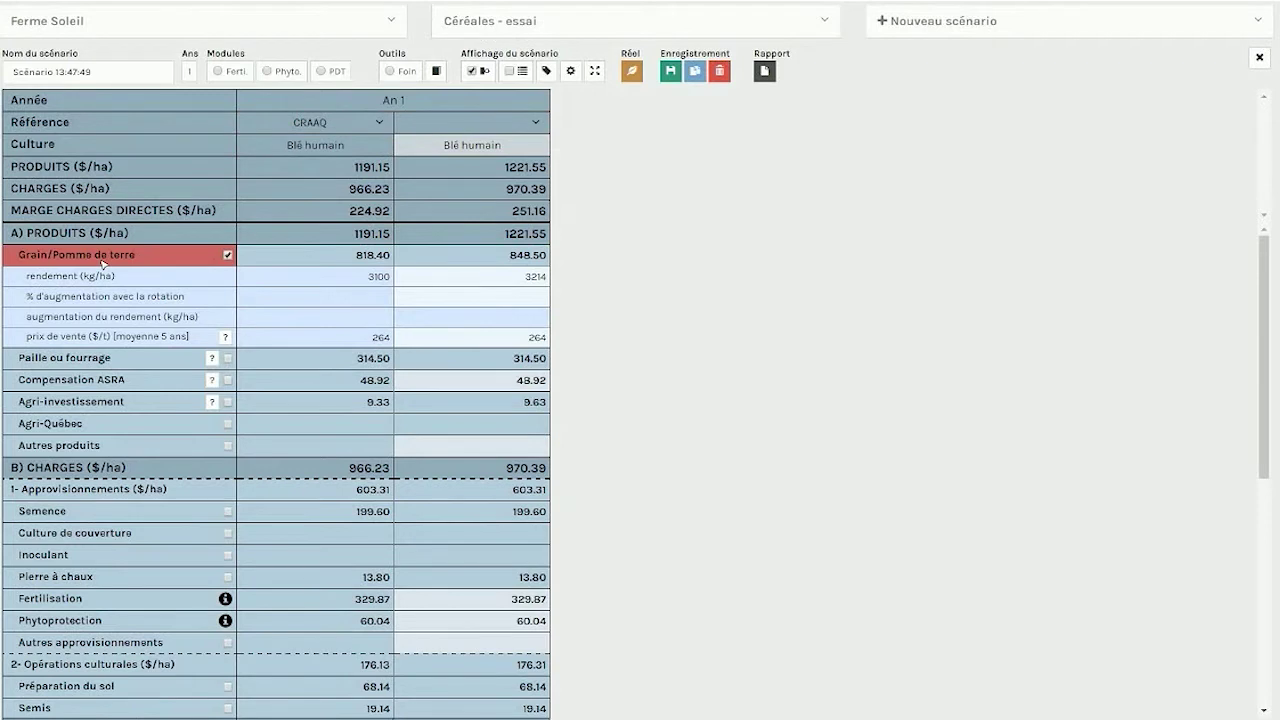
pyautogui.click(228, 256)
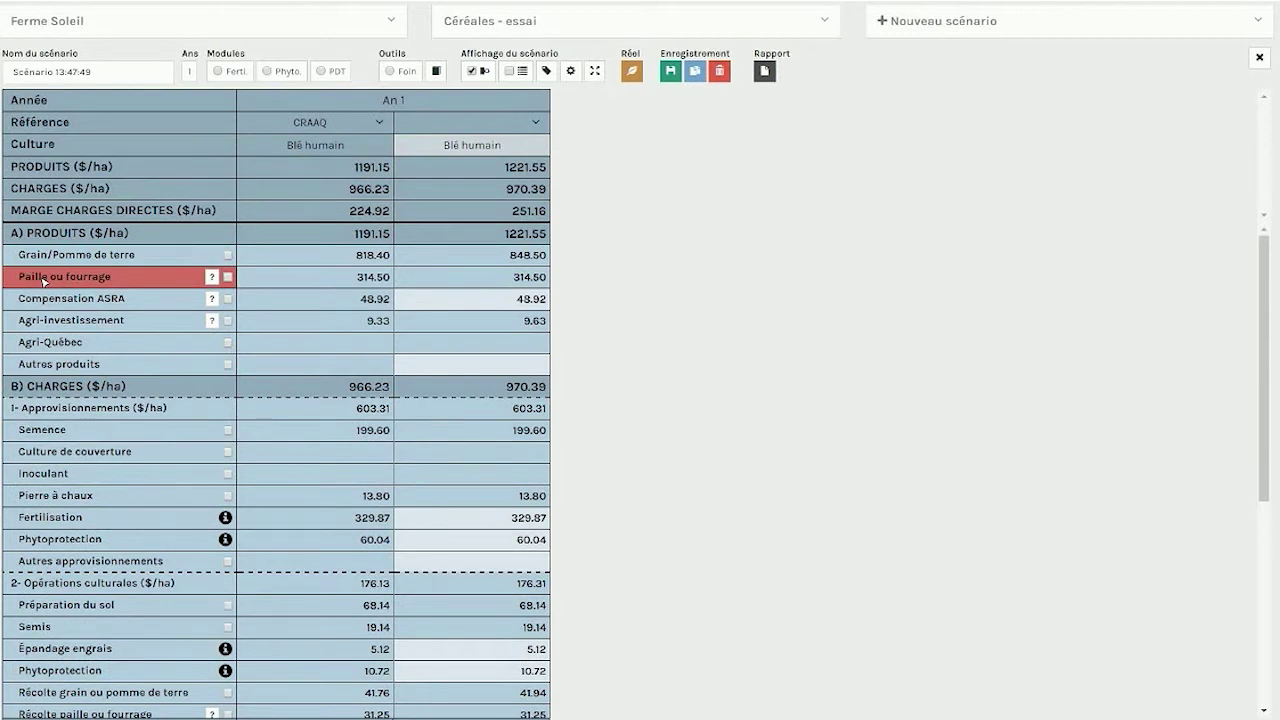
# - Check the details of Paille ou fourrage, Compensation ASRA, Agri-investissement and Agri-Québec, collapsing each again
pyautogui.click(229, 278)
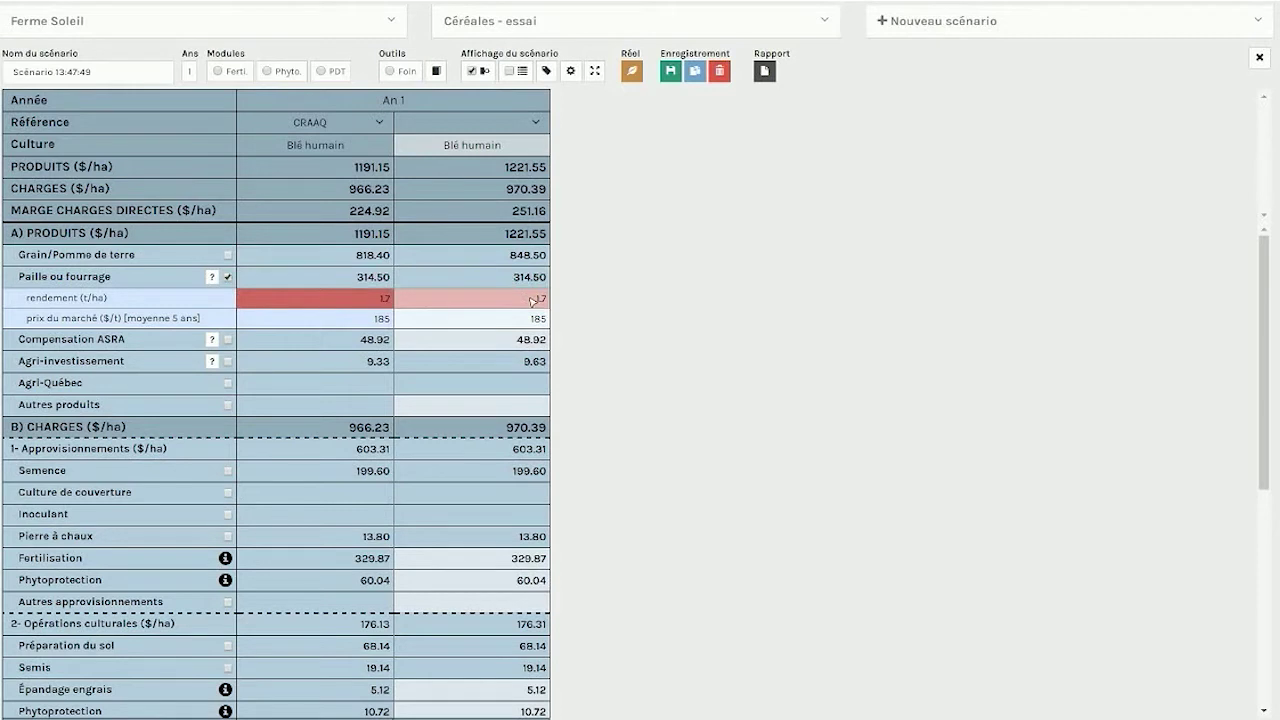
pyautogui.click(228, 277)
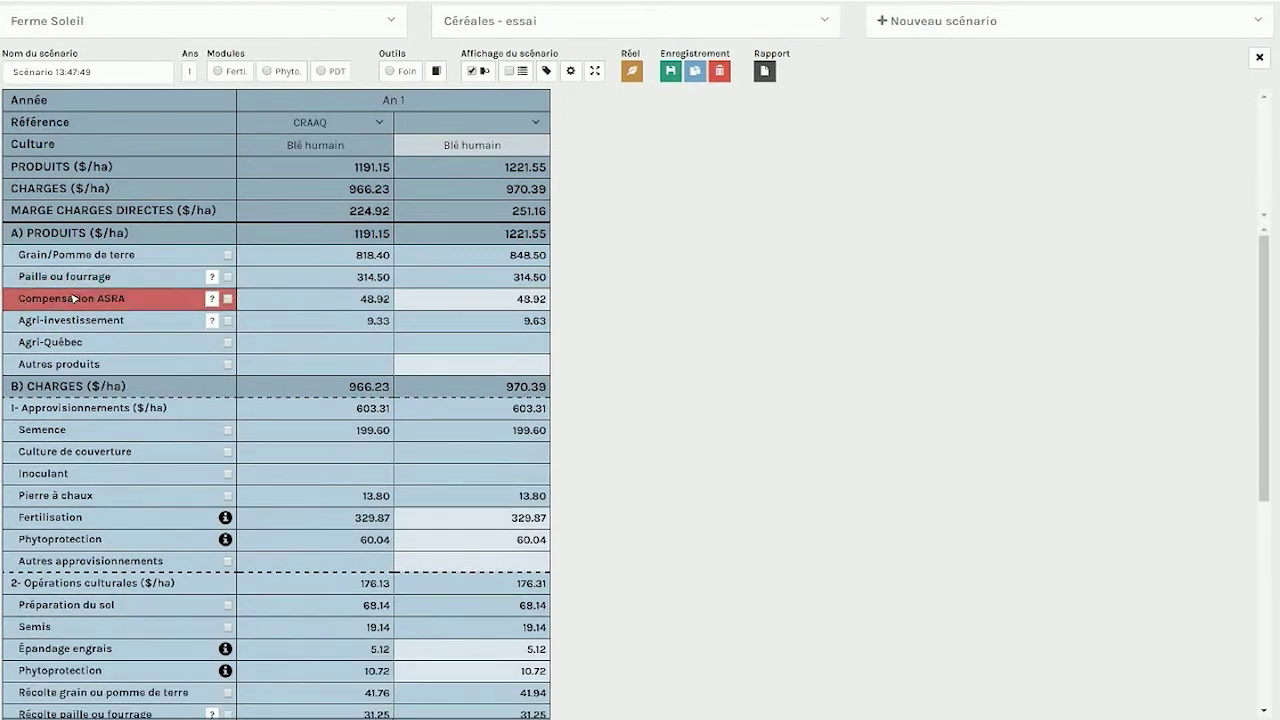
pyautogui.click(228, 299)
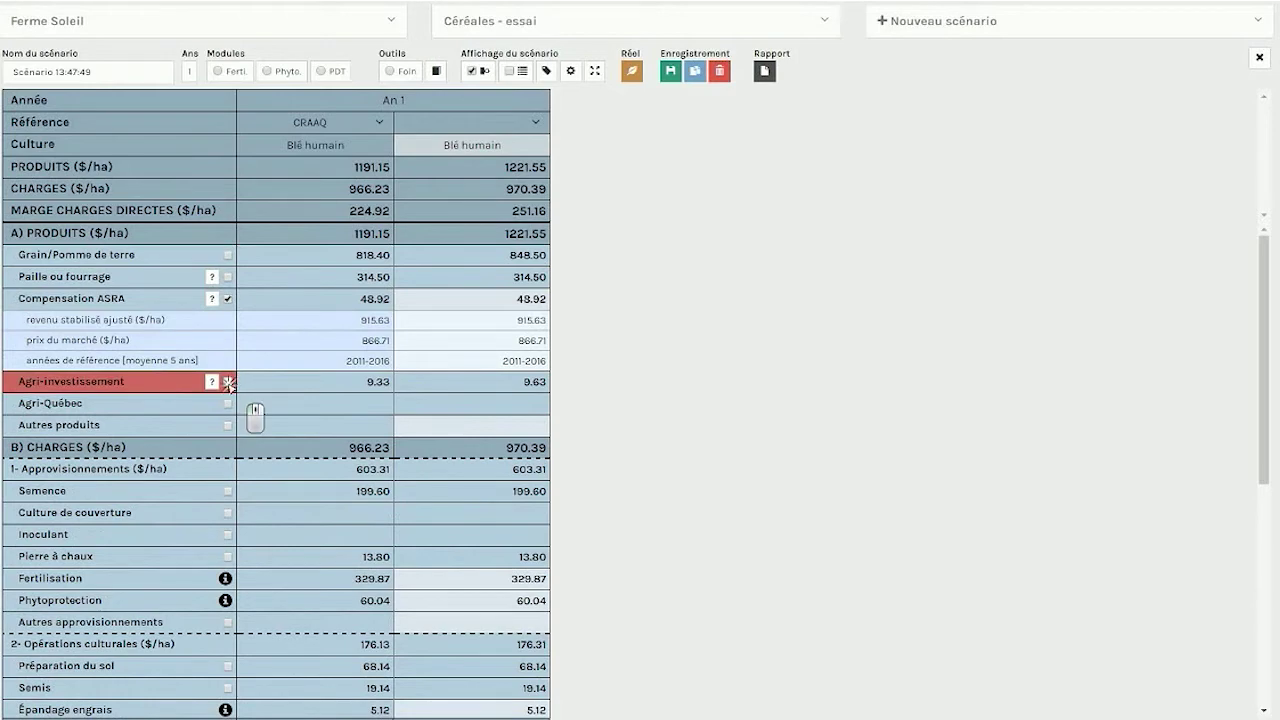
pyautogui.click(228, 381)
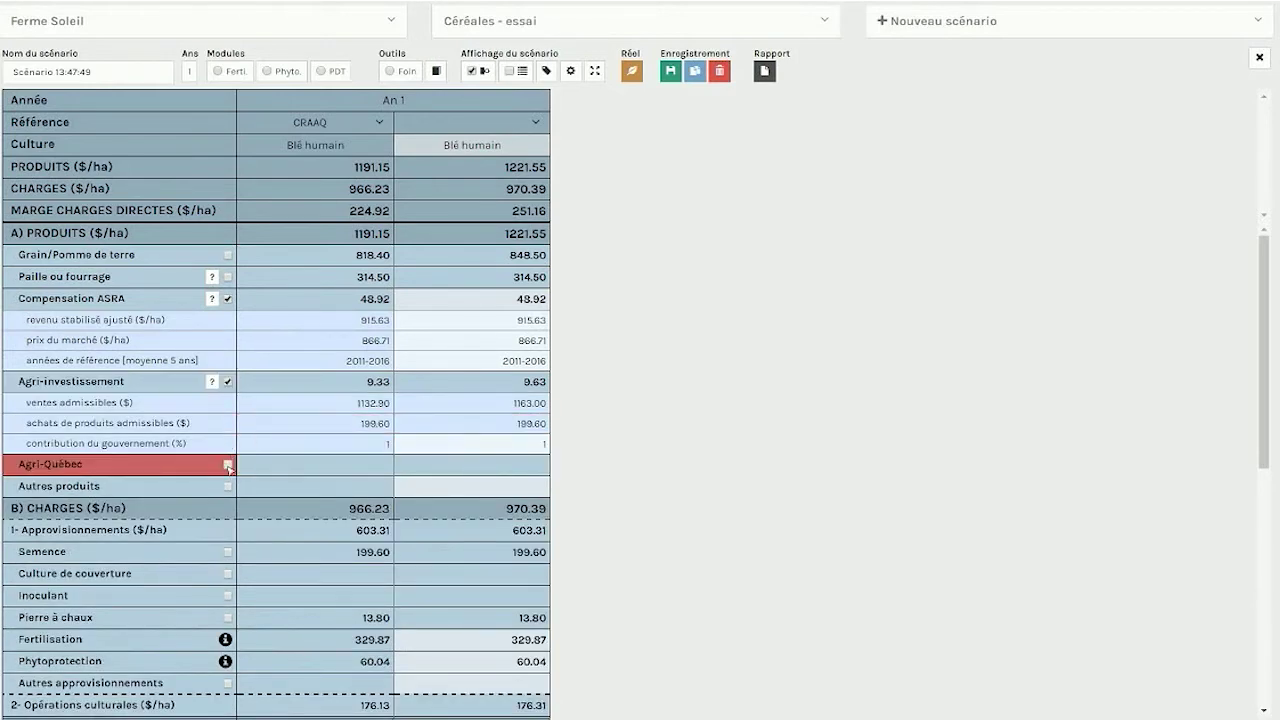
pyautogui.click(228, 464)
pyautogui.click(228, 464)
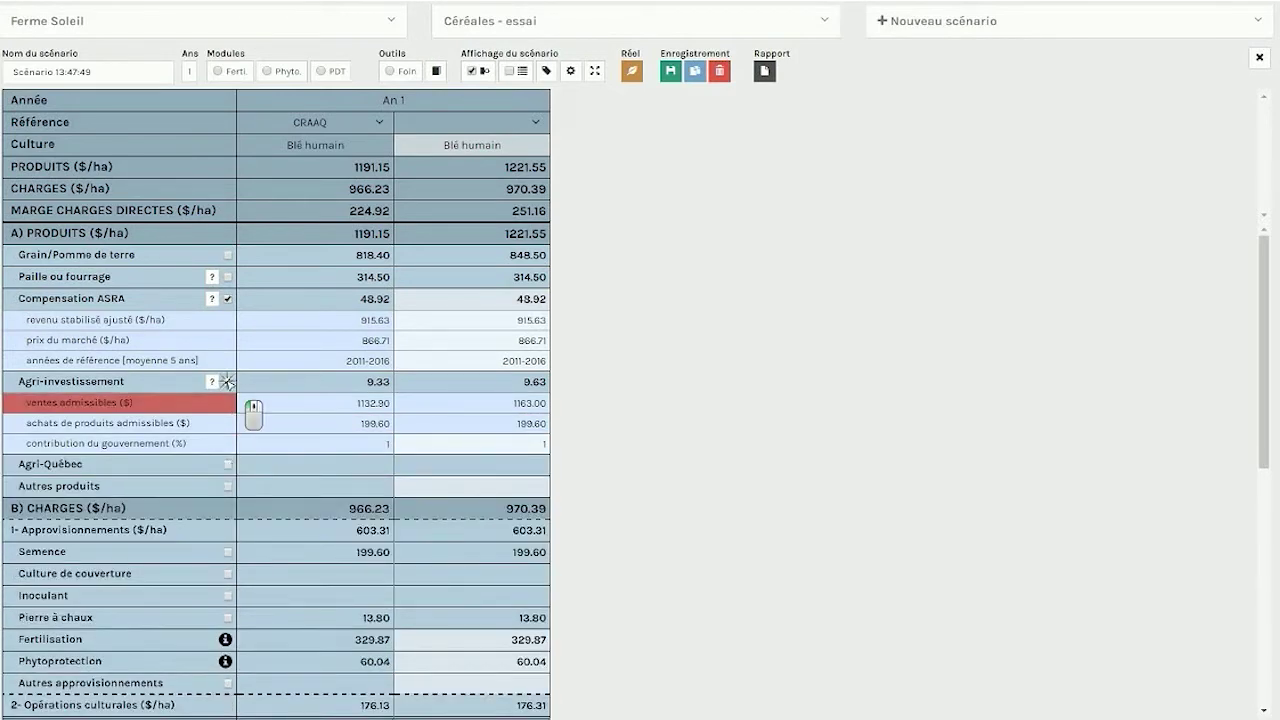
pyautogui.click(228, 381)
pyautogui.click(228, 298)
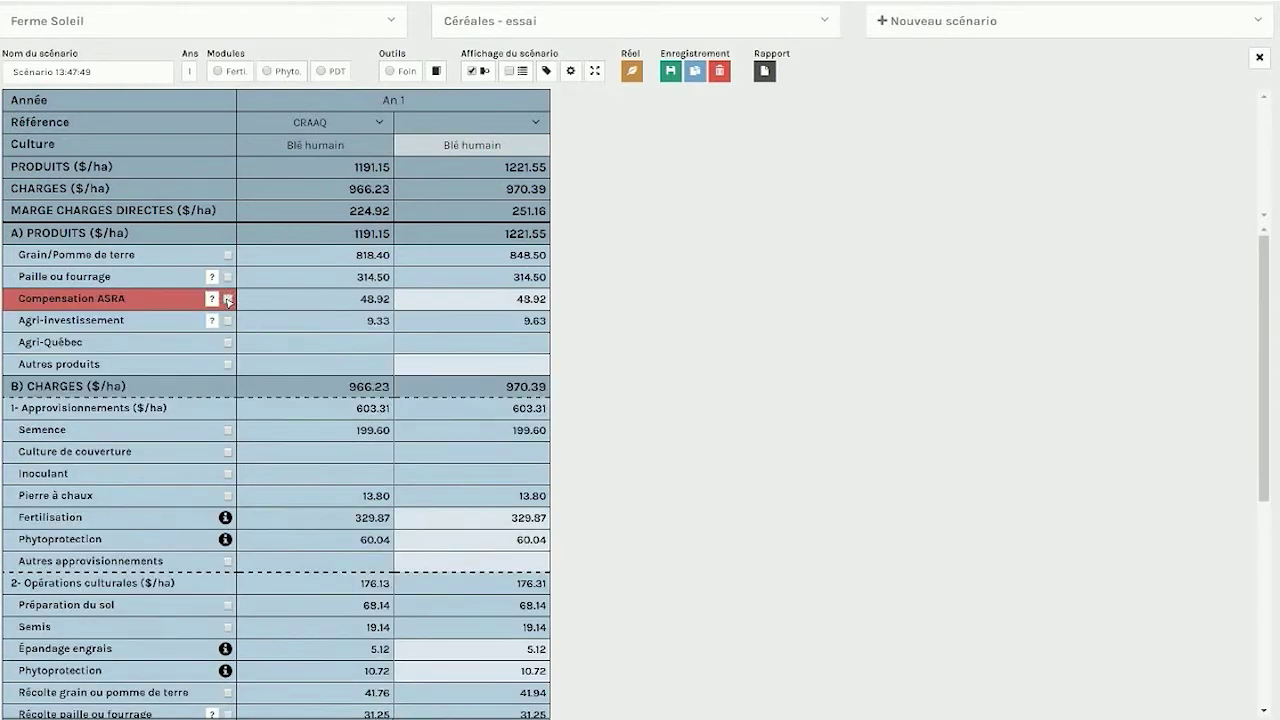
# - Look over the charges section and read the help note on Paille ou fourrage
pyautogui.scroll(-1, 257, 413)
pyautogui.scroll(-1, 276, 432)
pyautogui.scroll(1, 336, 372)
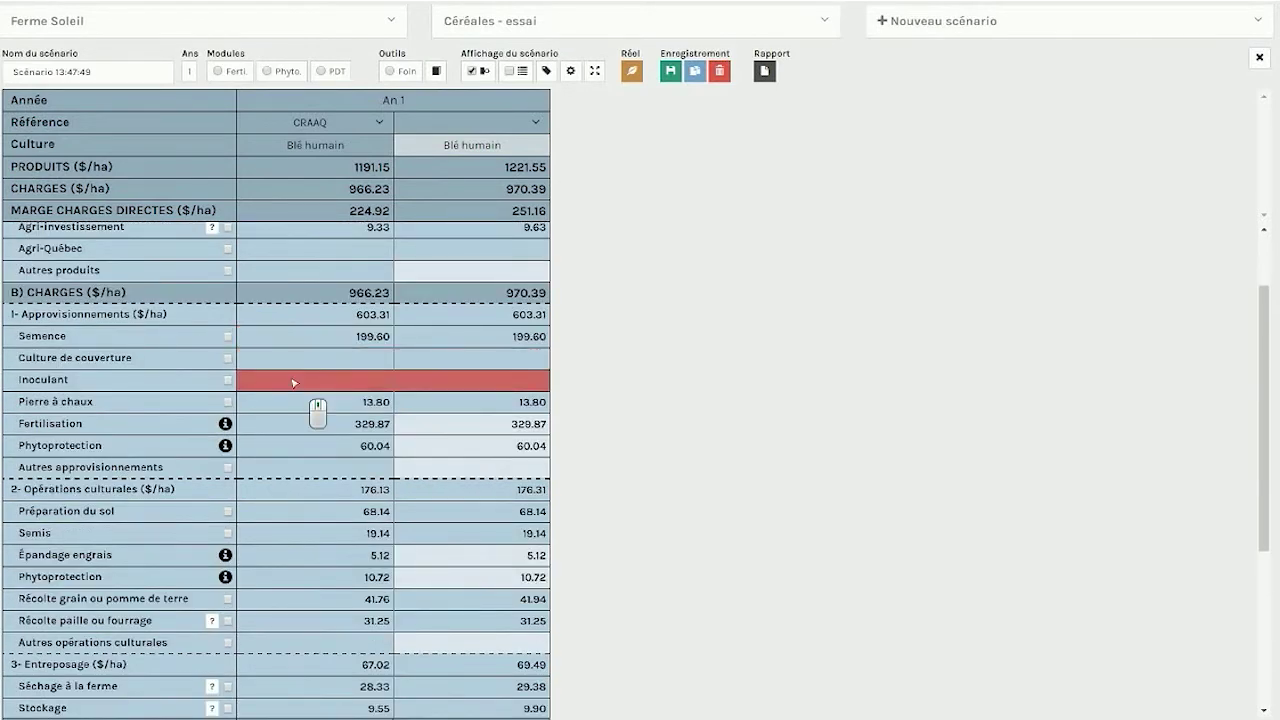
pyautogui.scroll(-1, 317, 405)
pyautogui.scroll(2, 294, 380)
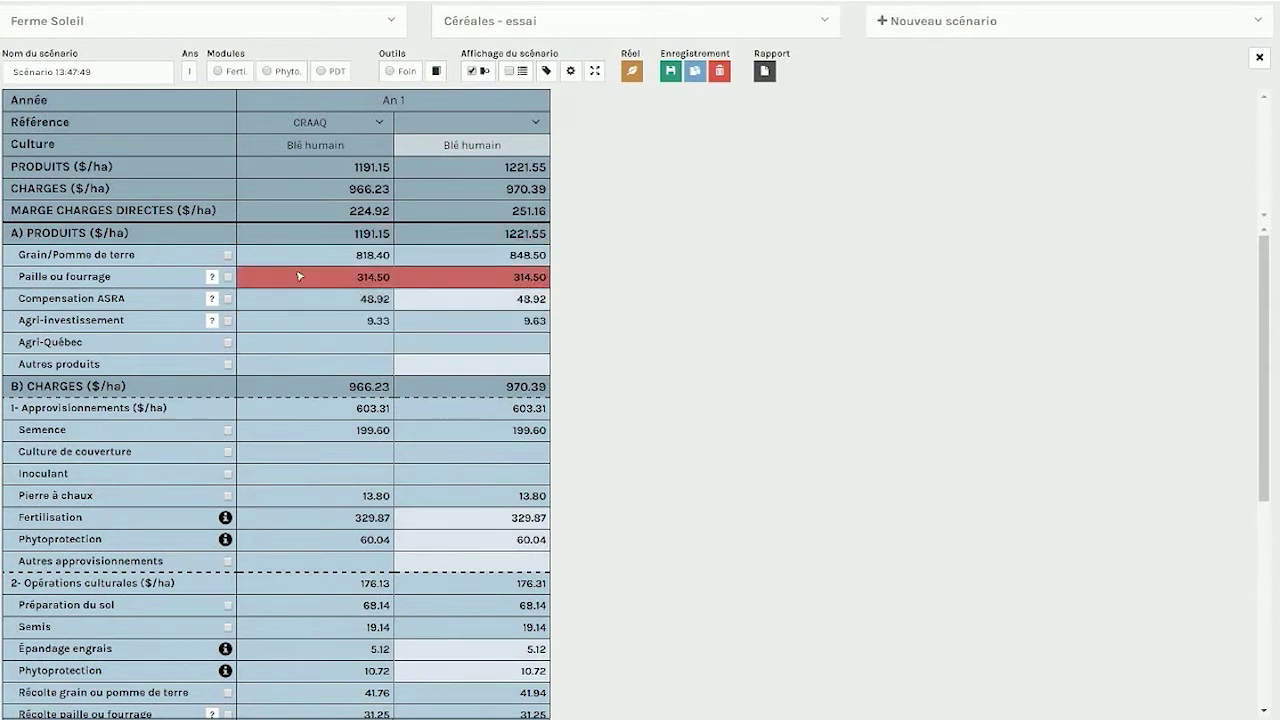
pyautogui.click(212, 277)
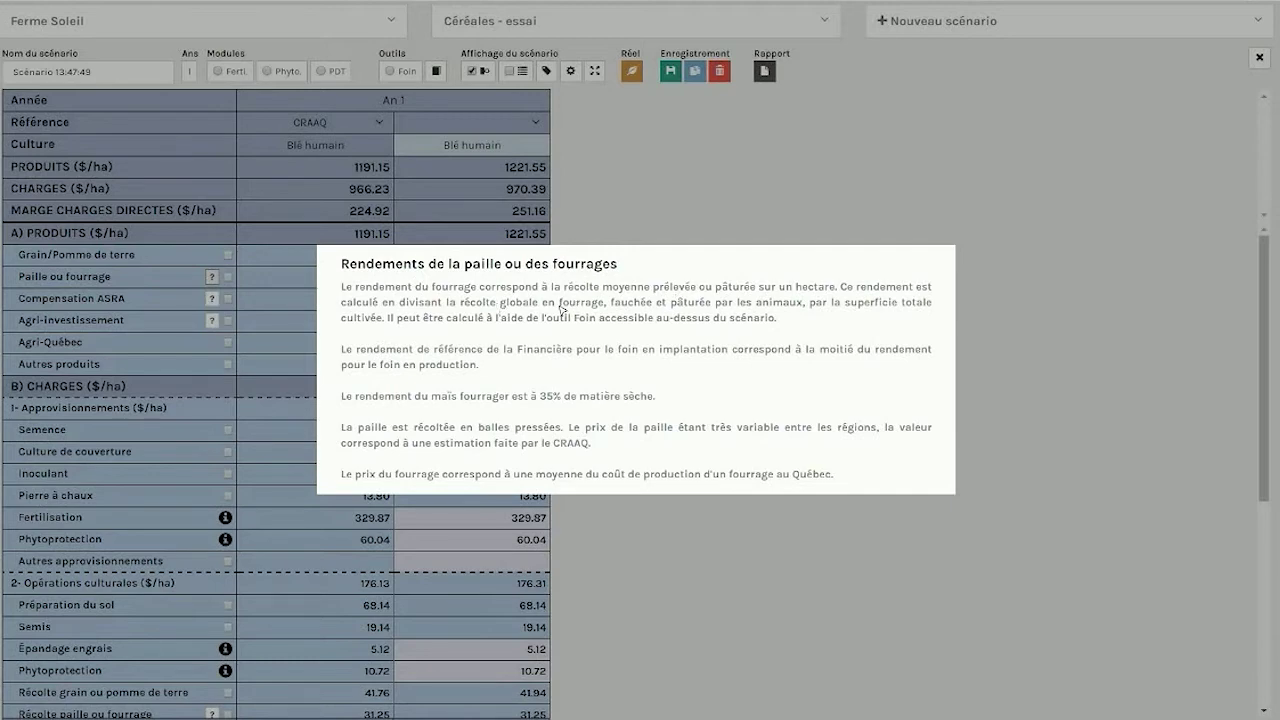
pyautogui.click(655, 208)
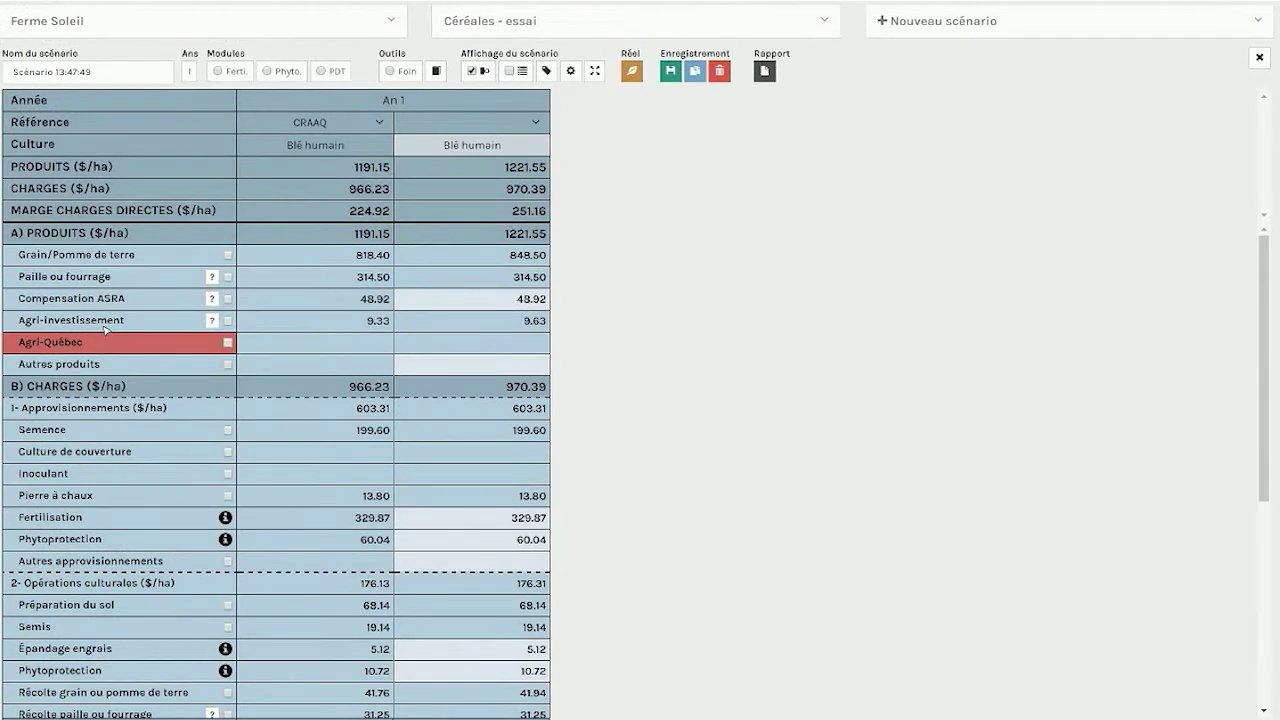
# - Check the Grain/Pomme de terre details and read the help note on the five-year average selling price
pyautogui.click(228, 254)
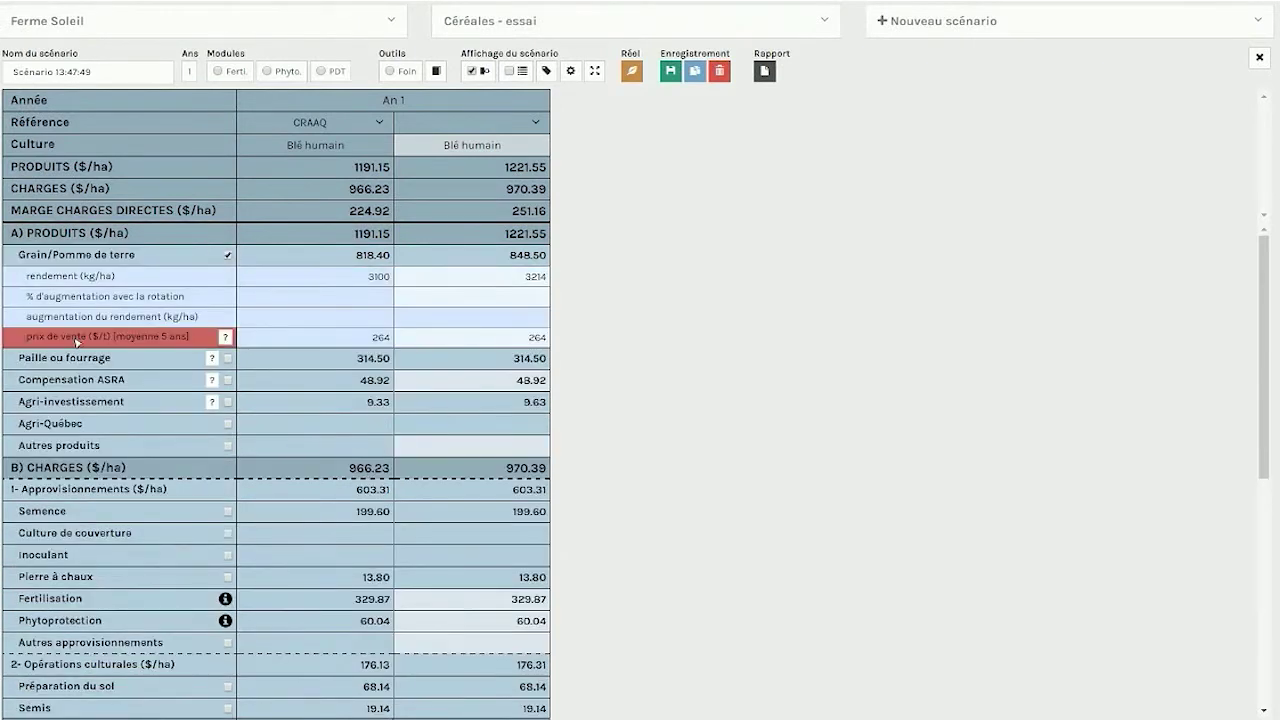
pyautogui.click(225, 337)
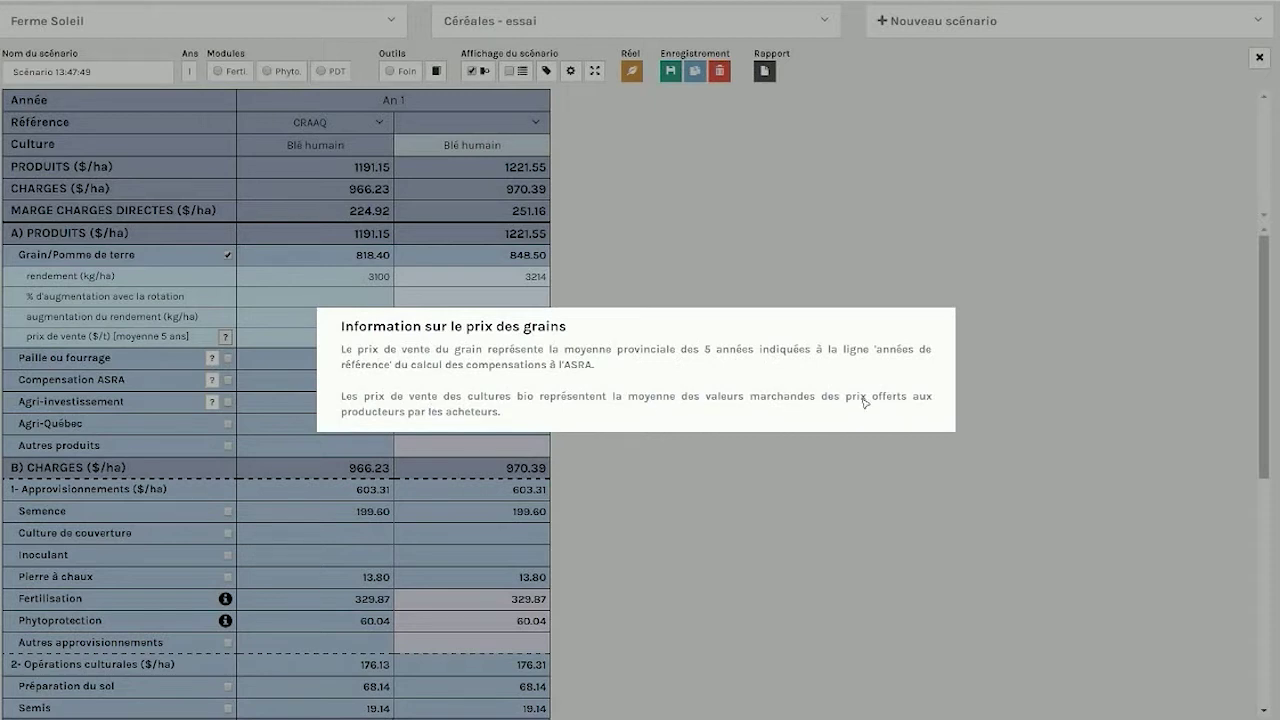
pyautogui.click(700, 234)
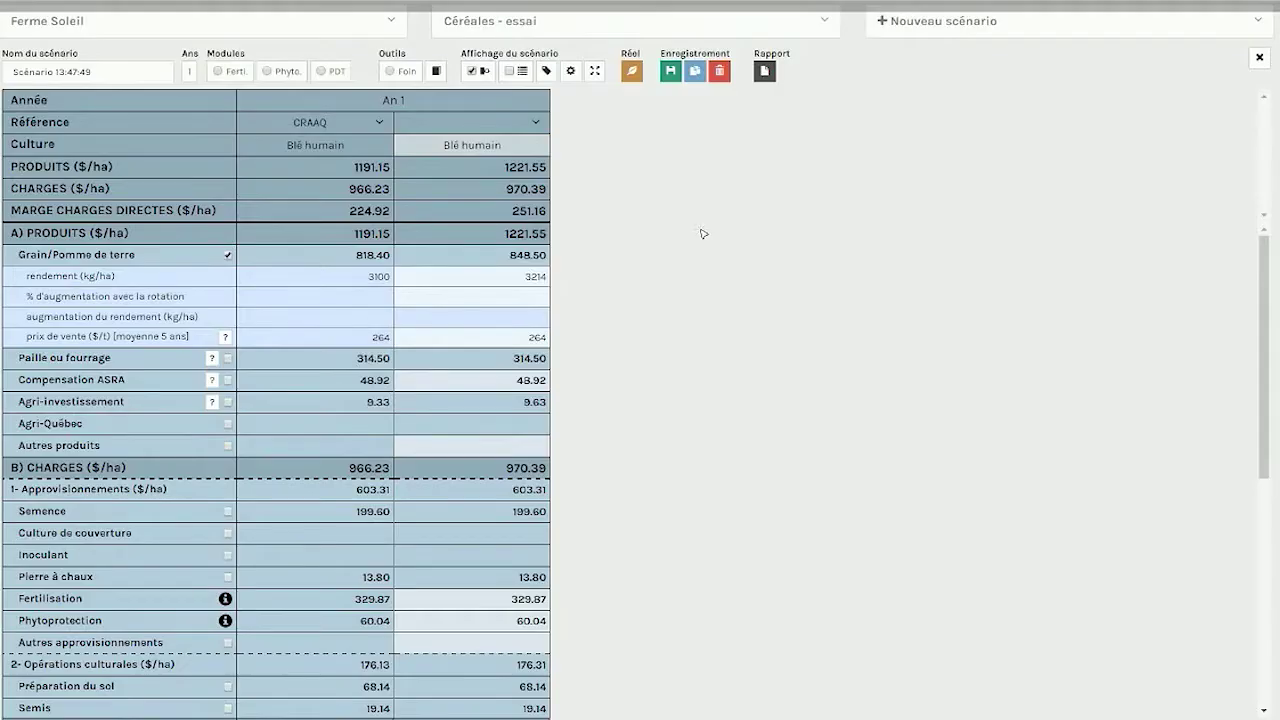
pyautogui.click(228, 255)
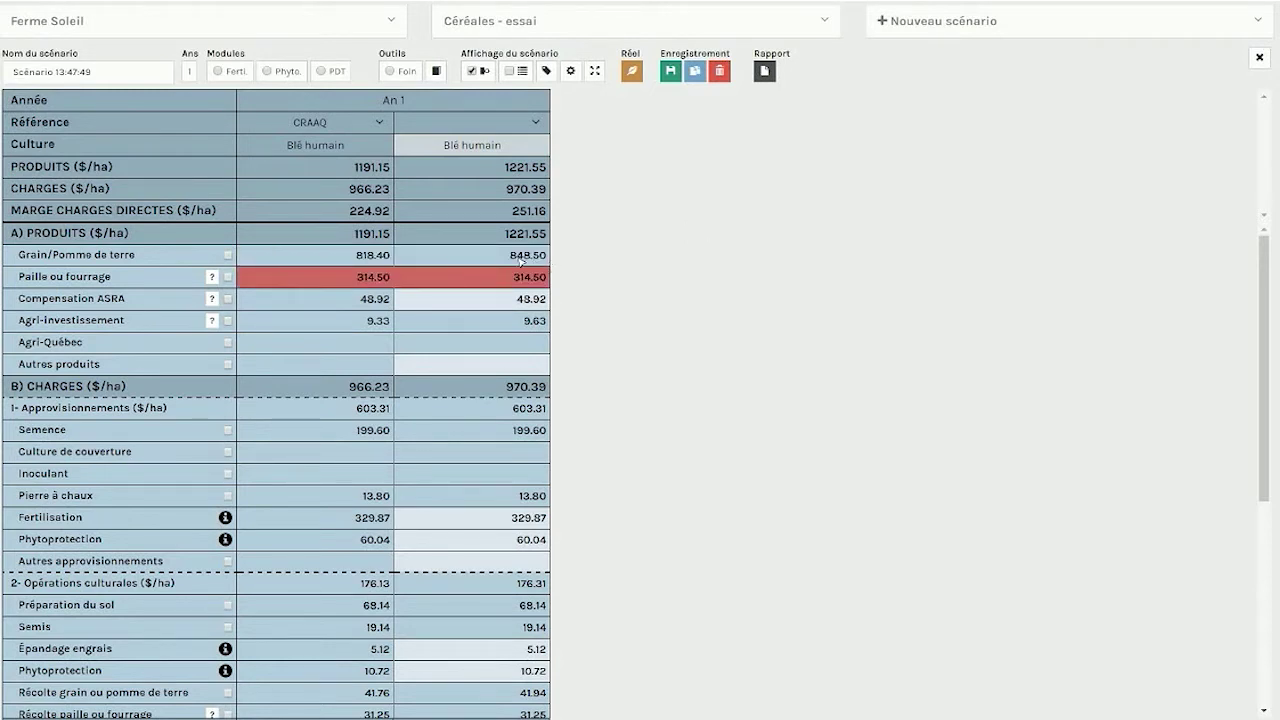
# - Set the year 1 grain yield to 3500 kg/ha and the selling price to 275 $/t under Grain/Pomme de terre
pyautogui.click(228, 256)
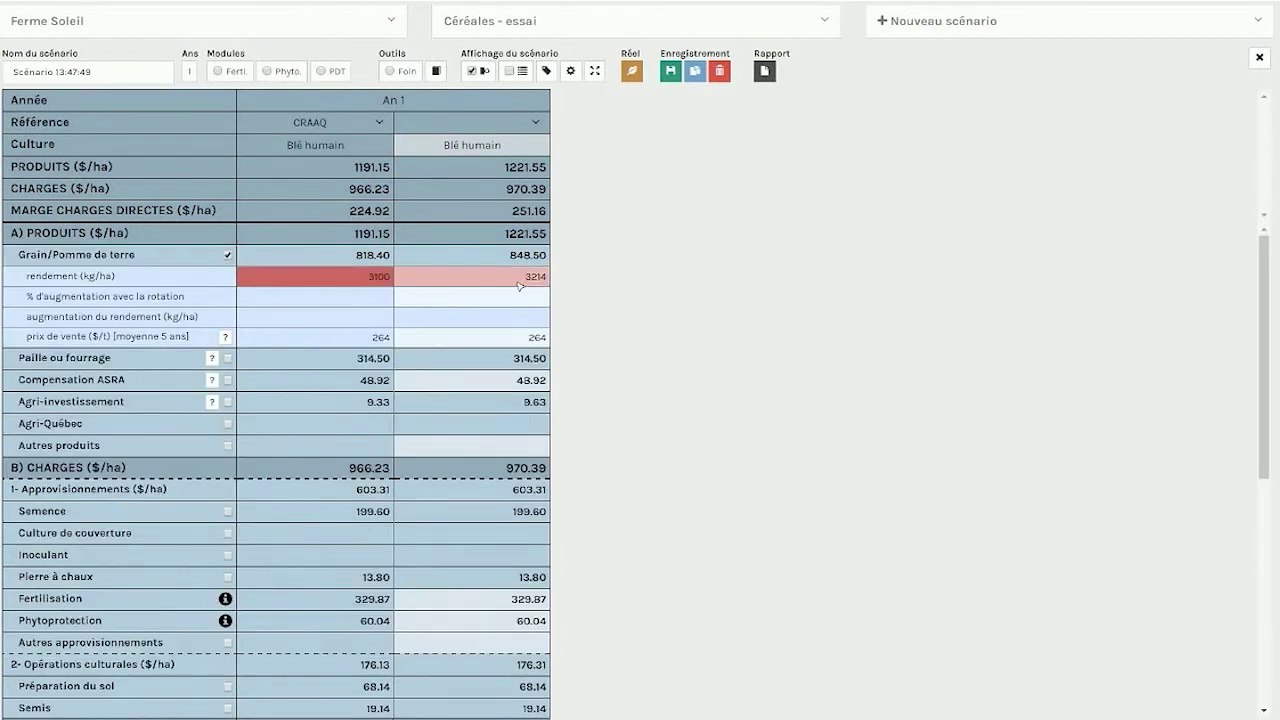
pyautogui.doubleClick(519, 285)
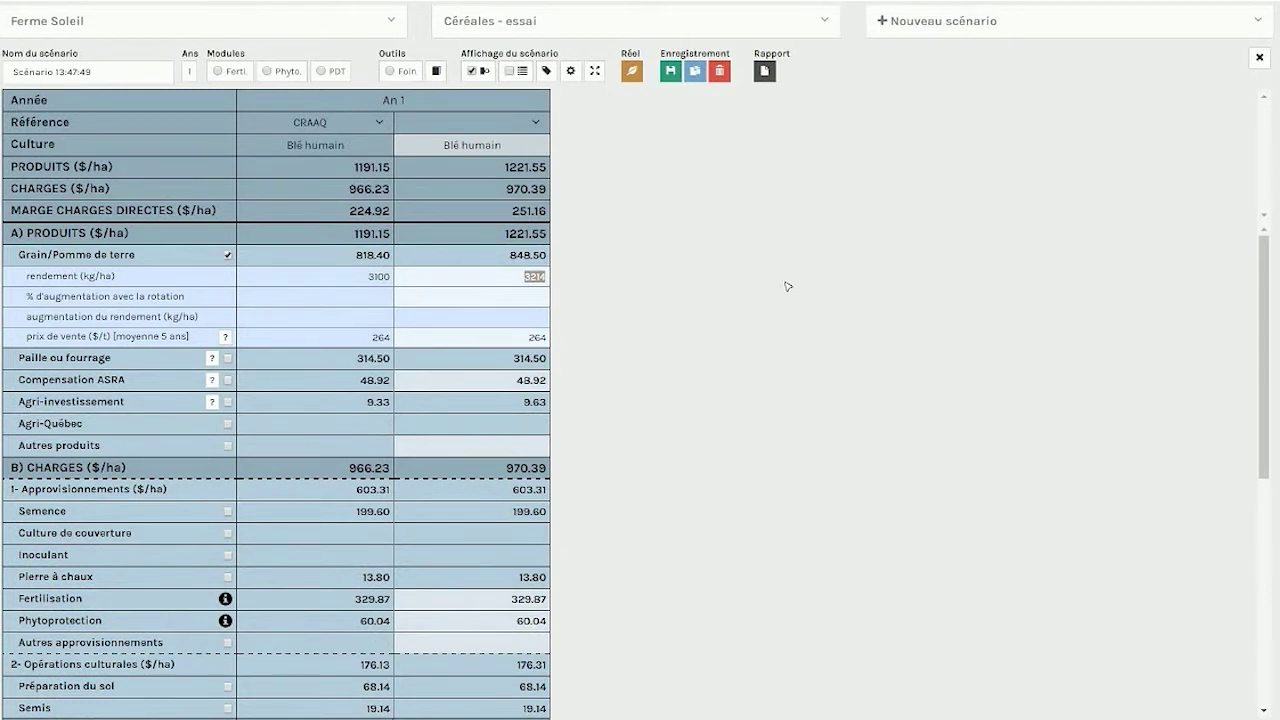
pyautogui.write('3500')
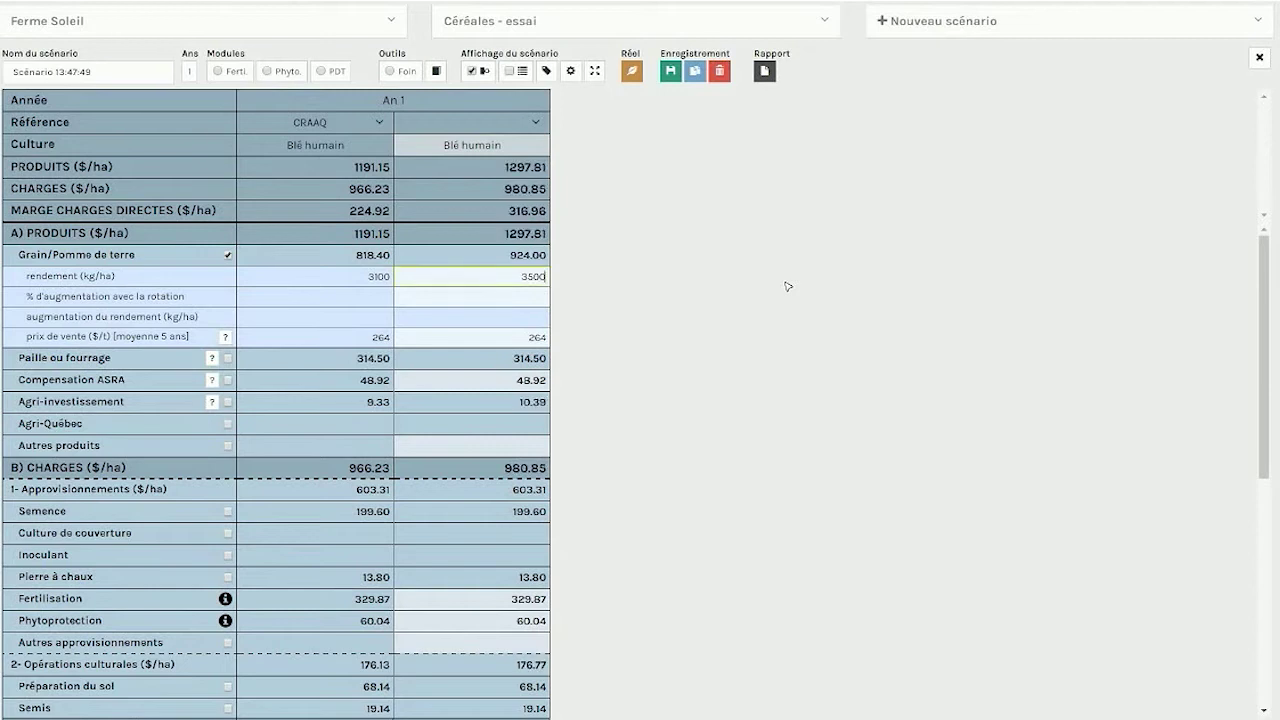
pyautogui.press('Tab')
pyautogui.doubleClick(540, 339)
pyautogui.write('275')
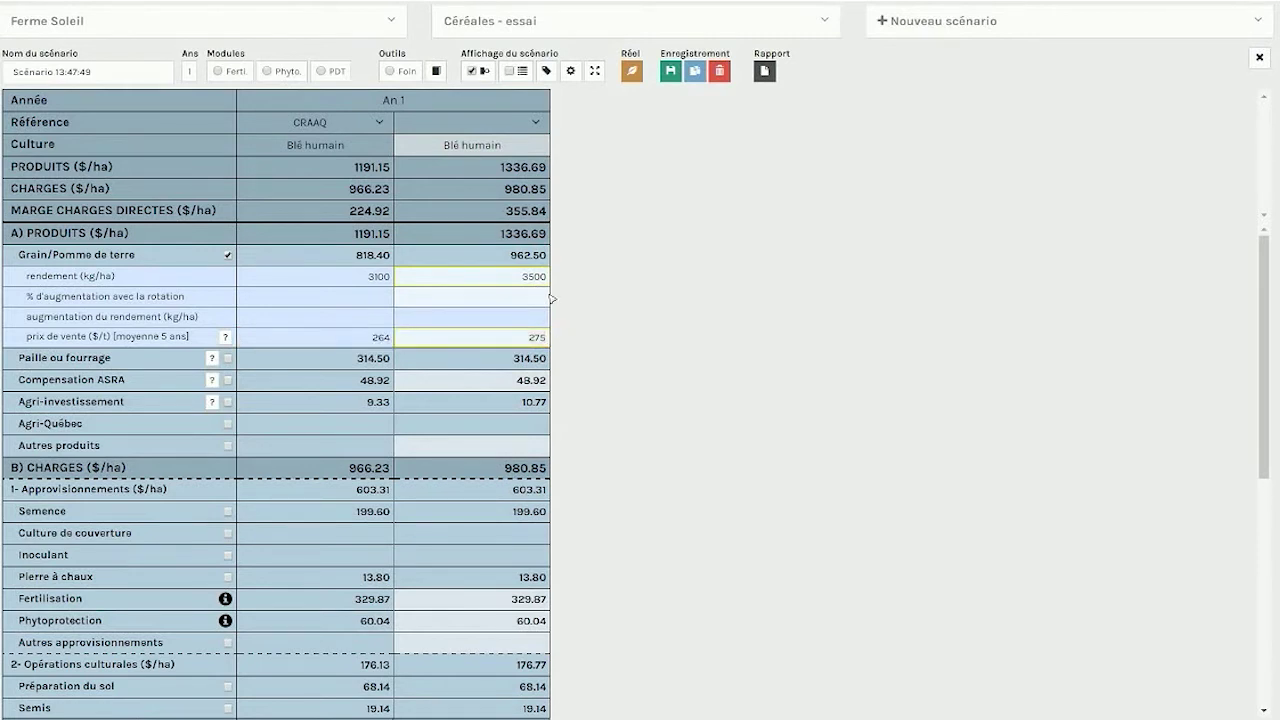
pyautogui.click(228, 255)
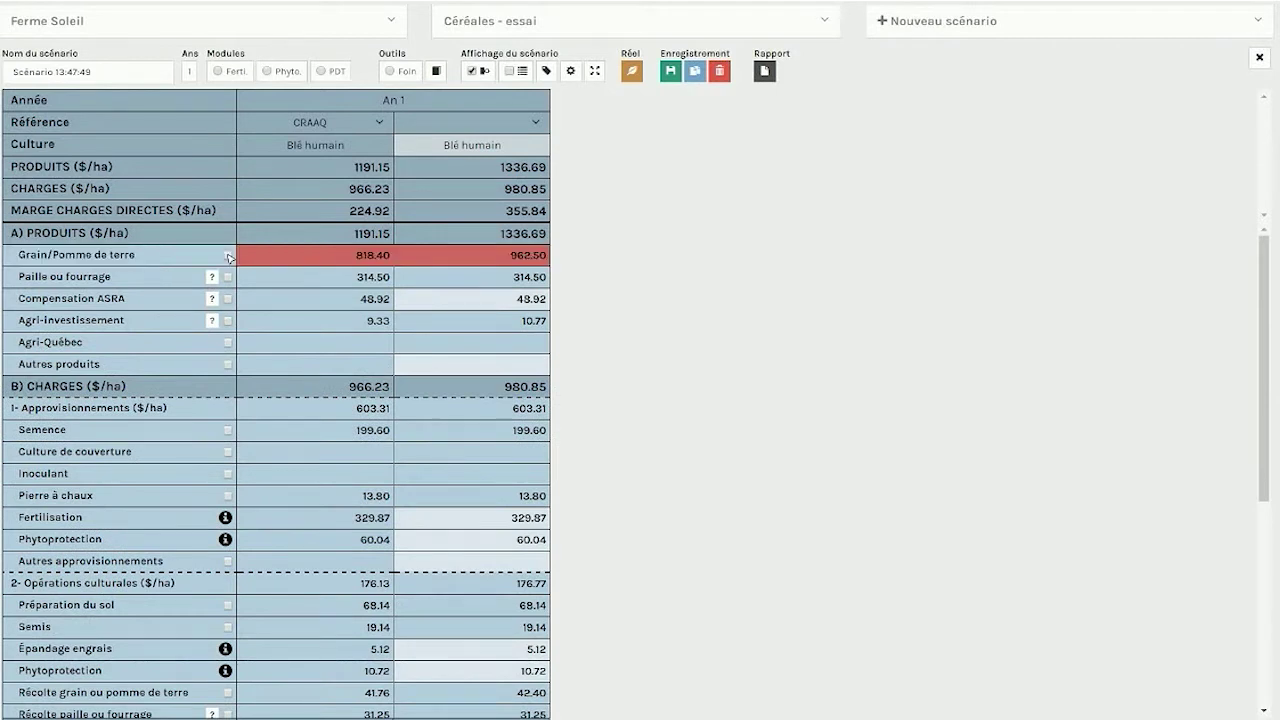
# - Set the year 1 straw yield to 1.9 t/ha and its market price to 175 $/t under Paille ou fourrage
pyautogui.click(228, 278)
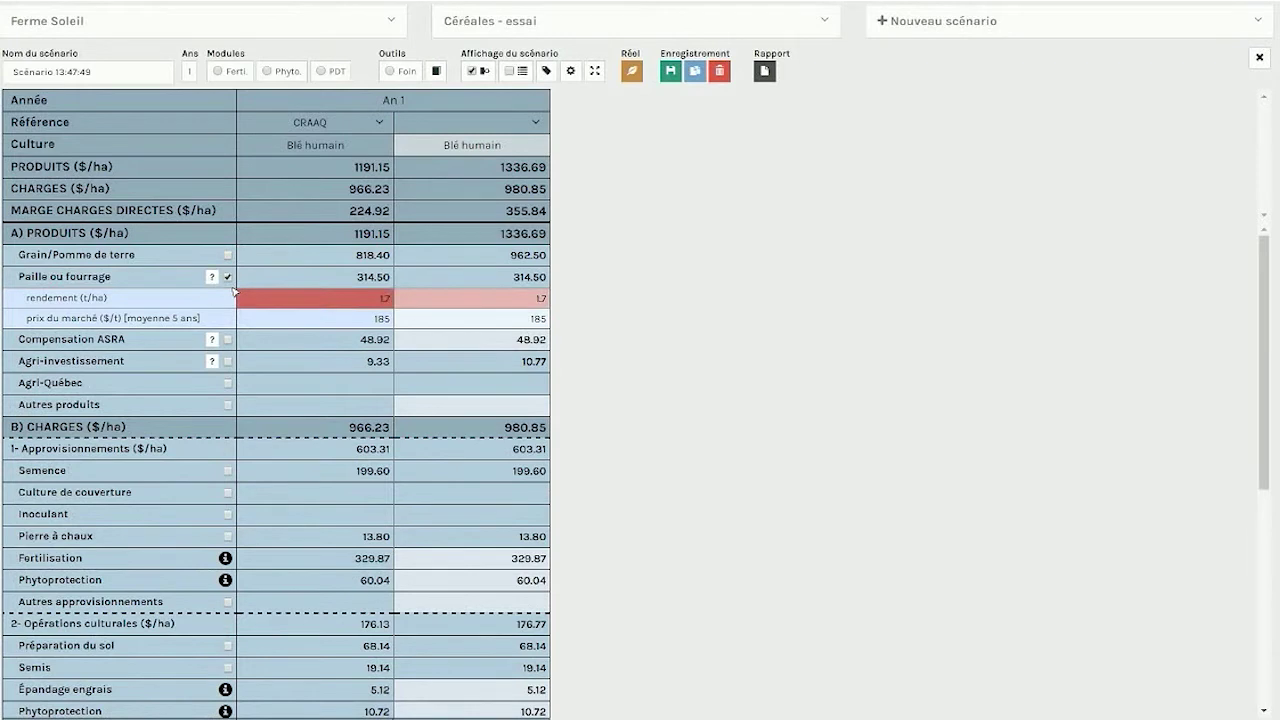
pyautogui.click(524, 300)
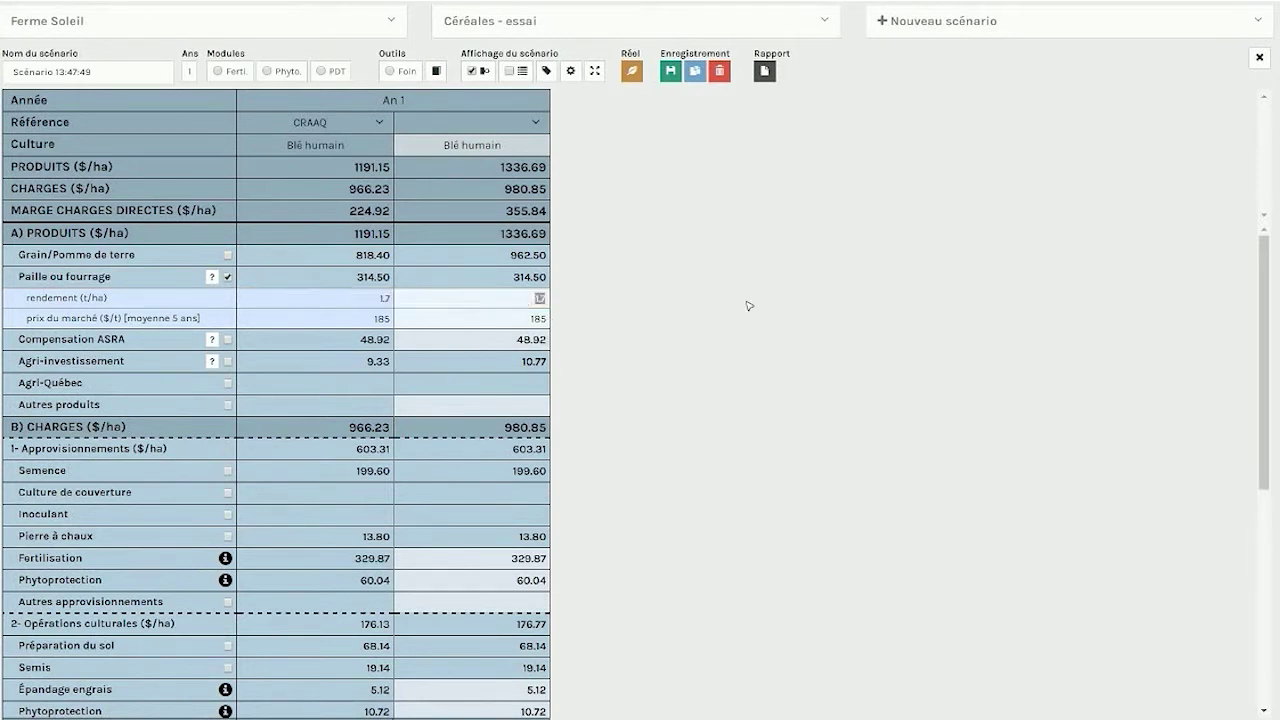
pyautogui.write('1.9')
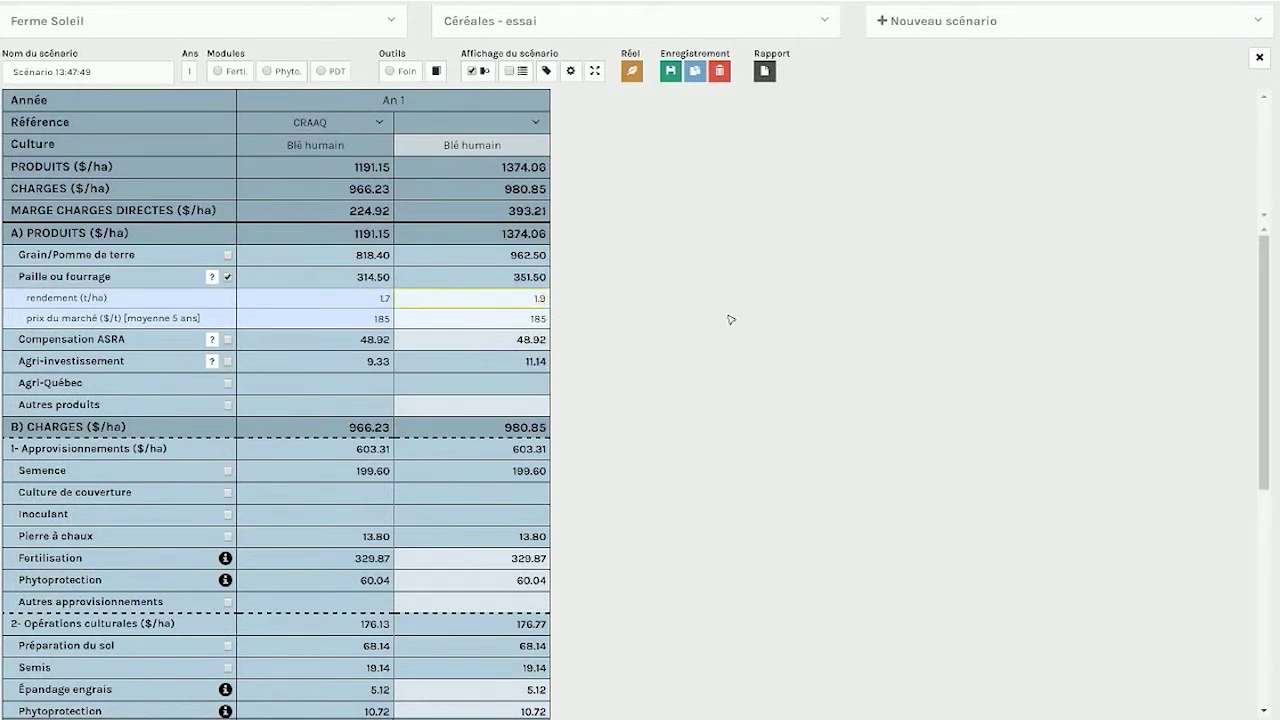
pyautogui.click(538, 318)
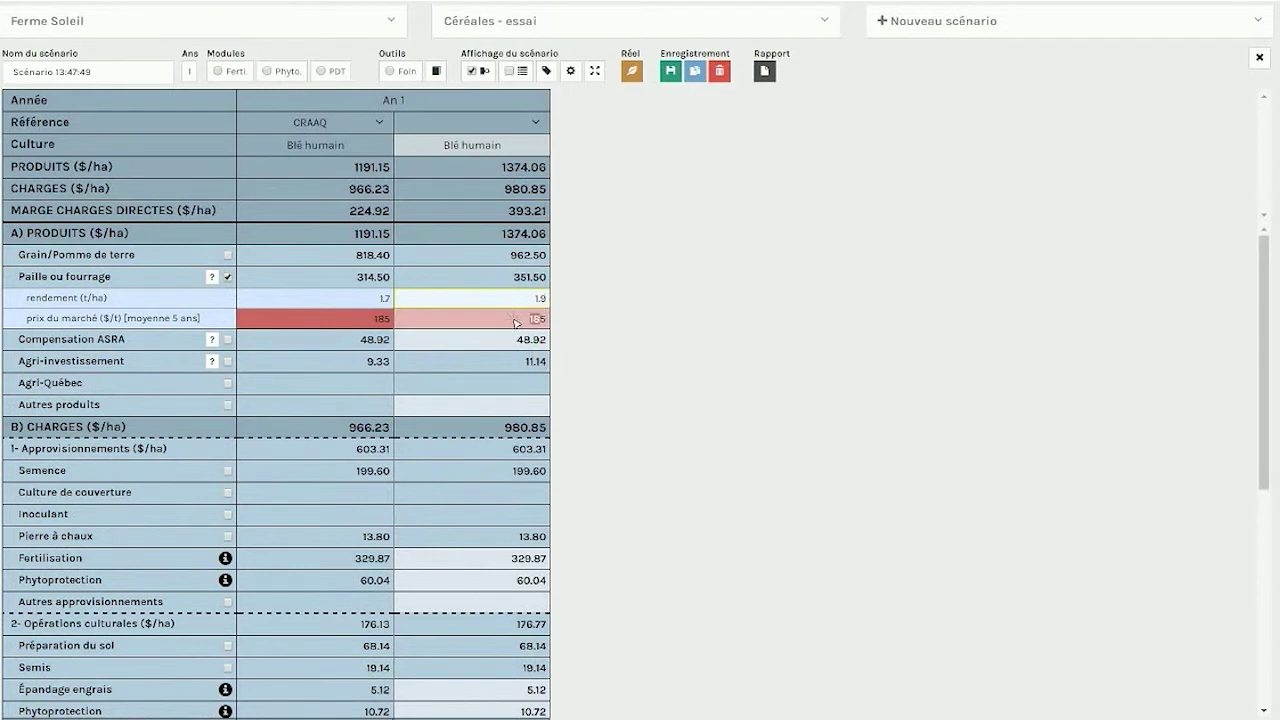
pyautogui.write('175')
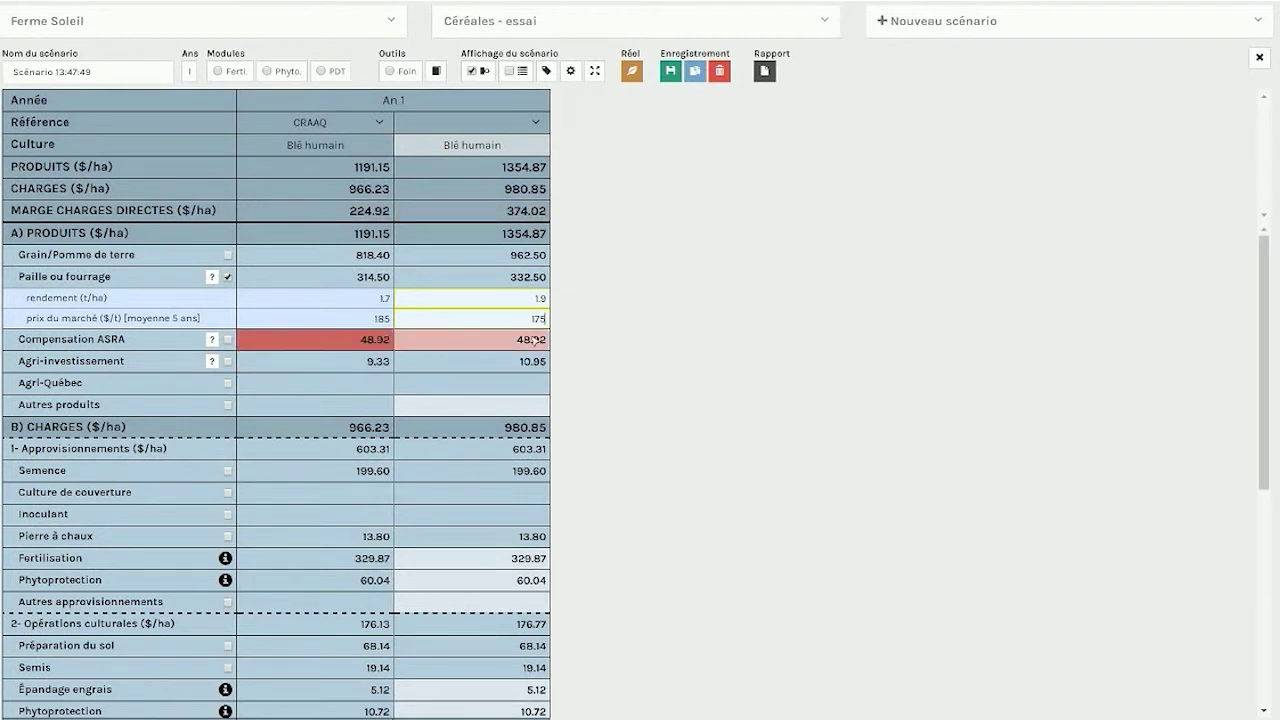
pyautogui.click(228, 277)
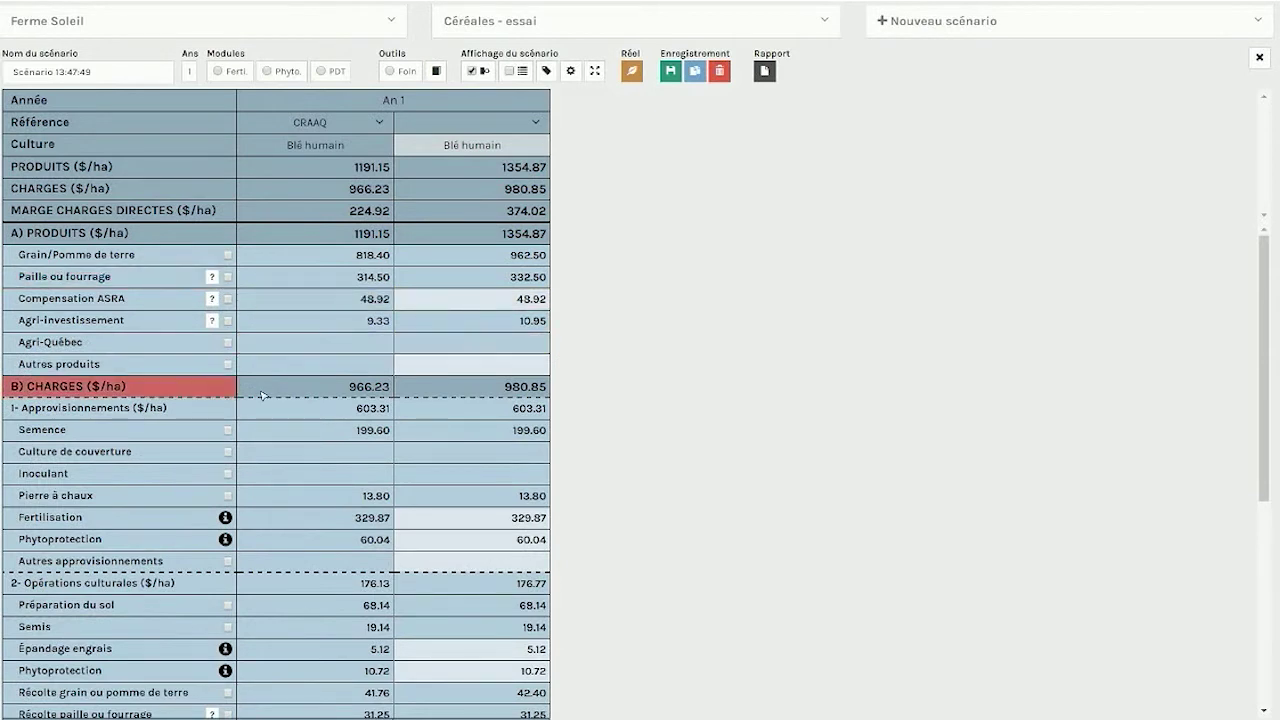
# - Add Moutarde blanche from the CRAAQ references as the year 1 Culture de couverture
pyautogui.scroll(-1, 600, 411)
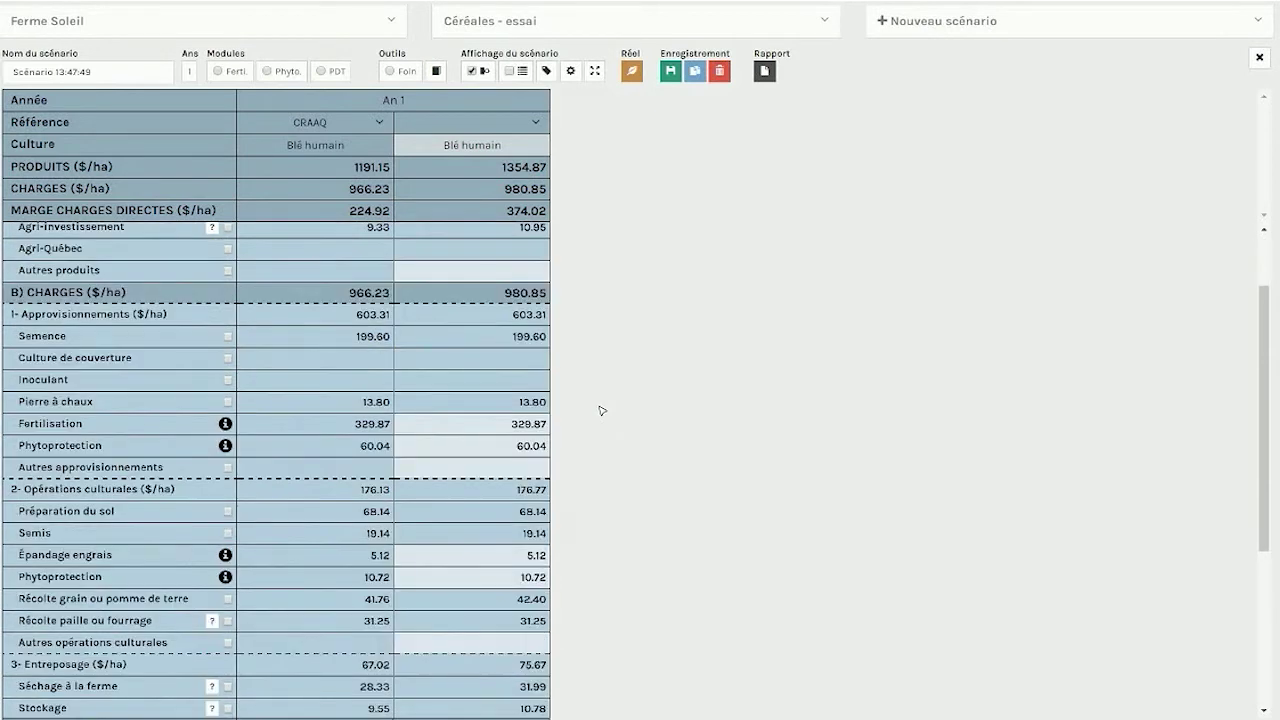
pyautogui.click(229, 359)
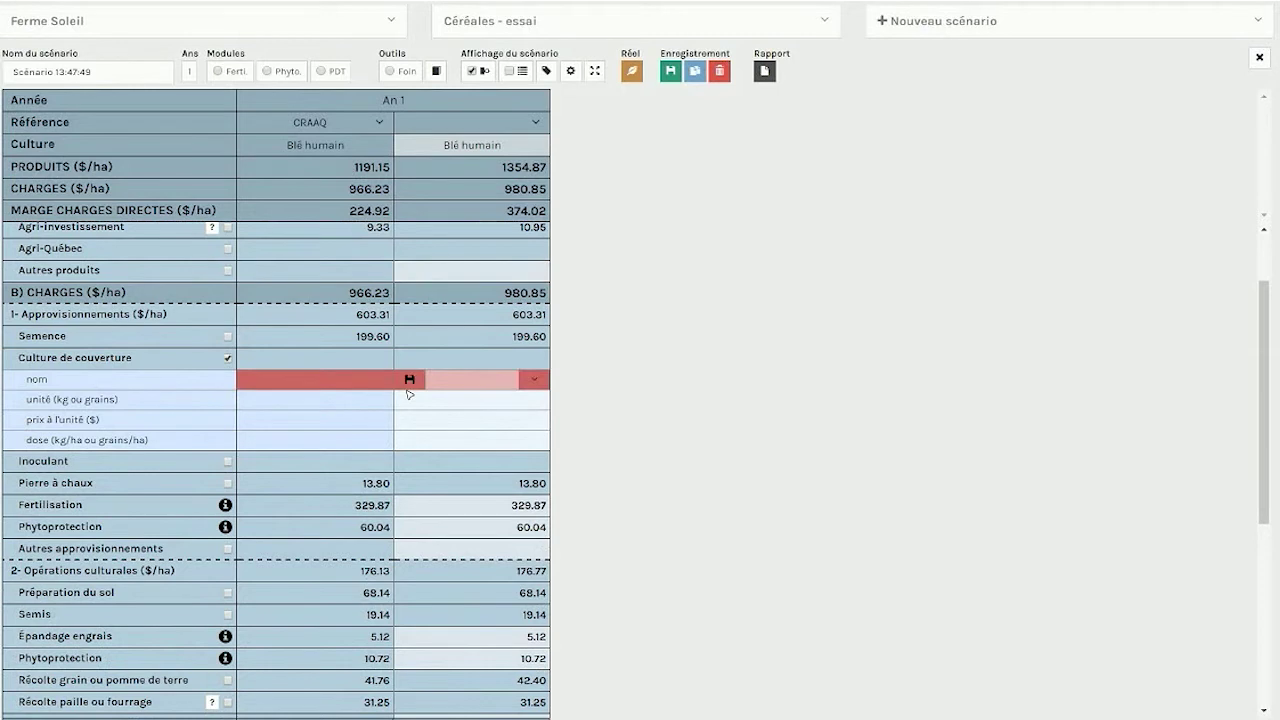
pyautogui.click(538, 381)
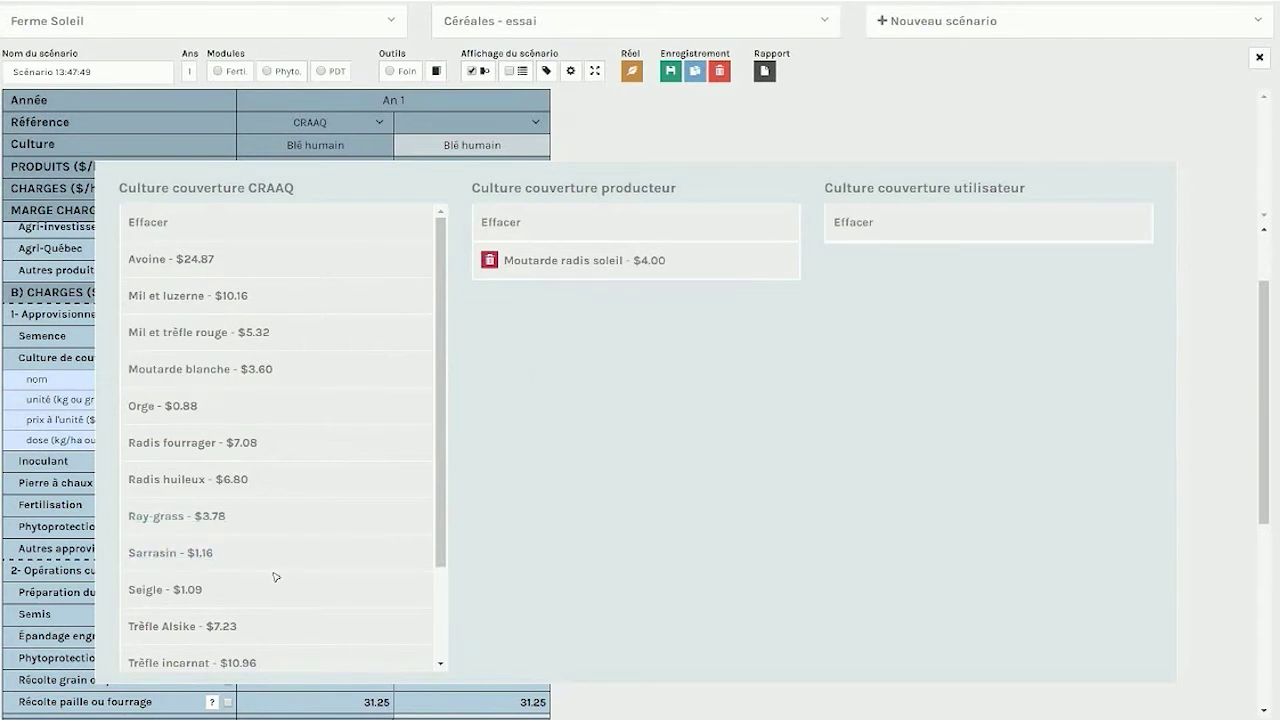
pyautogui.click(188, 370)
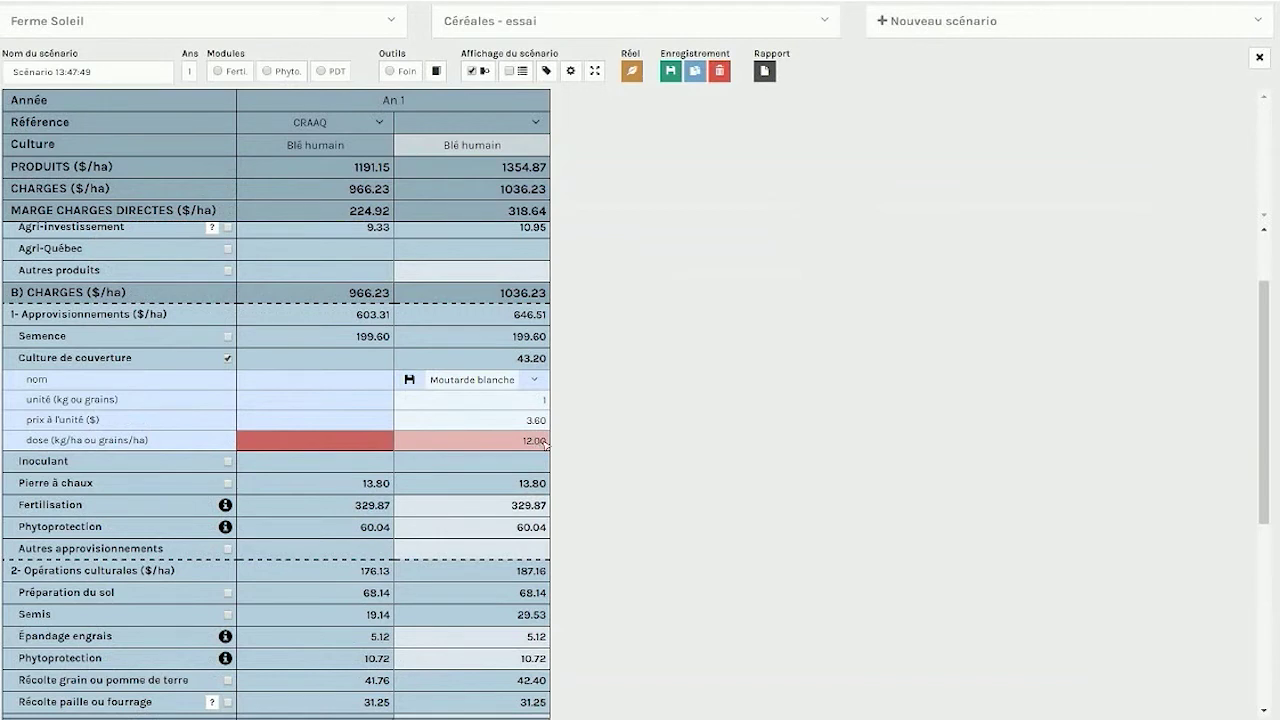
# - Rename the Moutarde blanche cover crop as "Moutarde -radis"
pyautogui.click(509, 384)
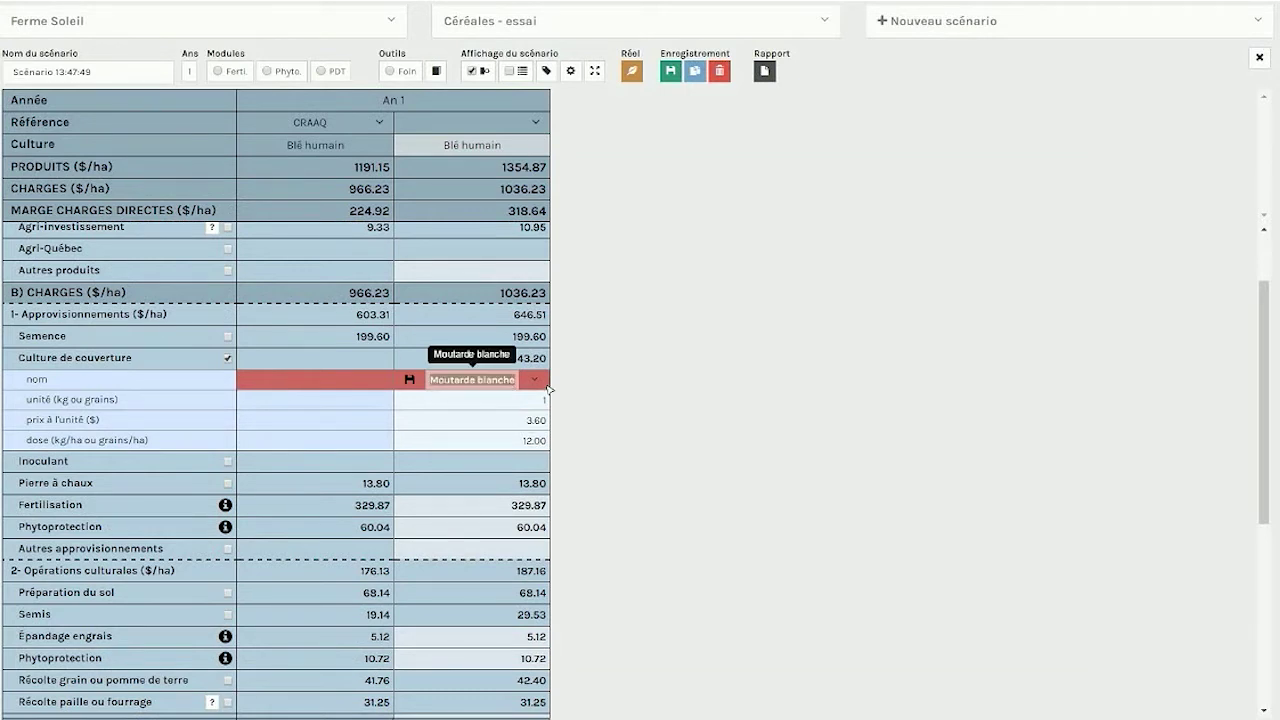
pyautogui.press('Right')
pyautogui.press('BackSpace')
pyautogui.press('BackSpace')
pyautogui.press('BackSpace')
pyautogui.press('BackSpace')
pyautogui.press('BackSpace')
pyautogui.press('BackSpace')
pyautogui.press('BackSpace')
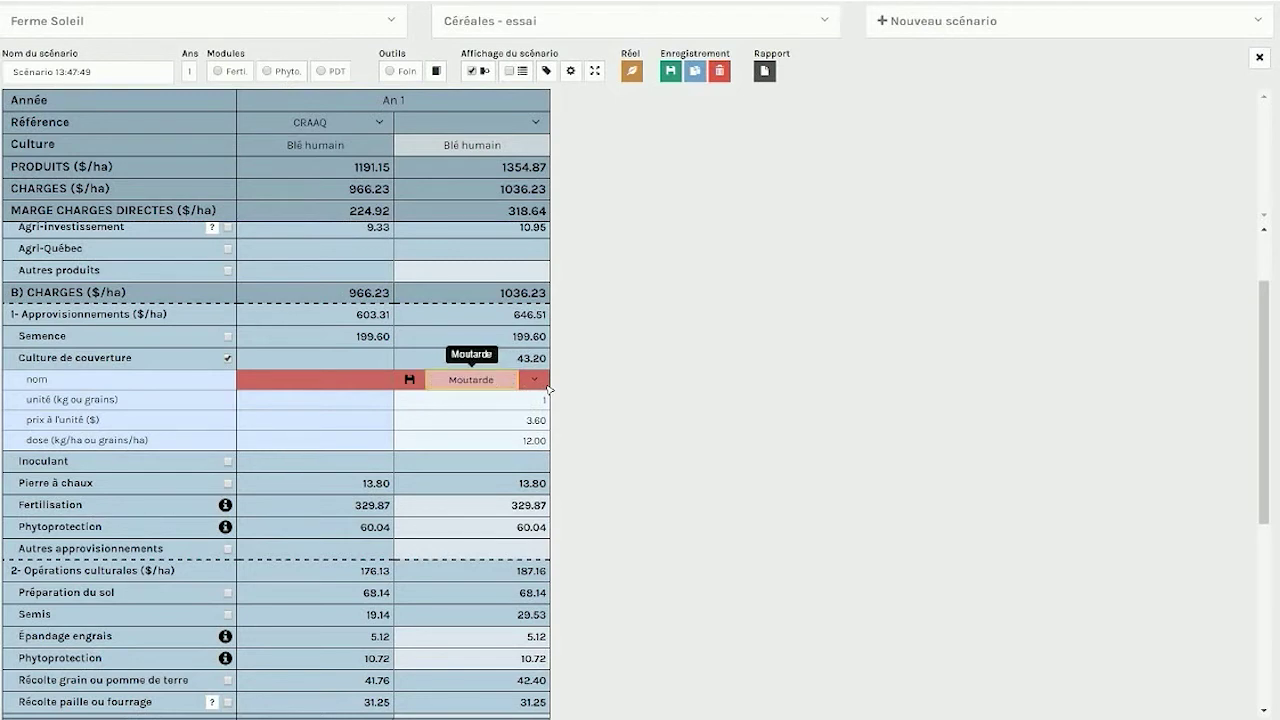
pyautogui.write('-ra')
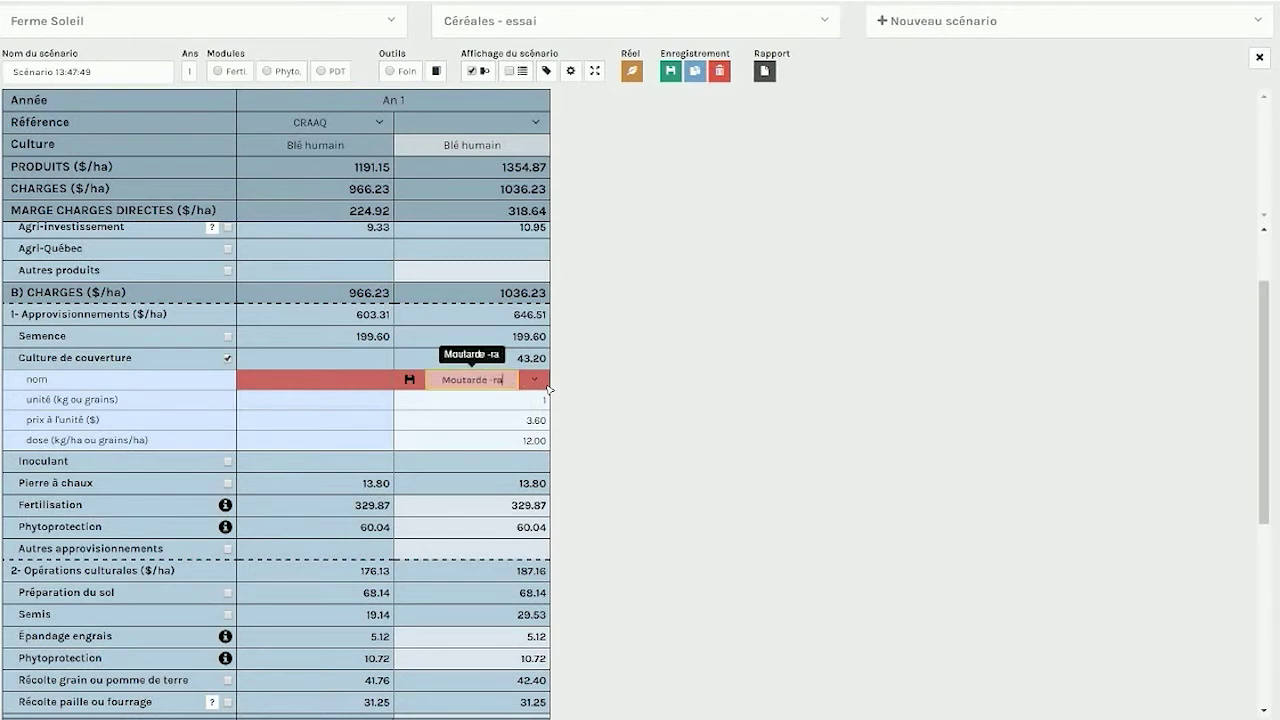
pyautogui.write('dis')
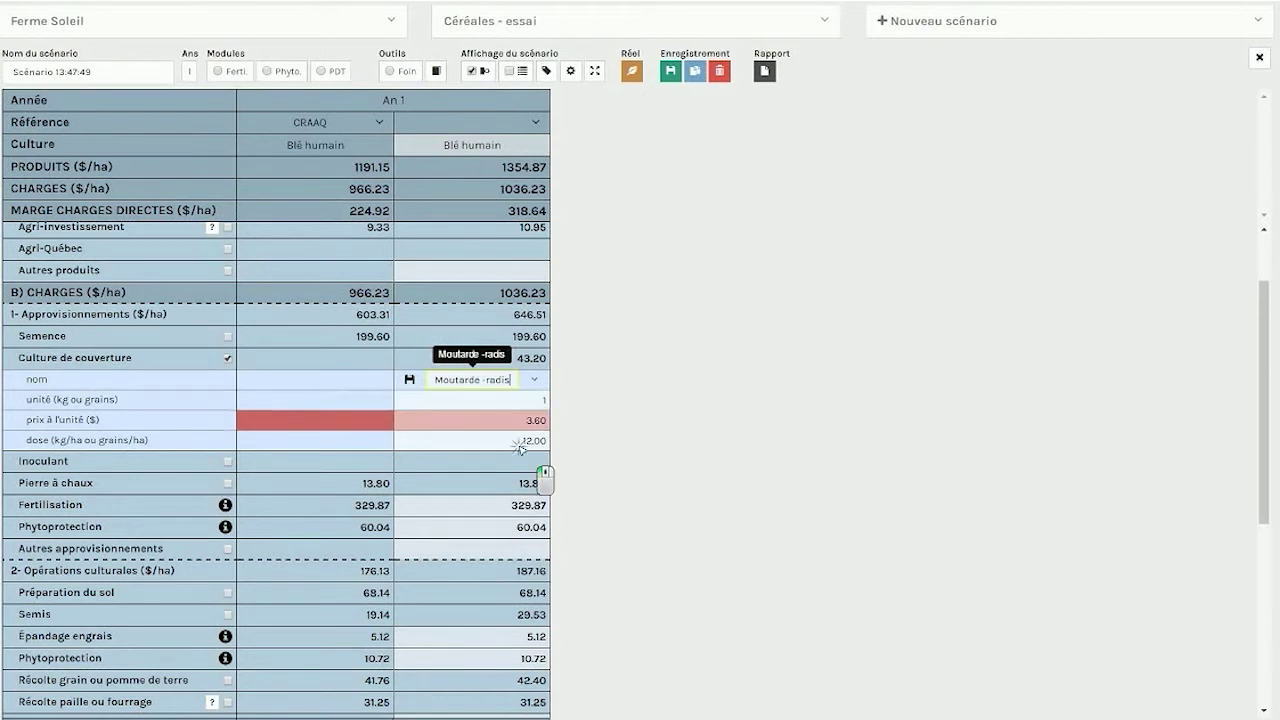
# - Set the cover crop's dose to 10 kg/ha and its unit price to 4.5 $
pyautogui.moveTo(519, 448); pyautogui.dragTo(547, 451)
pyautogui.write('10')
pyautogui.moveTo(514, 426); pyautogui.dragTo(548, 421)
pyautogui.write('45')
pyautogui.press('BackSpace')
pyautogui.write('.5')
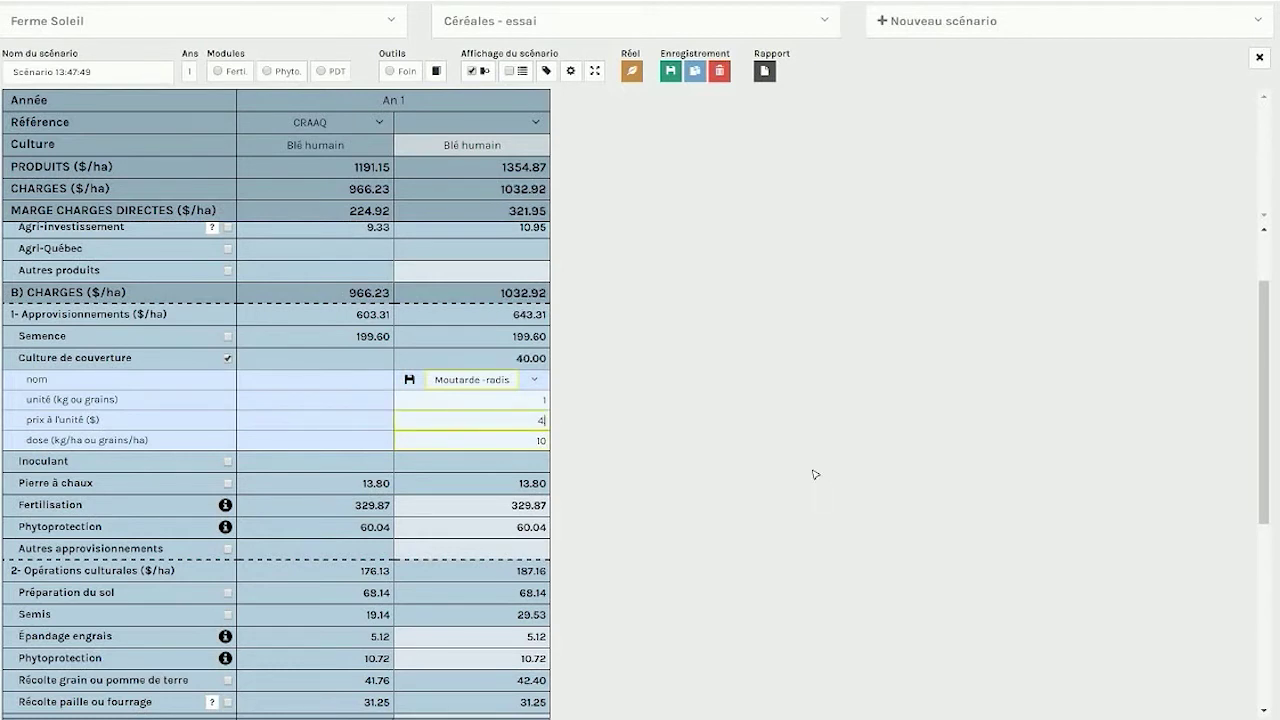
# - Extend the cover crop's name to "Moutarde -radis -soleil" and save it as a producer reference
pyautogui.click(510, 381)
pyautogui.write('-soleil')
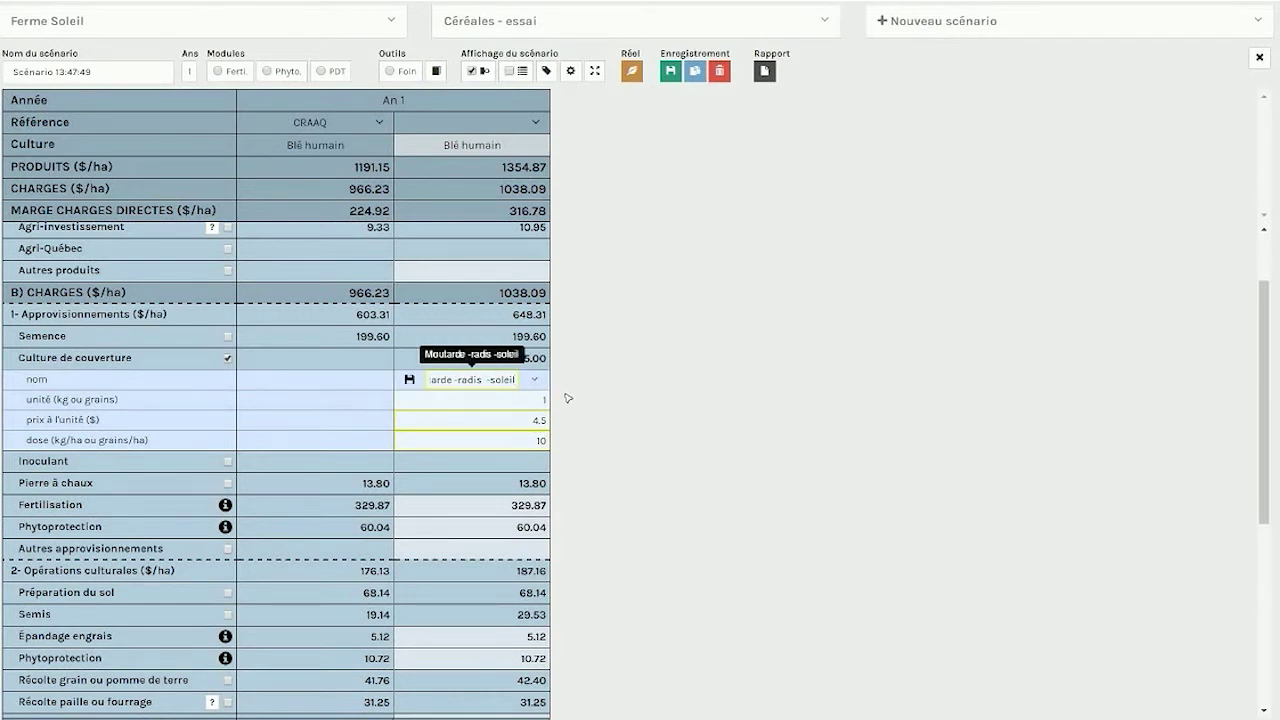
pyautogui.click(410, 381)
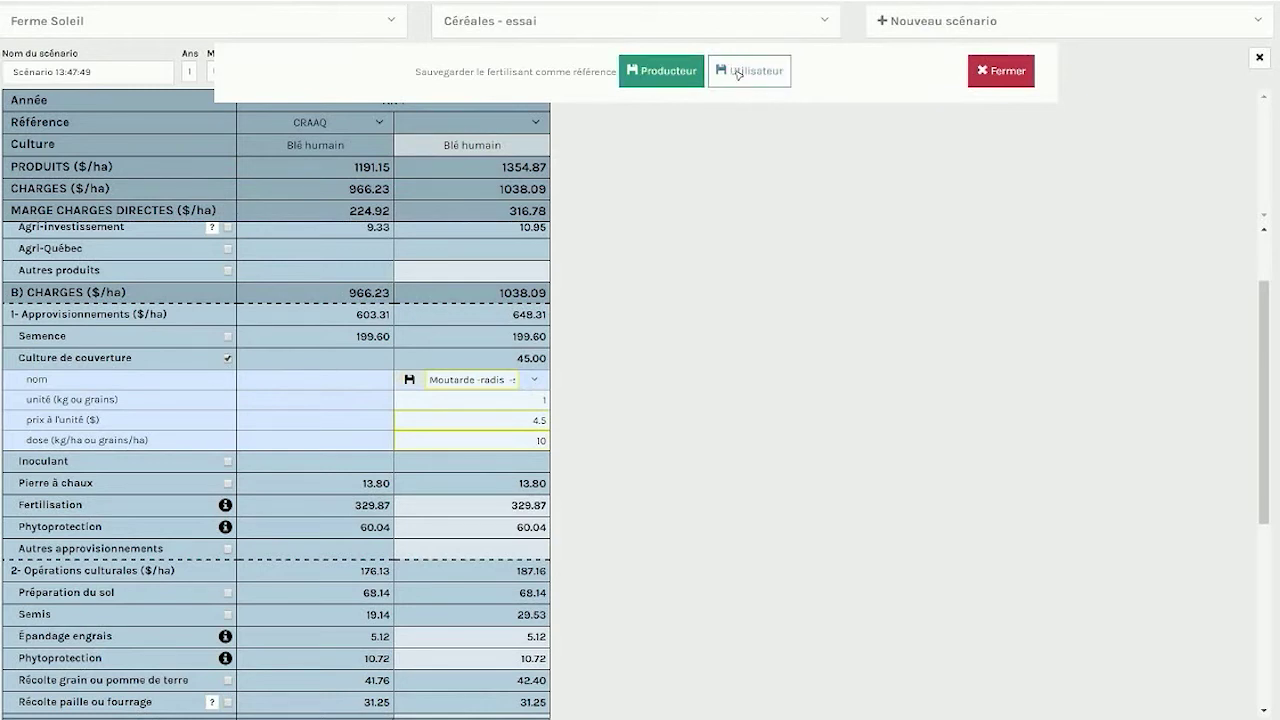
pyautogui.click(664, 71)
pyautogui.click(682, 73)
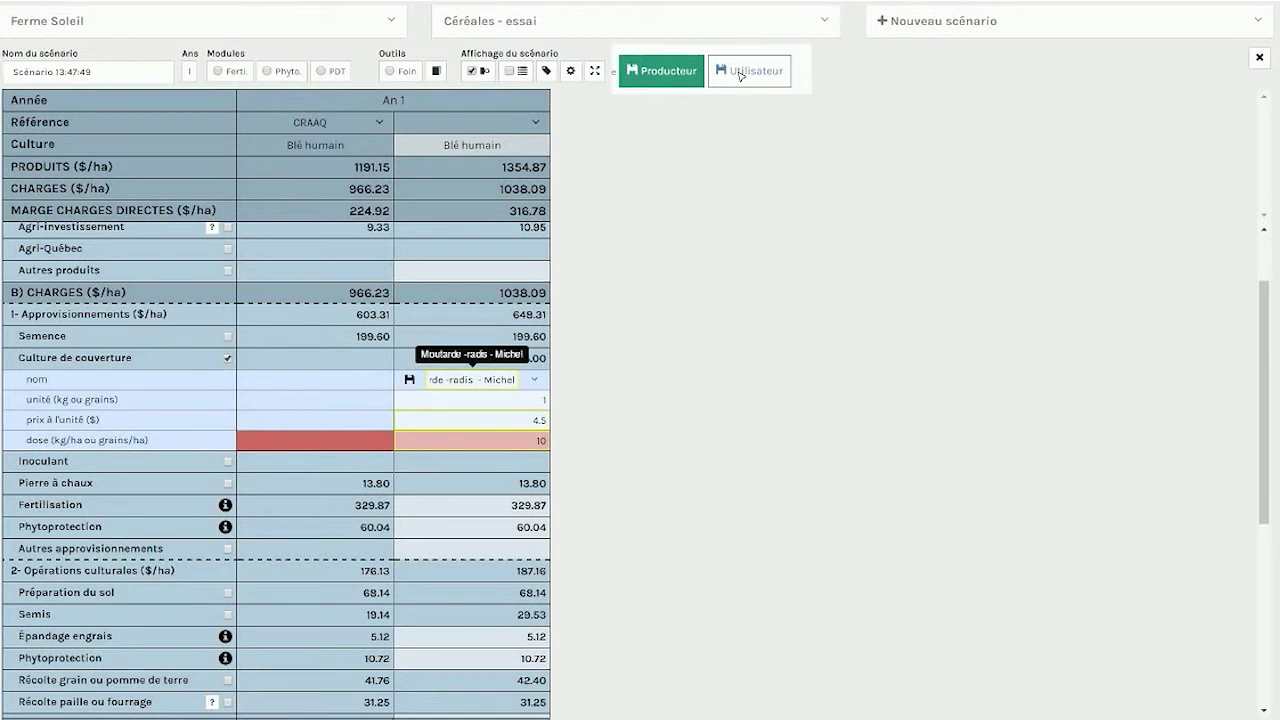
pyautogui.click(740, 74)
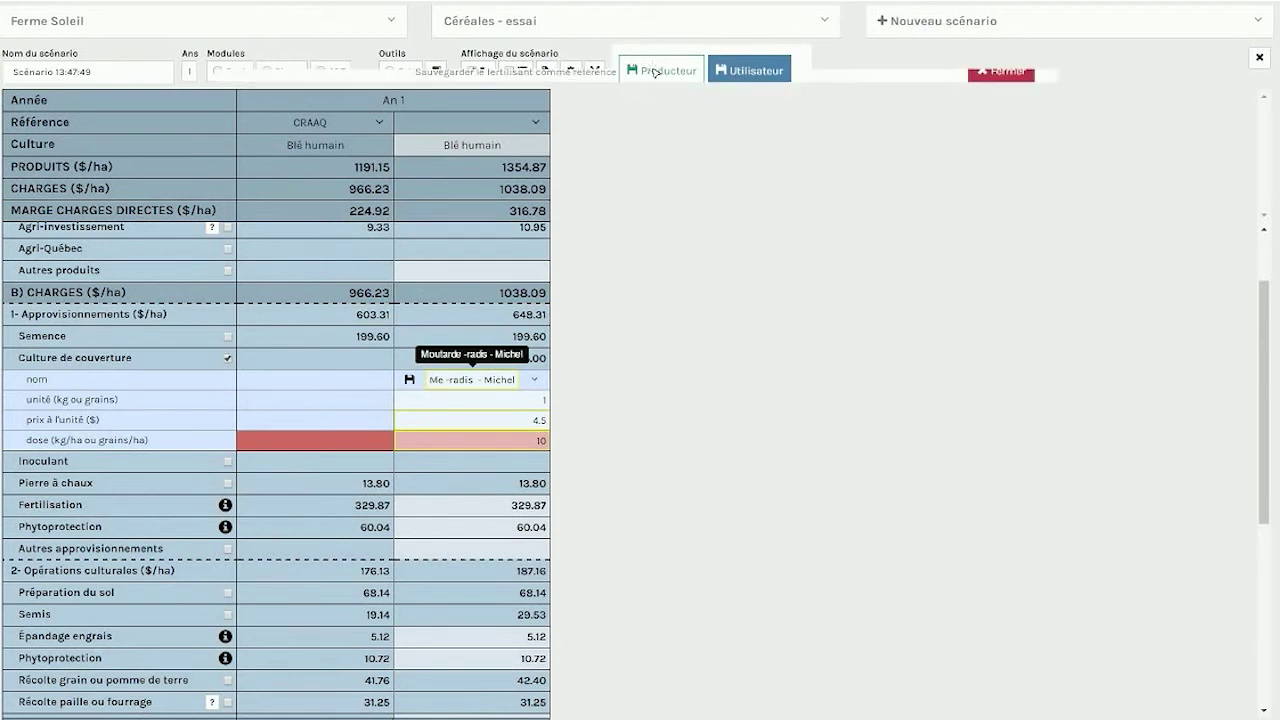
# - Delete the $4.00 "Moutarde radis soleil" producer reference and select the "Moutarde -radis -soleil" reference for the cover crop
pyautogui.click(535, 381)
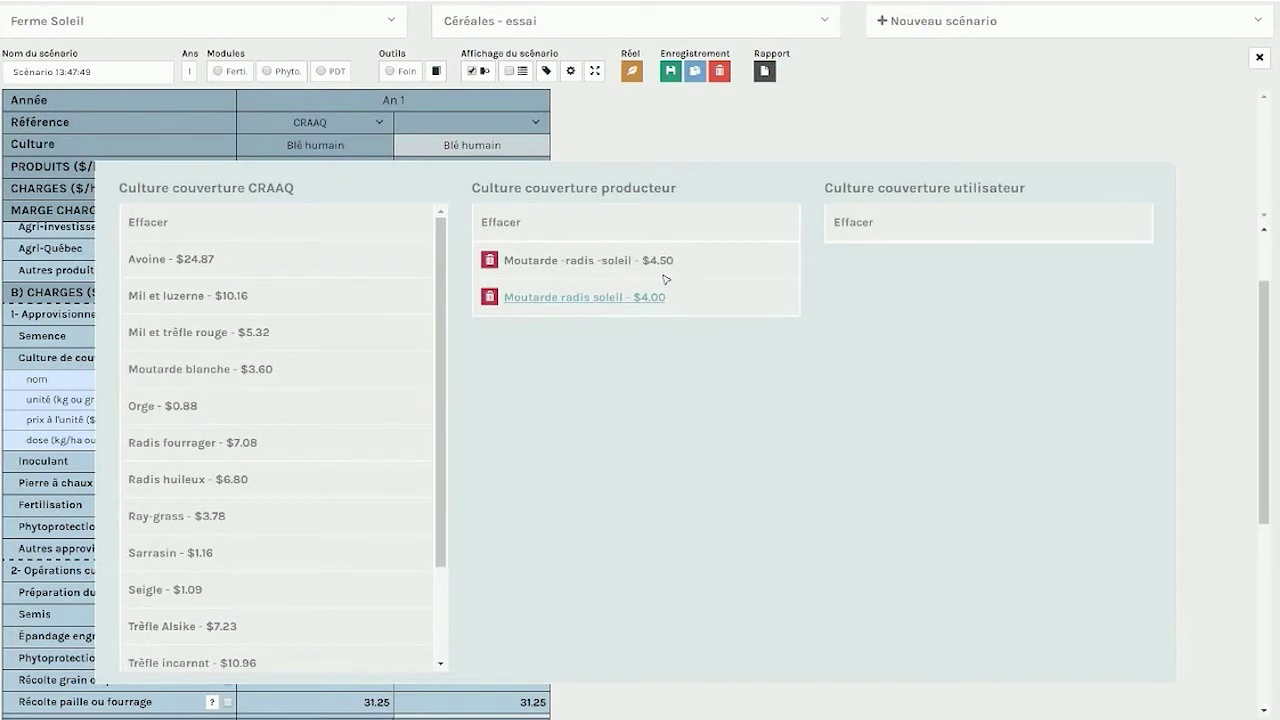
pyautogui.click(489, 297)
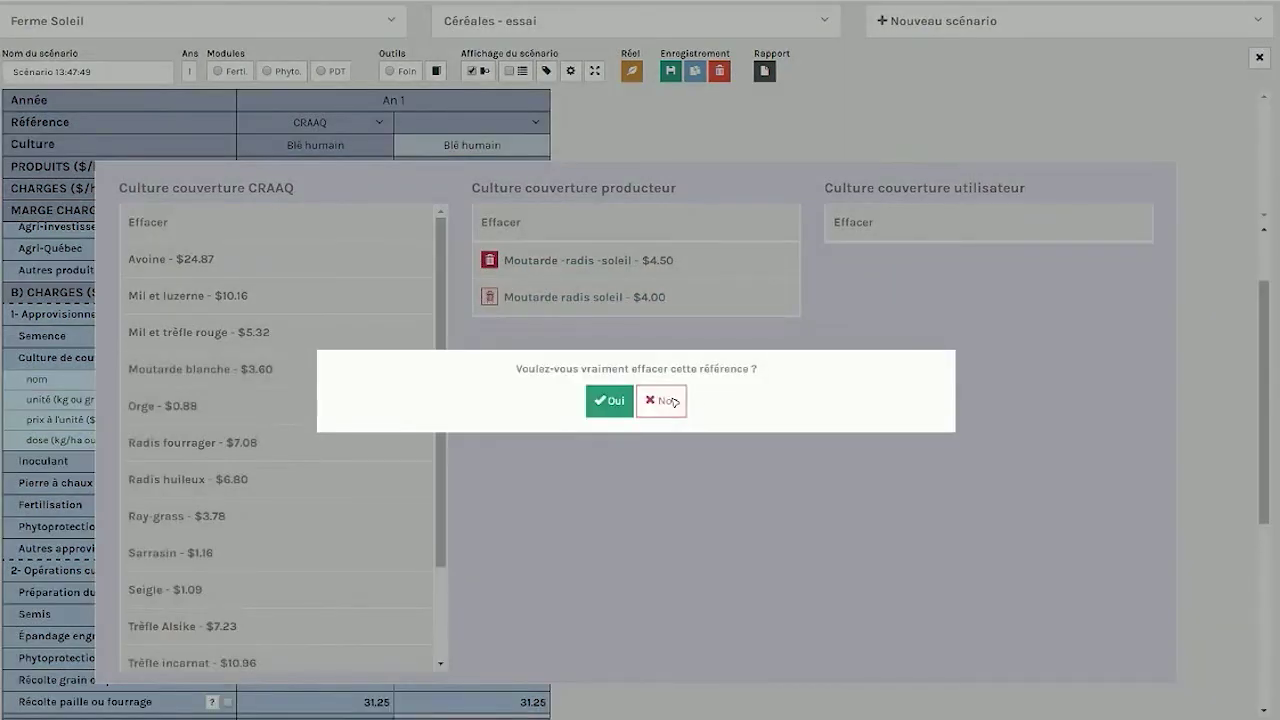
pyautogui.click(612, 401)
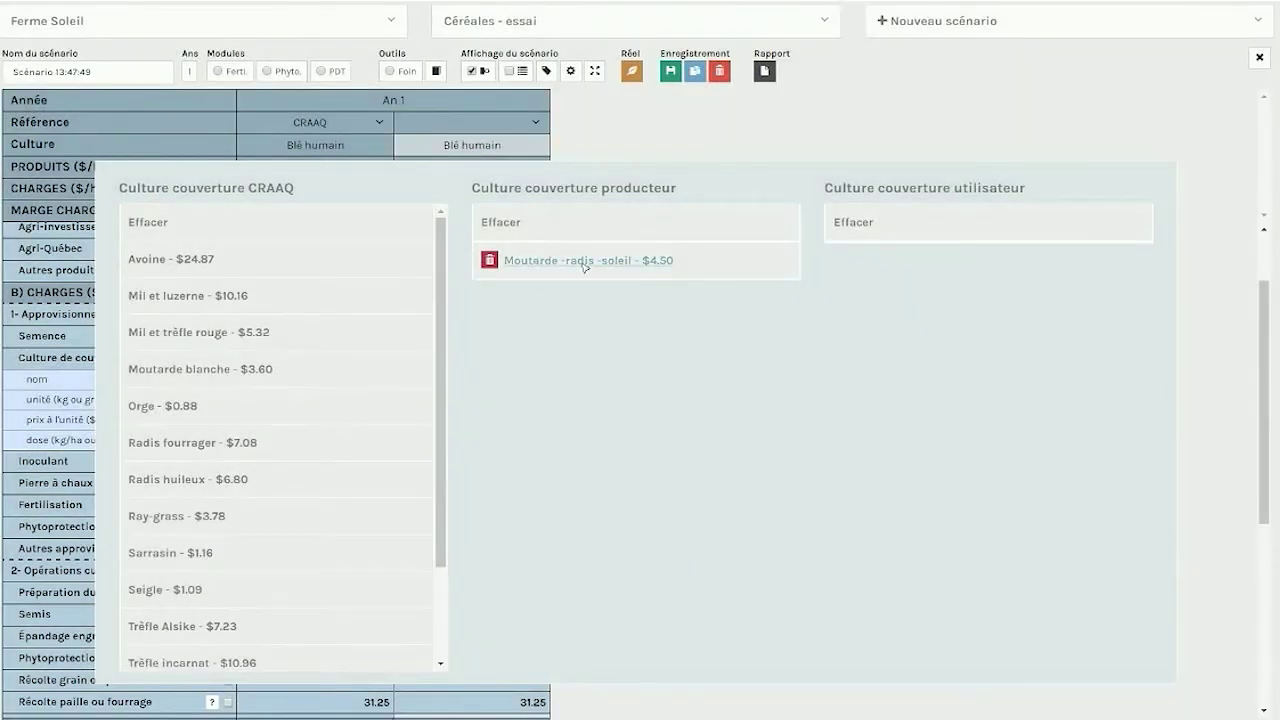
pyautogui.click(661, 264)
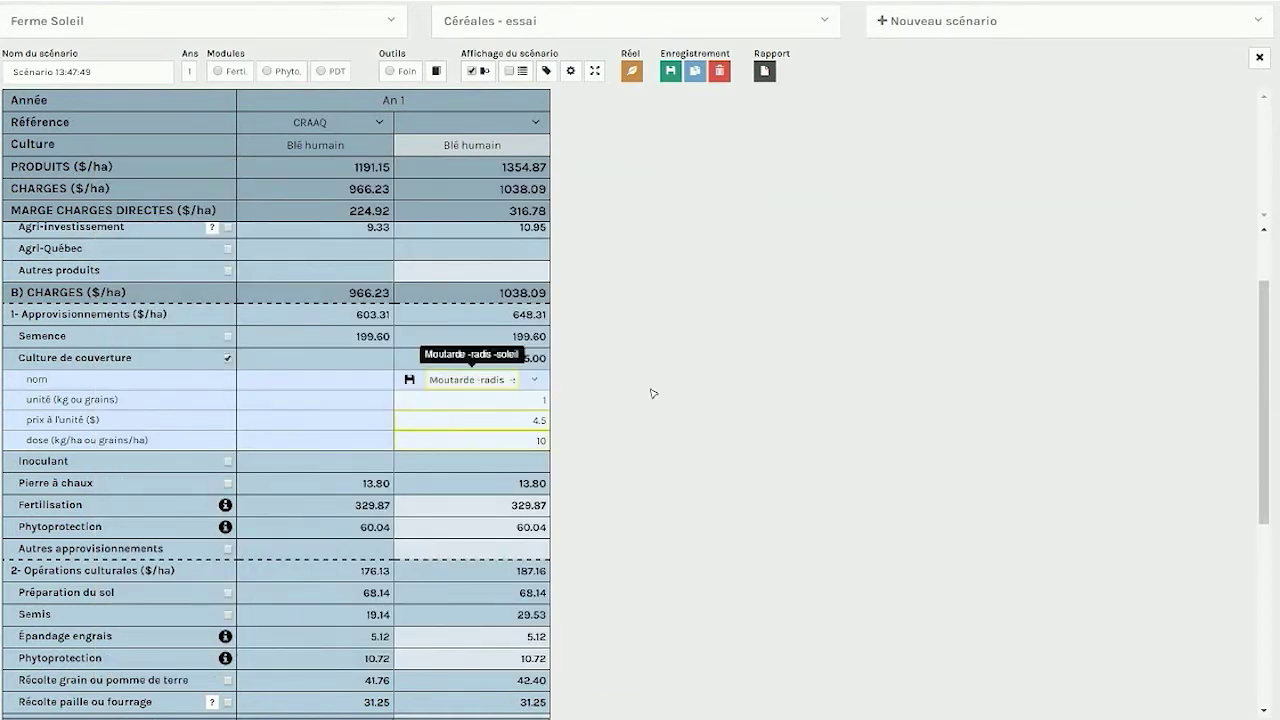
# - Replace "soleil" in the cover crop's name with the person's first name, save it as a user reference and check the reference lists
pyautogui.press('BackSpace')
pyautogui.press('BackSpace')
pyautogui.press('BackSpace')
pyautogui.press('BackSpace')
pyautogui.press('BackSpace')
pyautogui.press('BackSpace')
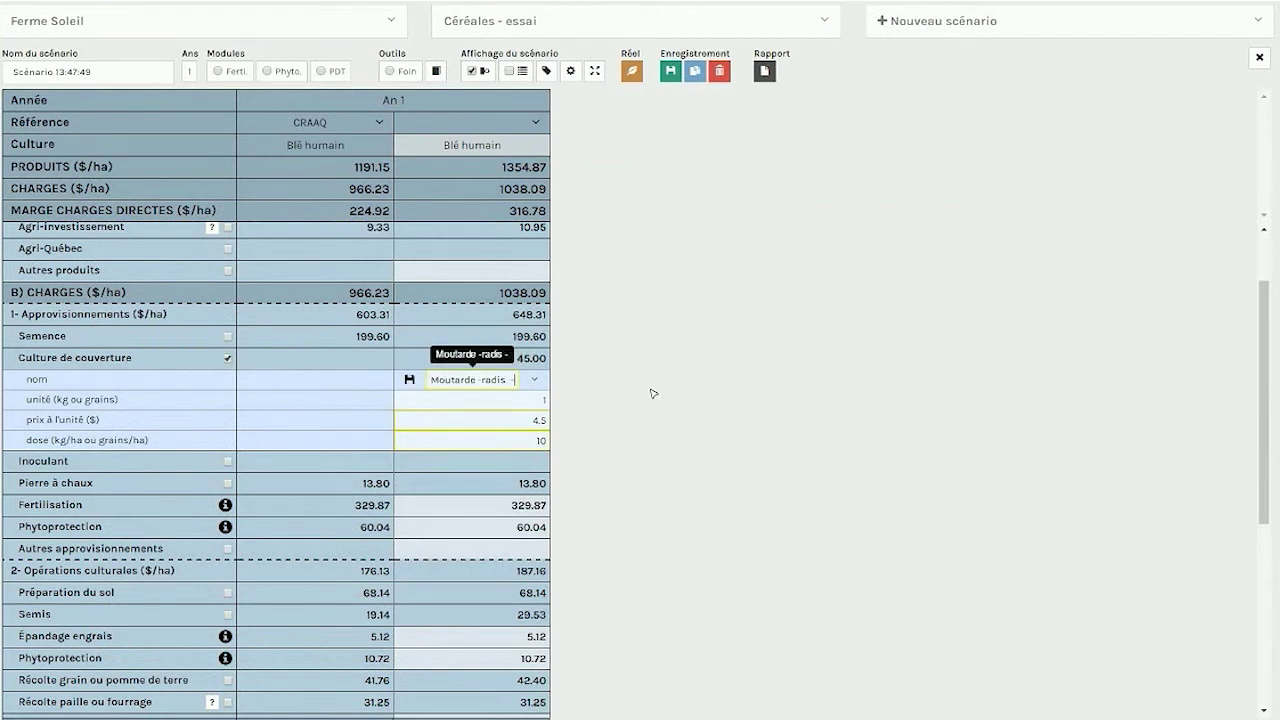
pyautogui.write('Michel')
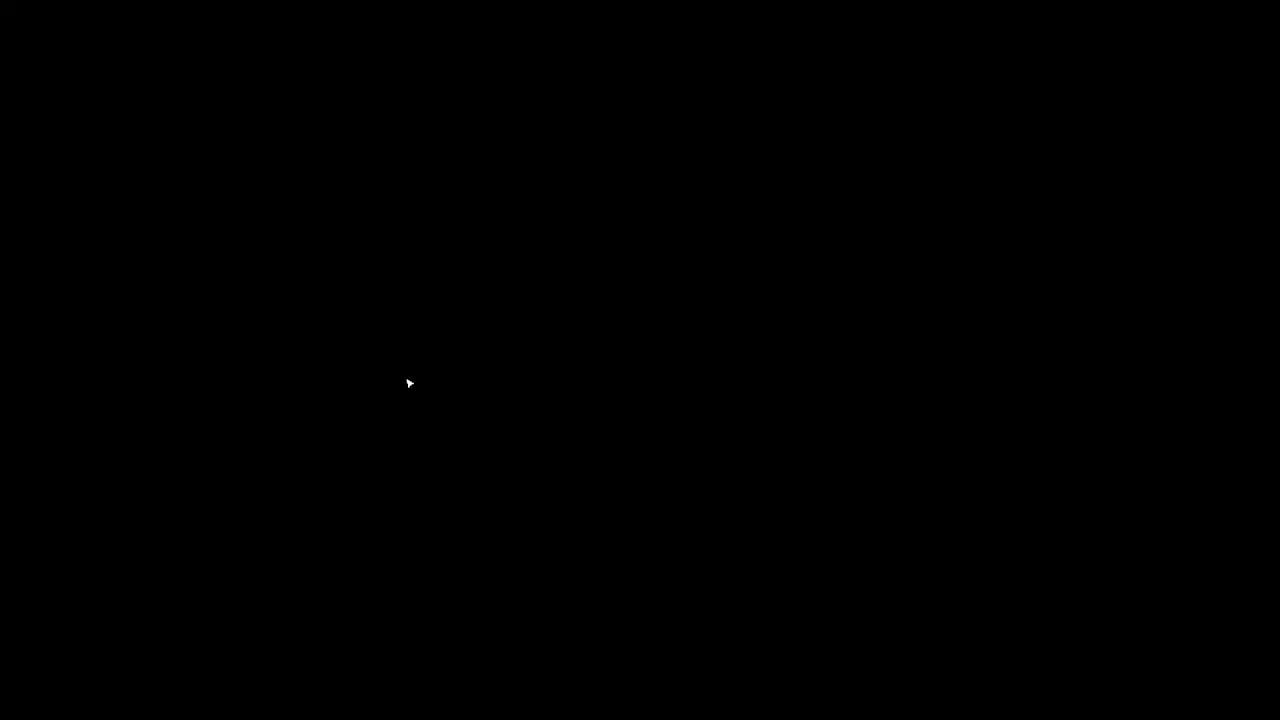
pyautogui.click(740, 77)
pyautogui.click(539, 380)
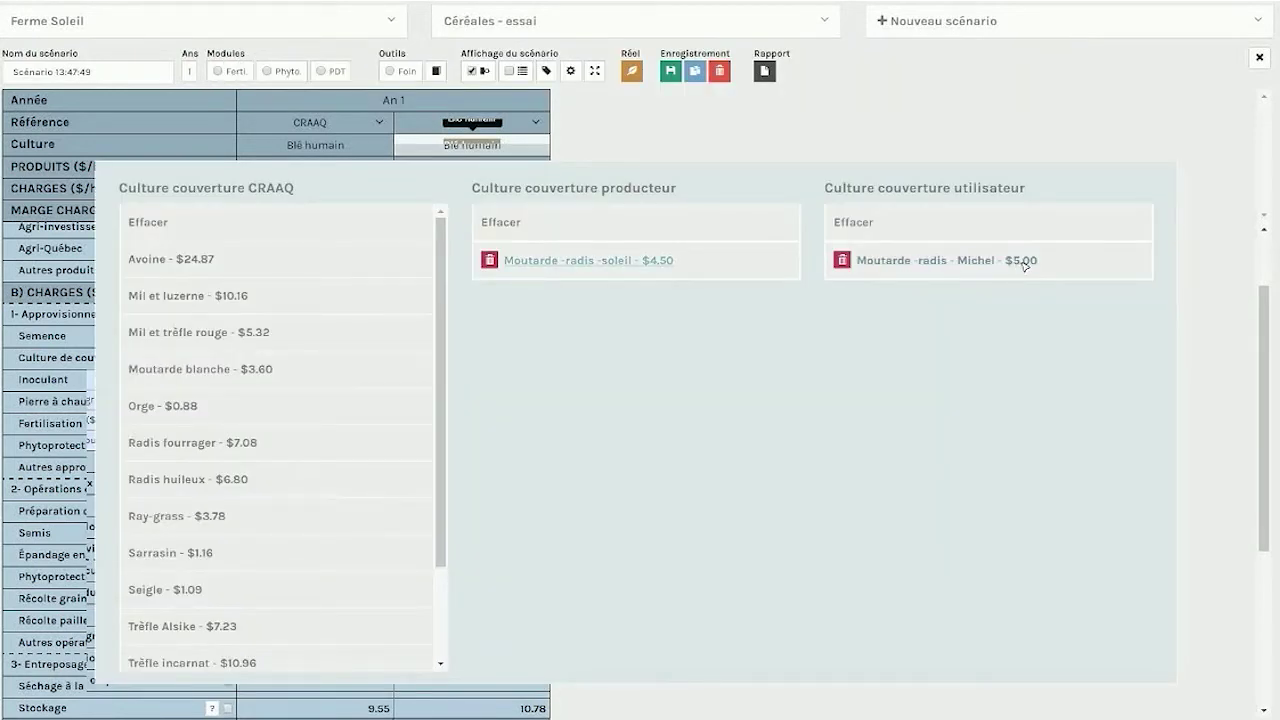
# - Keep the $5.00 user reference for the cover crop and collapse the Culture de couverture details
pyautogui.click(908, 264)
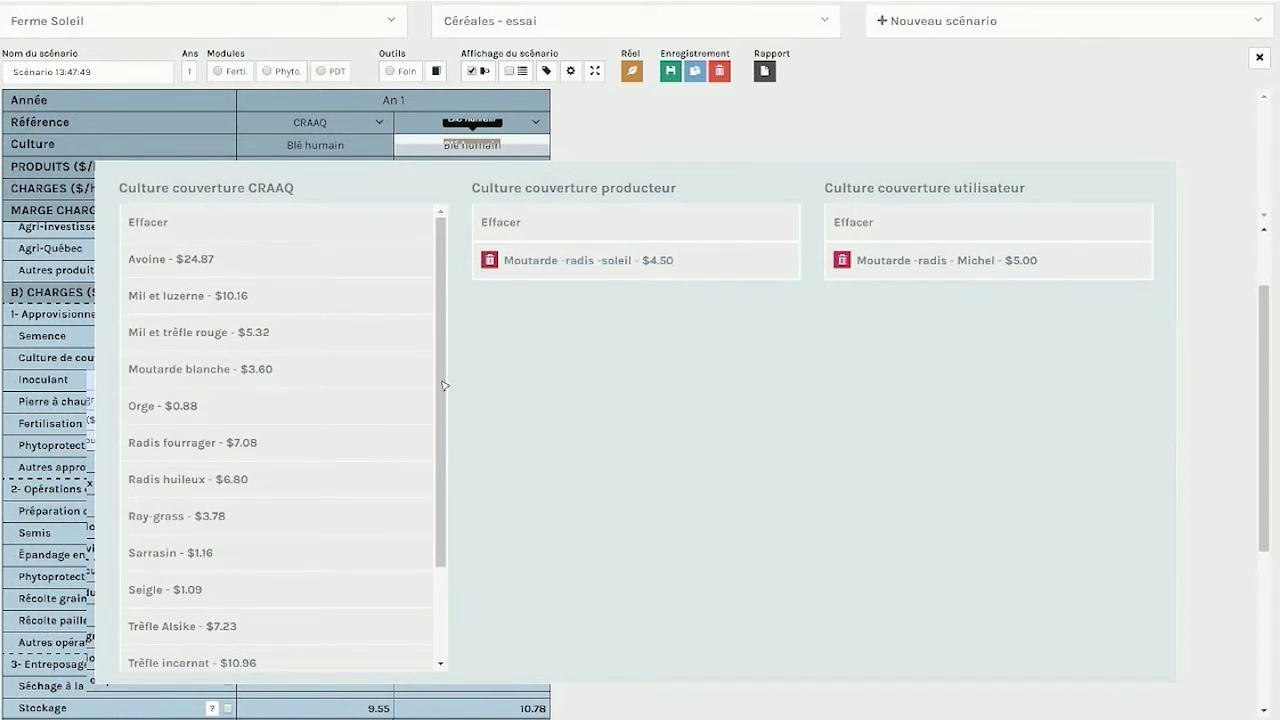
pyautogui.click(519, 393)
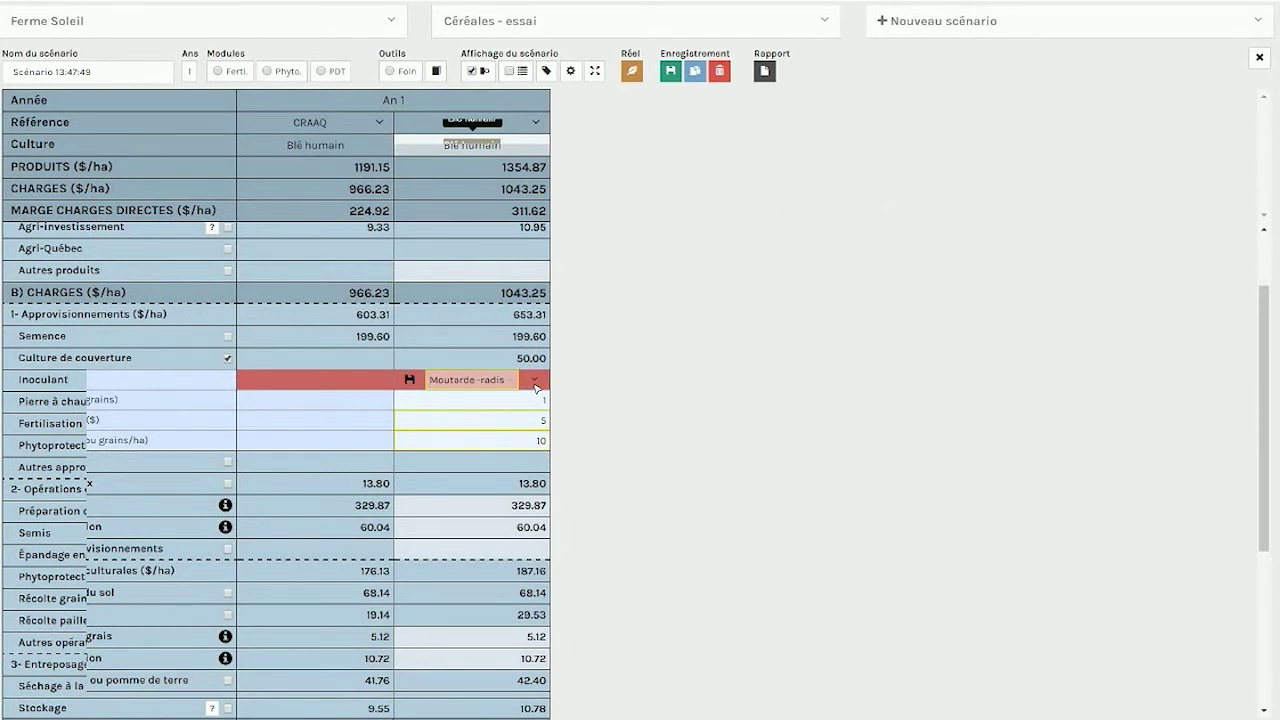
pyautogui.click(228, 359)
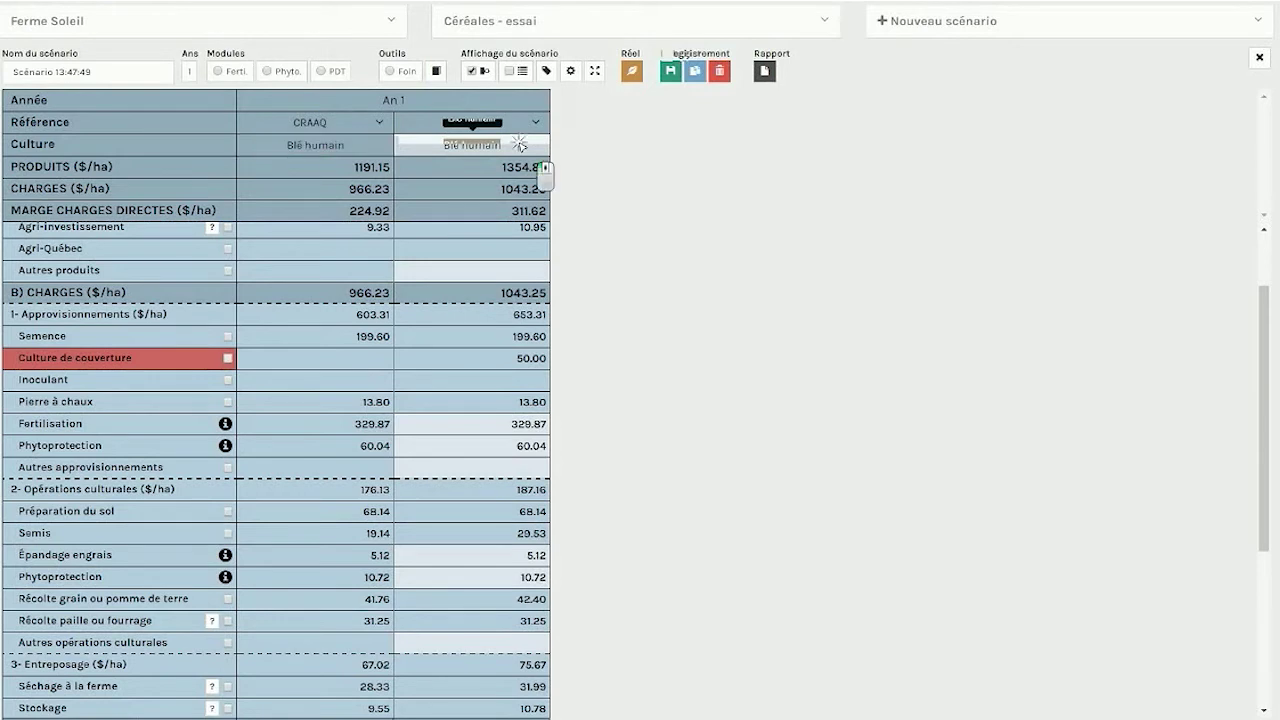
# - Rename the customized crop as "Blé humain - soleil" and save it as a producer reference, overwriting the existing crop of that name
pyautogui.click(520, 147)
pyautogui.write('-')
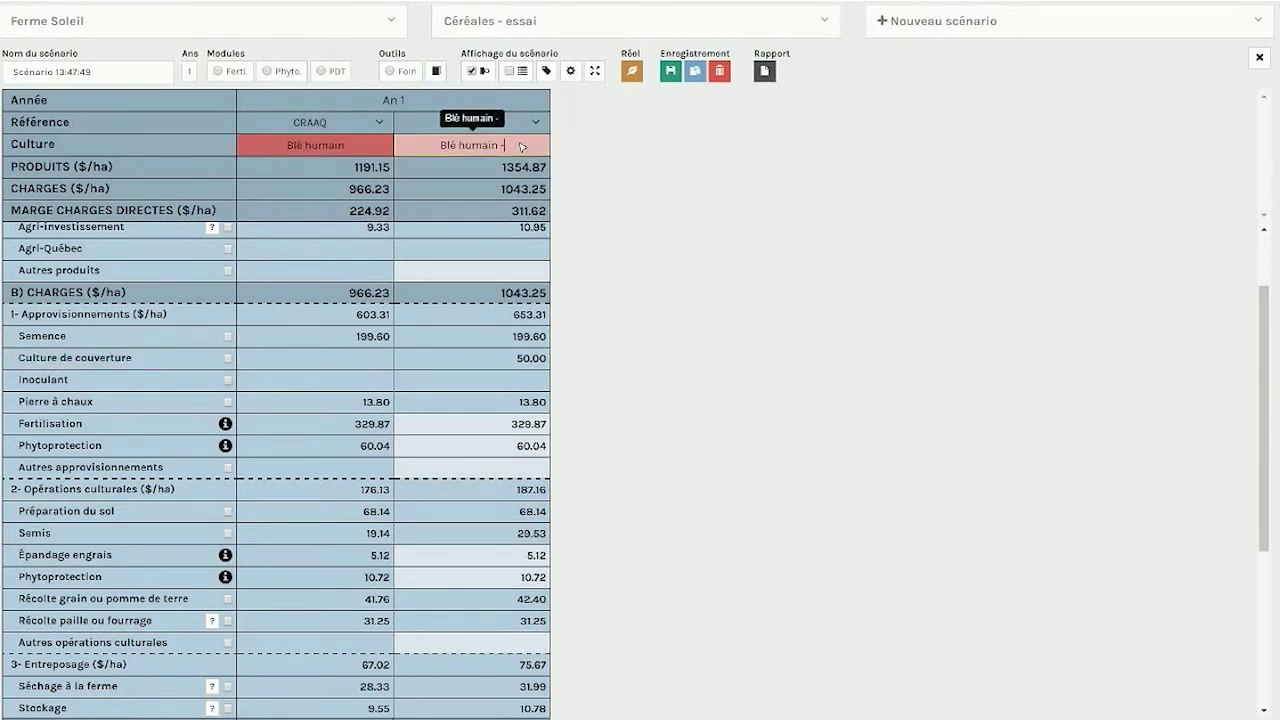
pyautogui.write(' soleil')
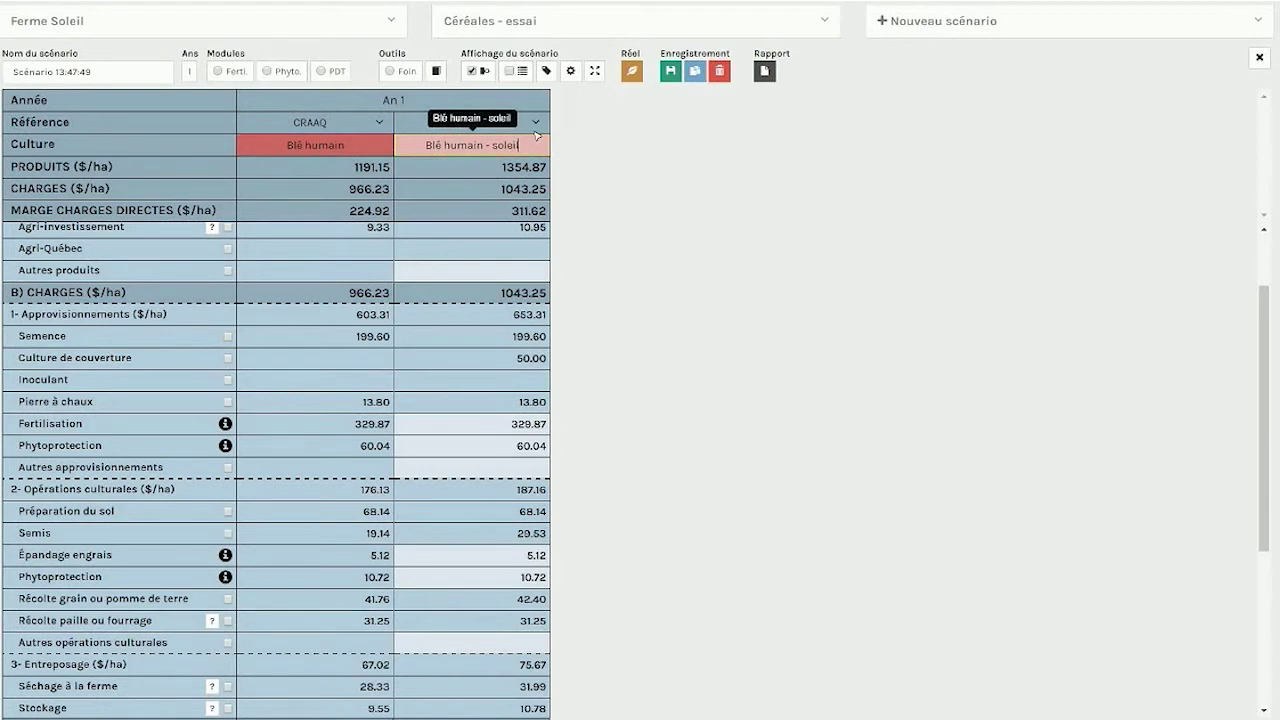
pyautogui.click(594, 153)
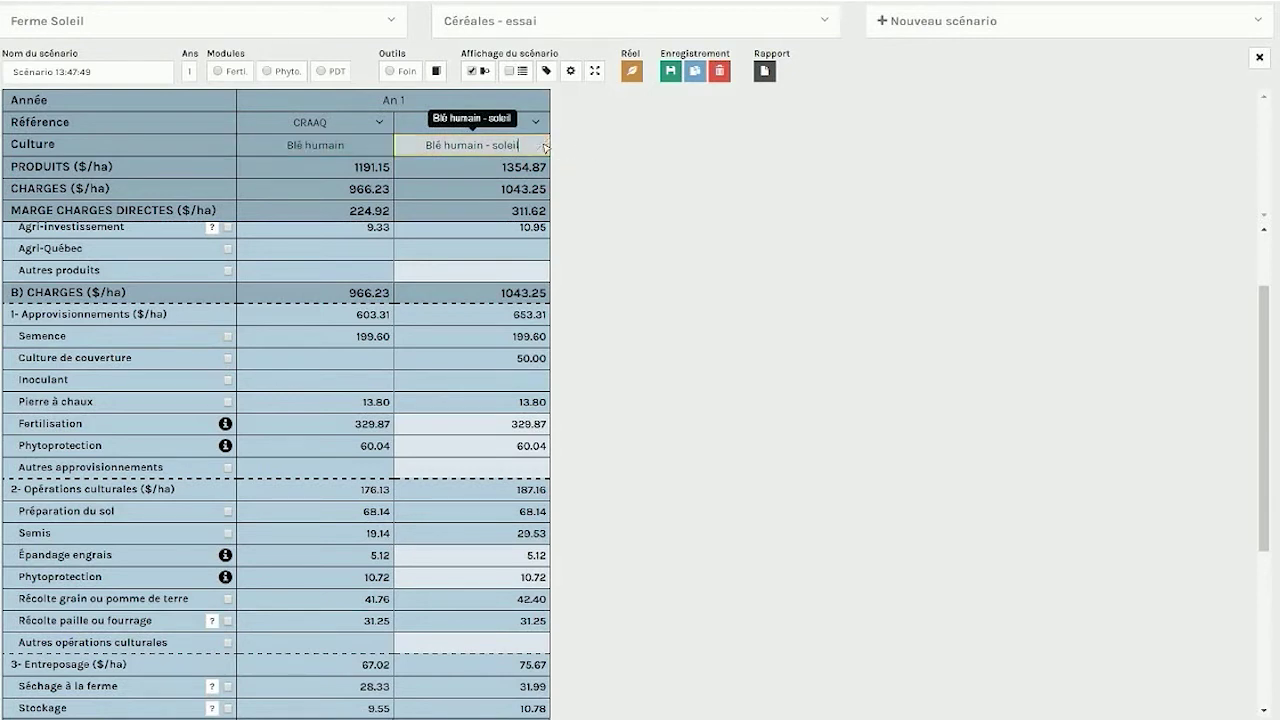
pyautogui.click(539, 143)
pyautogui.click(667, 72)
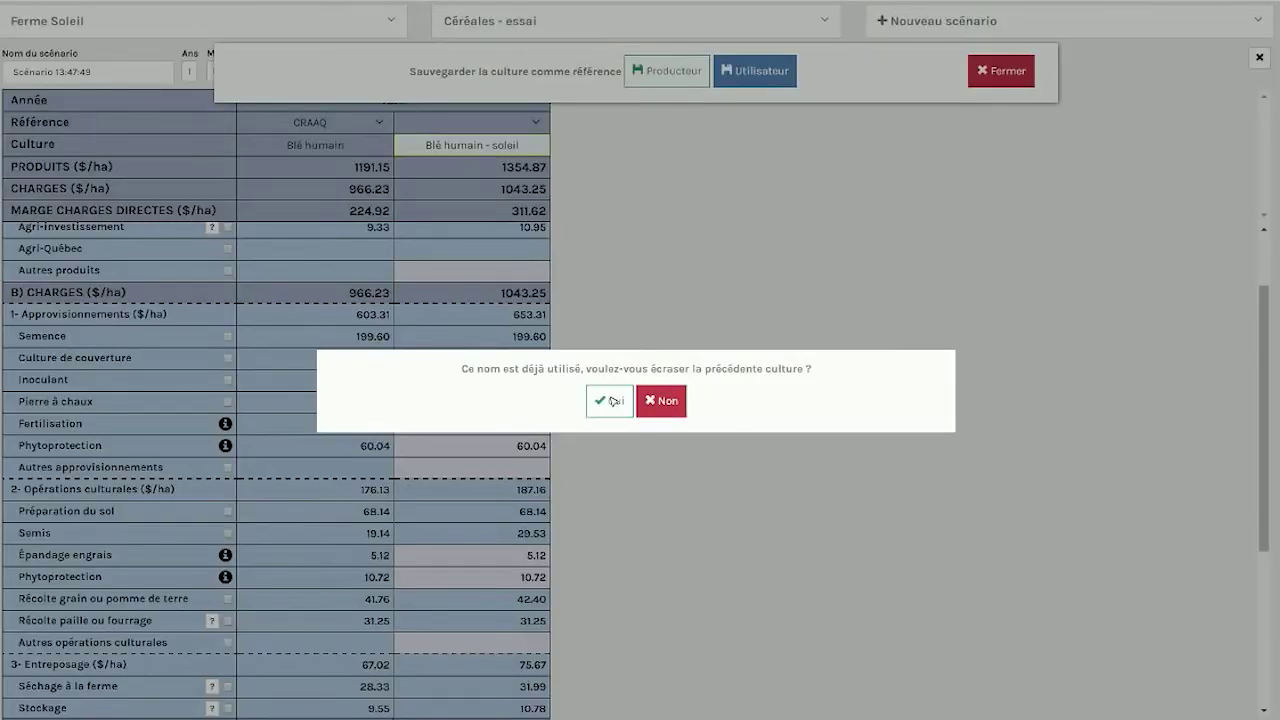
pyautogui.click(612, 400)
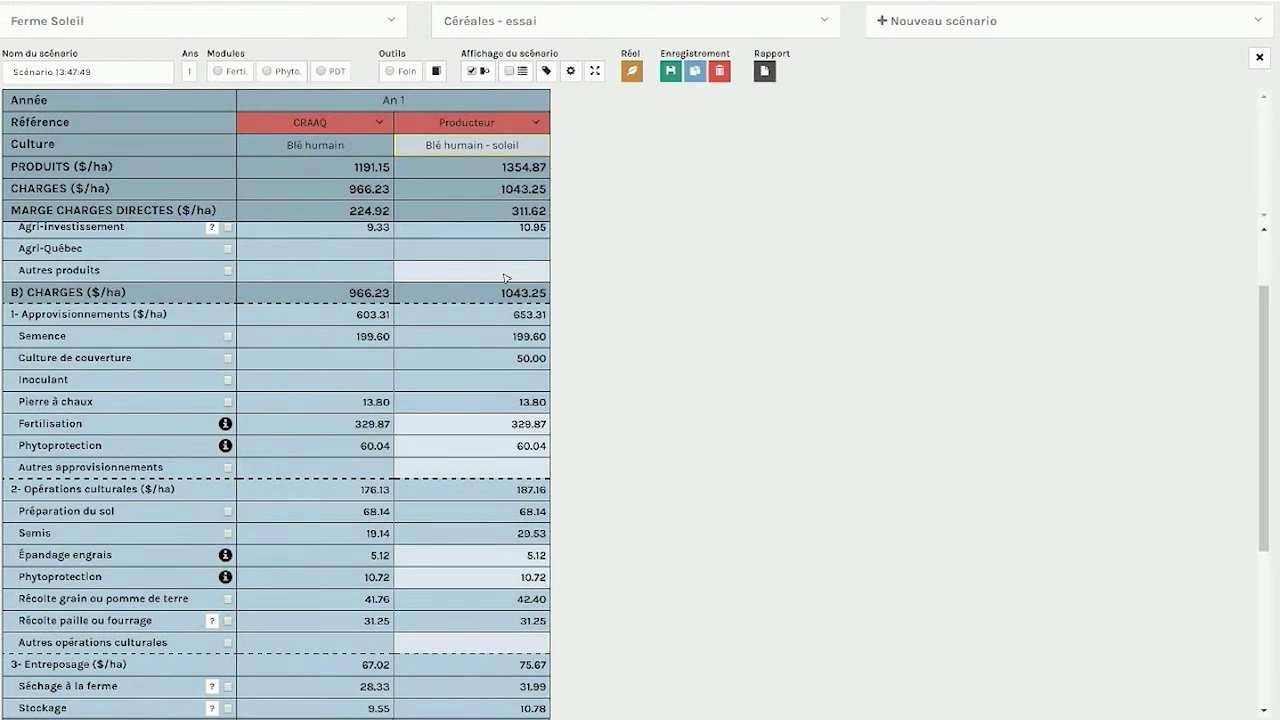
# - Delete the "Blé humain bio -Soleil" producer crop reference and close the crop reference lists
pyautogui.click(612, 404)
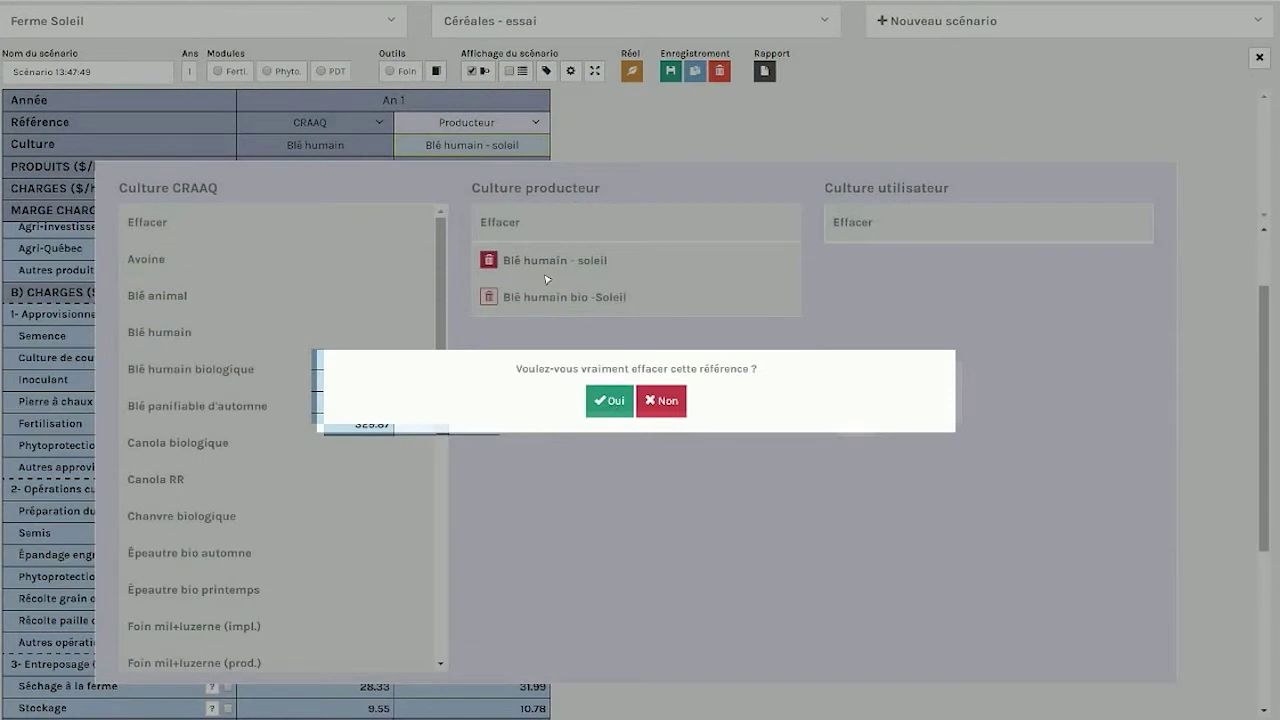
pyautogui.click(609, 403)
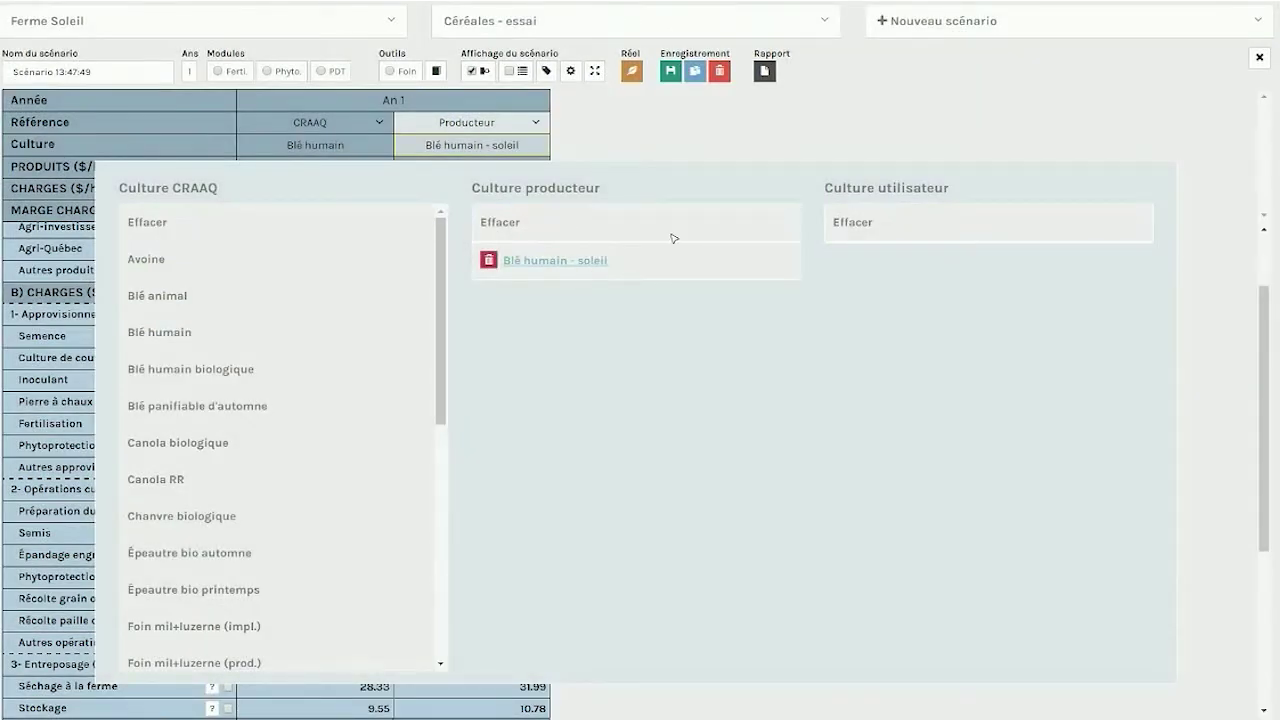
pyautogui.click(760, 135)
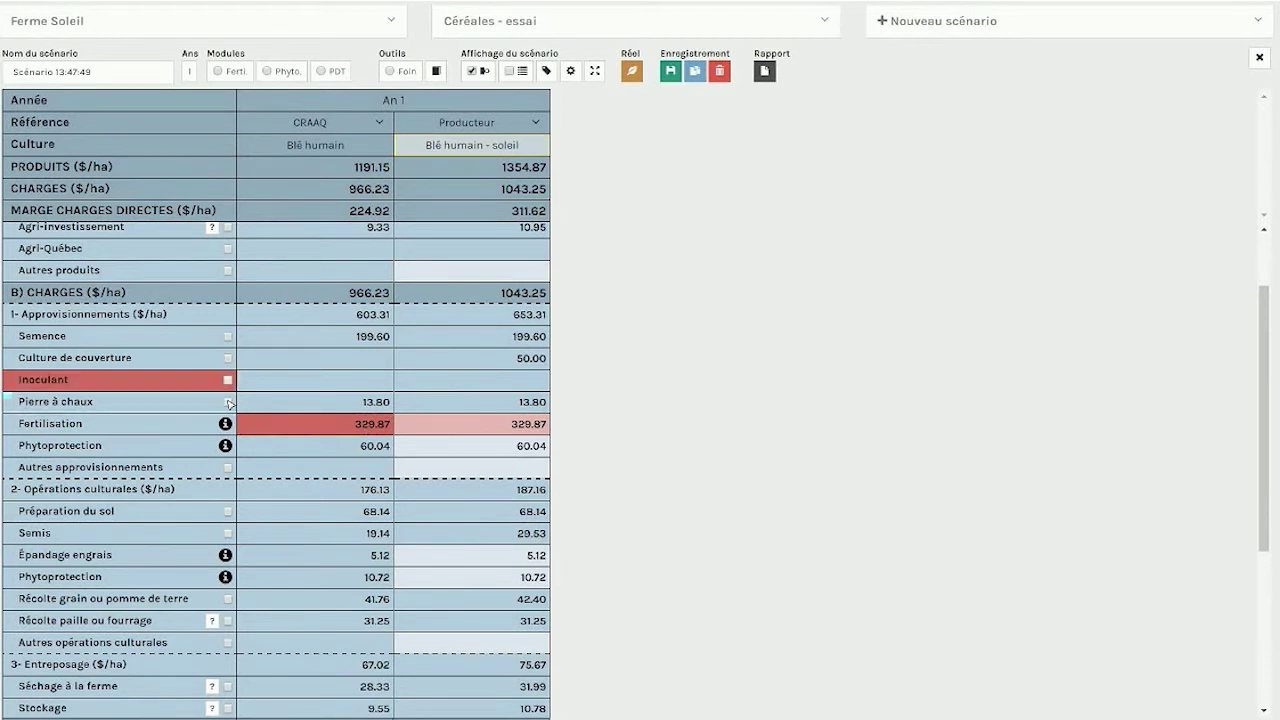
# - Set the customized wheat's Fertilisation cost to 350 $/ha and its Phytoprotection supply cost to 75 $/ha
pyautogui.click(219, 73)
pyautogui.click(502, 427)
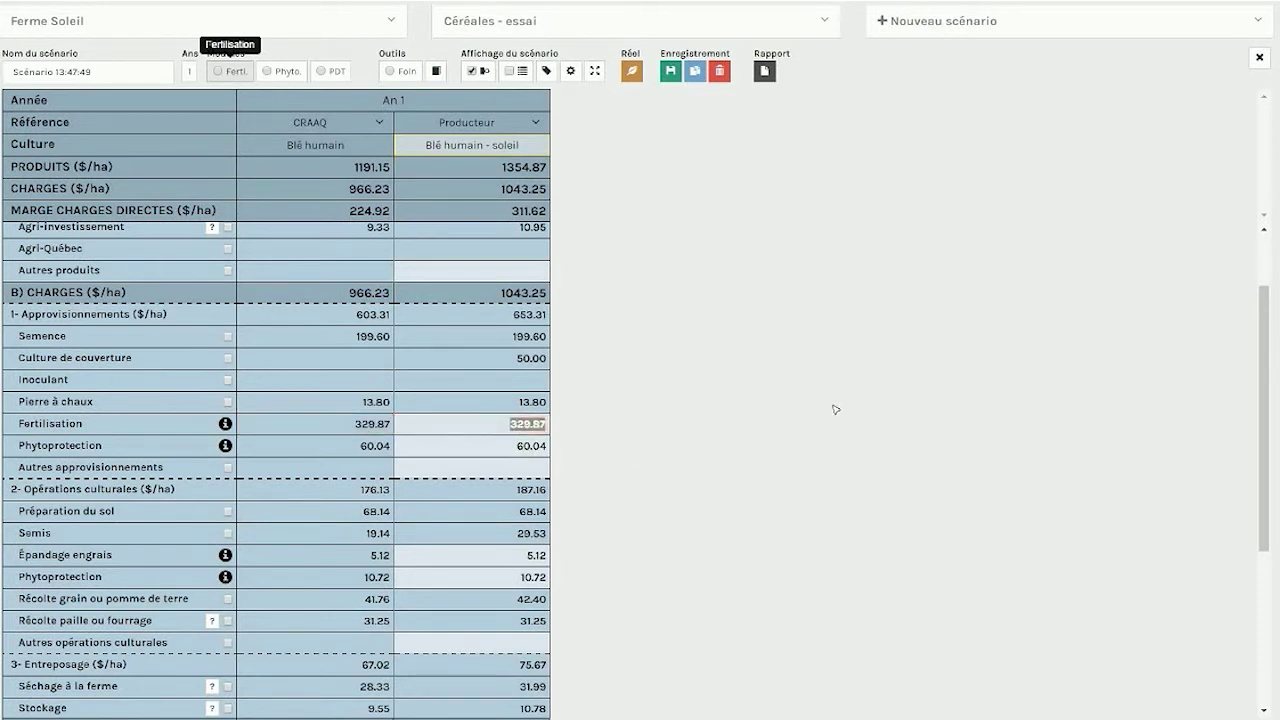
pyautogui.write('35')
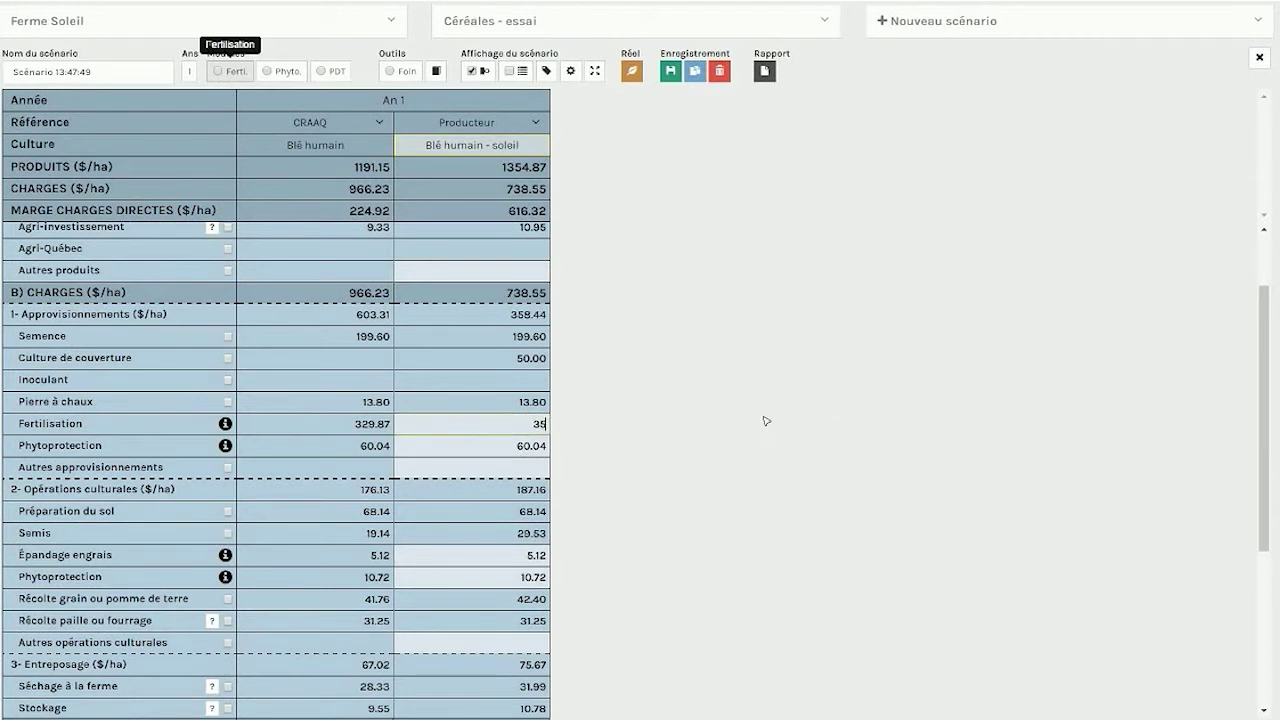
pyautogui.write('0')
pyautogui.press('Tab')
pyautogui.write('75')
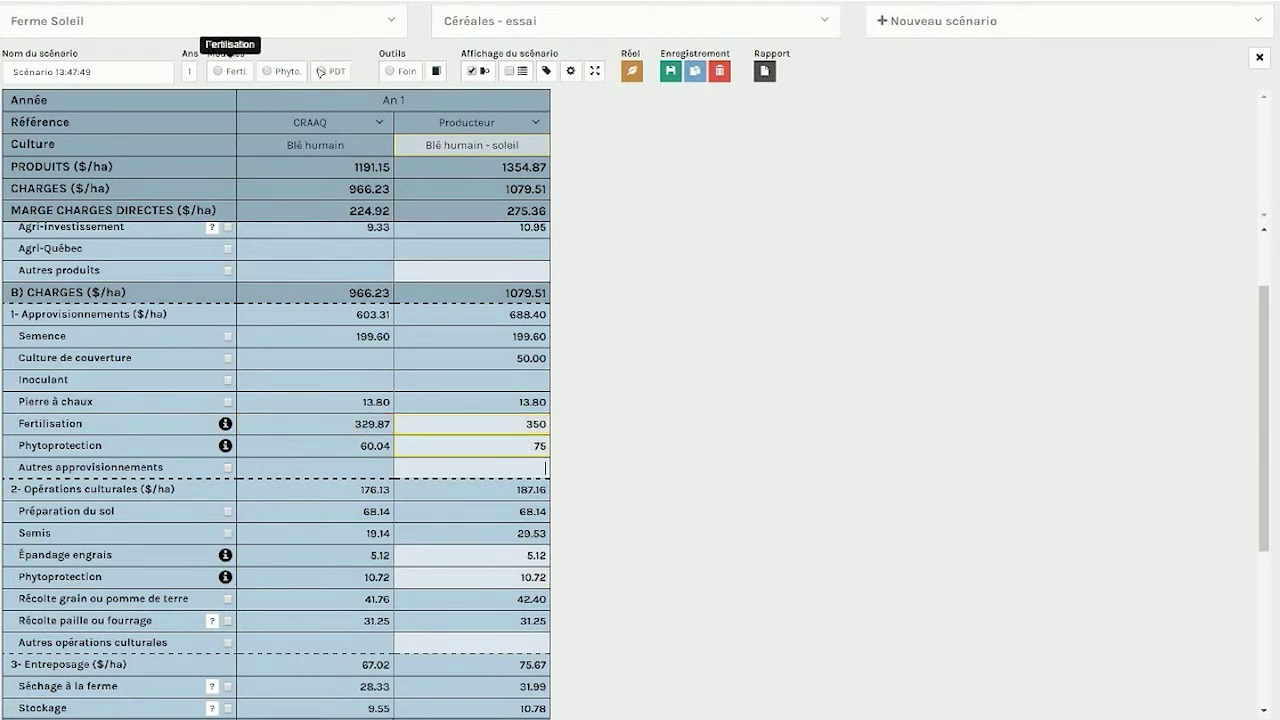
# - Enable the fertilisation module and set the customized wheat's mineral fertilizer entry mode to Par unité
pyautogui.click(217, 71)
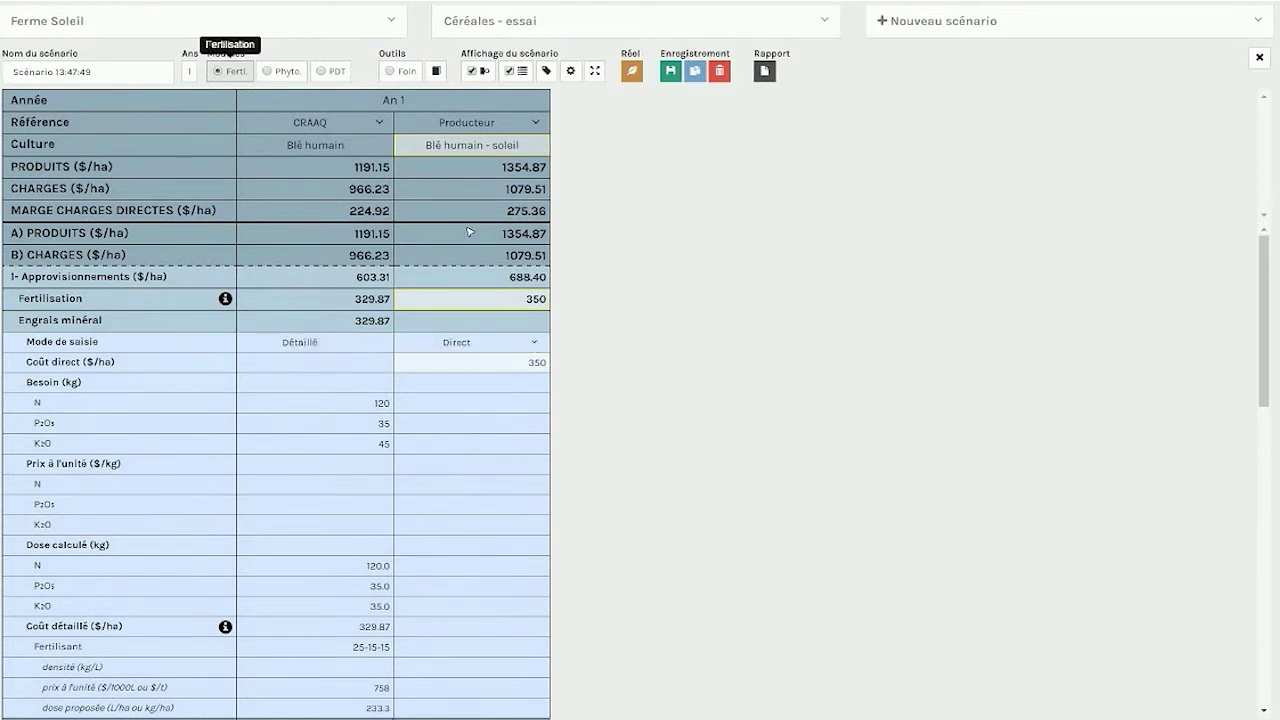
pyautogui.click(456, 342)
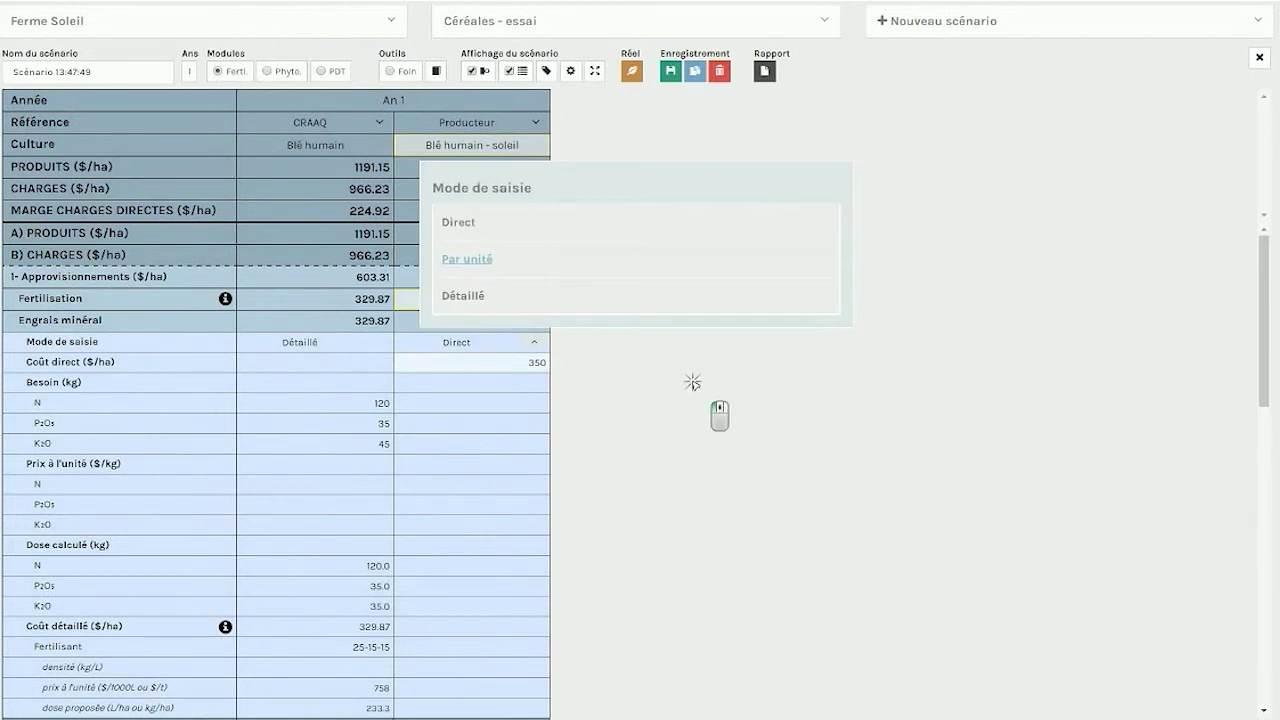
pyautogui.click(540, 368)
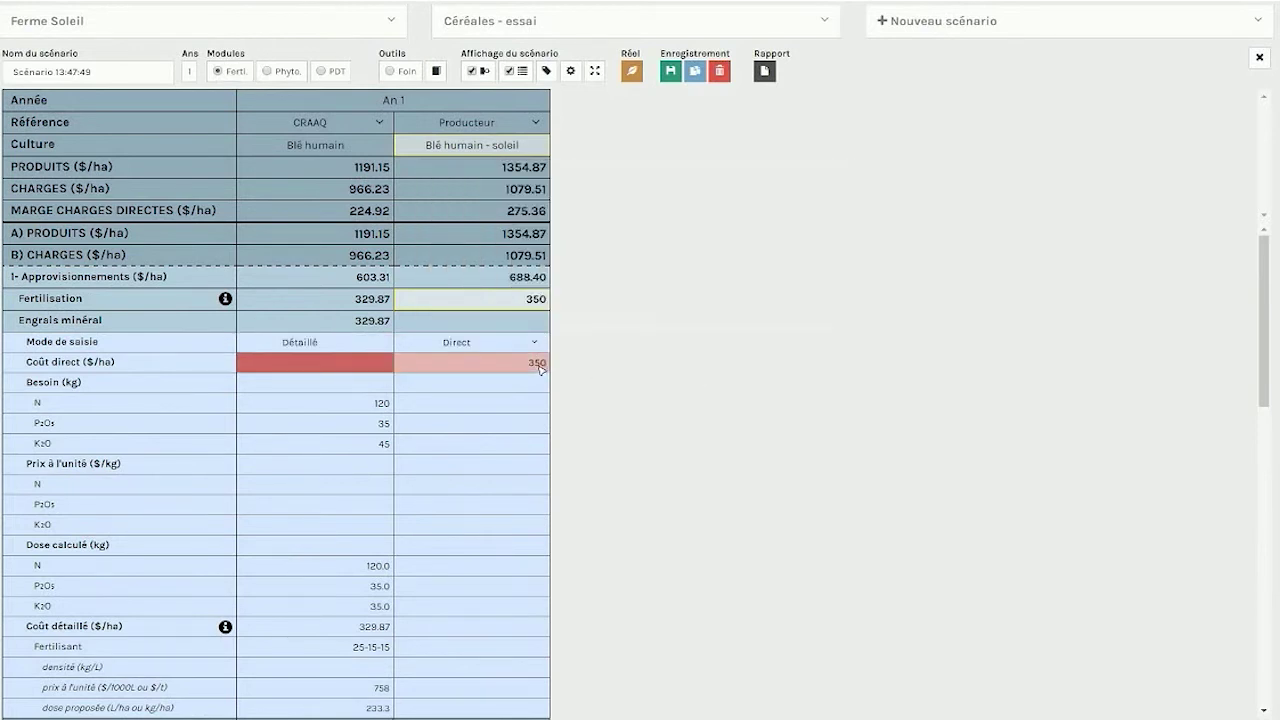
pyautogui.click(533, 342)
pyautogui.click(476, 260)
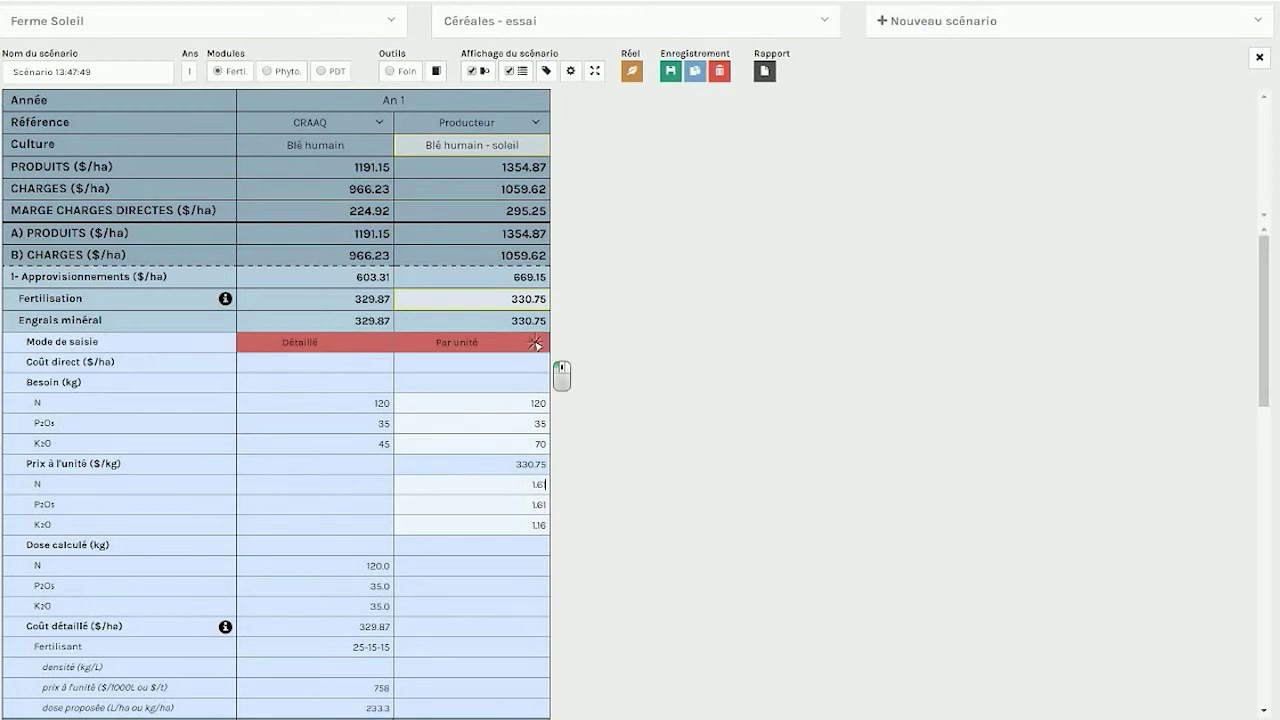
# - Switch the mineral fertilizer entry mode to Détaillé and set the wheat's needs to 130 kg N and 70 kg K2O
pyautogui.click(500, 335)
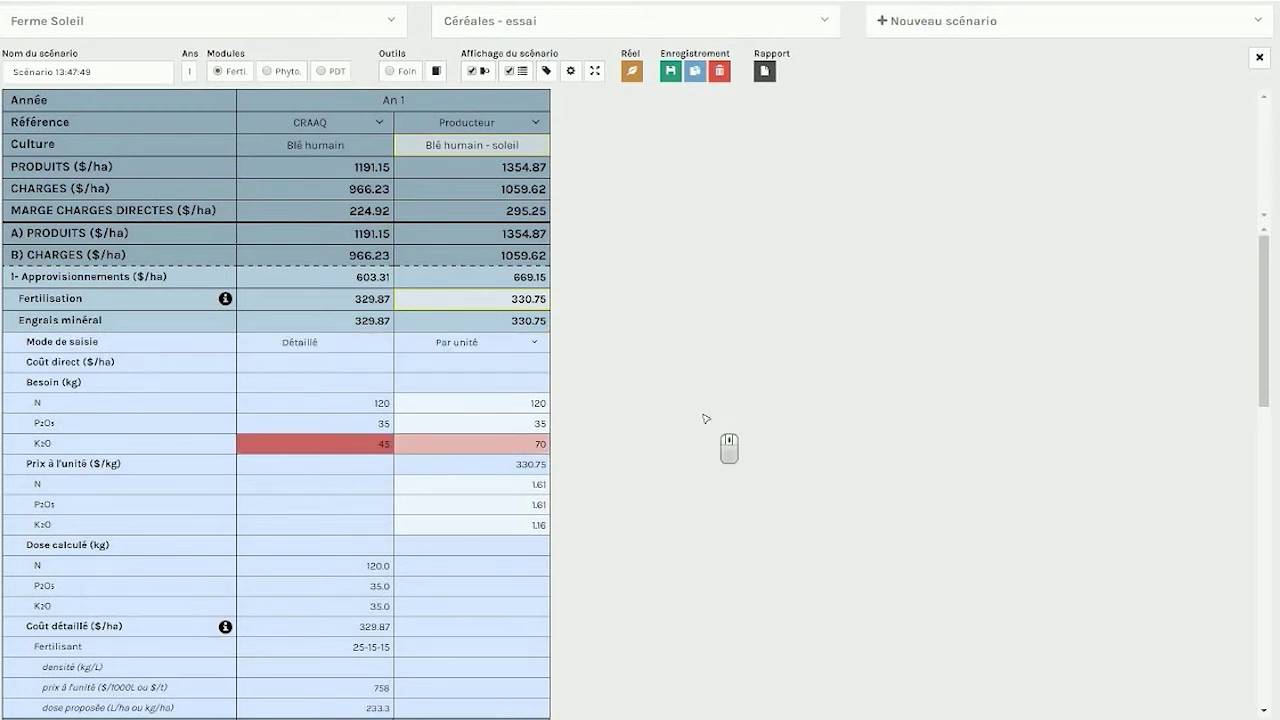
pyautogui.scroll(-1, 660, 375)
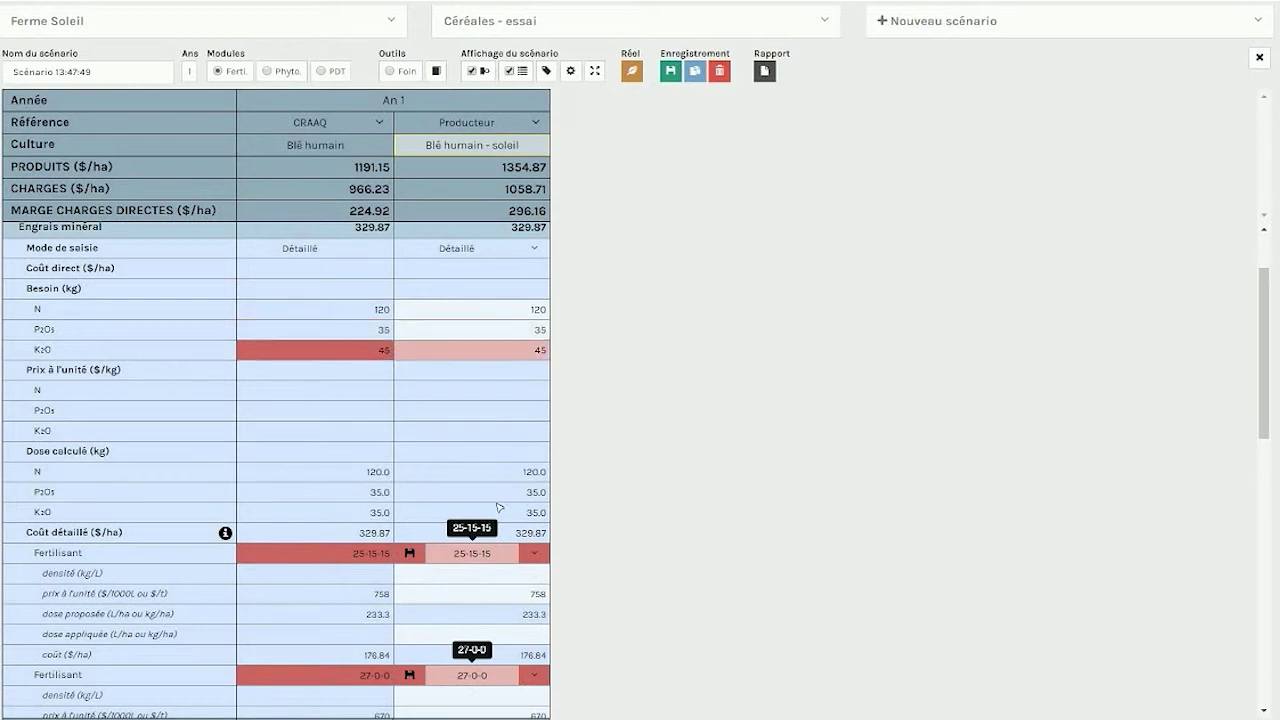
pyautogui.click(508, 352)
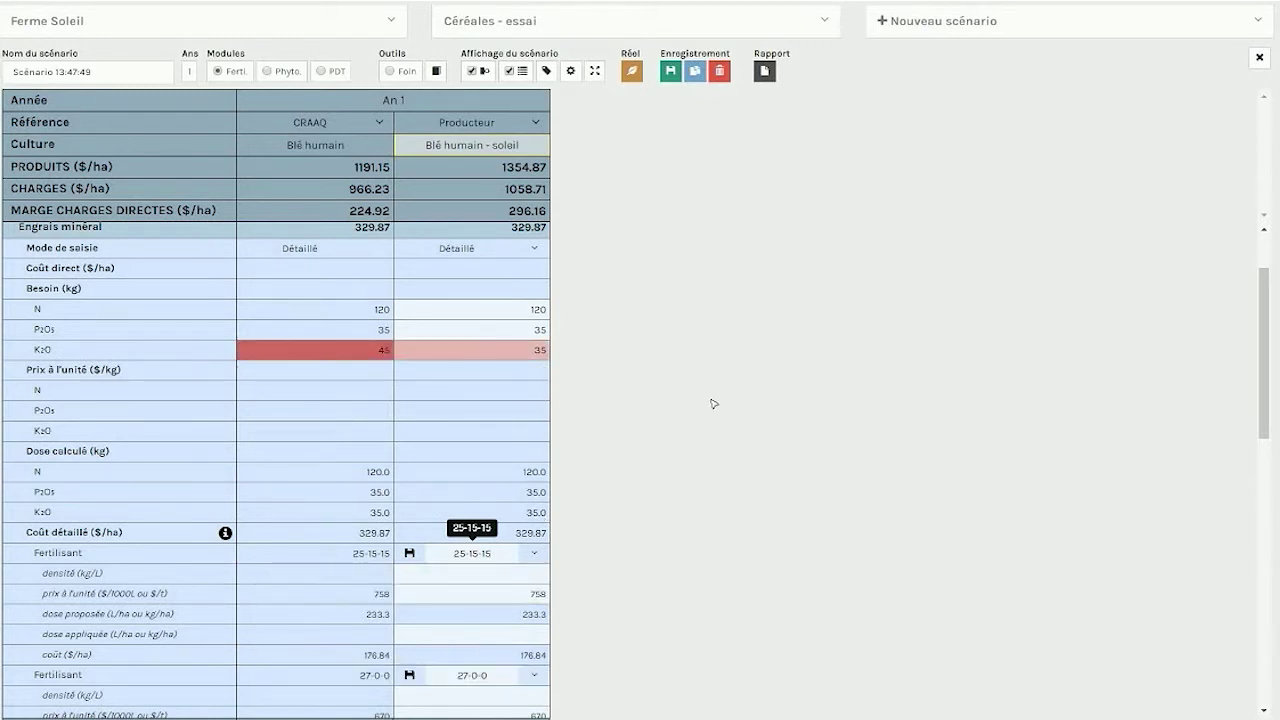
pyautogui.click(540, 349)
pyautogui.write('70')
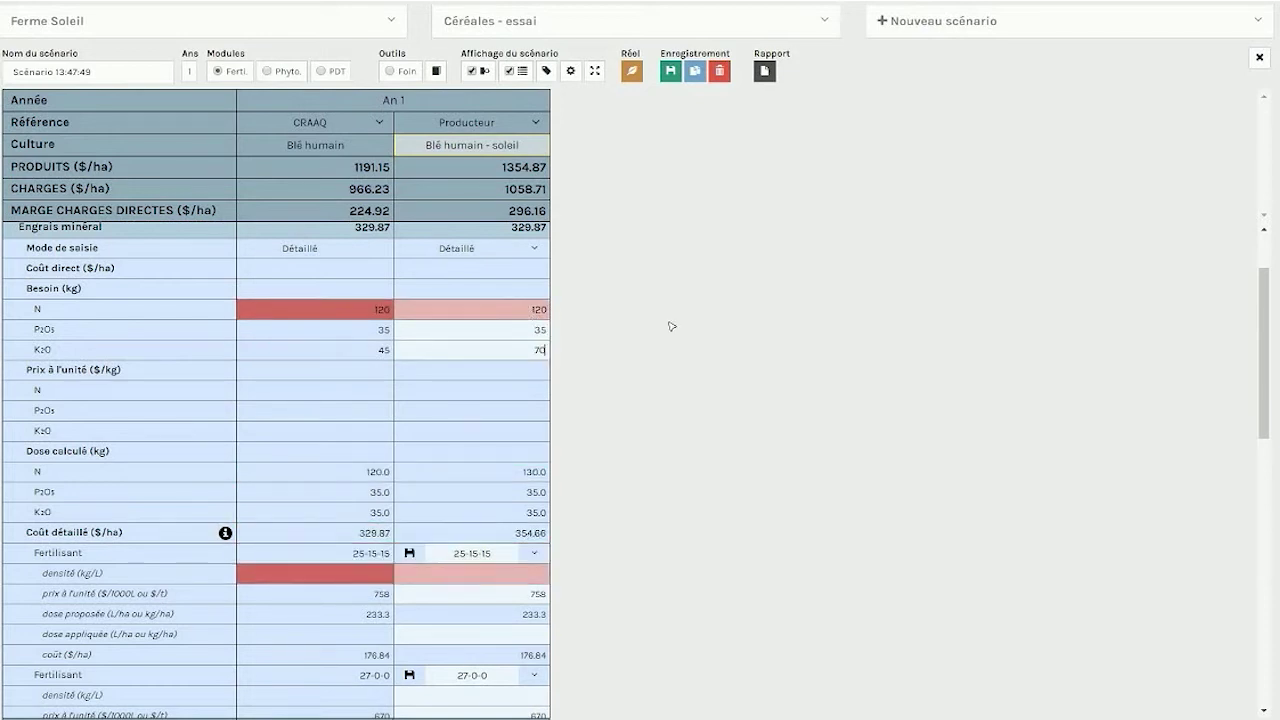
pyautogui.click(658, 393)
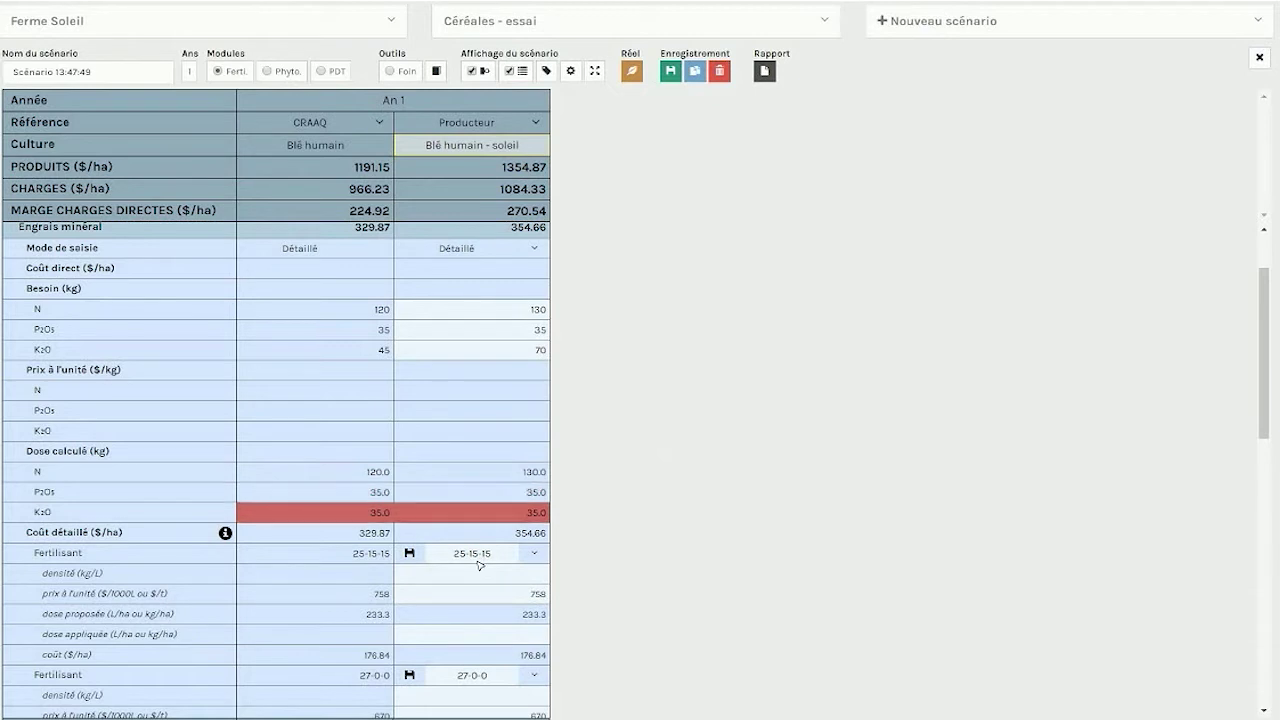
# - Choose the CRAAQ mineral fertilizer 0-0-60 (base) as the customized wheat's third fertilizer
pyautogui.scroll(-1, 550, 520)
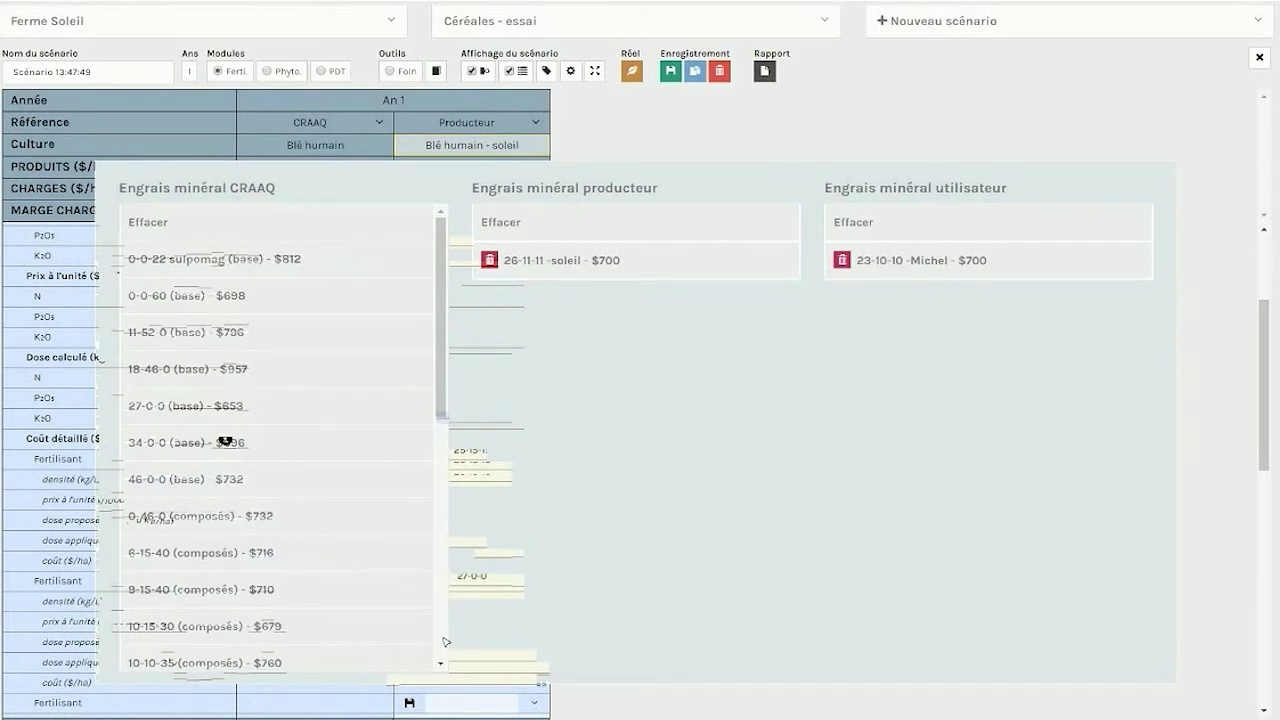
pyautogui.click(156, 298)
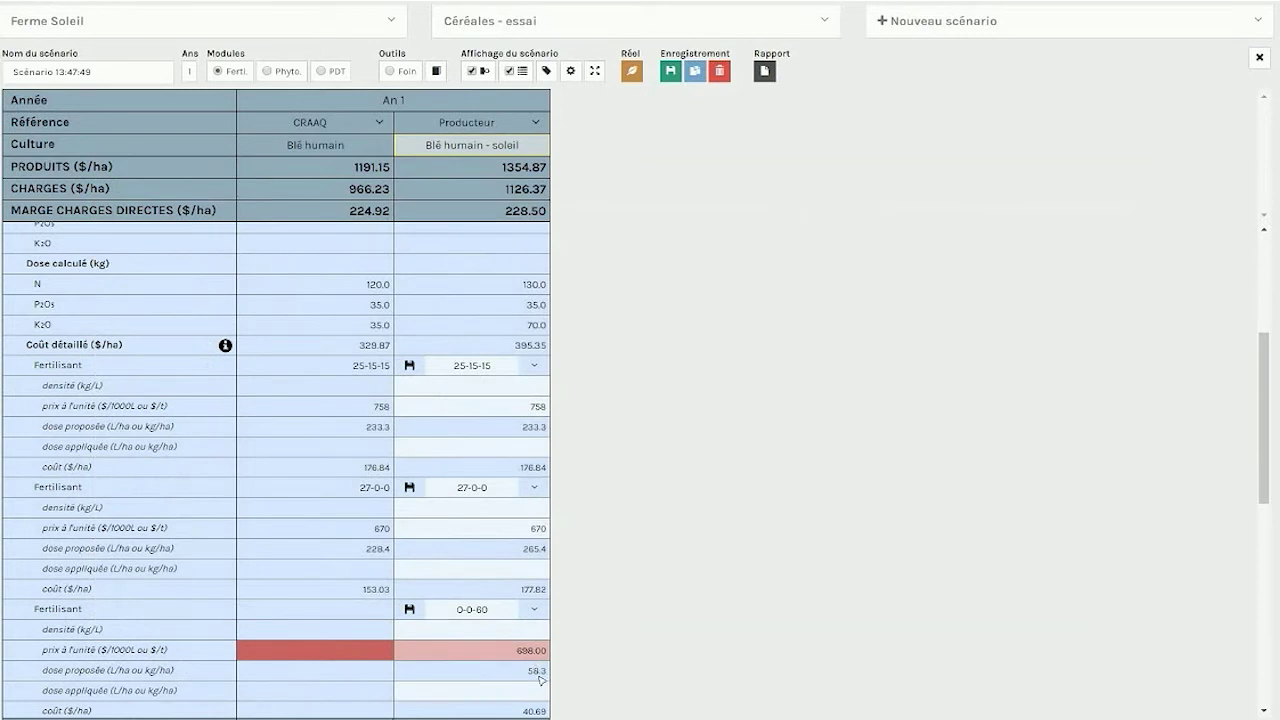
pyautogui.click(534, 609)
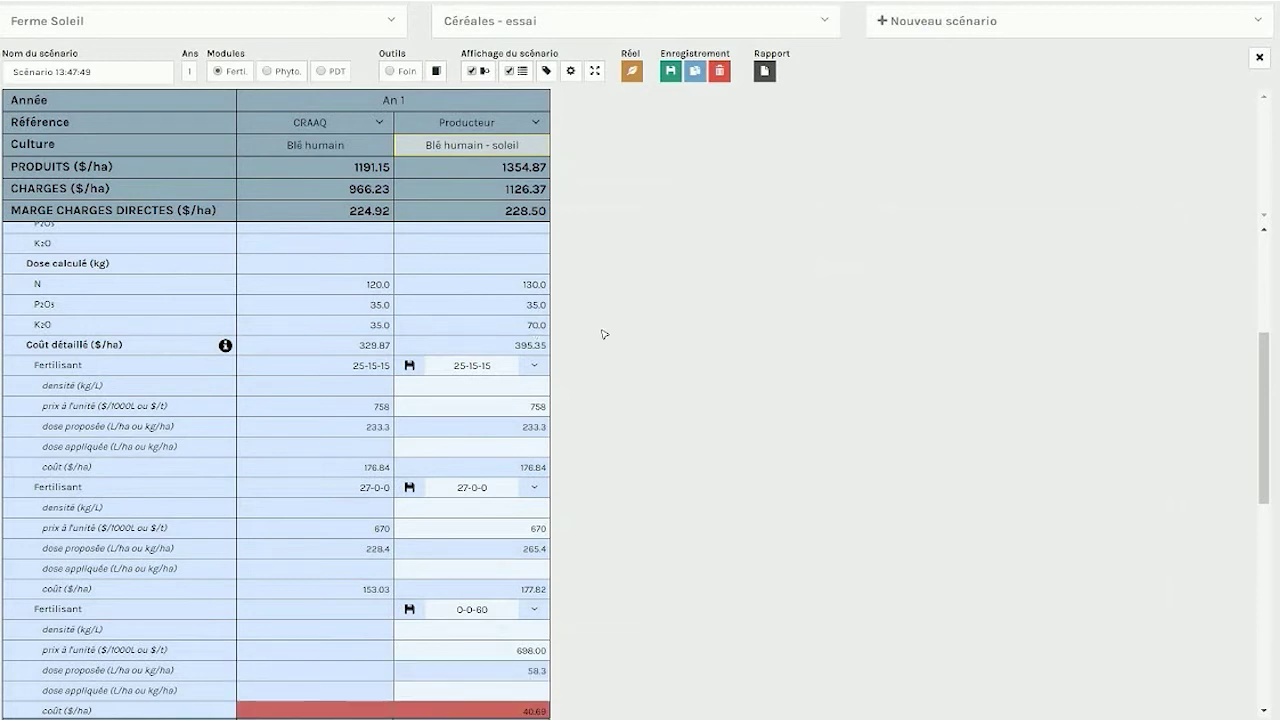
# - Check the fertilizer reference lists for the first fertilizer and change its 25-15-15 formula to 23-11-11
pyautogui.scroll(1, 527, 421)
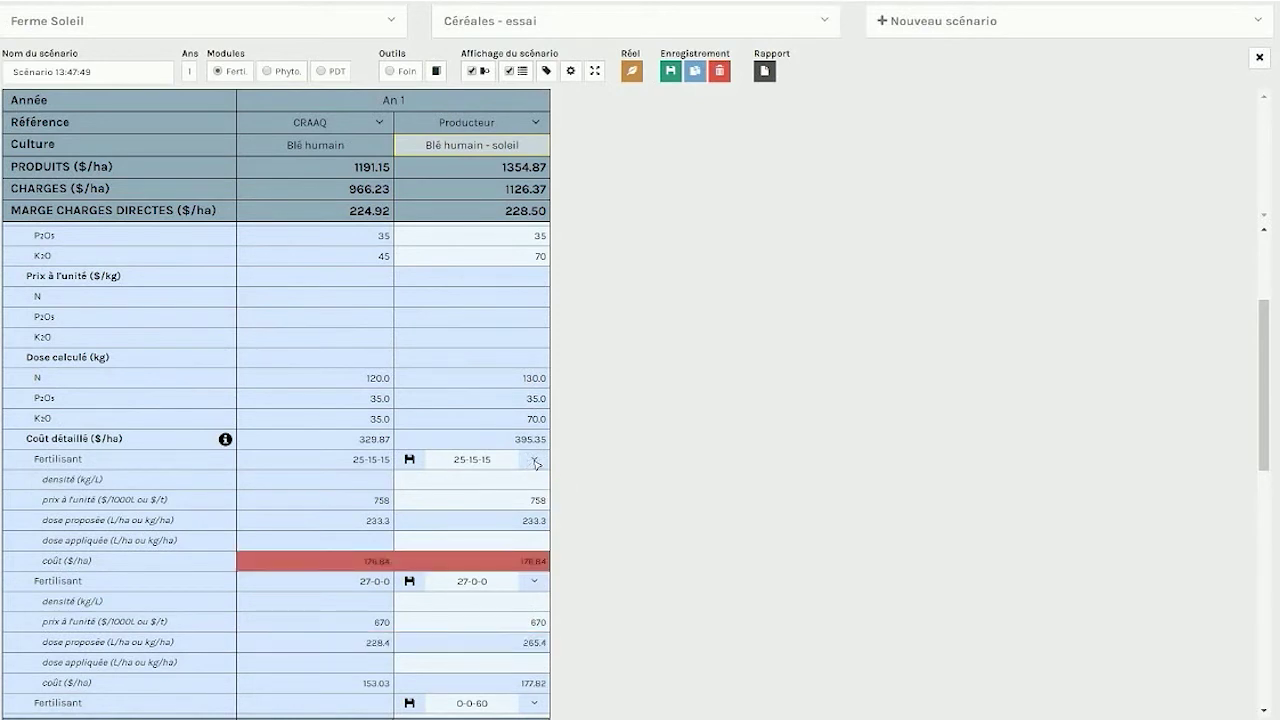
pyautogui.click(536, 462)
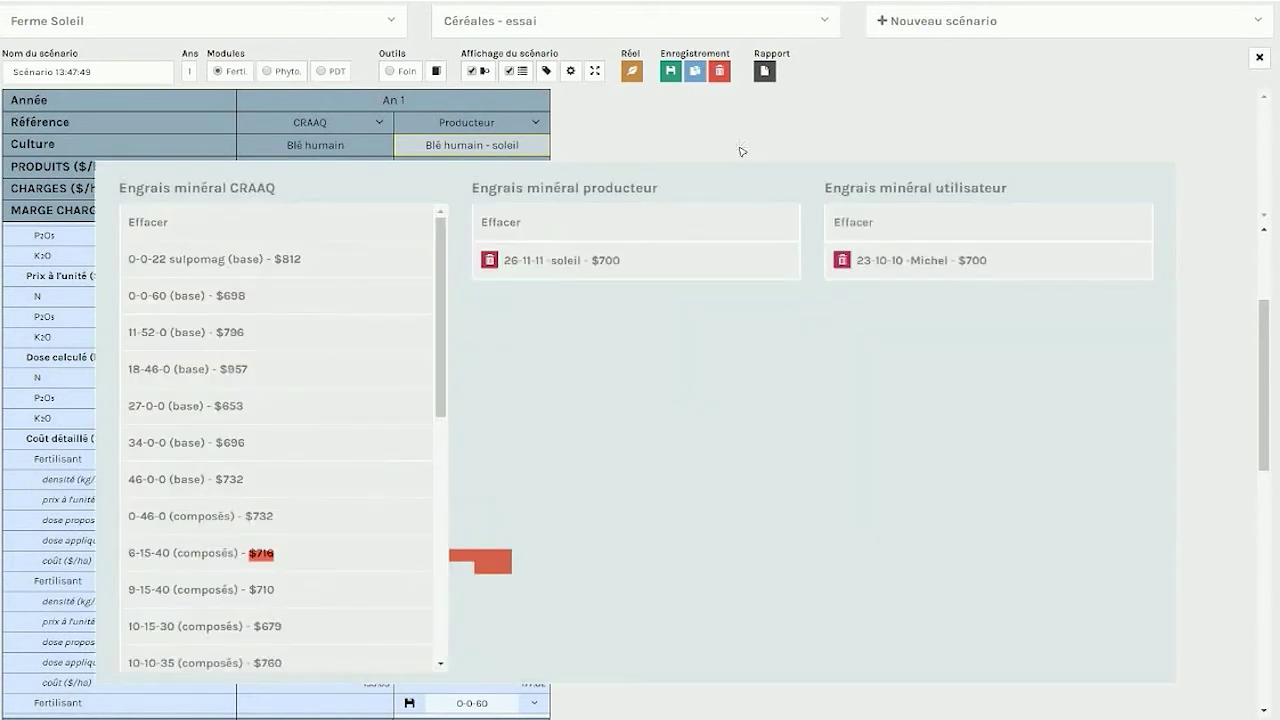
pyautogui.click(496, 467)
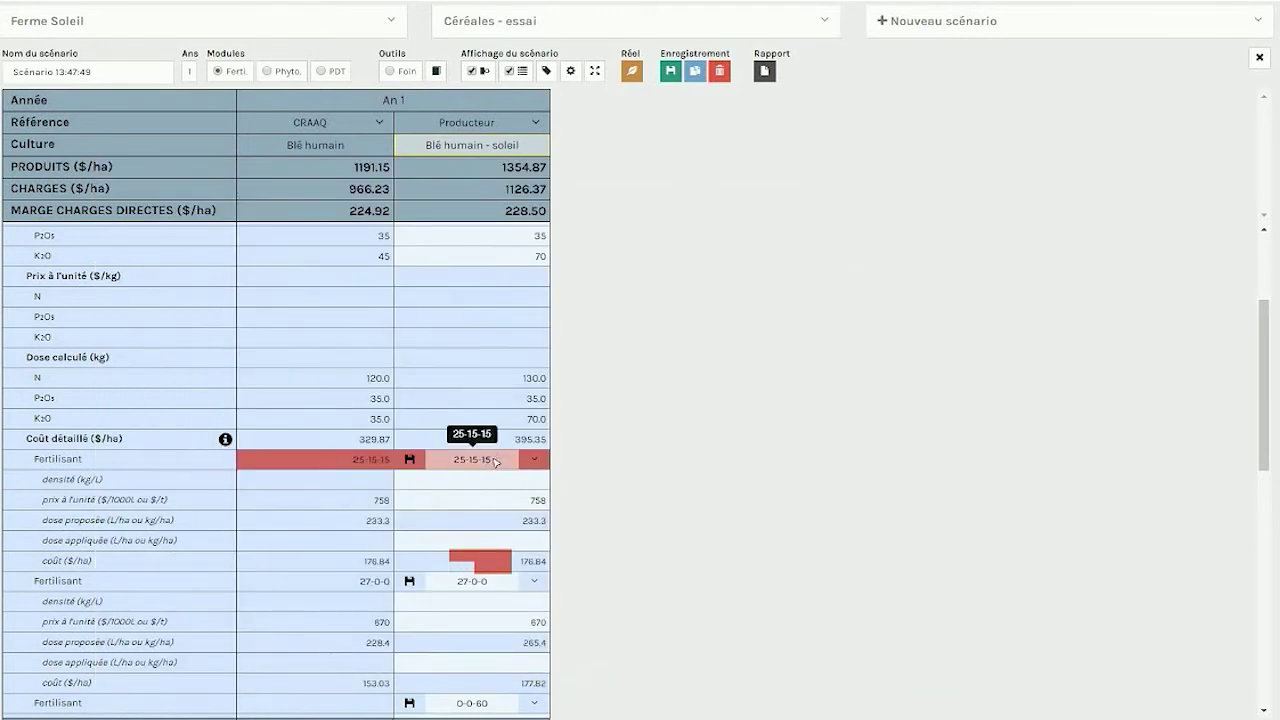
pyautogui.click(520, 461)
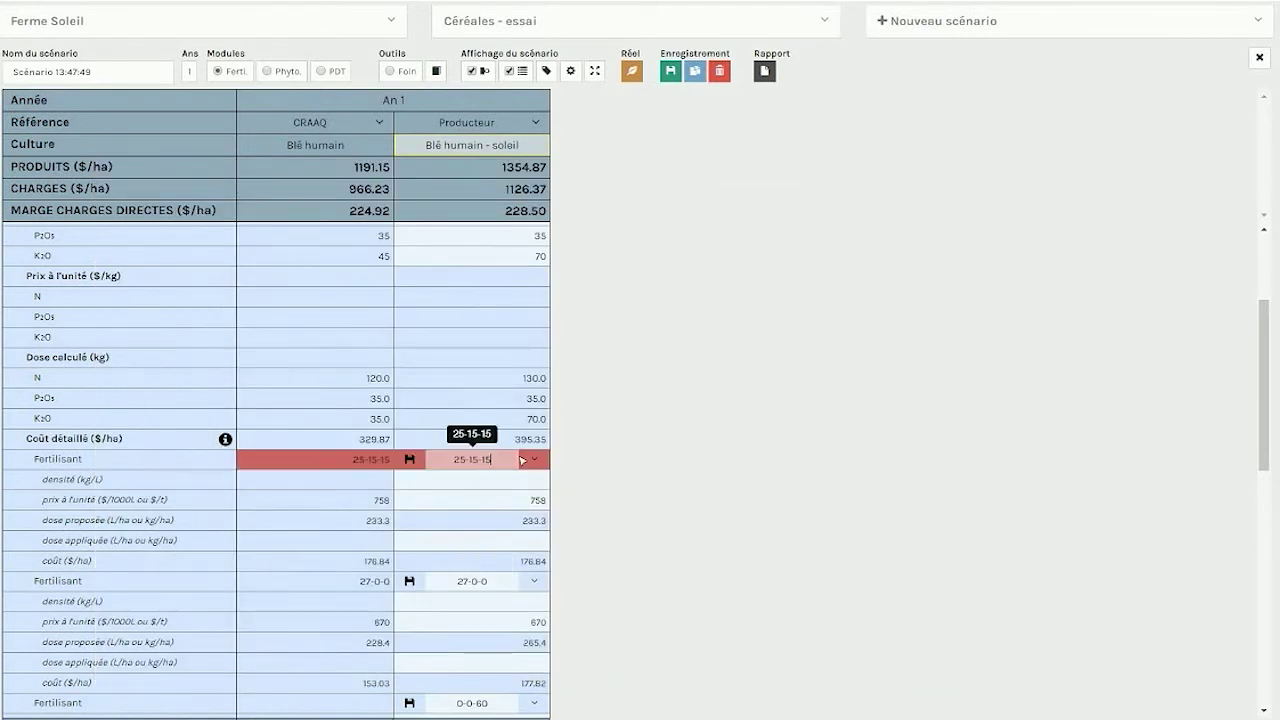
pyautogui.press('BackSpace')
pyautogui.write('1')
pyautogui.press('Left')
pyautogui.press('Left')
pyautogui.press('Left')
pyautogui.press('BackSpace')
pyautogui.write('1')
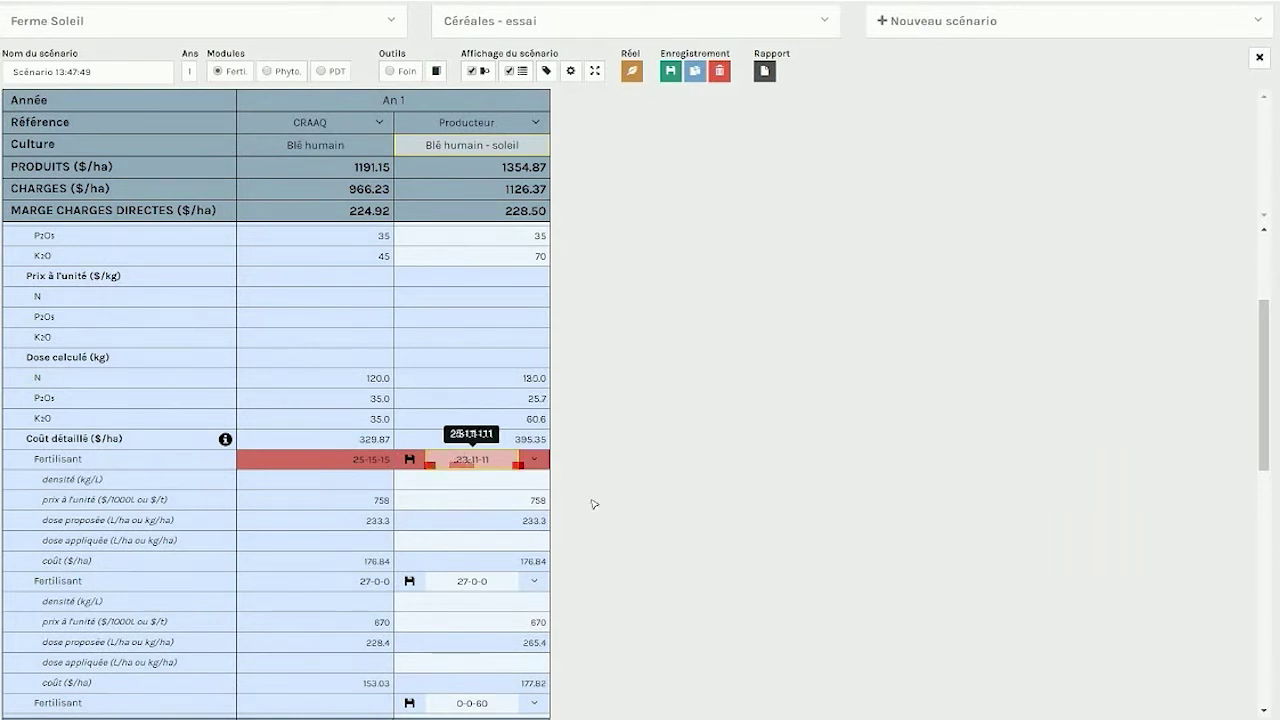
# - Extend the customized wheat's first fertilizer name to 23-11-11 - soleil
pyautogui.write(' - solie')
pyautogui.press('BackSpace')
pyautogui.press('BackSpace')
pyautogui.write('eil')
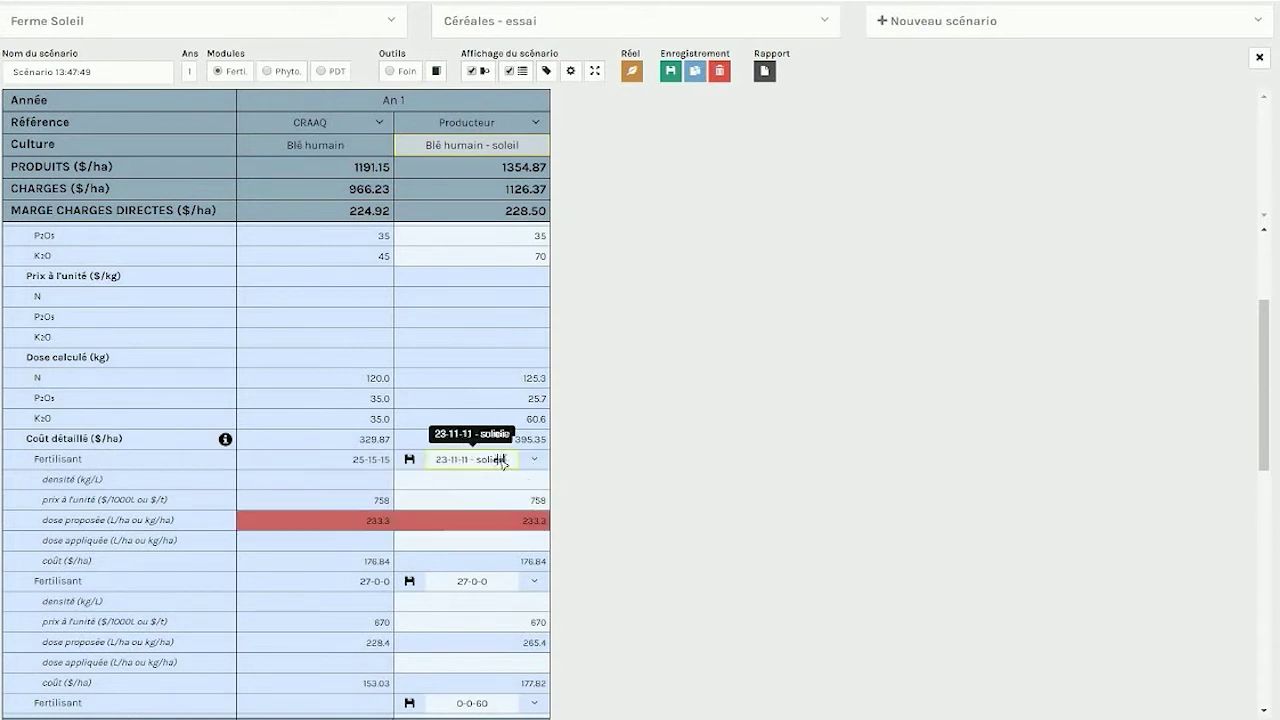
pyautogui.press('Return')
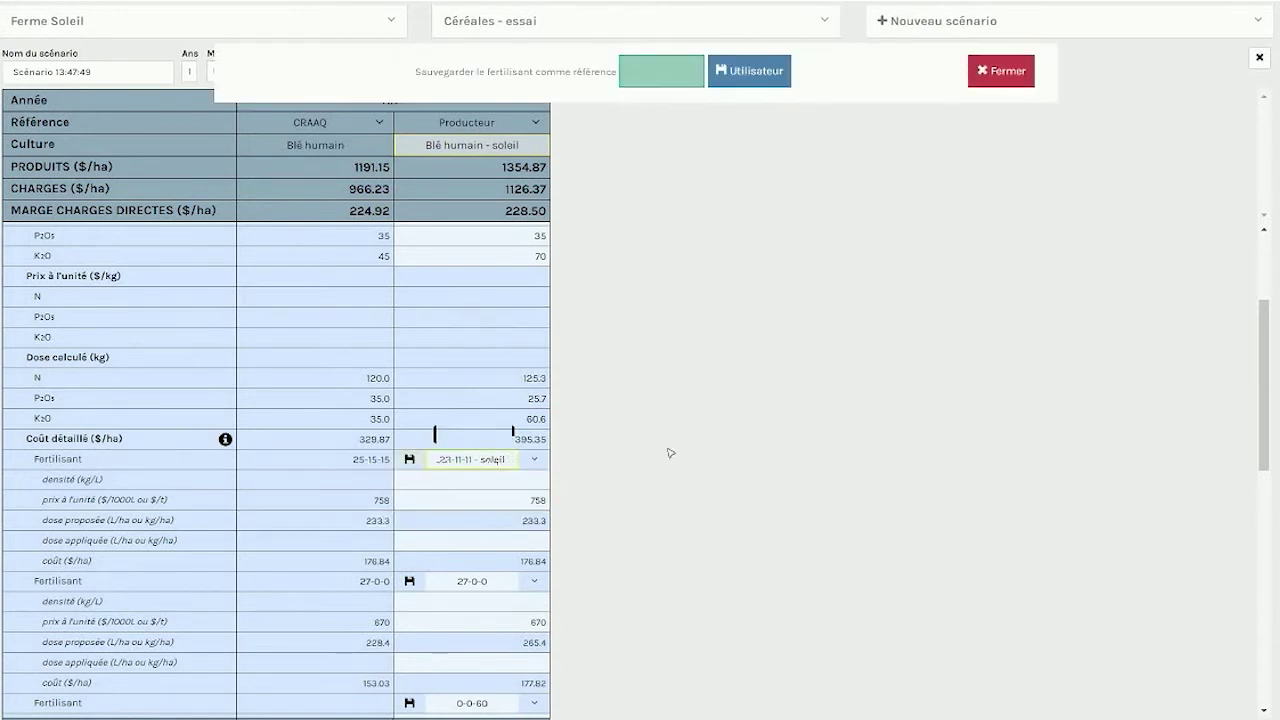
pyautogui.press('BackSpace')
pyautogui.press('BackSpace')
pyautogui.press('BackSpace')
pyautogui.press('BackSpace')
pyautogui.press('BackSpace')
pyautogui.press('BackSpace')
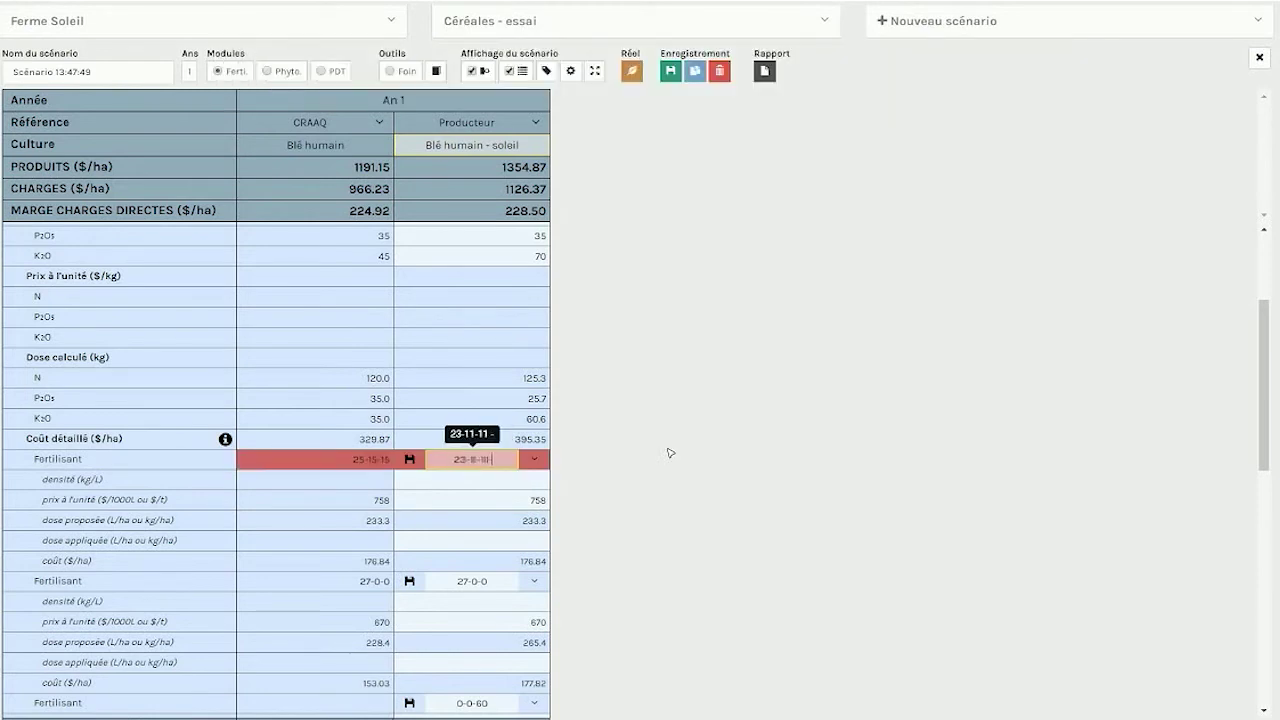
pyautogui.write('soleil')
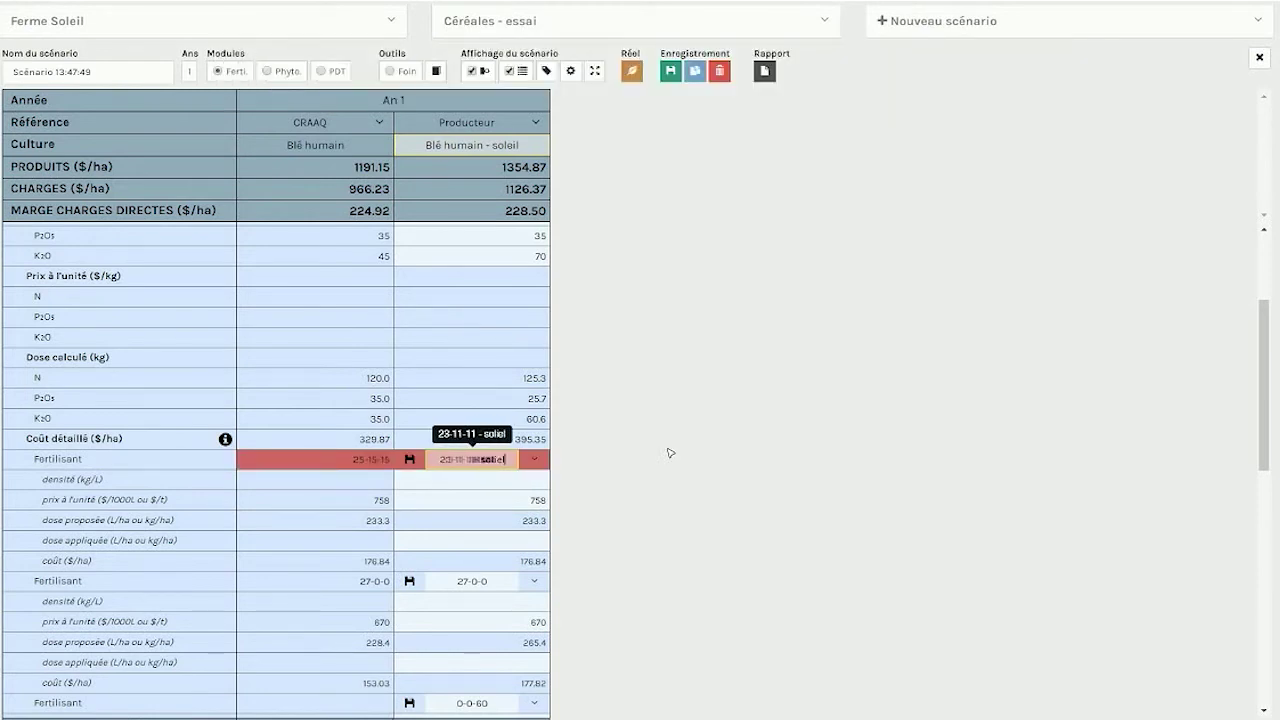
pyautogui.press('BackSpace')
pyautogui.press('BackSpace')
pyautogui.press('BackSpace')
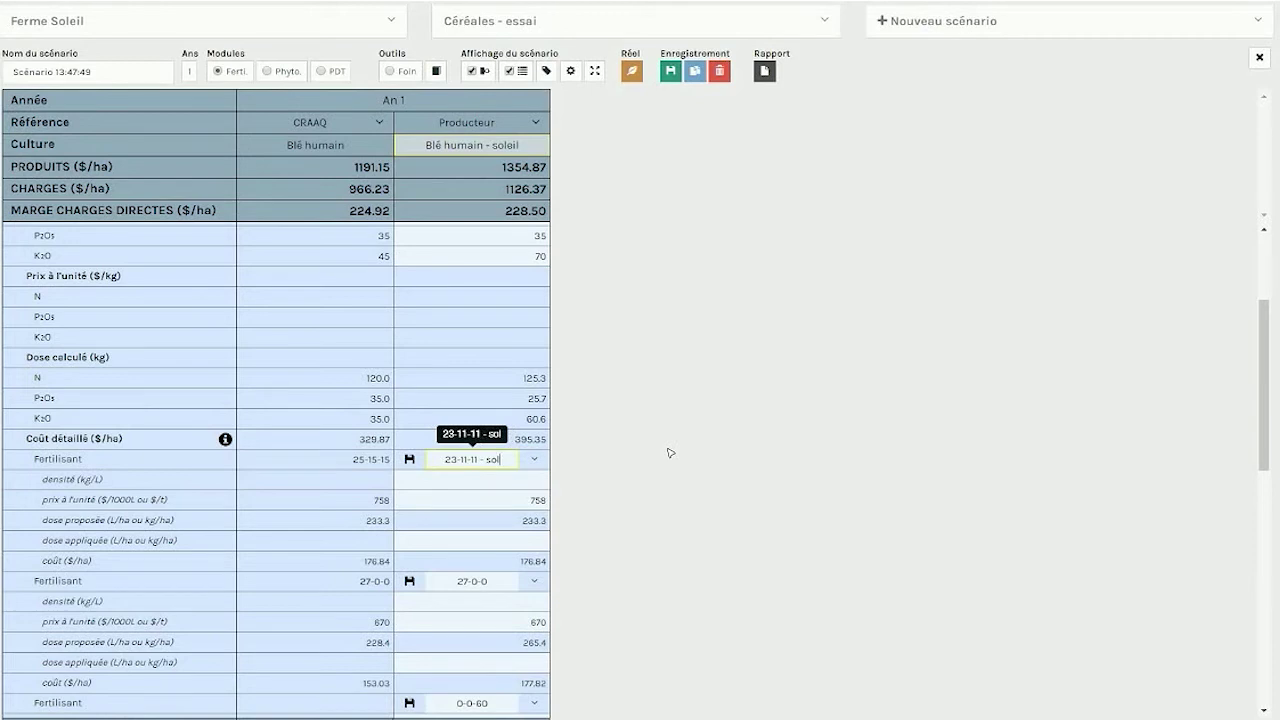
pyautogui.write('eil')
# - Save the 23-11-11 - soleil fertilizer as a producer reference
pyautogui.click(409, 459)
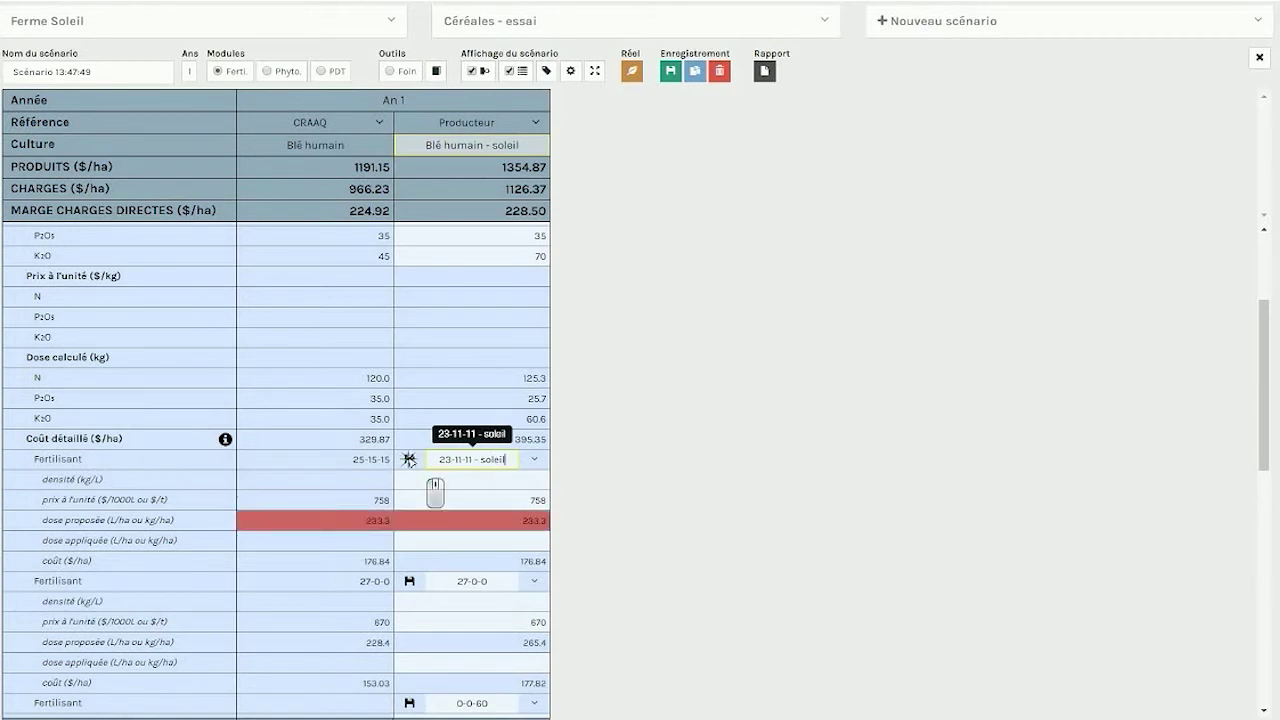
pyautogui.click(671, 76)
pyautogui.click(665, 72)
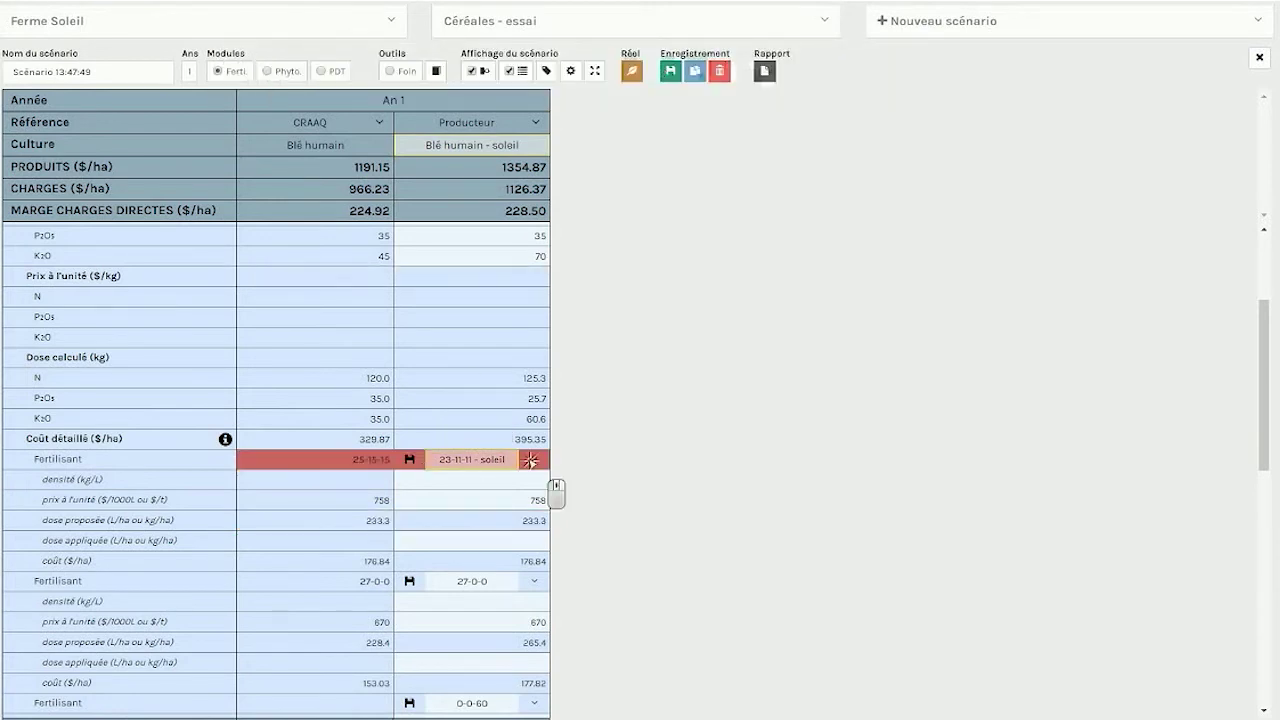
# - Delete the 26-11-11 -soleil reference from the producer mineral fertilizer list and close the list
pyautogui.click(533, 461)
pyautogui.click(488, 298)
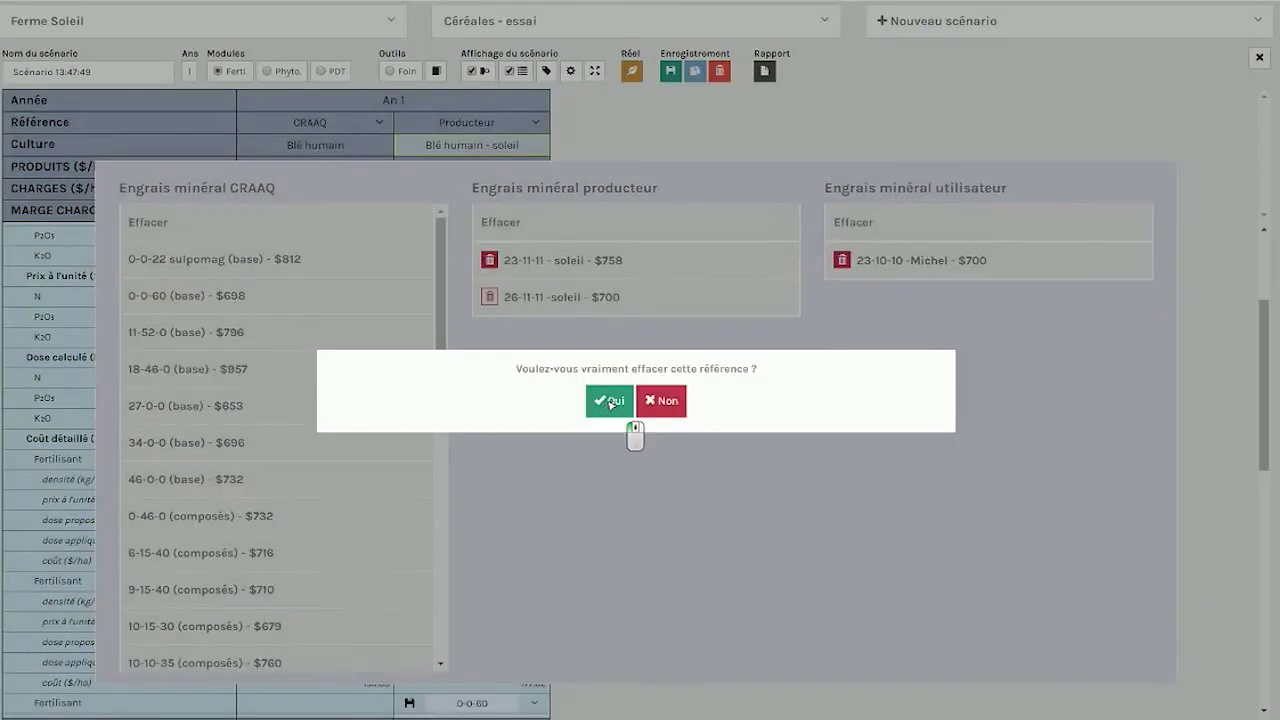
pyautogui.click(609, 404)
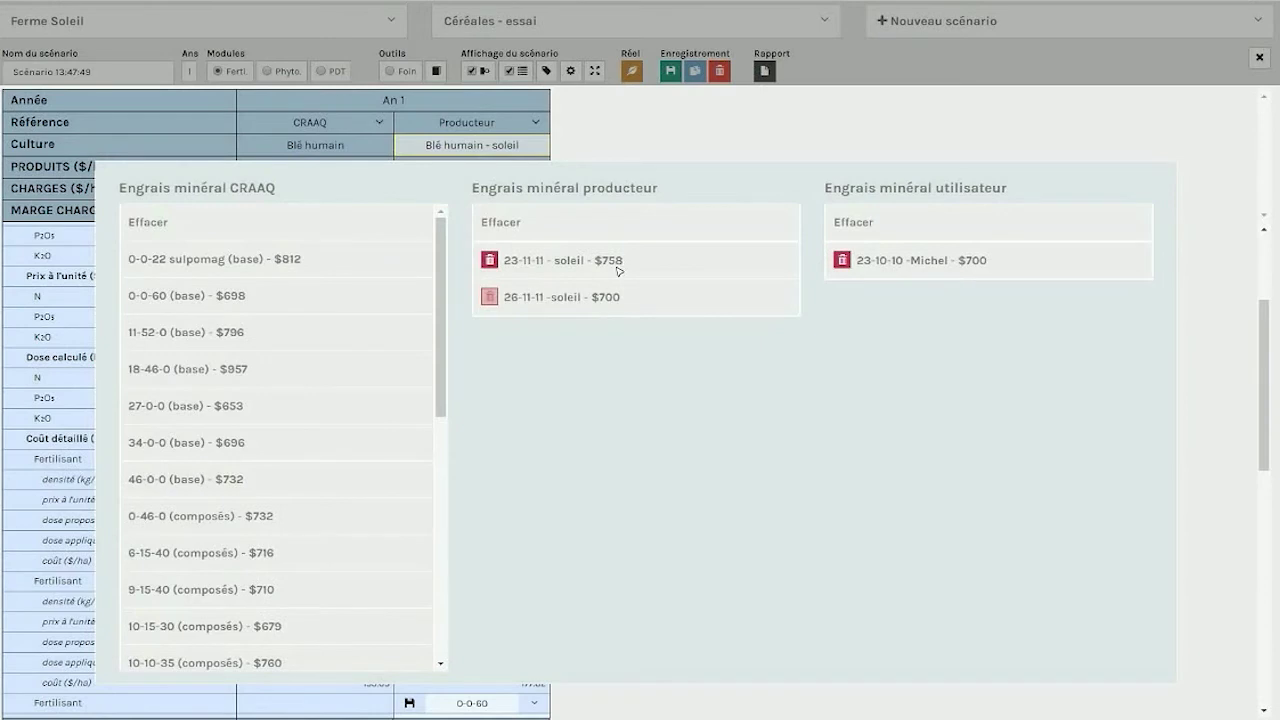
pyautogui.click(674, 148)
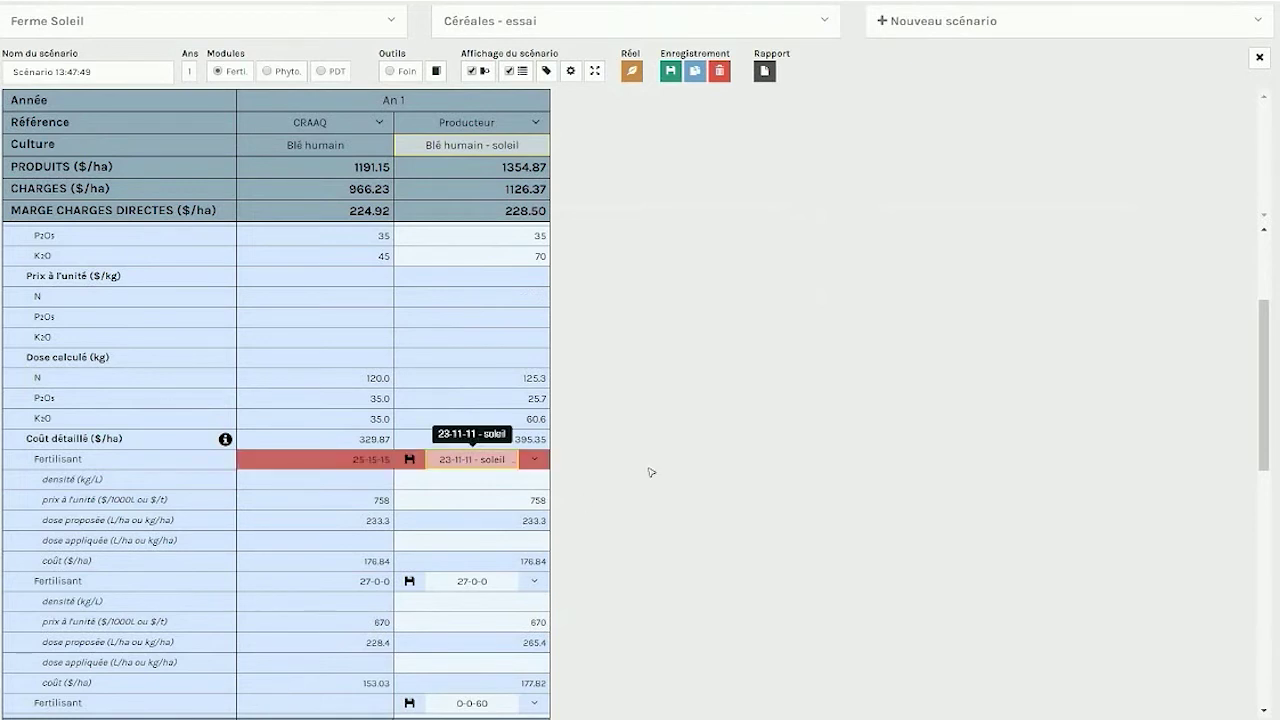
# - Set the customized wheat's granular fertilizer spreading to 3 passes and turn off the fertilisation module
pyautogui.scroll(-1, 631, 487)
pyautogui.scroll(-2, 634, 490)
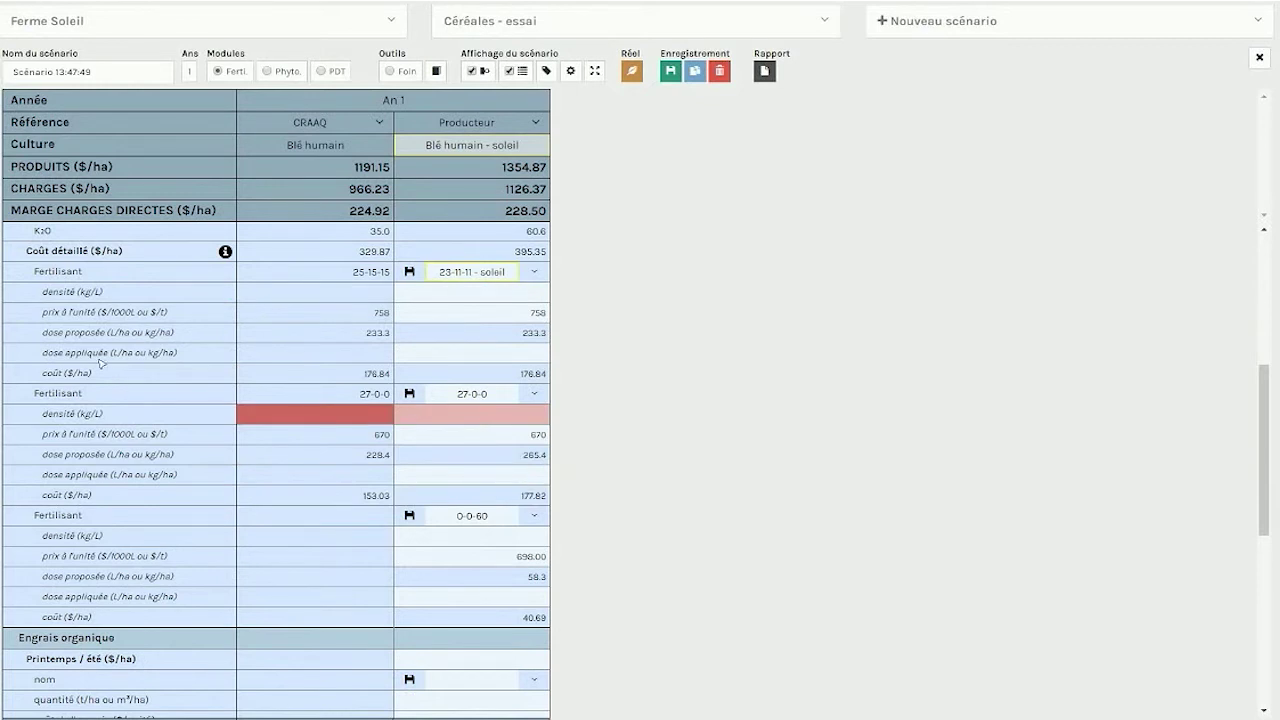
pyautogui.scroll(-5, 120, 355)
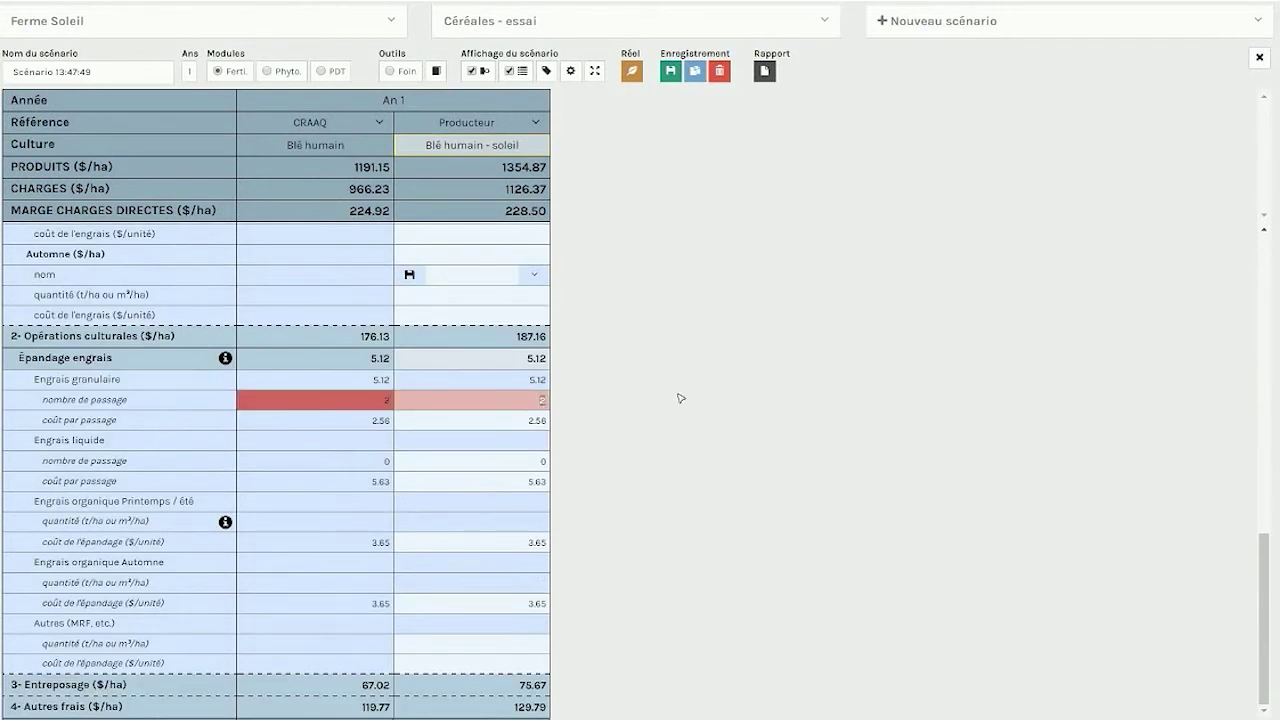
pyautogui.write('3')
pyautogui.press('Up')
pyautogui.press('Down')
pyautogui.press('Down')
pyautogui.press('Up')
pyautogui.press('Up')
pyautogui.press('Up')
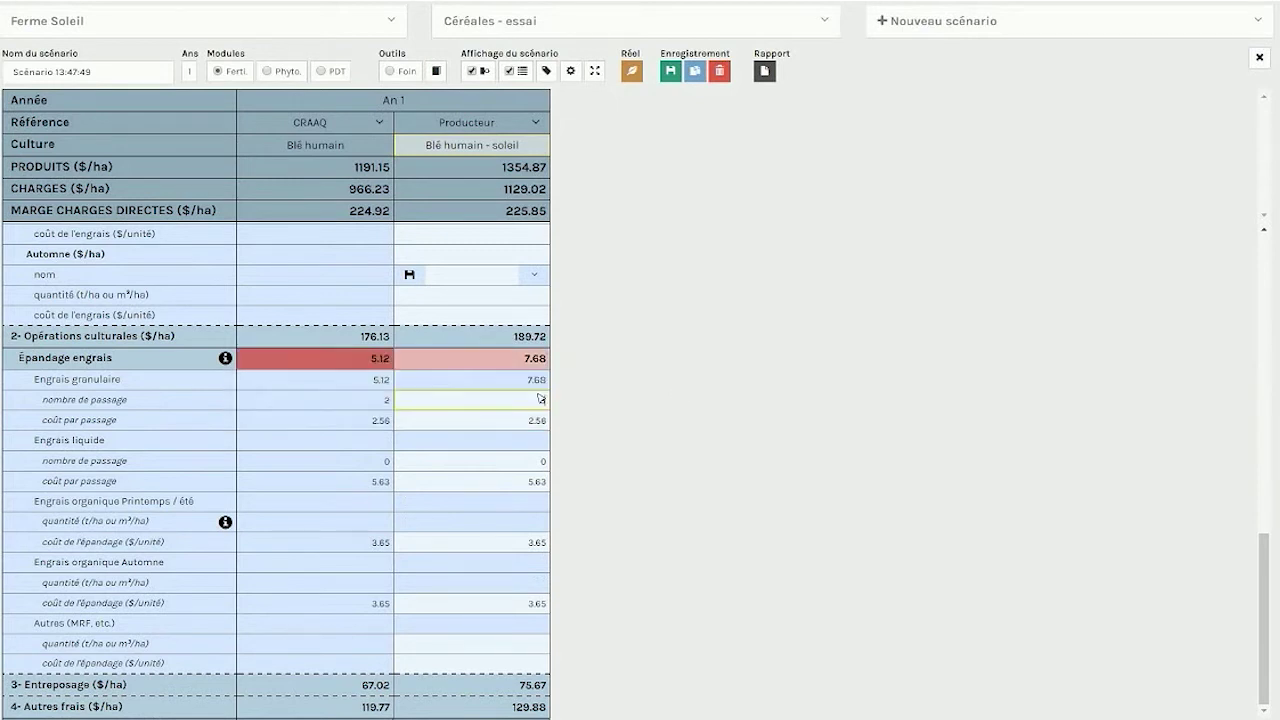
pyautogui.write('3')
pyautogui.scroll(5, 608, 318)
pyautogui.scroll(4, 608, 318)
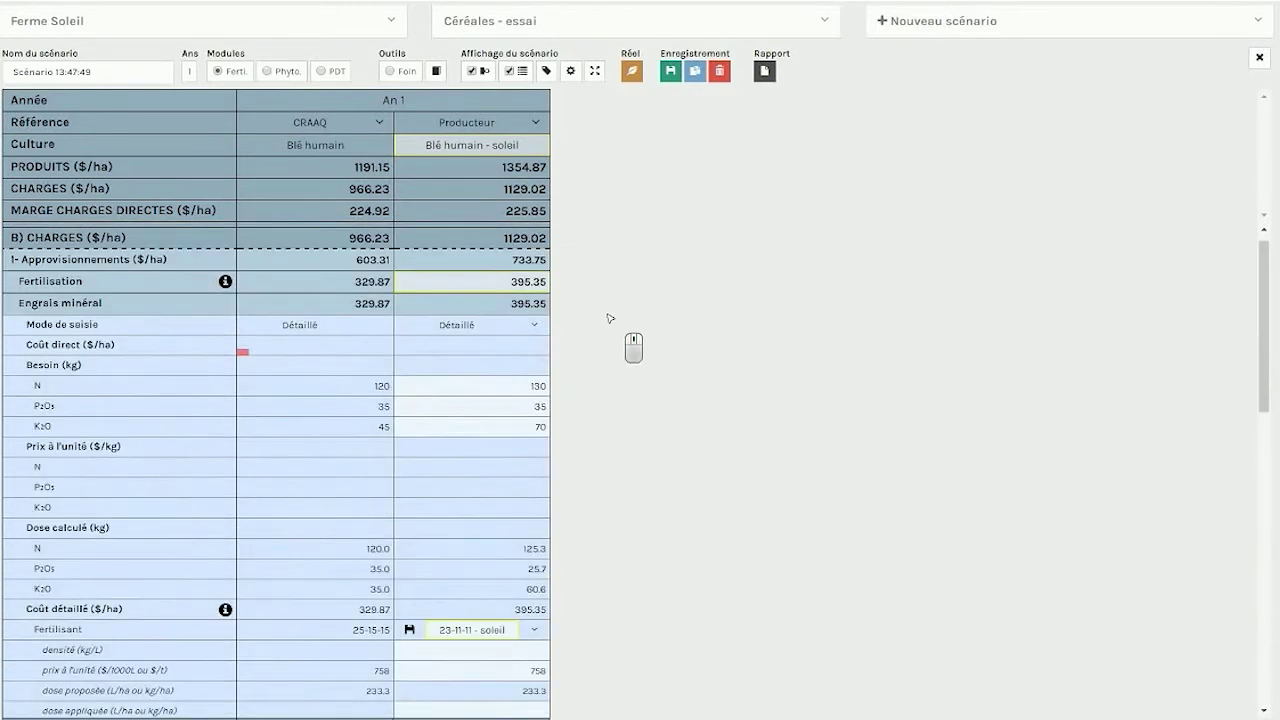
pyautogui.click(218, 72)
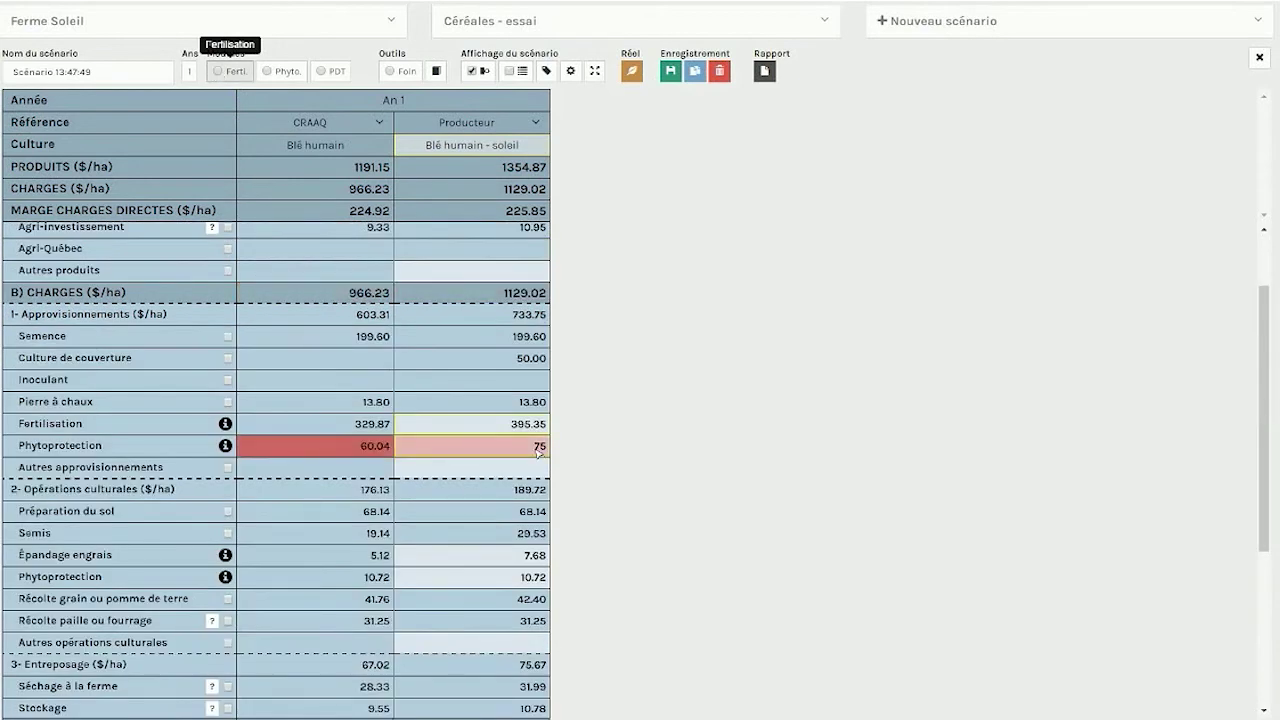
# - Enable the phytoprotection module and add a third product, herb., to the customized wheat with unit 1, price $13 and dose 1
pyautogui.click(266, 71)
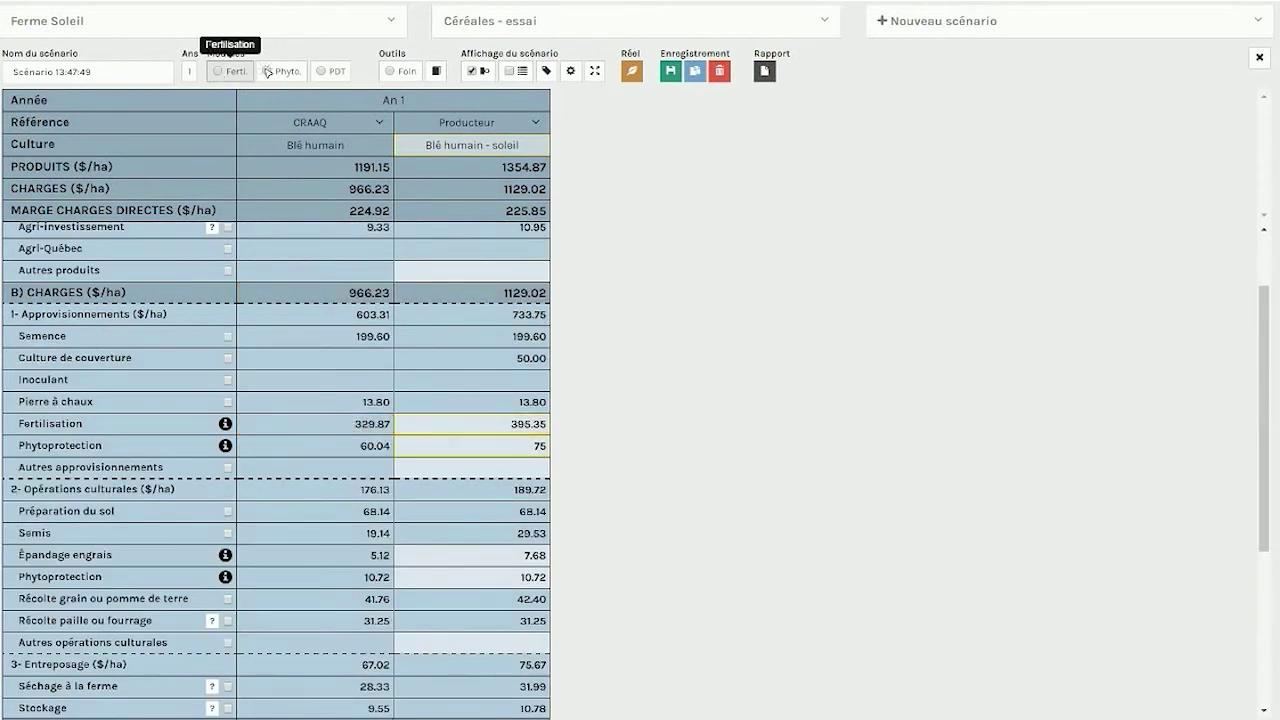
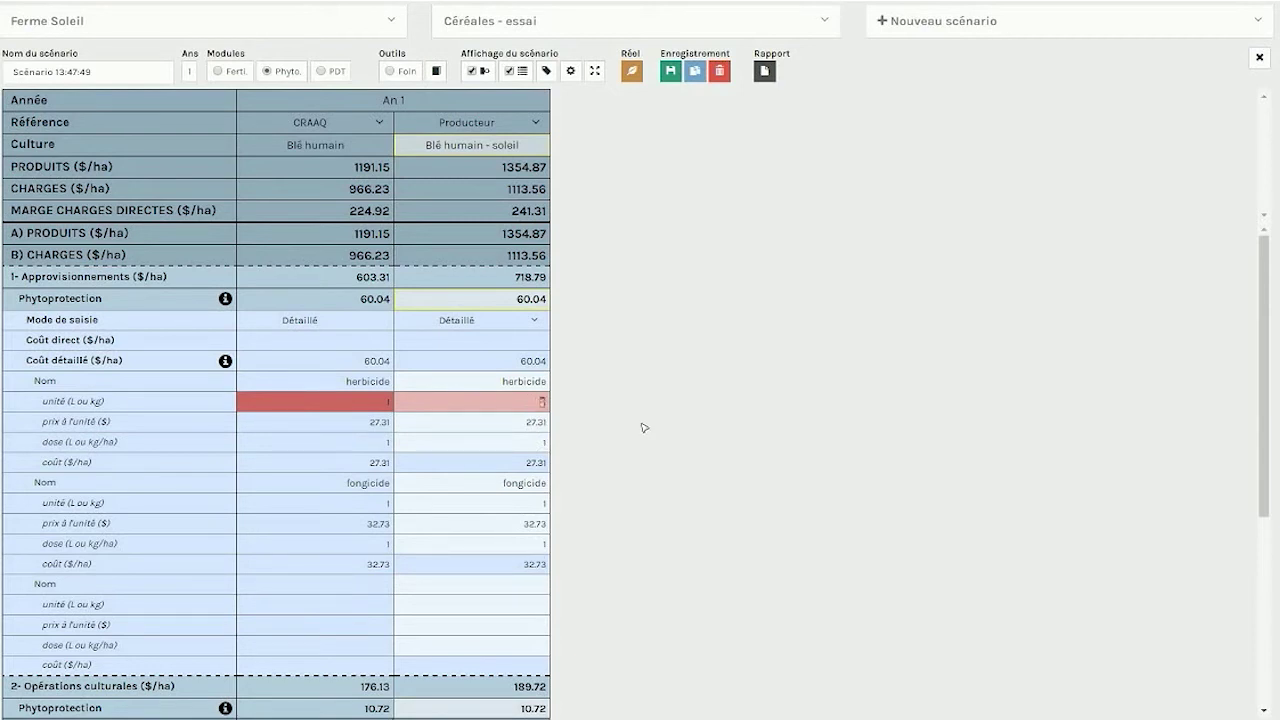
pyautogui.click(514, 593)
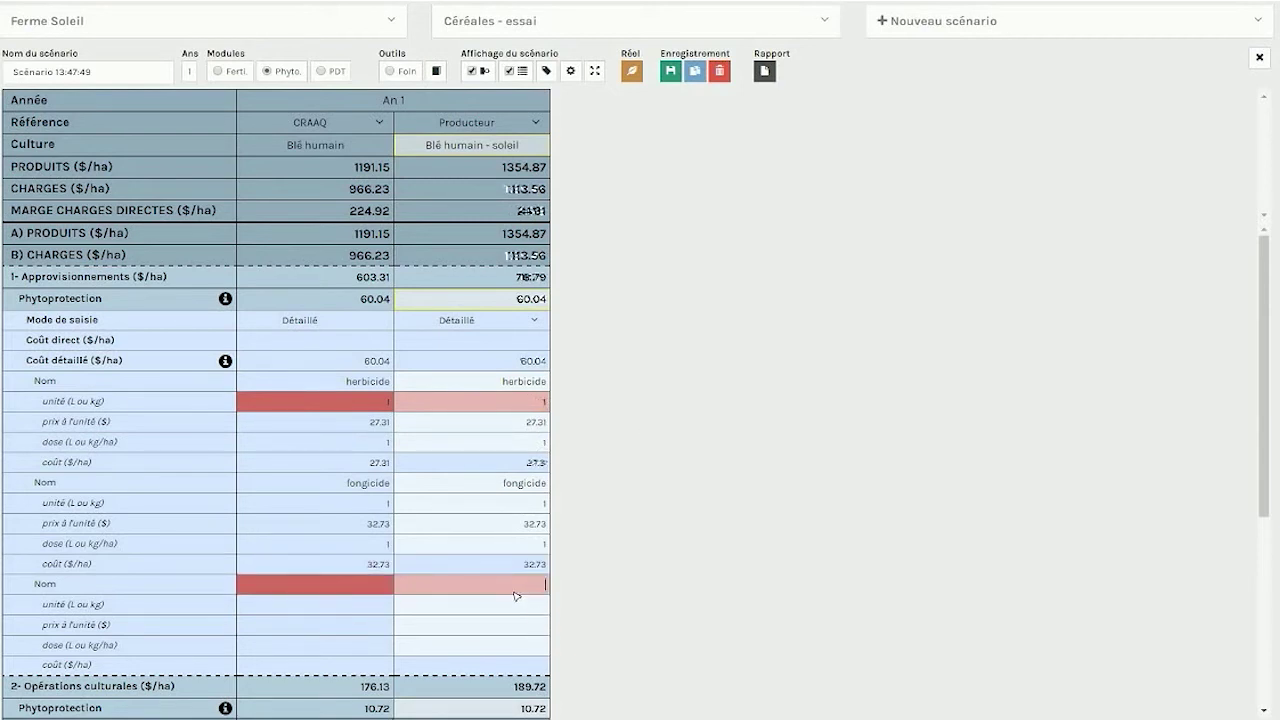
pyautogui.write('herb')
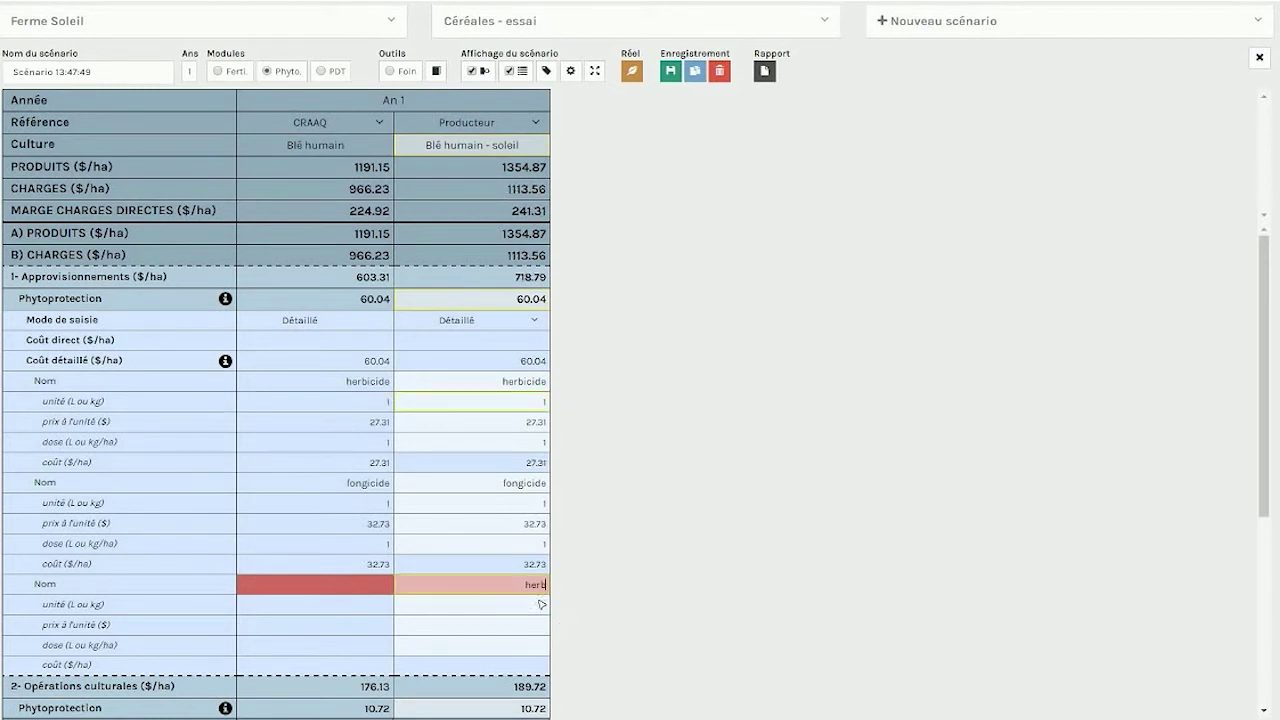
pyautogui.click(545, 625)
pyautogui.write('13')
pyautogui.click(545, 648)
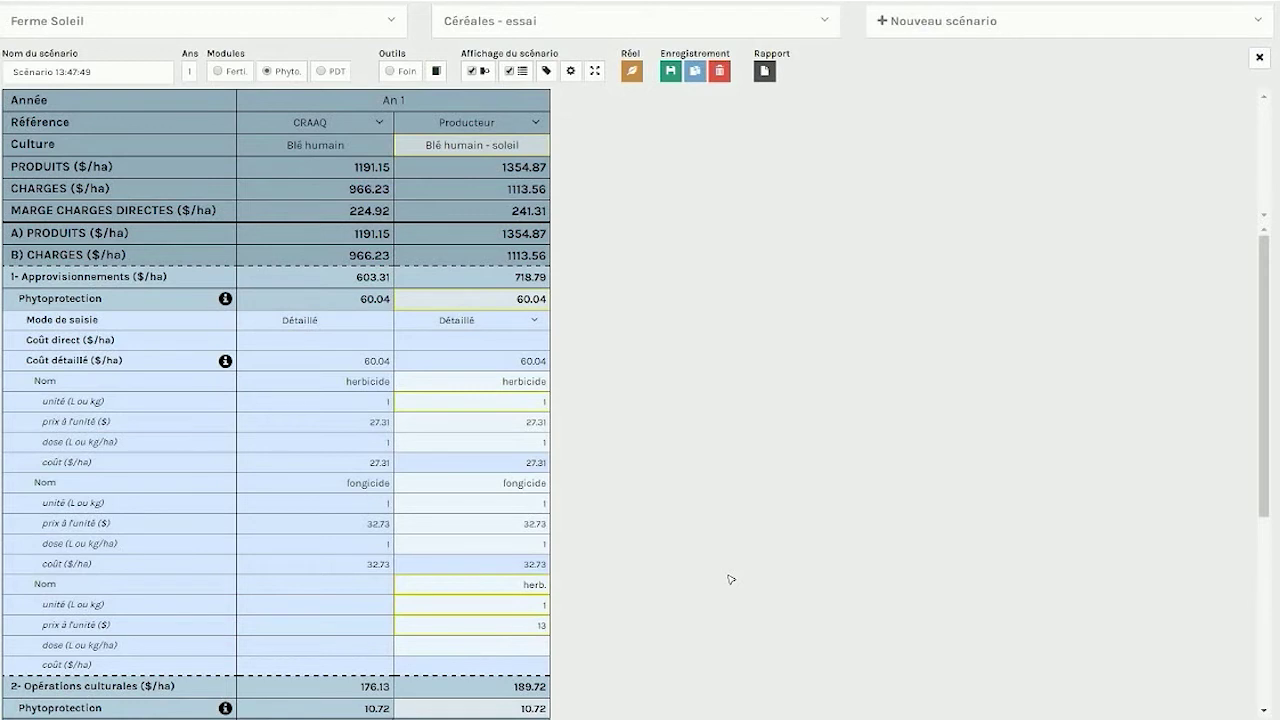
pyautogui.click(543, 647)
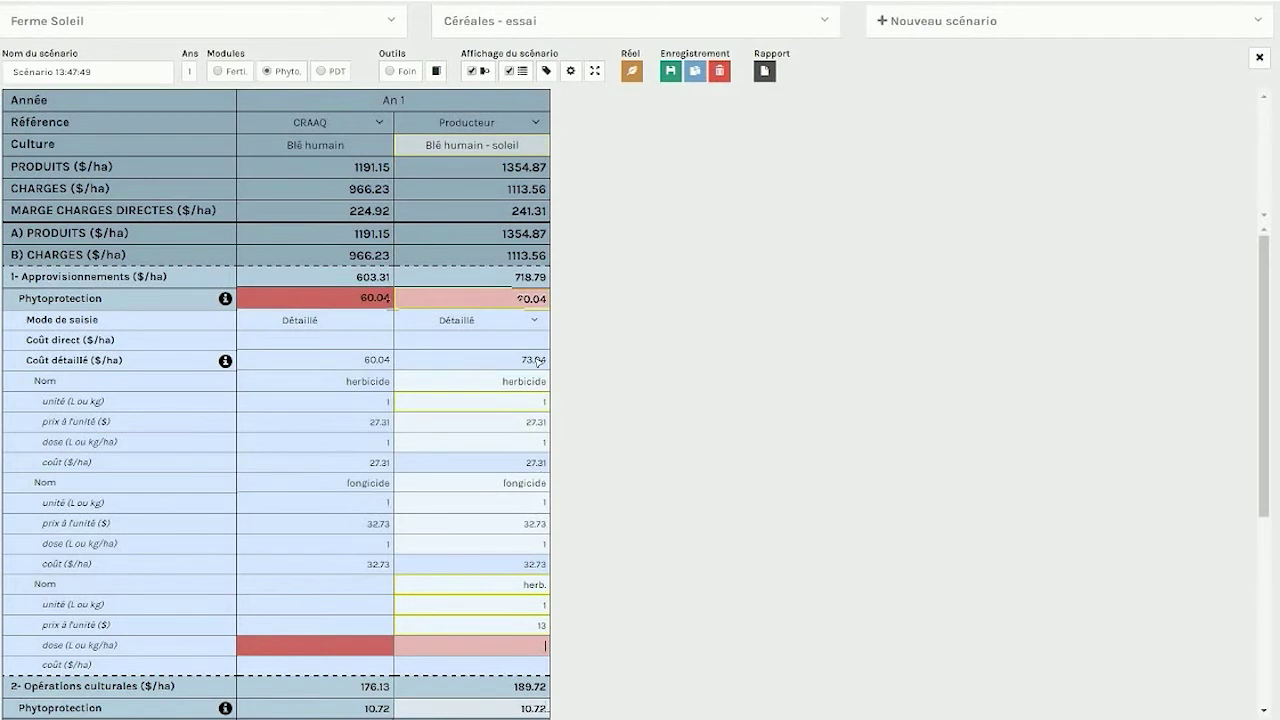
pyautogui.write('1')
pyautogui.press('Tab')
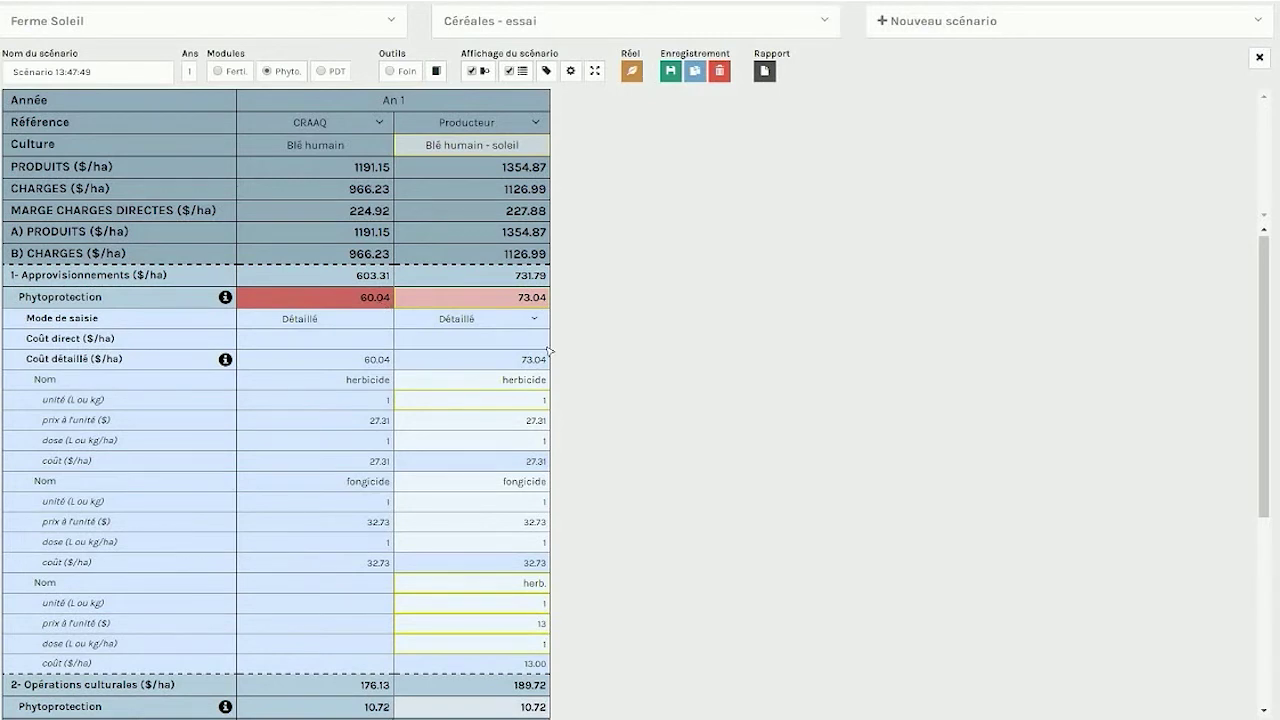
pyautogui.click(615, 334)
# - Set the customized wheat's sprayer (Pulvérisateur) to 3 passes and turn off the phytoprotection module
pyautogui.scroll(-5, 615, 334)
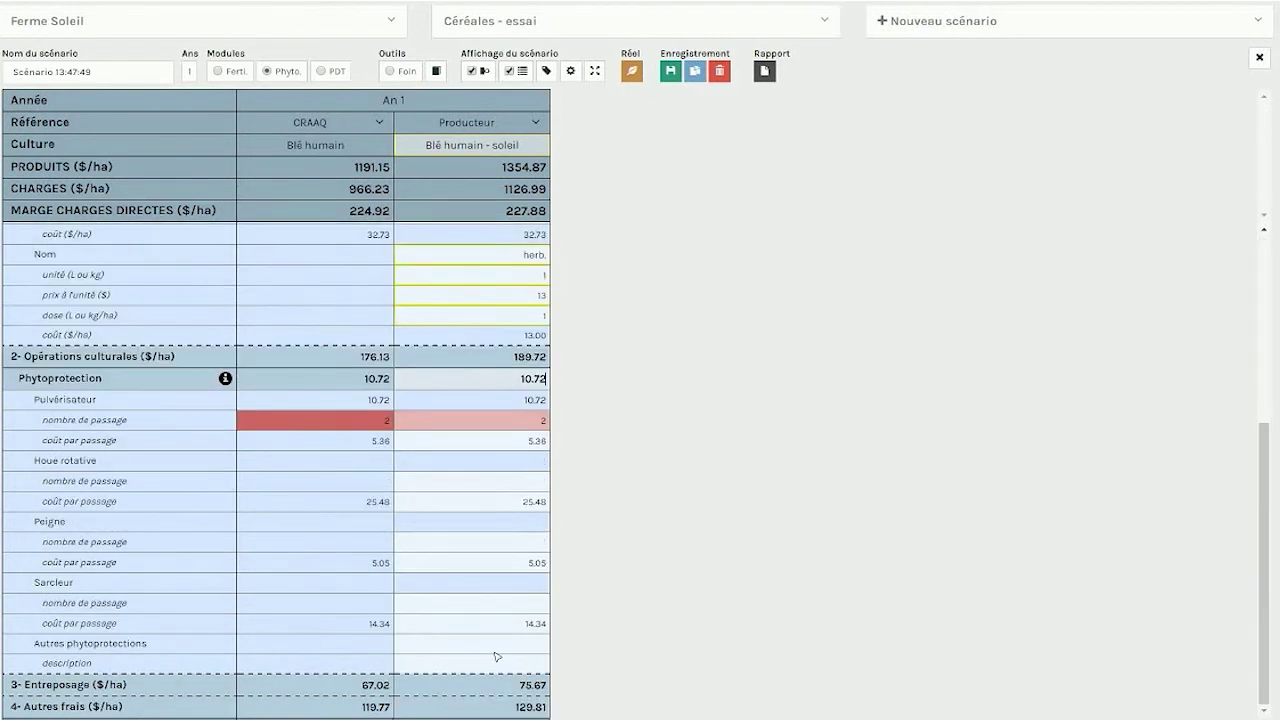
pyautogui.click(535, 420)
pyautogui.write('3')
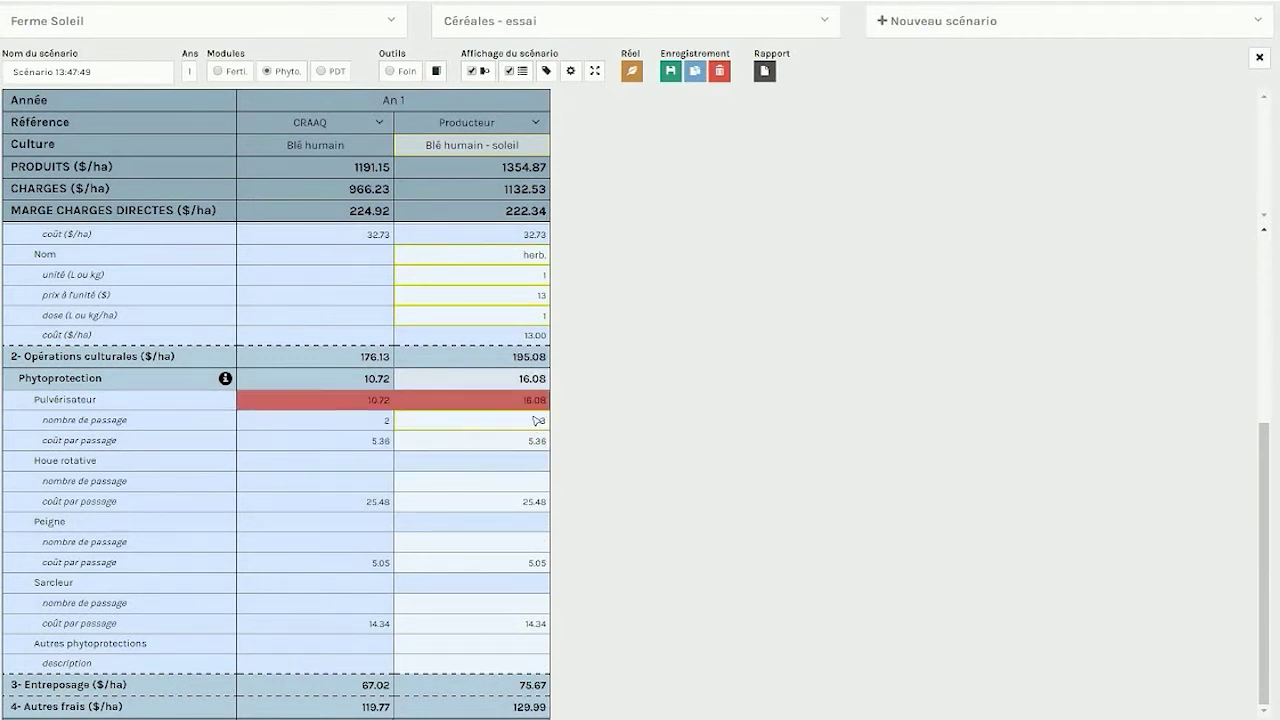
pyautogui.scroll(3, 622, 447)
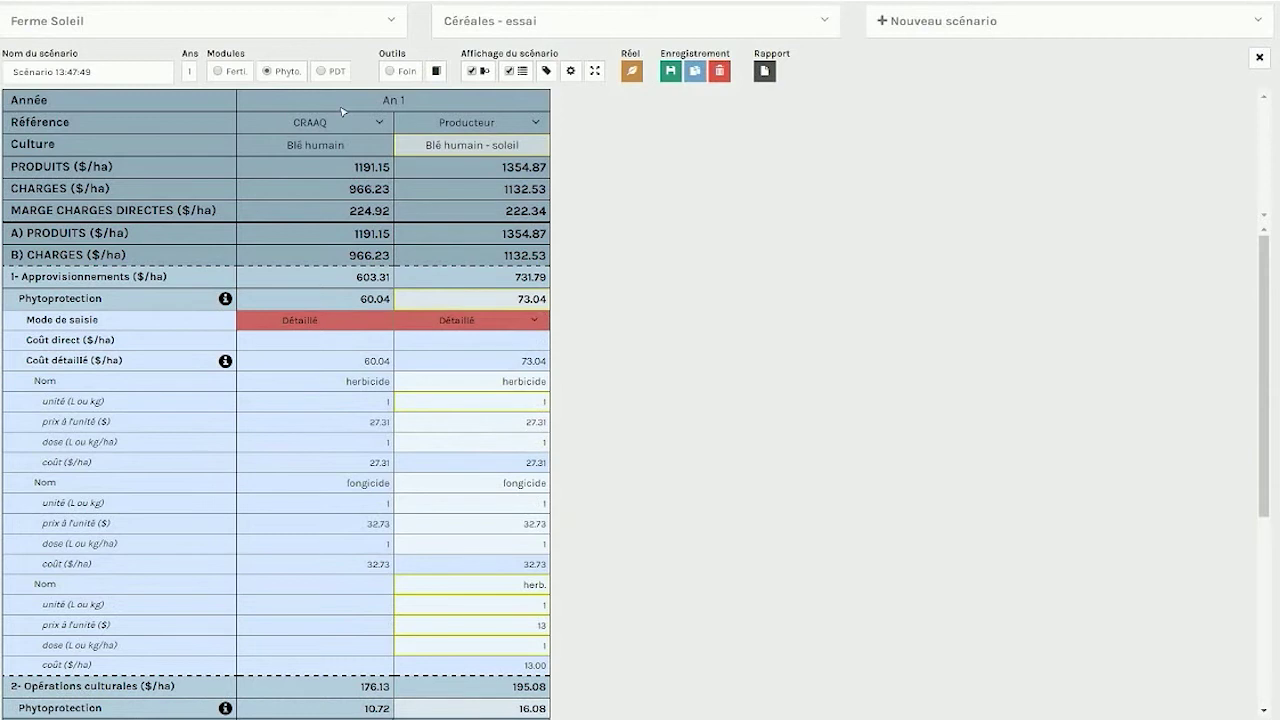
pyautogui.click(267, 72)
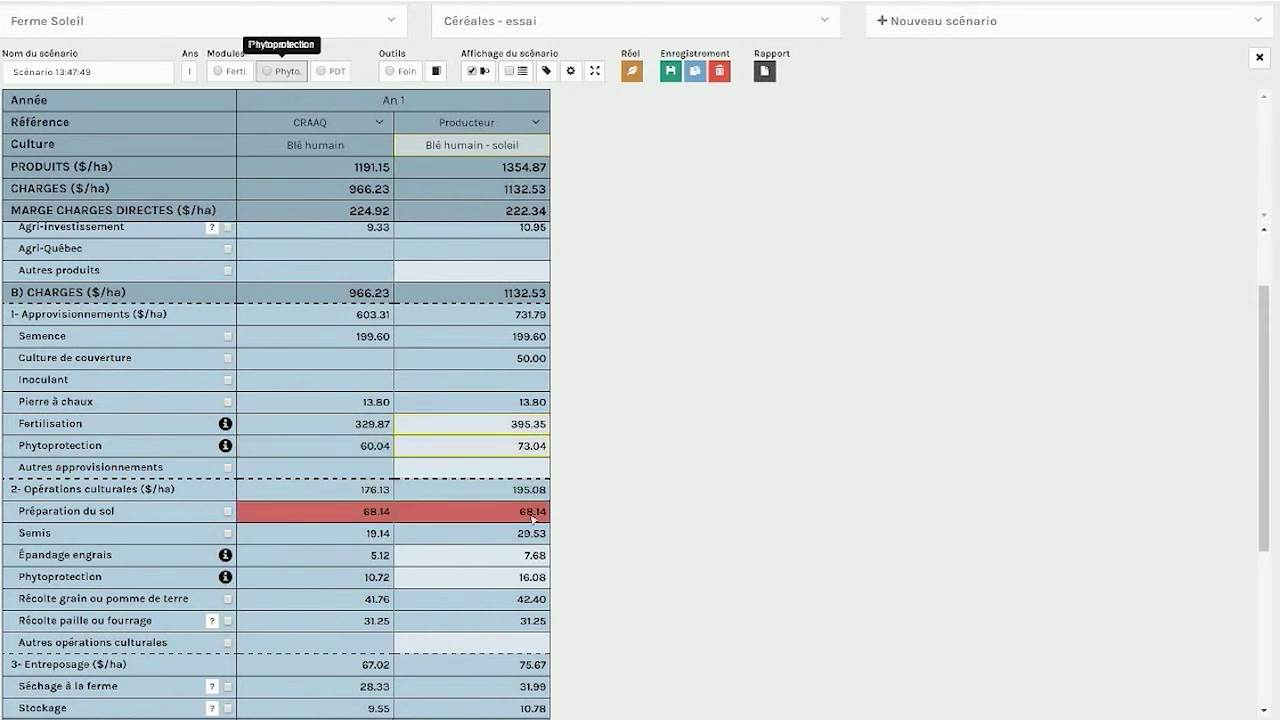
# - Expand the Préparation du sol details and set the customized wheat's soil type to Loam
pyautogui.click(229, 514)
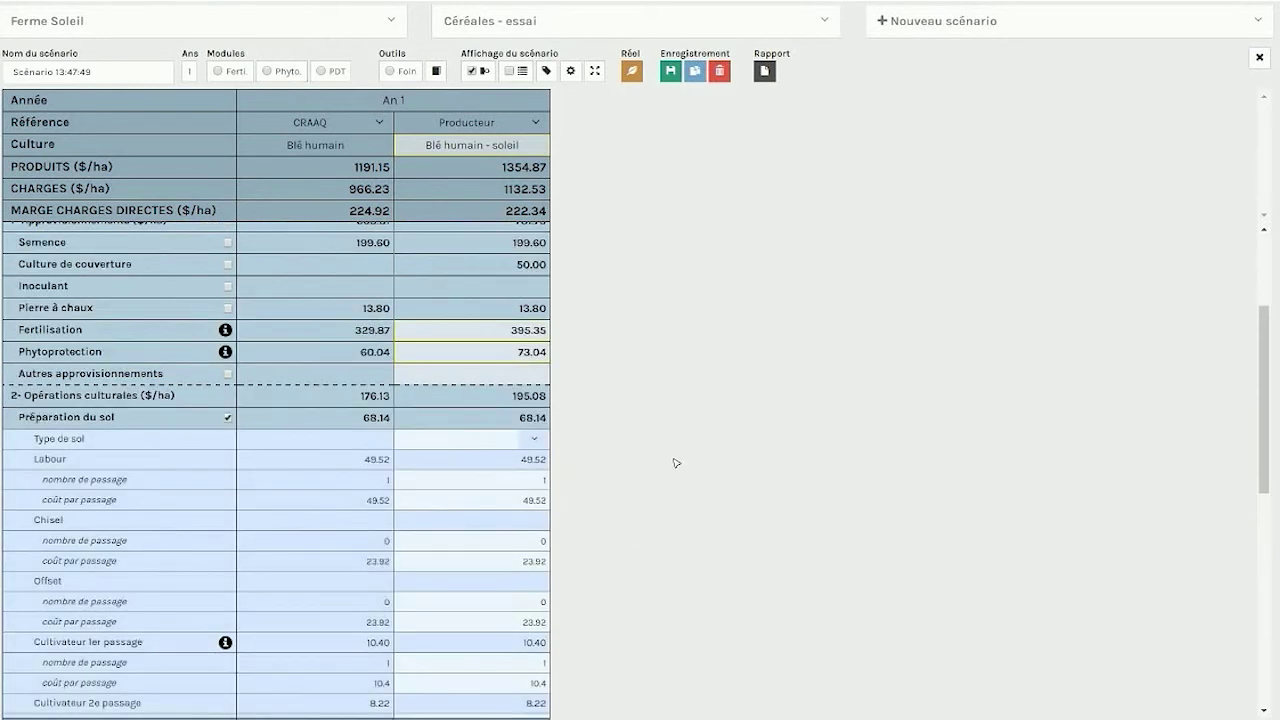
pyautogui.click(534, 438)
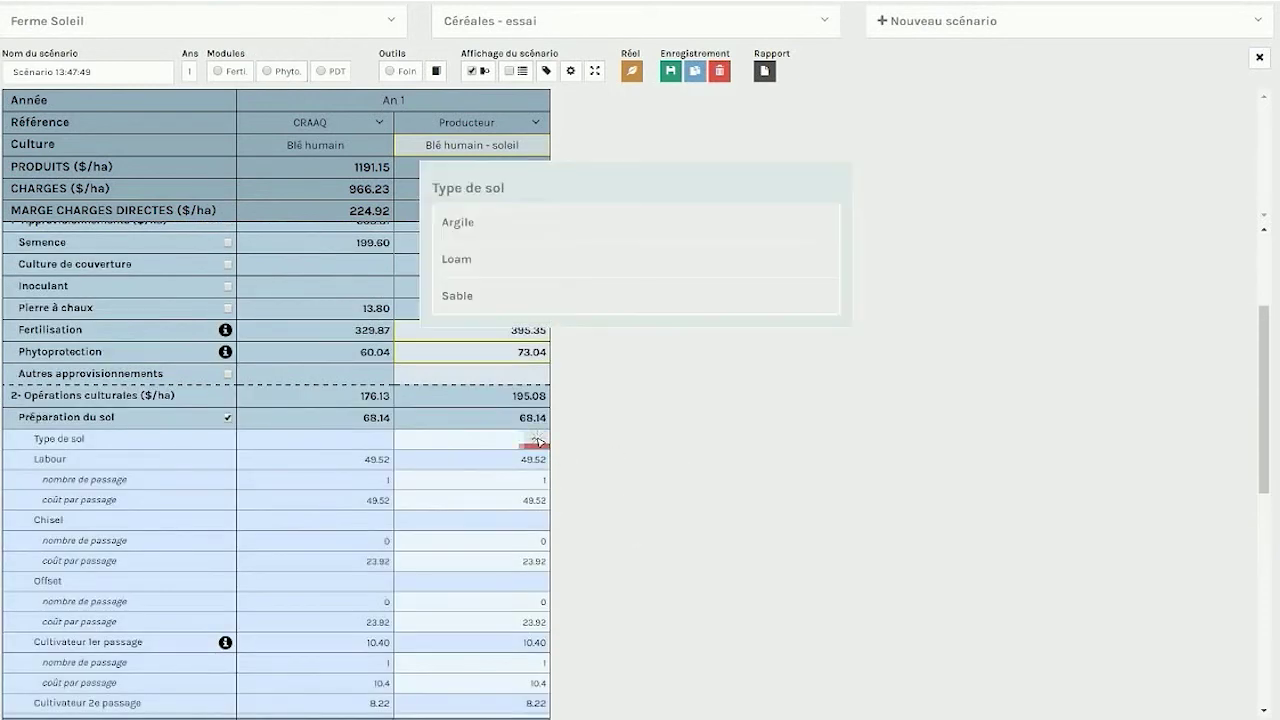
pyautogui.click(463, 266)
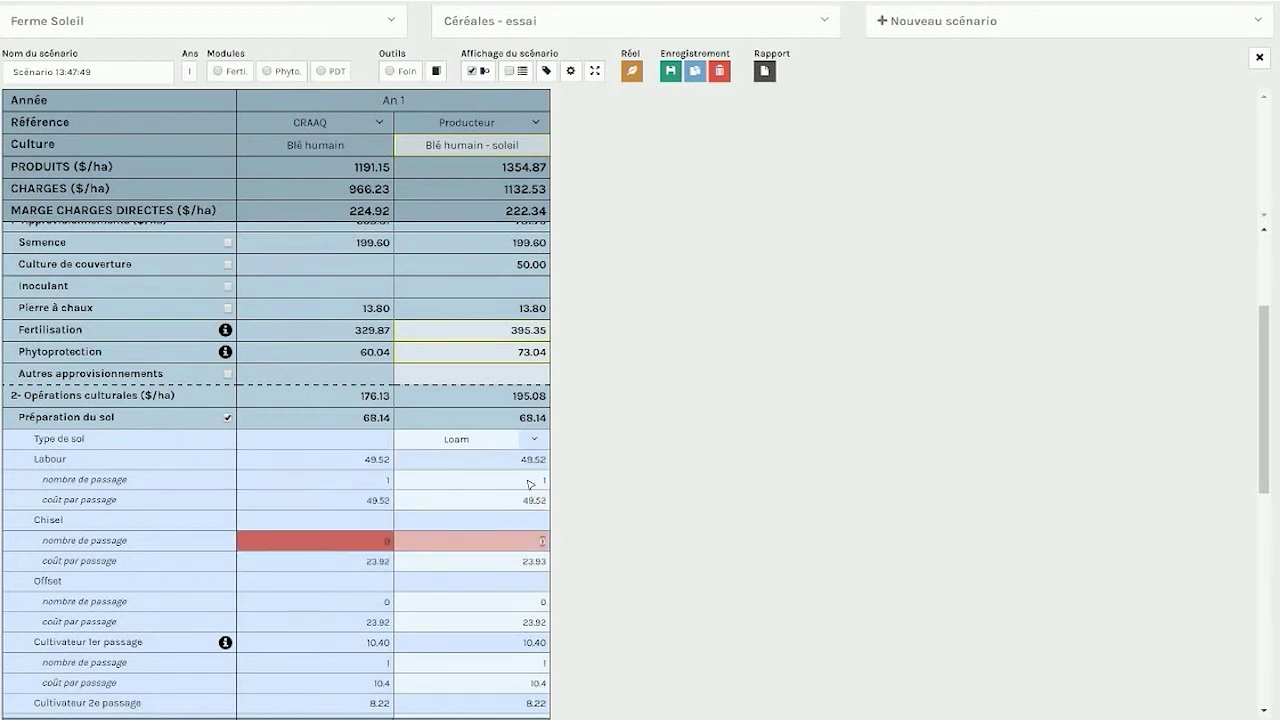
# - Set the customized wheat's soil preparation to 1 Chisel pass and 0 Labour passes
pyautogui.click(525, 545)
pyautogui.write('1')
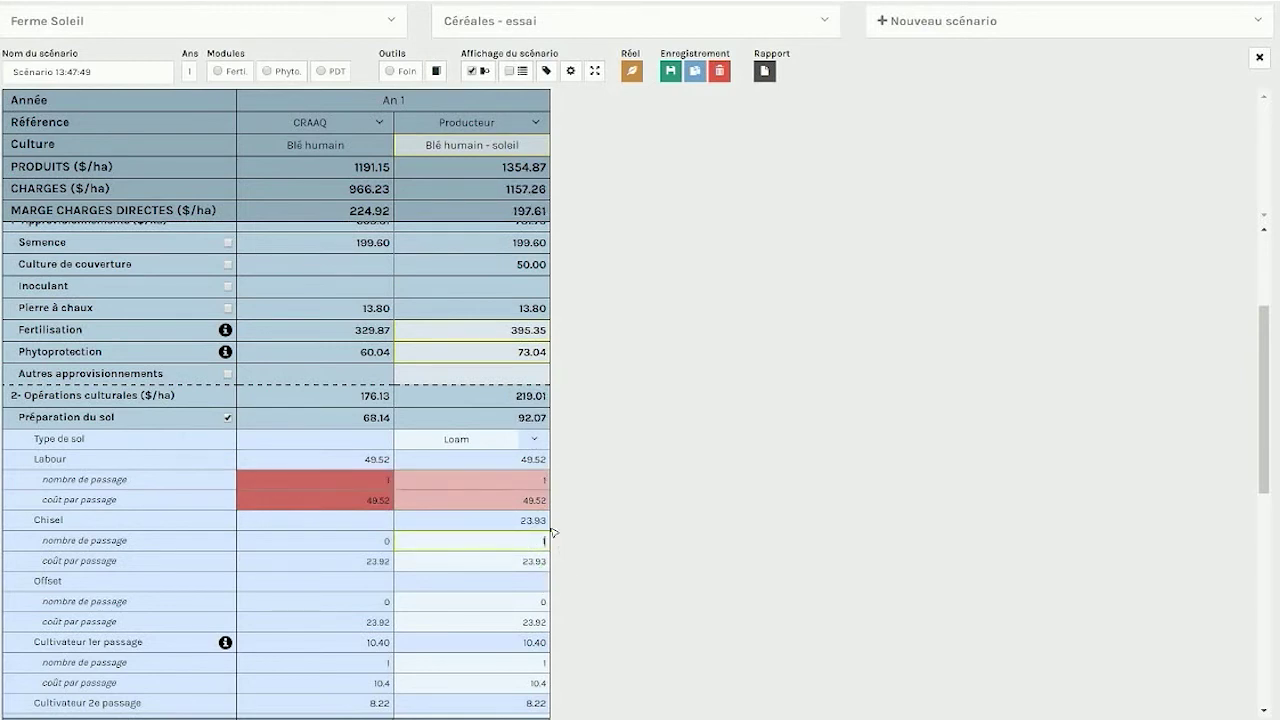
pyautogui.click(540, 480)
pyautogui.write('0')
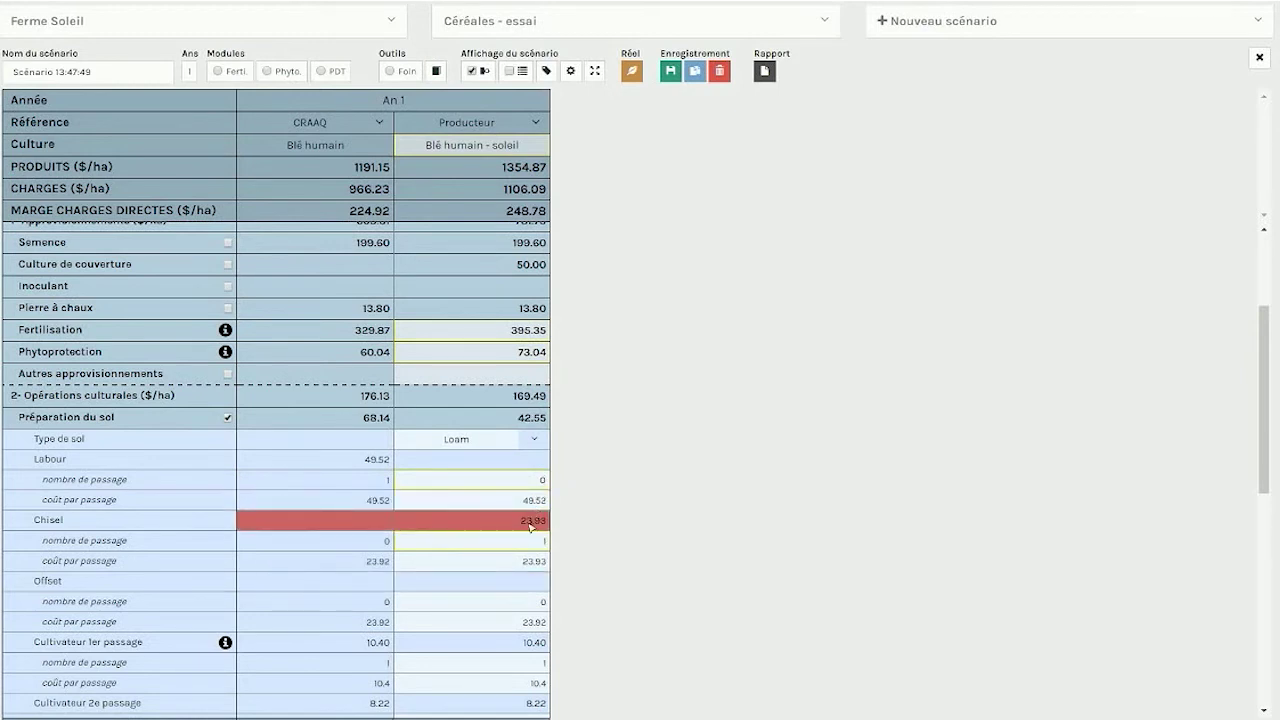
# - Change the customized wheat's soil type to Argile
pyautogui.click(469, 221)
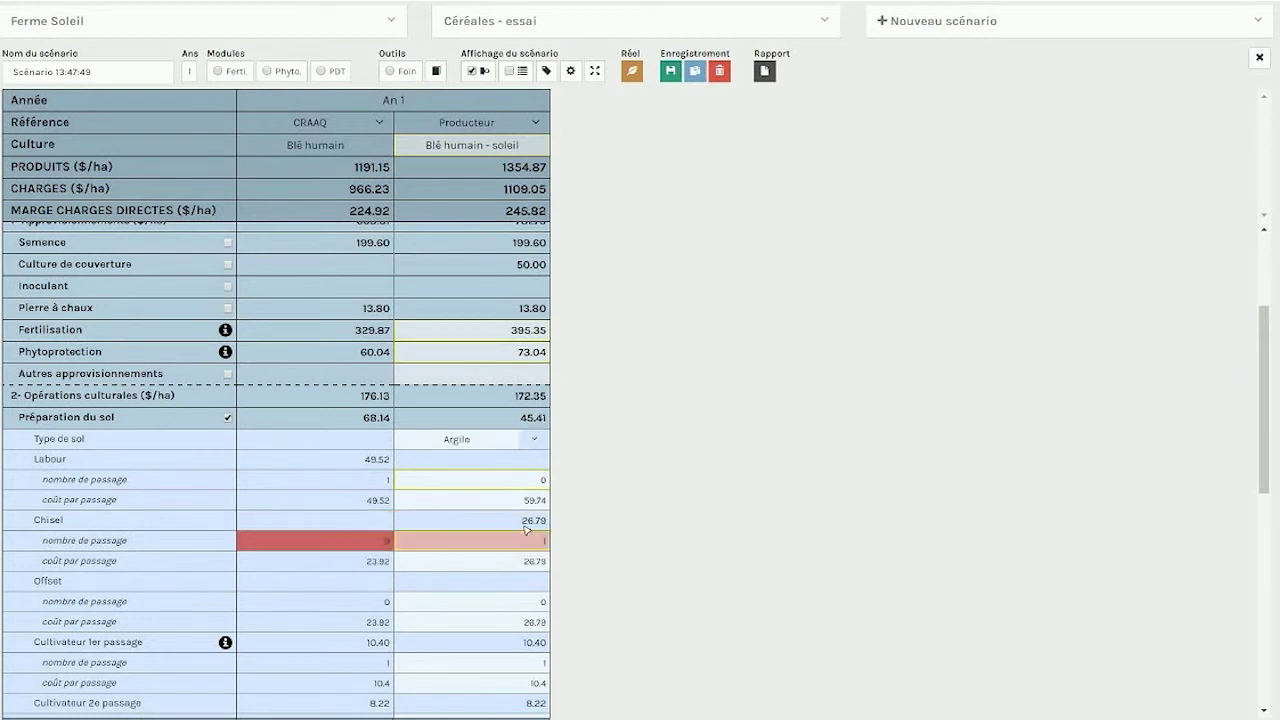
pyautogui.click(597, 516)
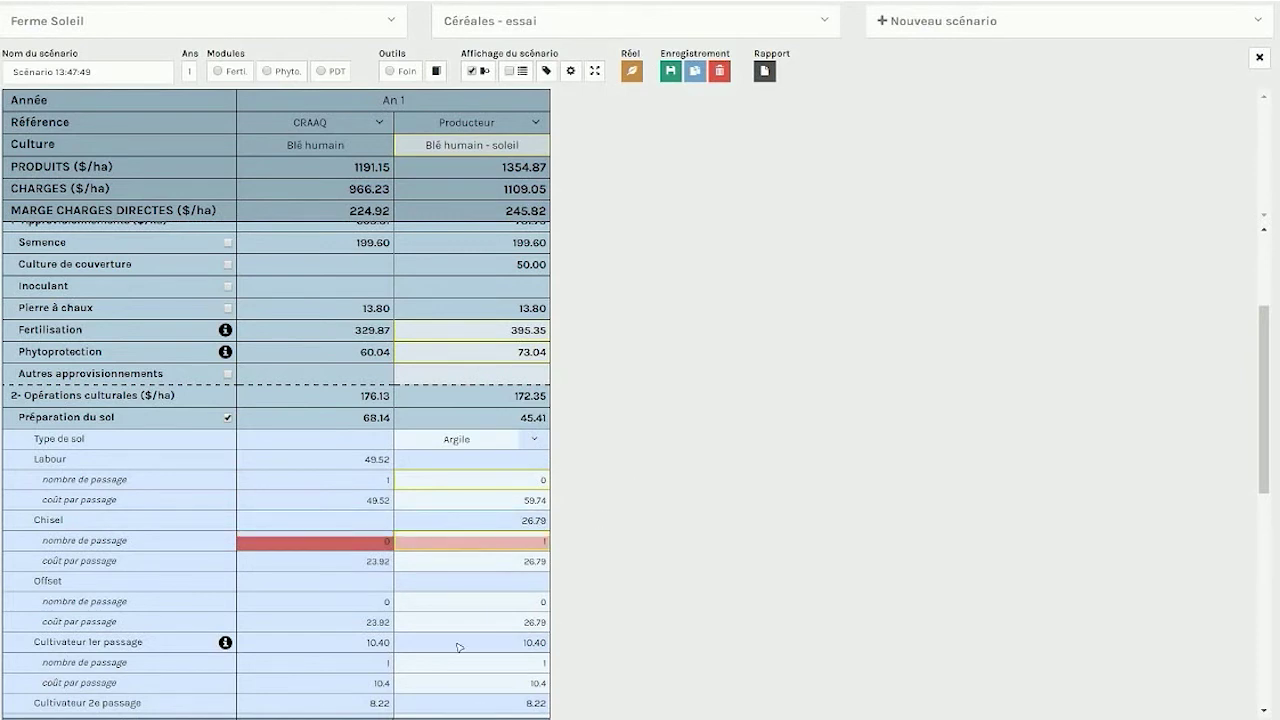
pyautogui.click(657, 551)
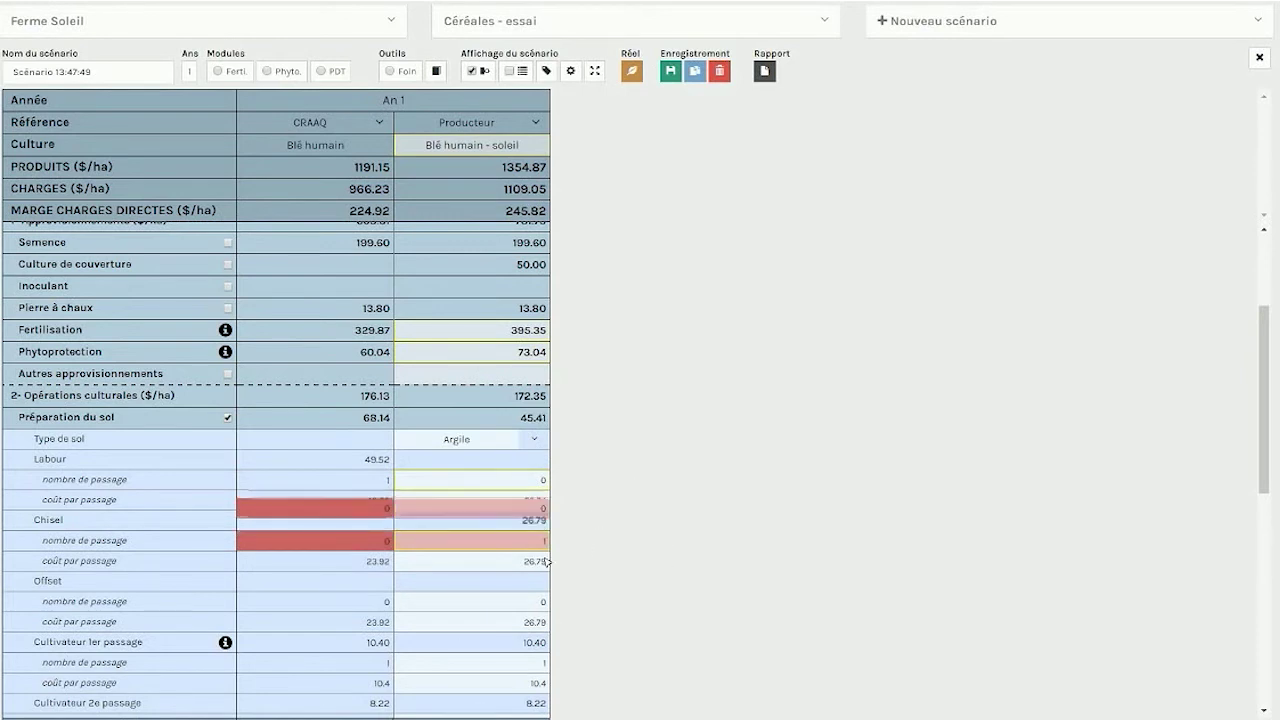
pyautogui.scroll(-3, 591, 531)
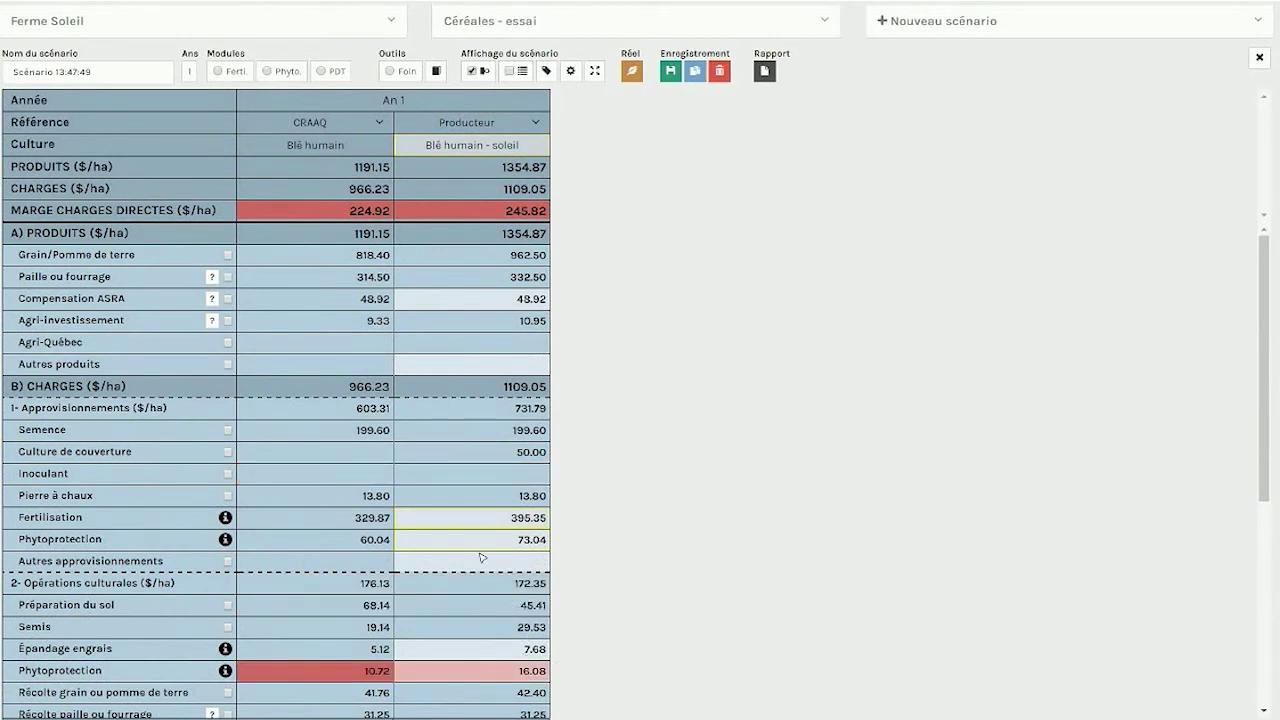
# - Hide the CRAAQ reference column so only the producer's wheat budget is shown
pyautogui.scroll(-1, 517, 580)
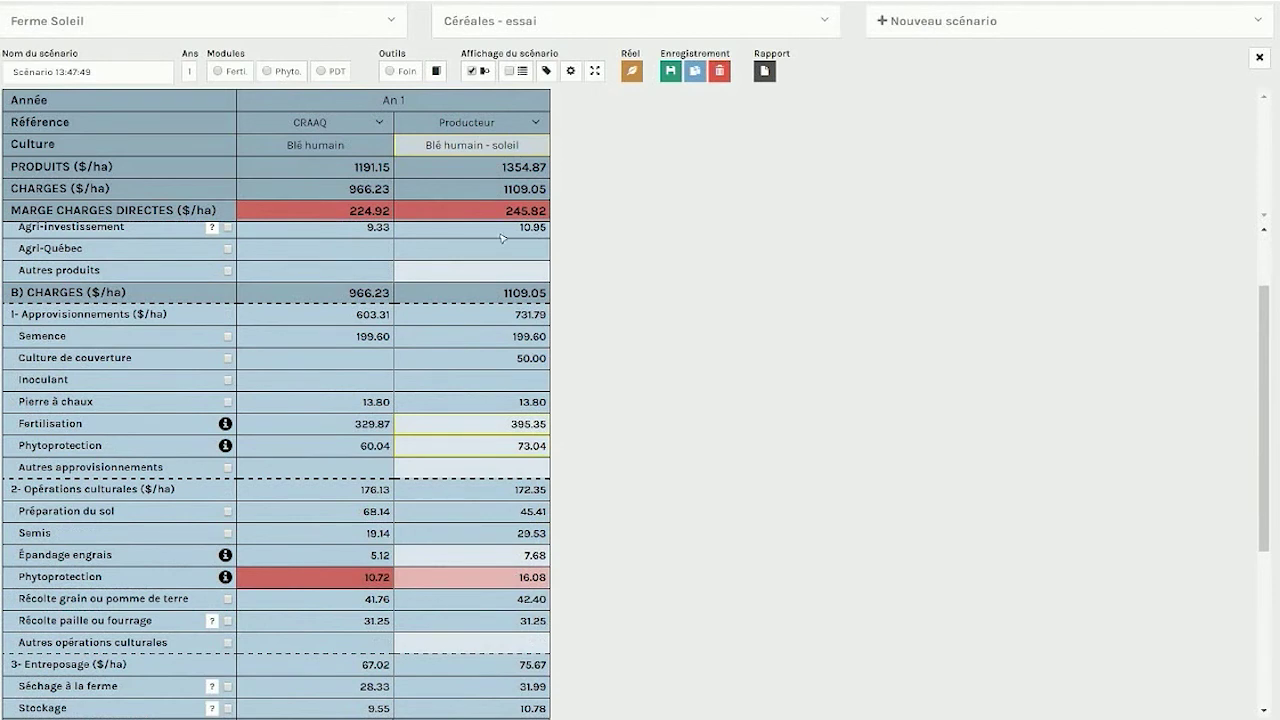
pyautogui.scroll(1, 503, 238)
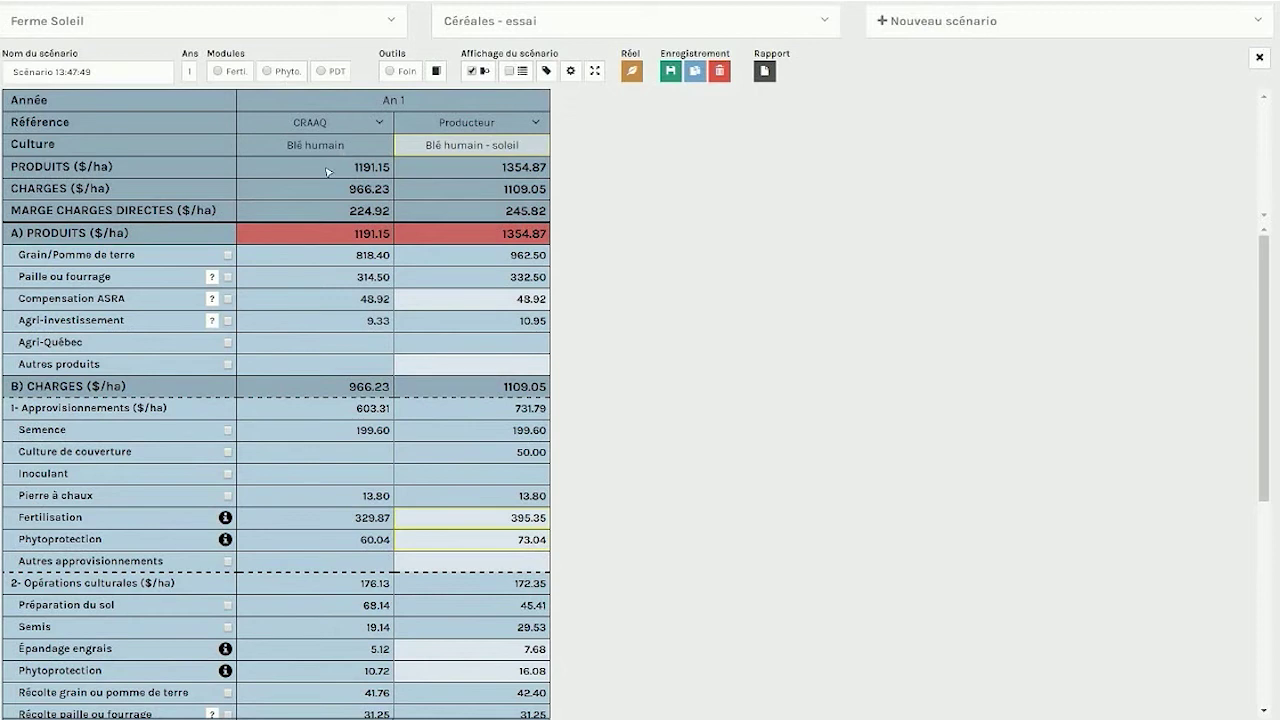
pyautogui.click(471, 71)
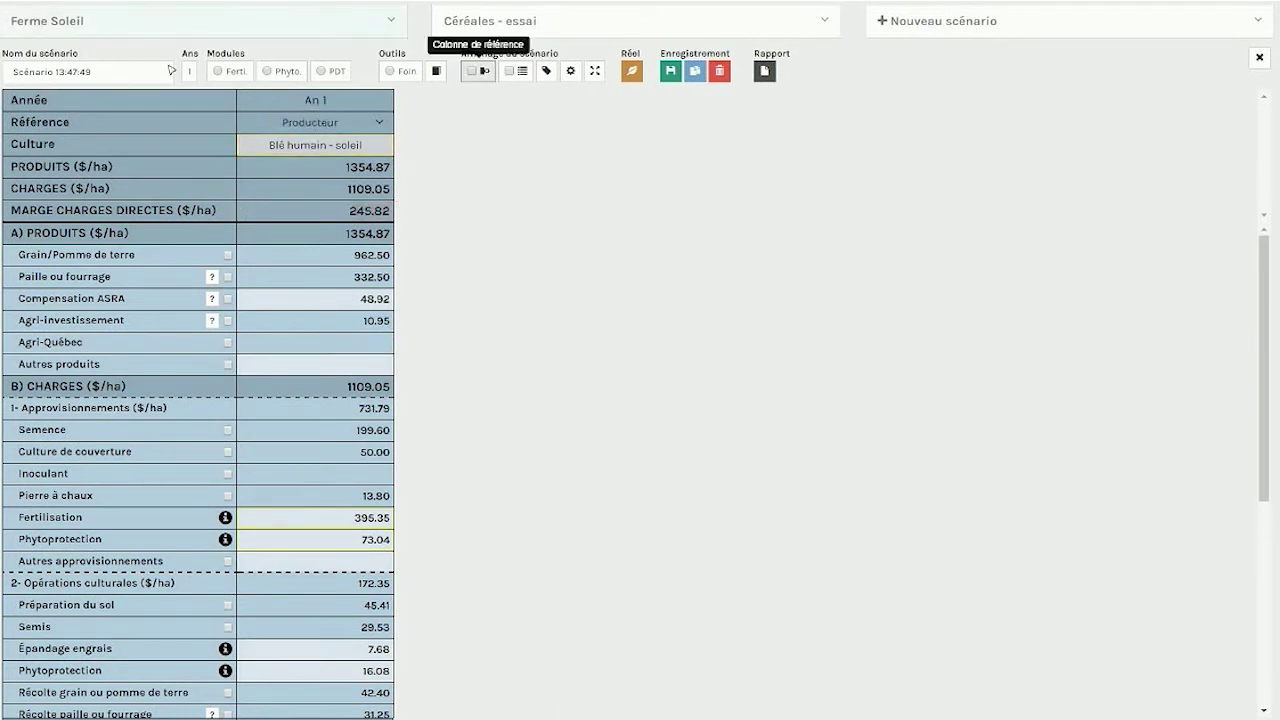
# - Rename the scenario to Essai céréales and add a second year with the CRAAQ crop Blé humain biologique
pyautogui.click(229, 70)
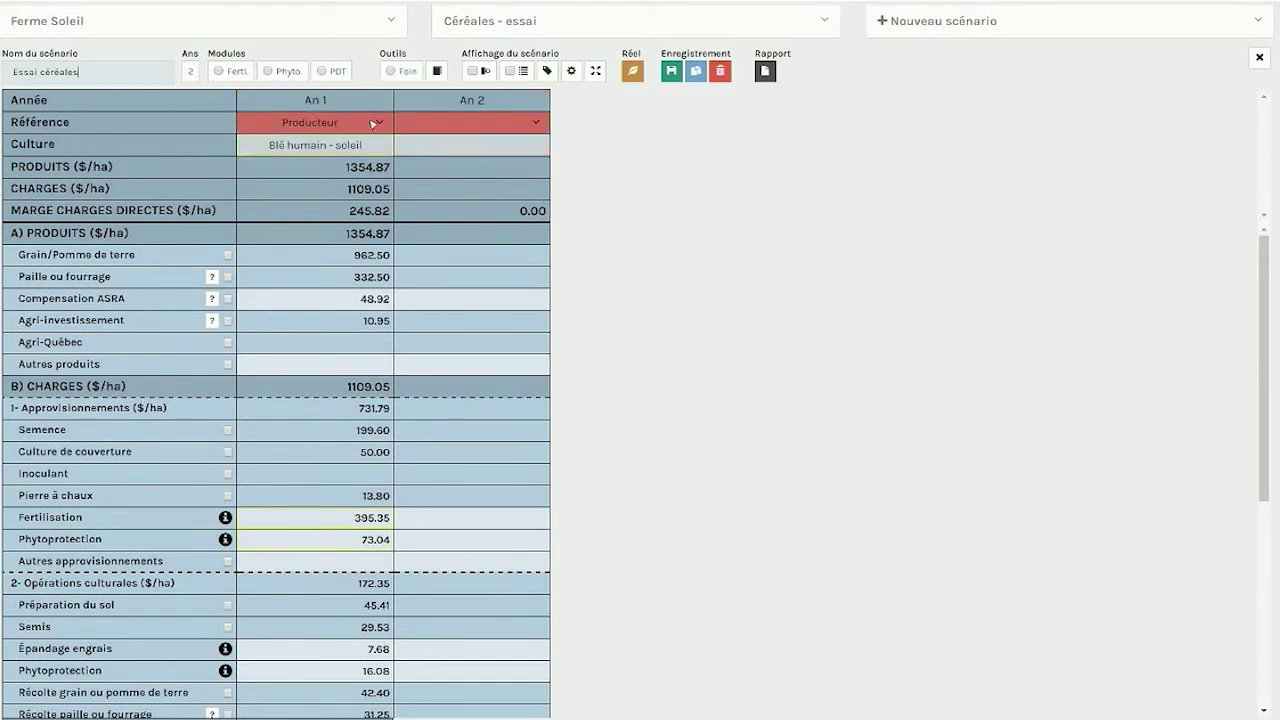
pyautogui.click(540, 146)
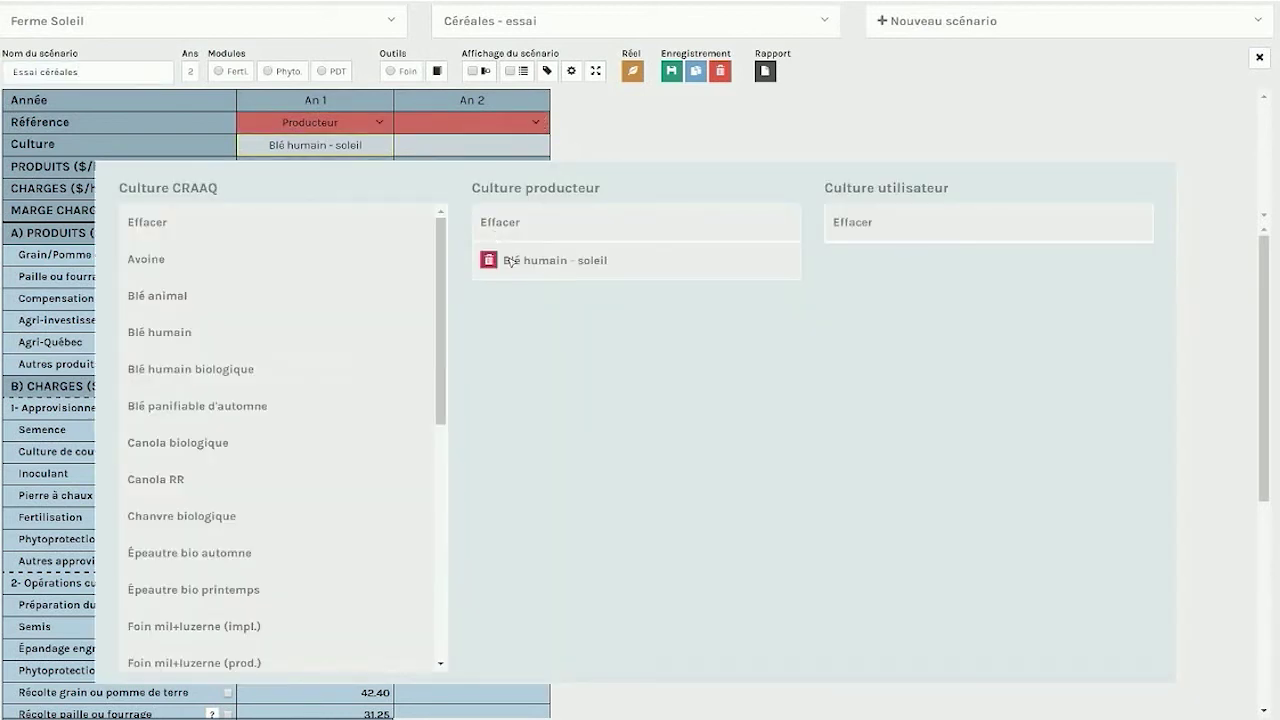
pyautogui.click(168, 371)
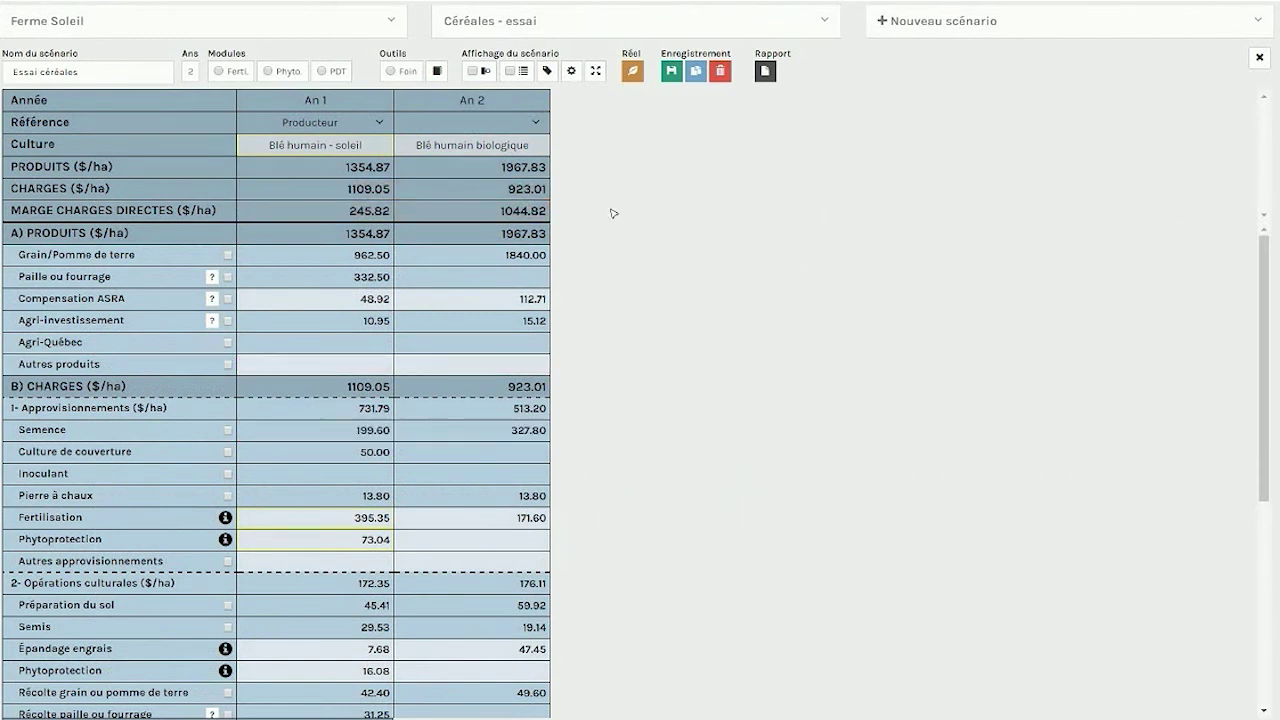
pyautogui.click(672, 291)
# - Expand the Grain/Pomme de terre details and set the An 2 organic wheat's yield to 3500 kg/ha
pyautogui.click(228, 255)
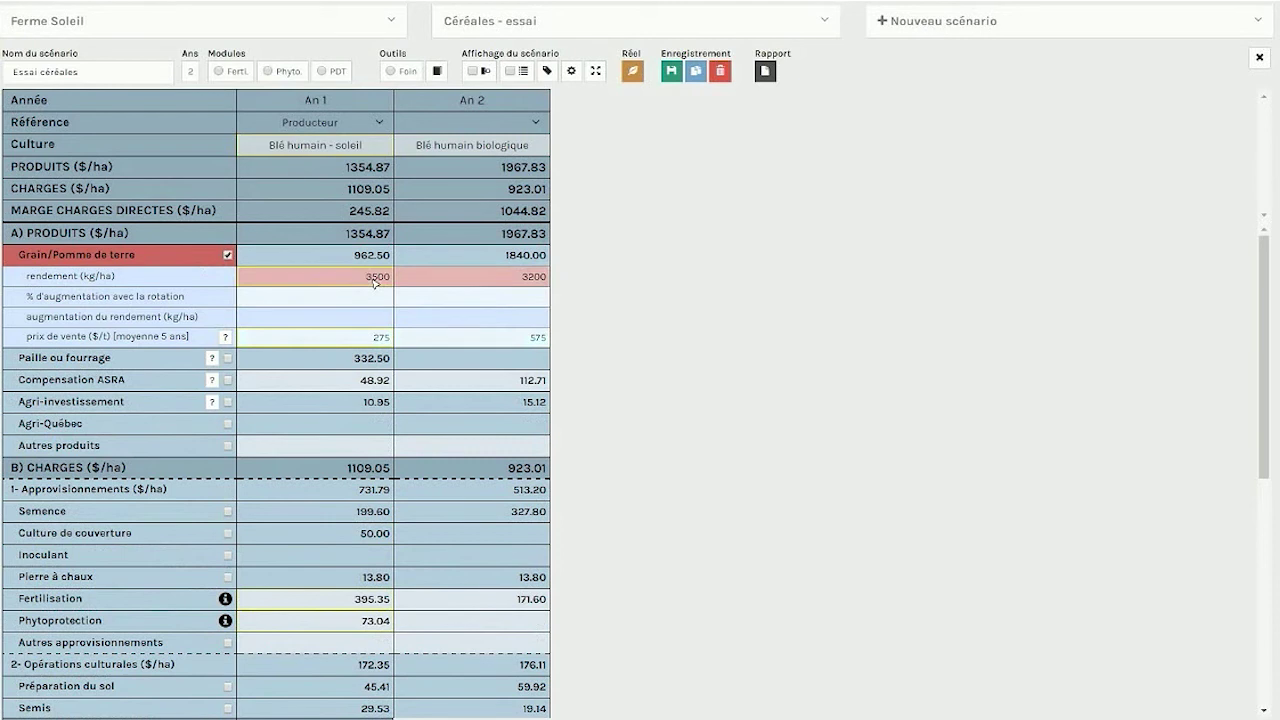
pyautogui.click(502, 277)
pyautogui.write('3500')
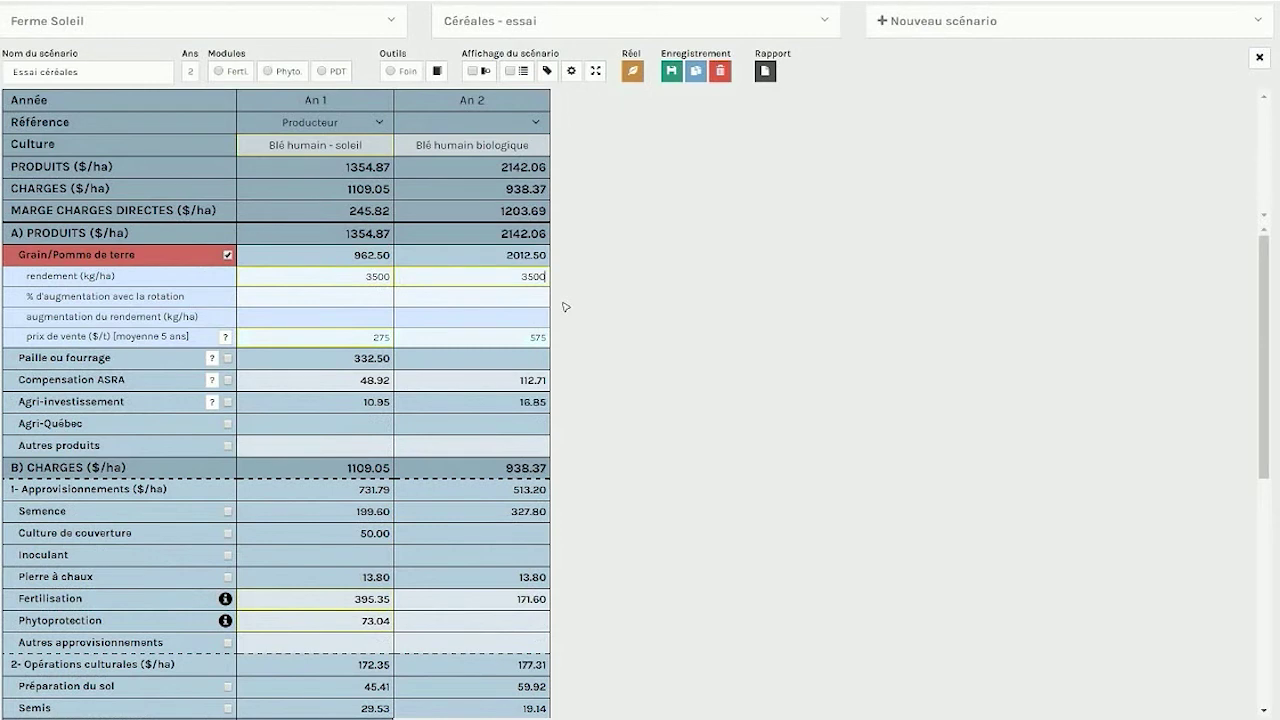
pyautogui.press('Return')
pyautogui.click(661, 316)
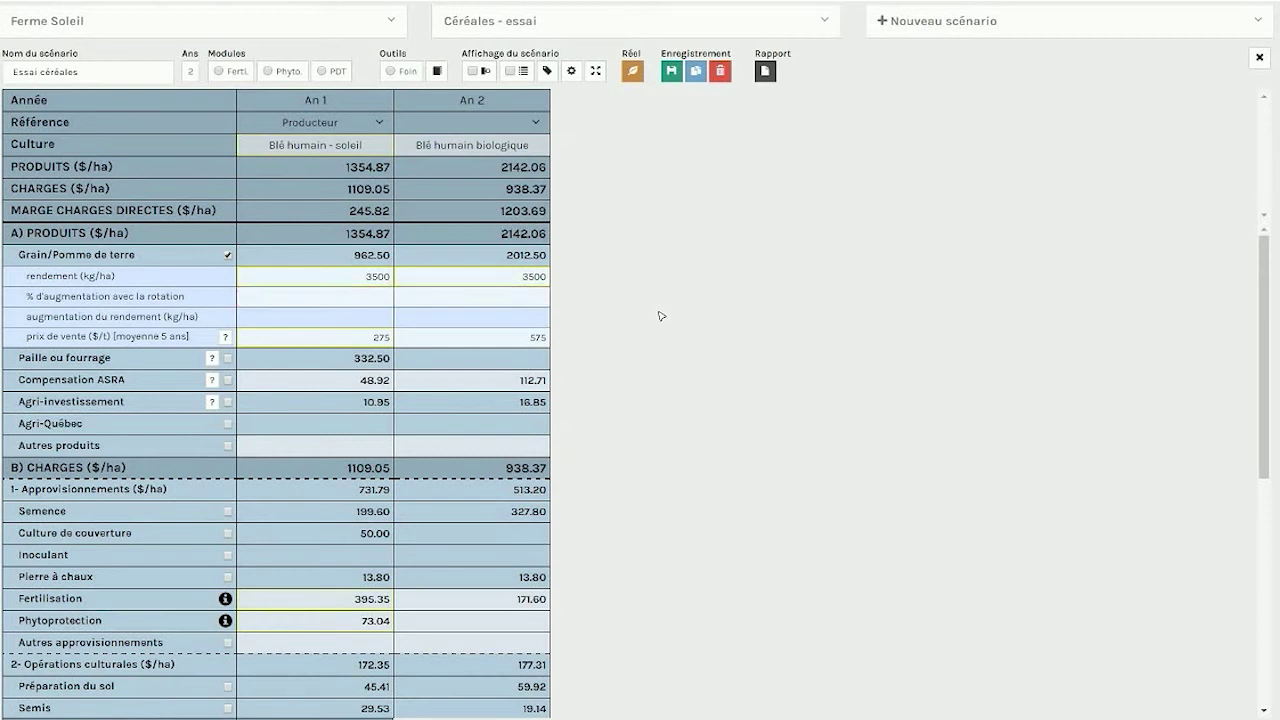
# - Set An 2's rotation yield increase to -20 % and selling price to 450 $/t, and collapse the grain details
pyautogui.write('-20')
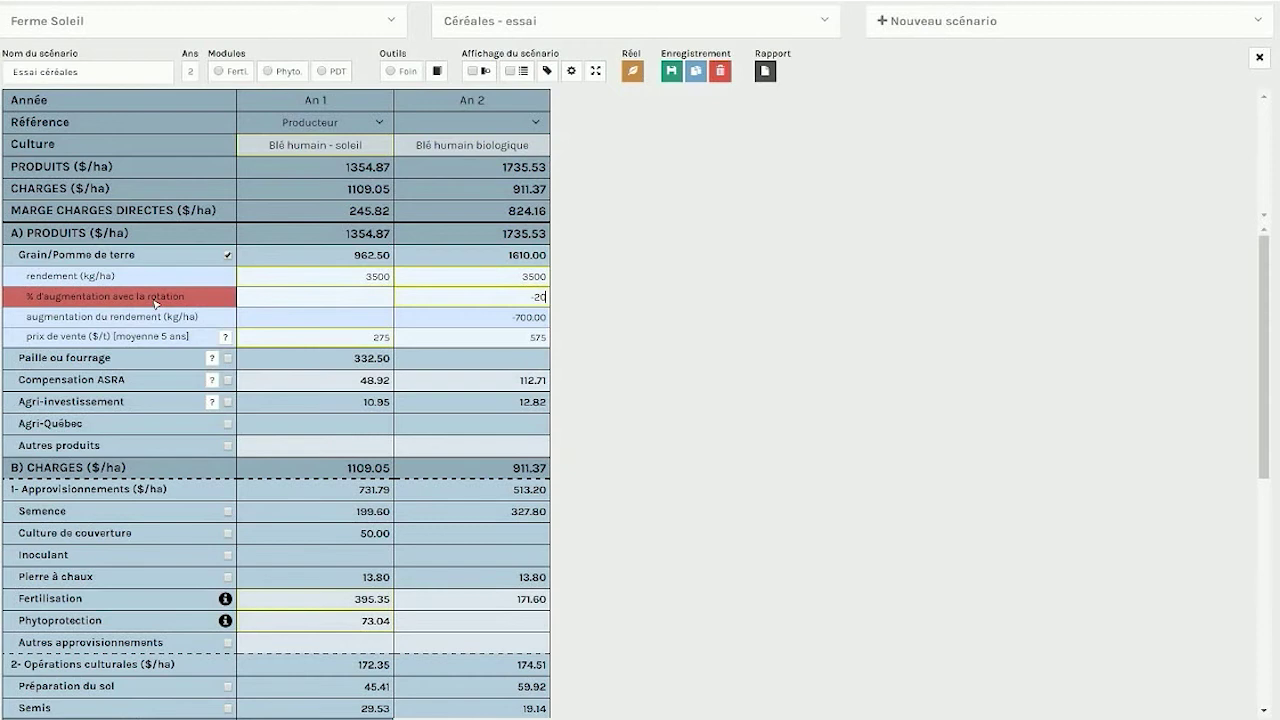
pyautogui.click(544, 304)
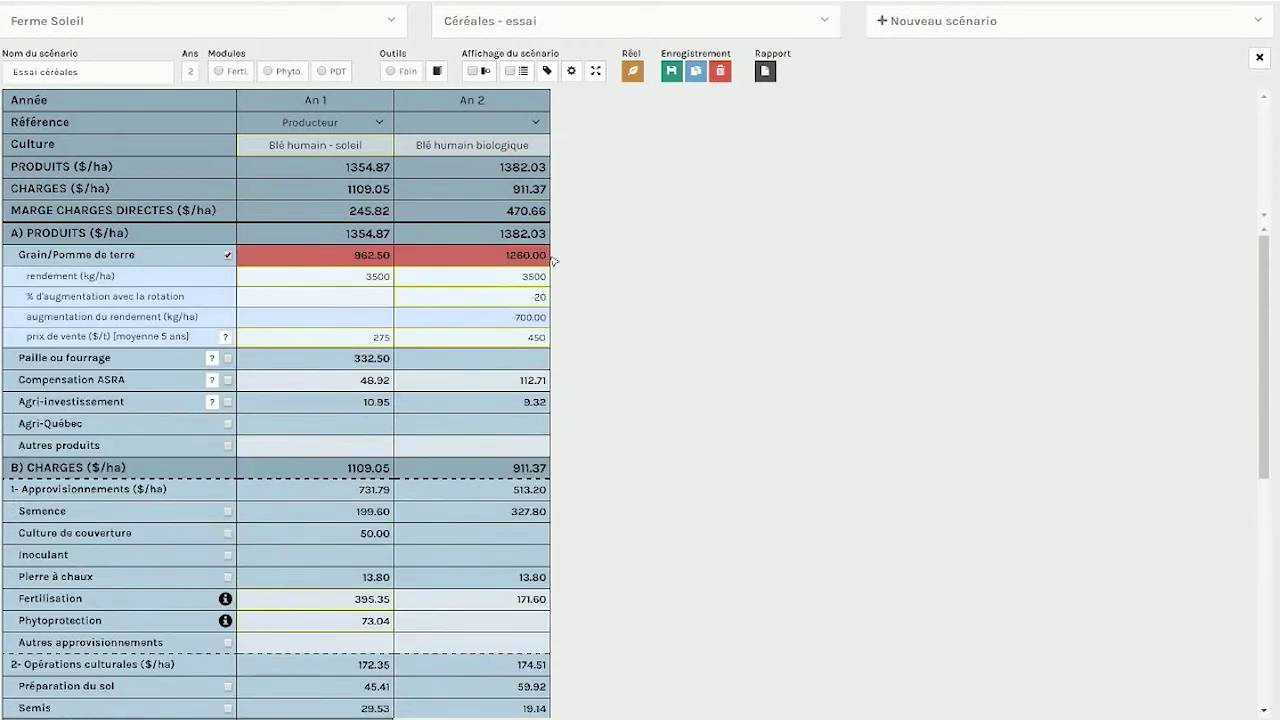
pyautogui.click(228, 255)
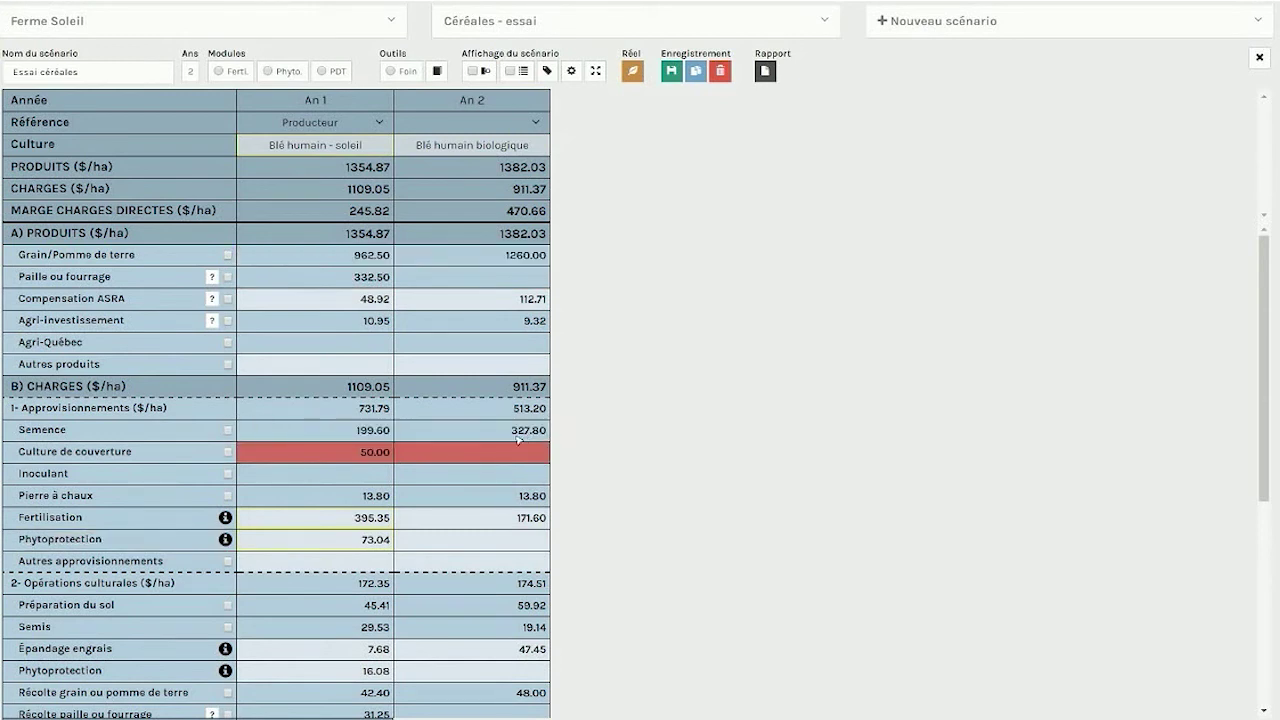
# - Check the Semence details and set An 2's cover crop to the user-saved Moutarde-radis reference priced at $5.00
pyautogui.click(228, 430)
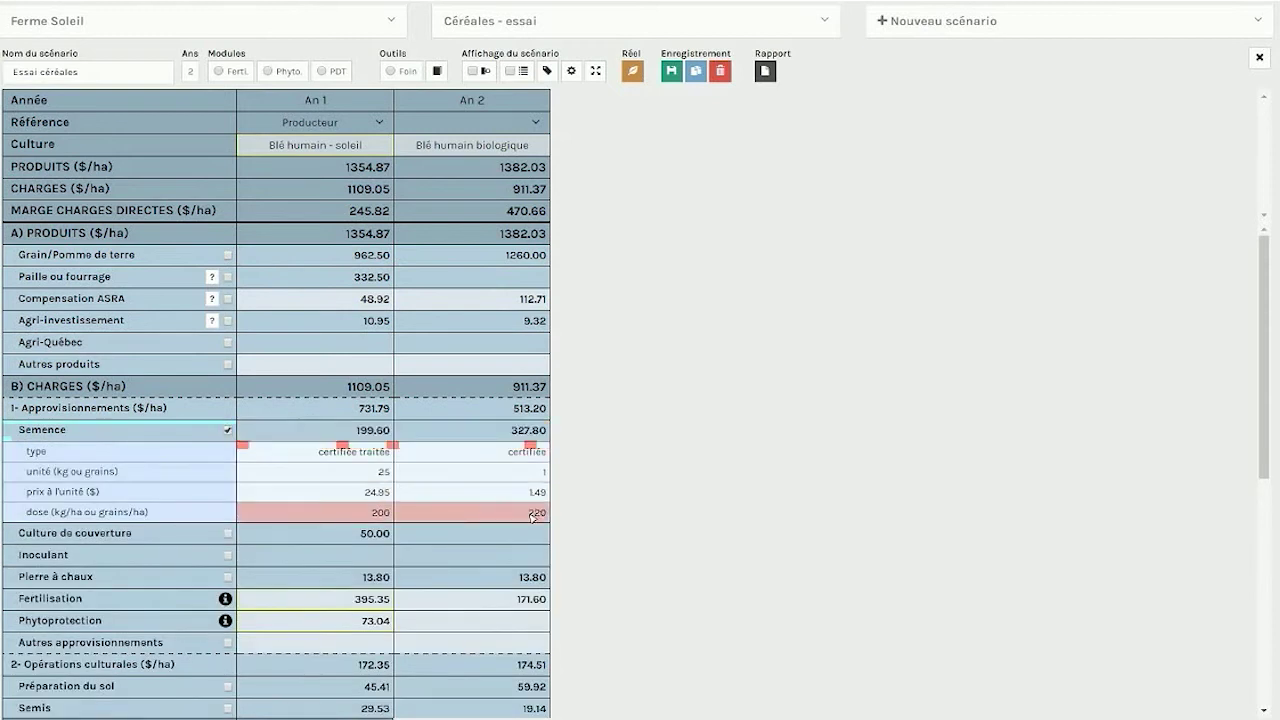
pyautogui.click(228, 430)
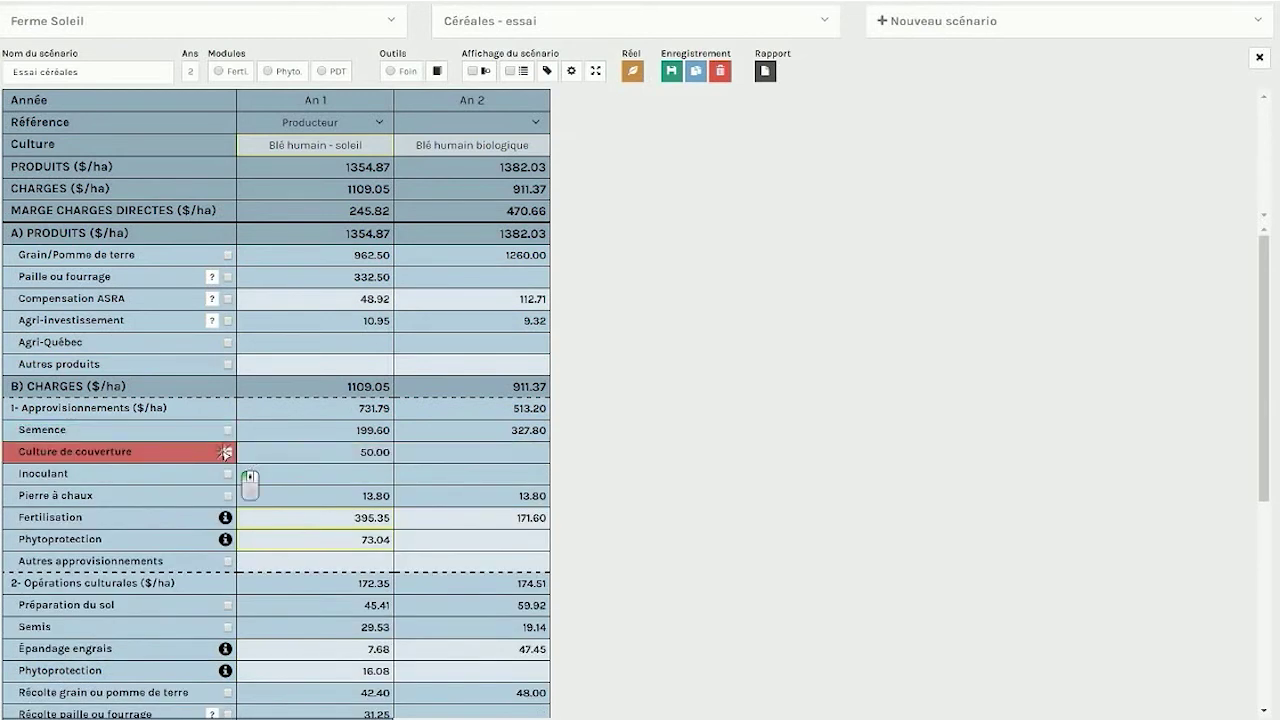
pyautogui.click(535, 470)
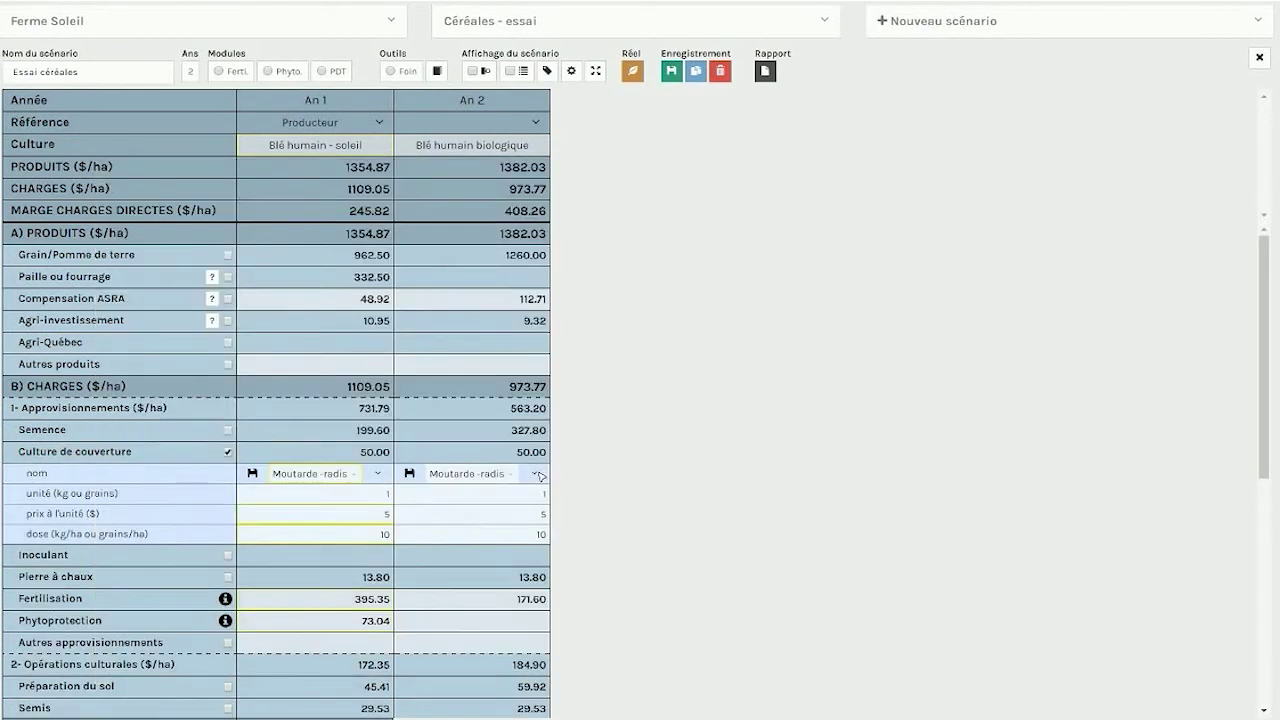
pyautogui.click(540, 476)
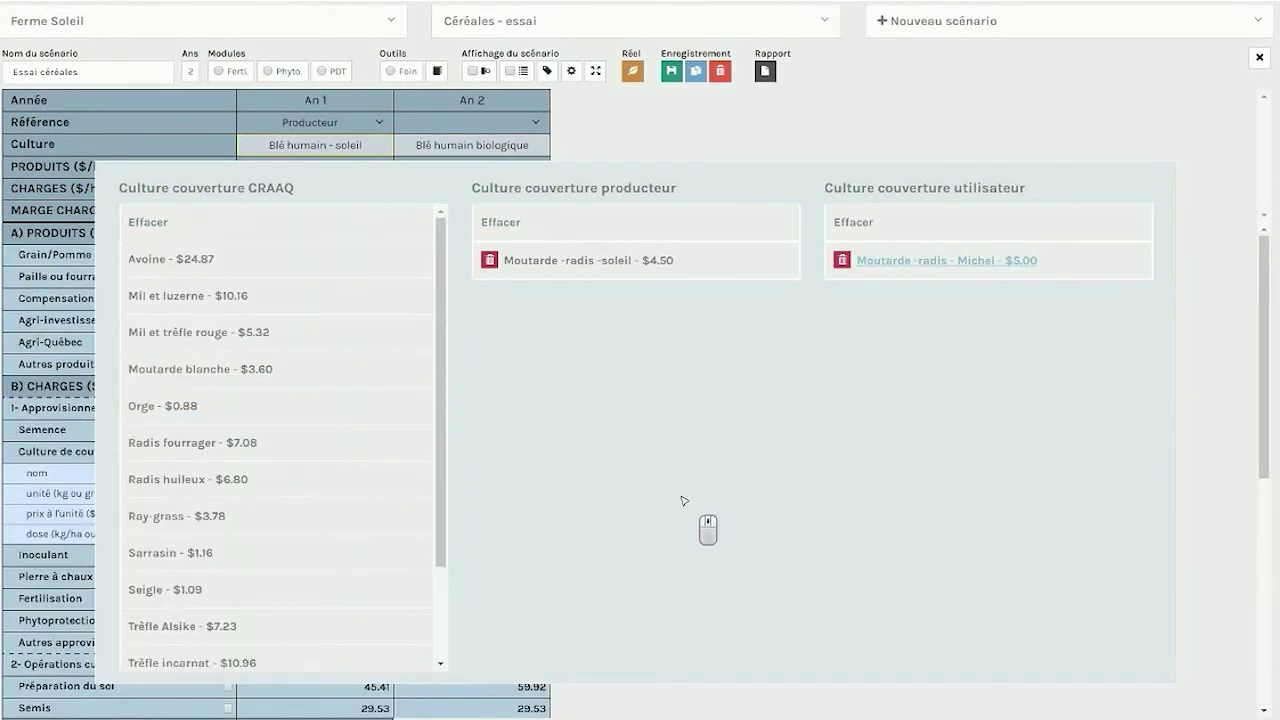
# - In the fertilisation module, set An 2's spring/summer organic fertiliser to the producer's Fumier dindon voisin at $7.00, and close the module
pyautogui.scroll(-2, 684, 500)
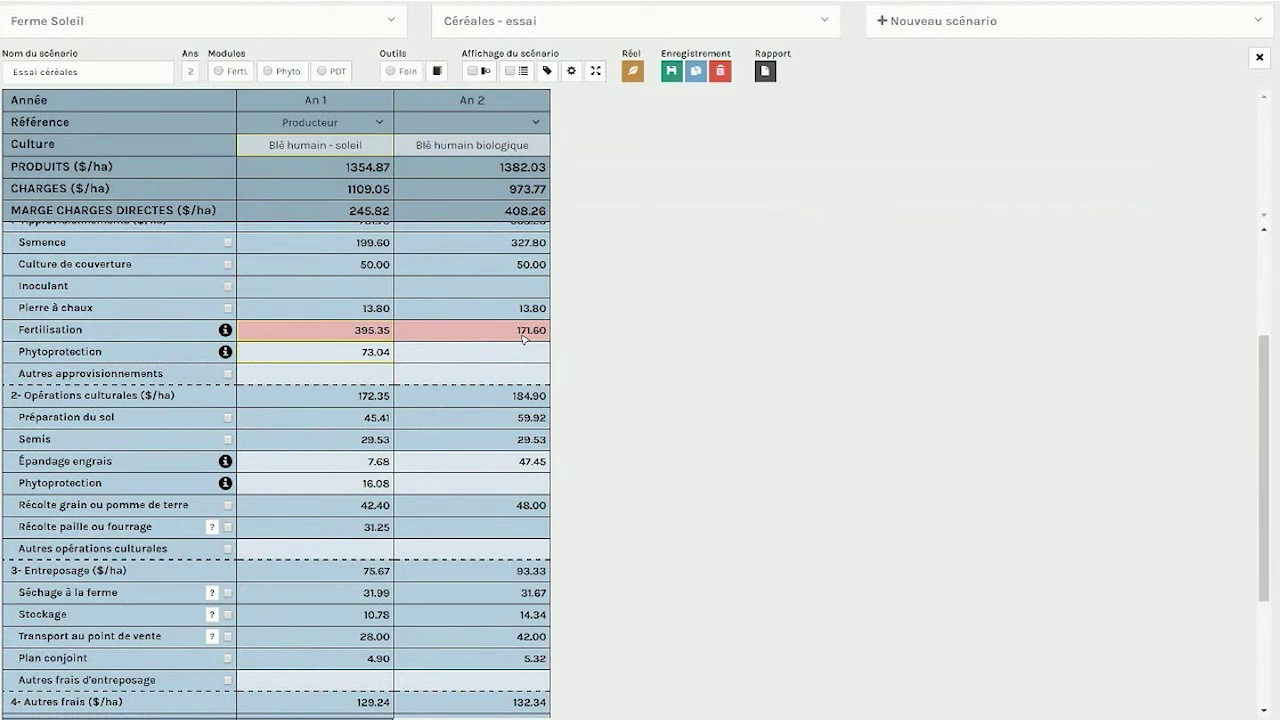
pyautogui.click(218, 71)
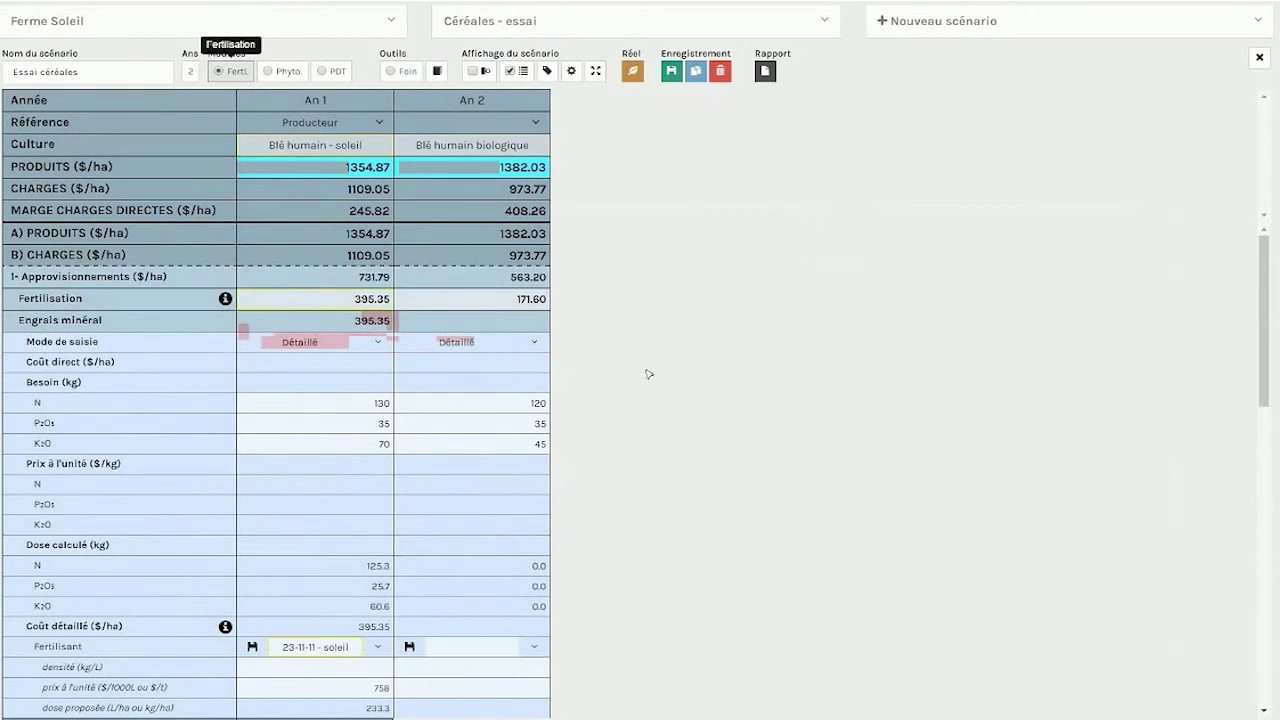
pyautogui.scroll(-10, 648, 374)
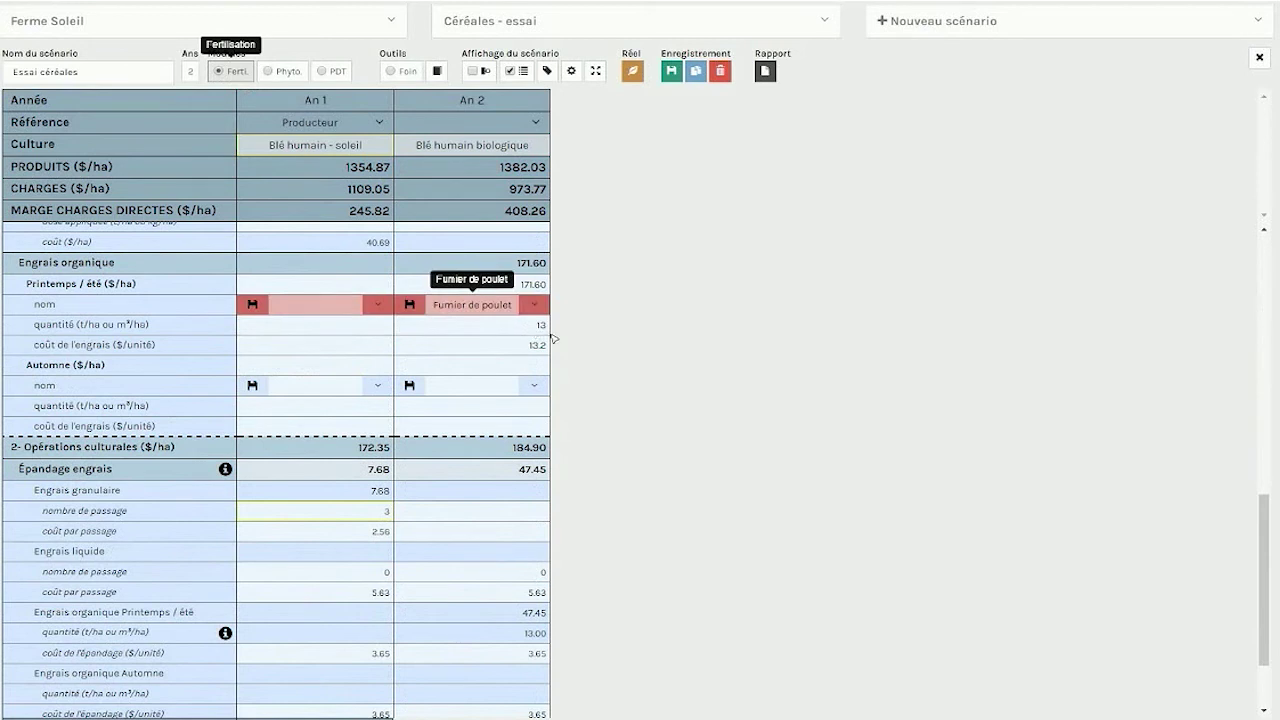
pyautogui.scroll(5, 545, 335)
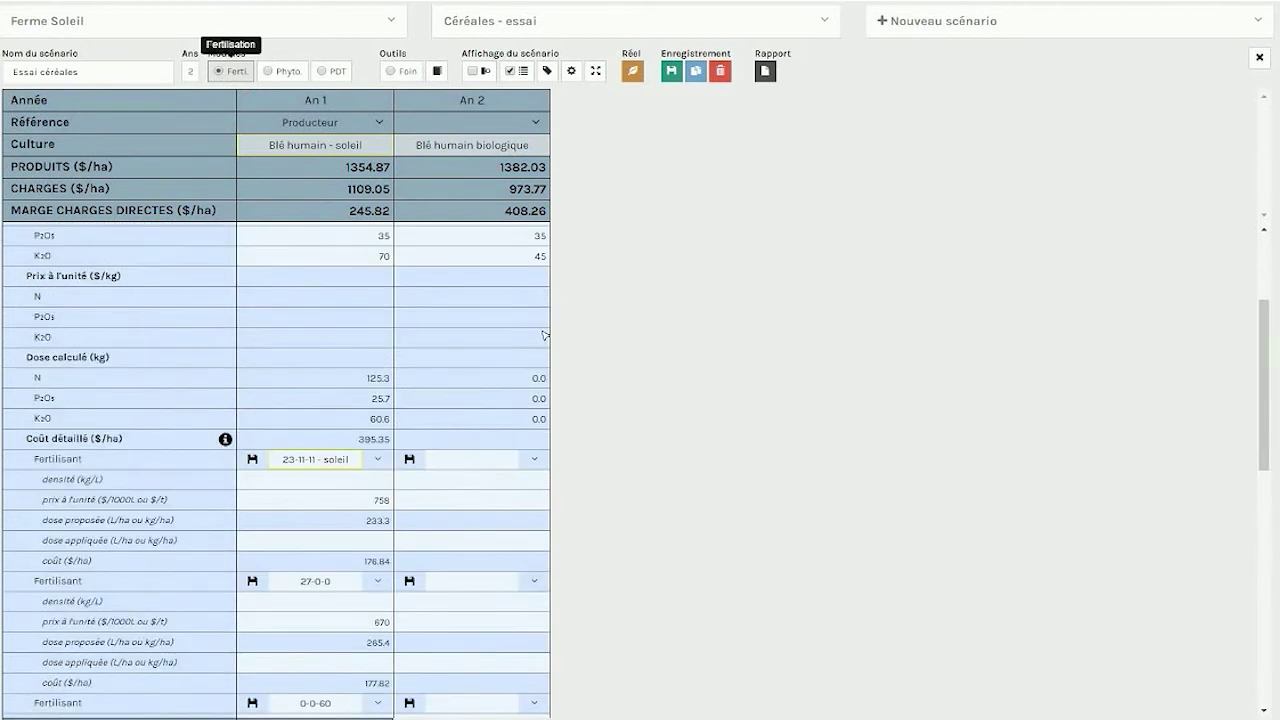
pyautogui.scroll(-10, 545, 341)
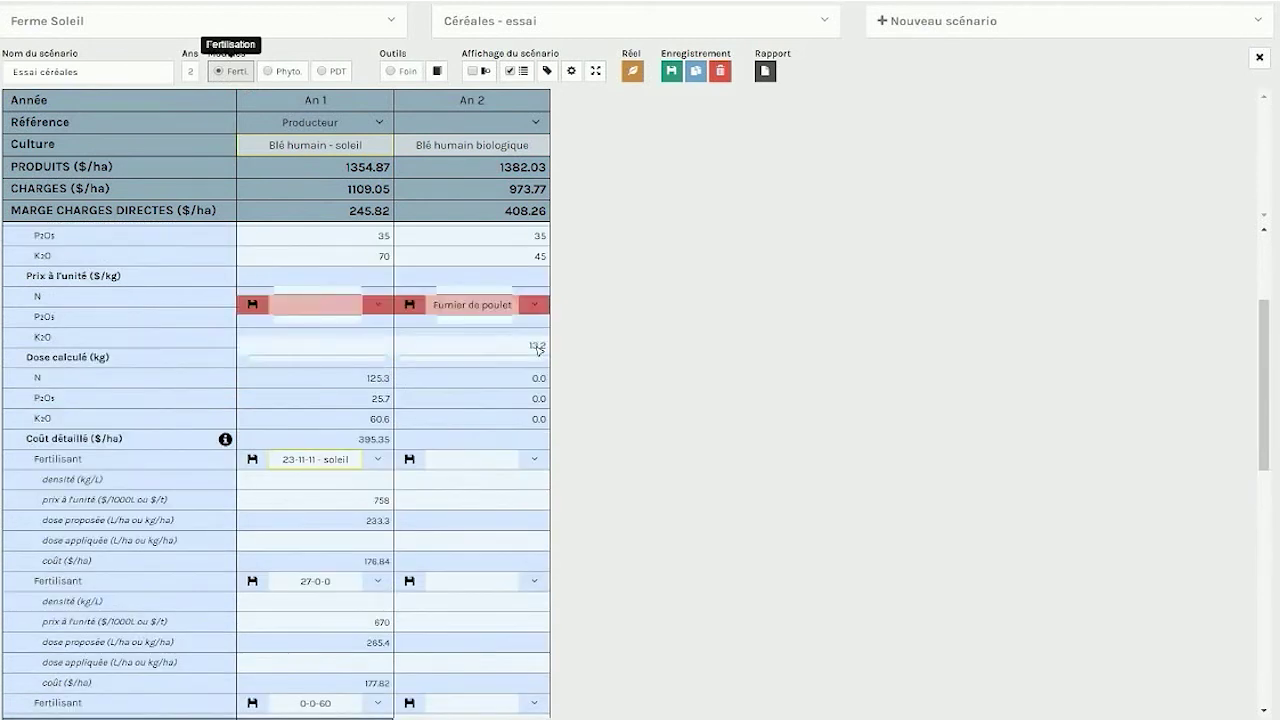
pyautogui.click(534, 292)
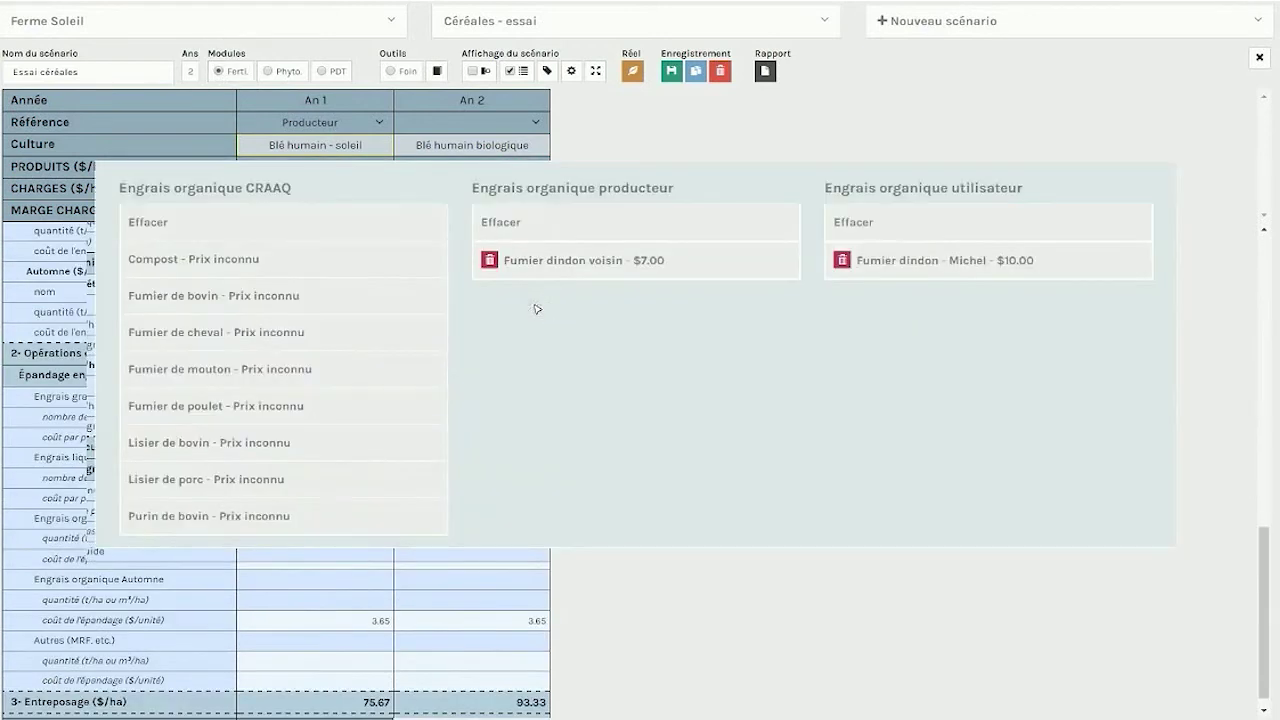
pyautogui.click(600, 262)
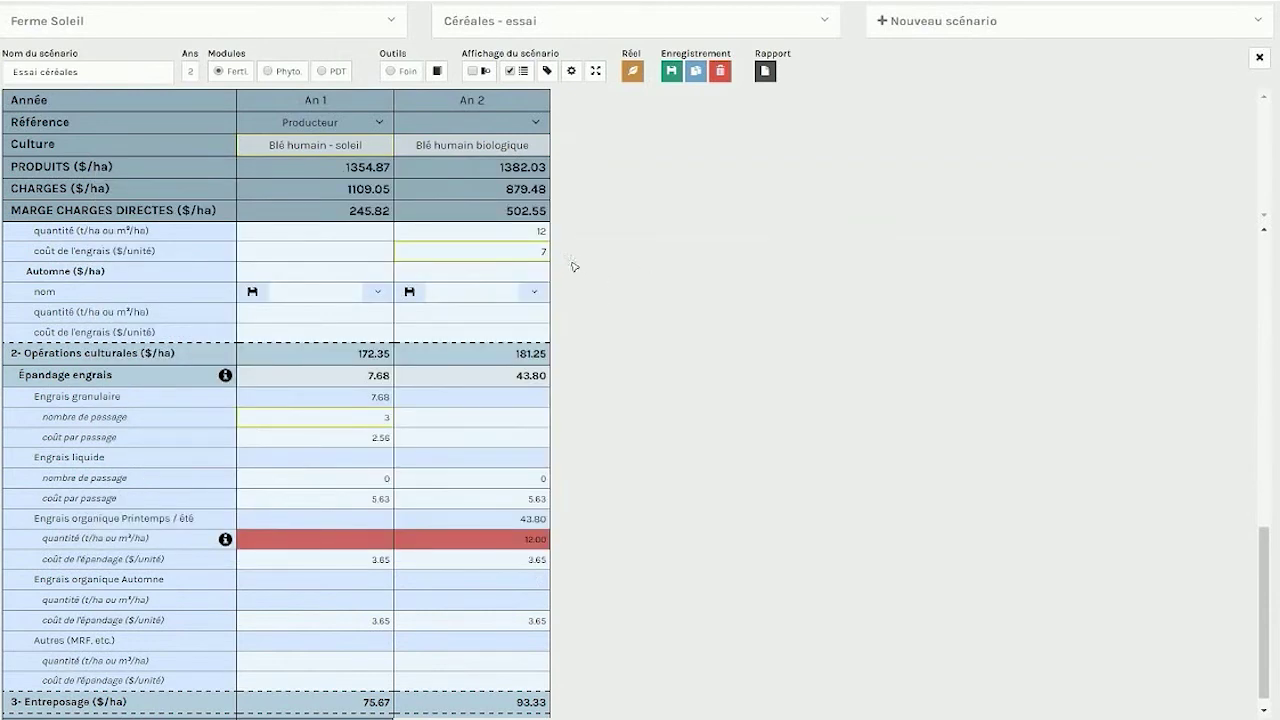
pyautogui.scroll(2, 519, 477)
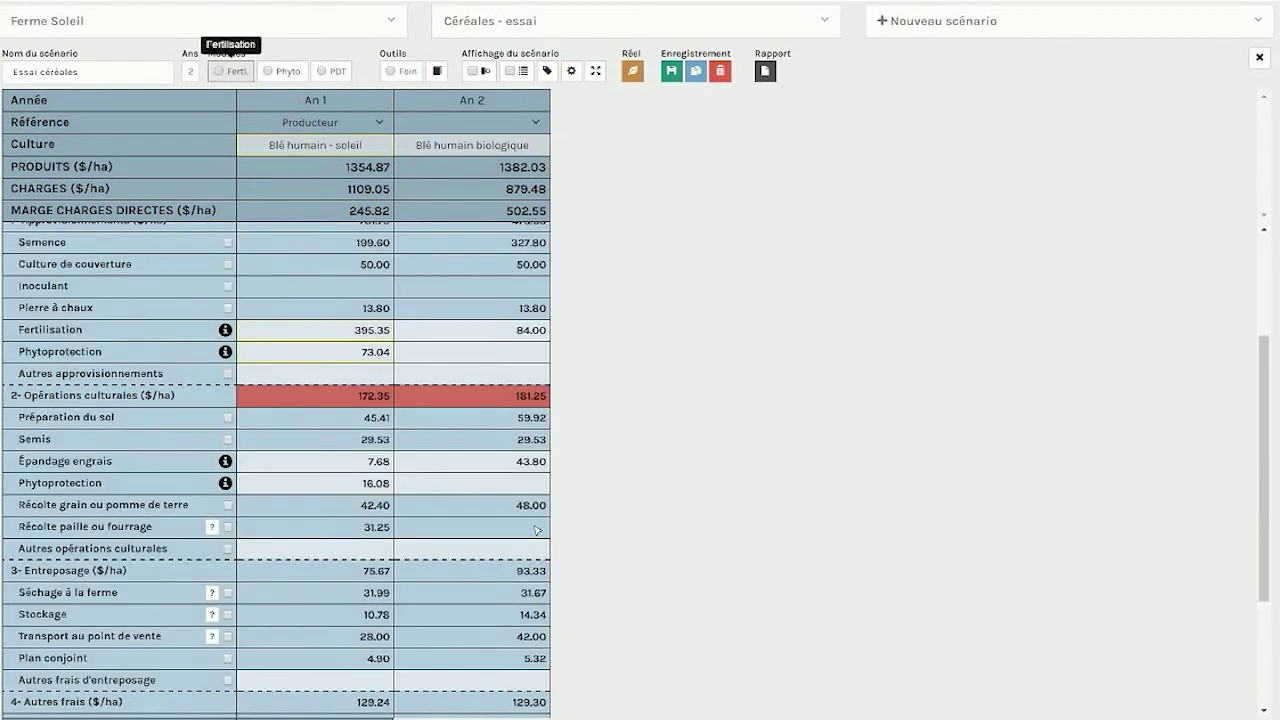
pyautogui.click(592, 391)
pyautogui.click(222, 75)
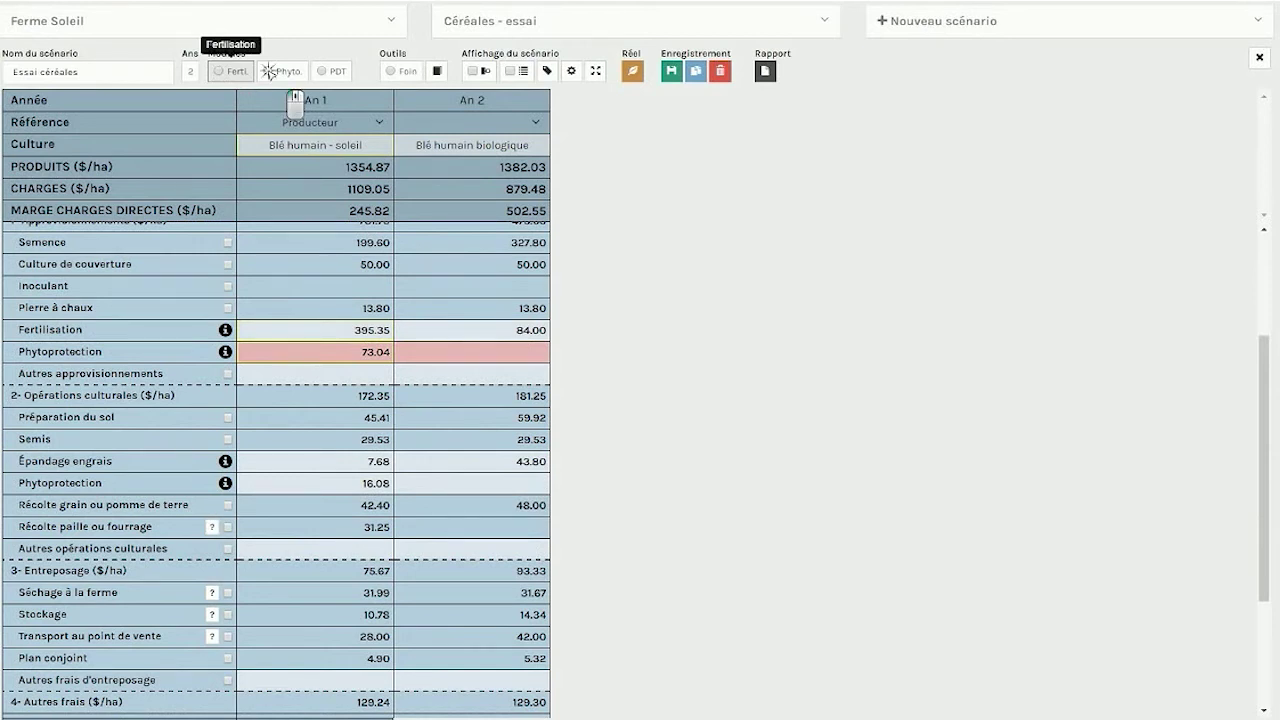
# - In the phytoprotection module, set An 2 to 1 Houe rotative pass and 2 Peigne passes, and close the module
pyautogui.click(500, 352)
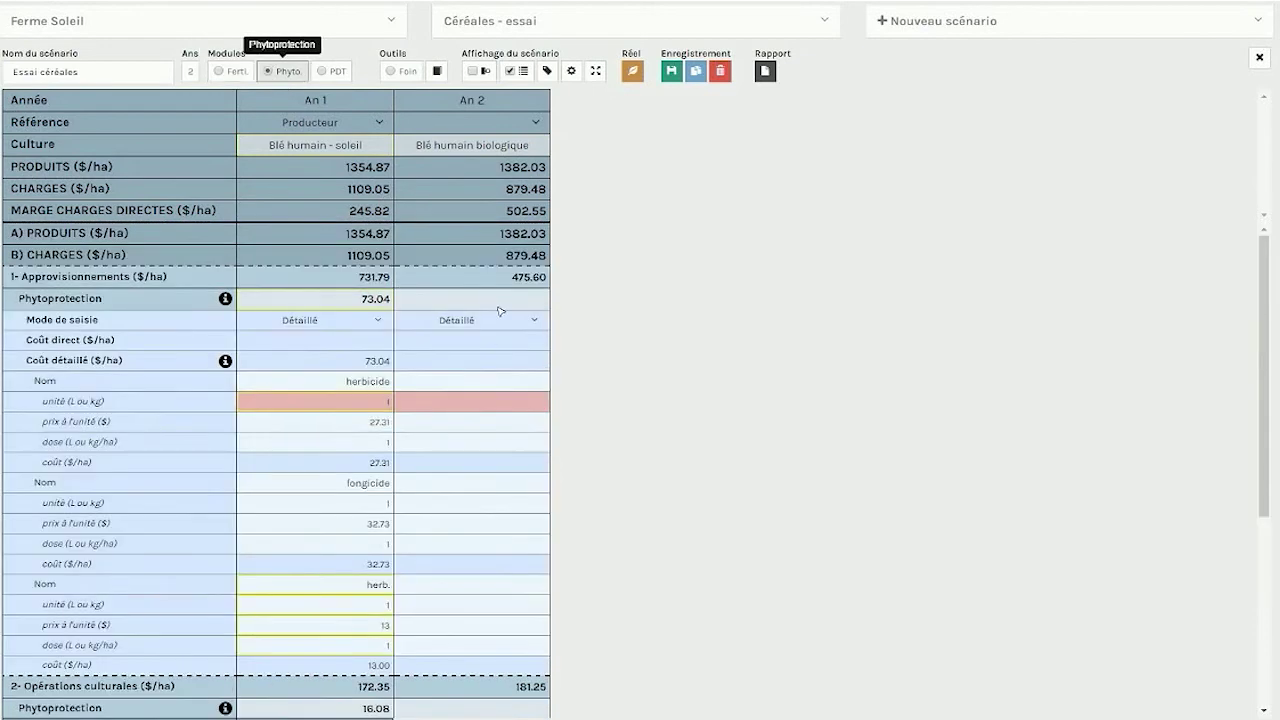
pyautogui.scroll(-5, 491, 560)
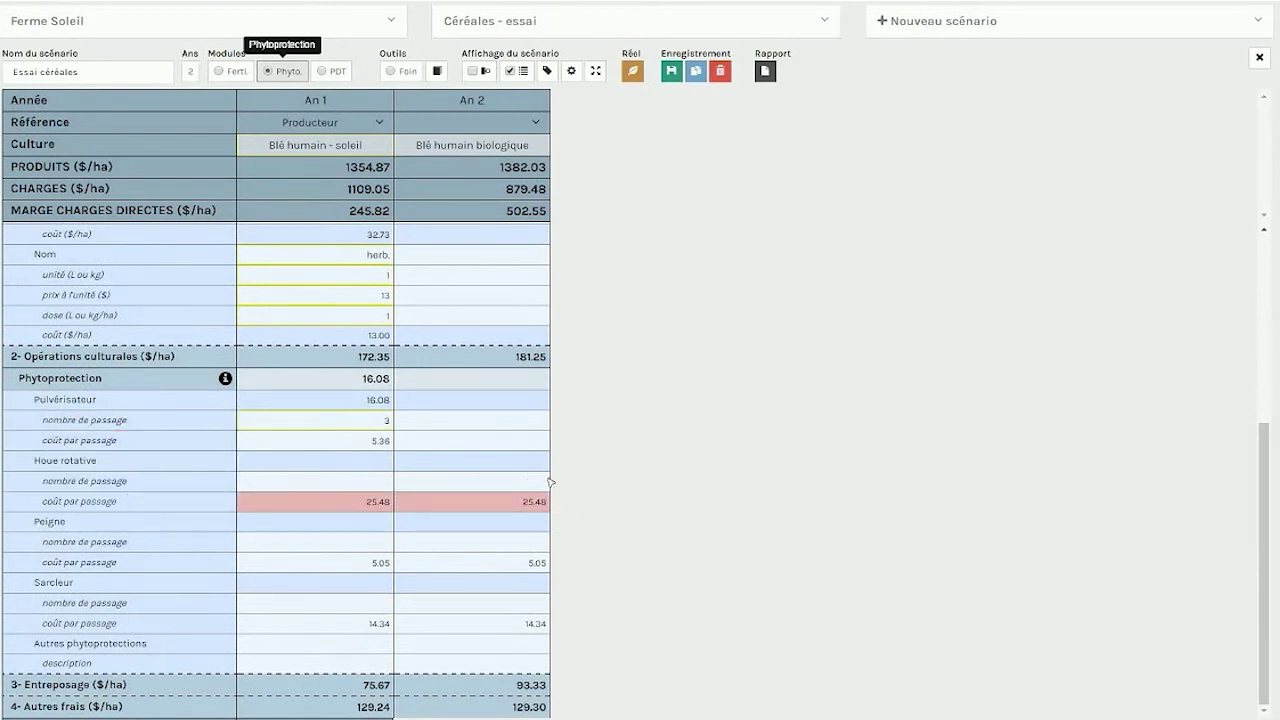
pyautogui.write('1')
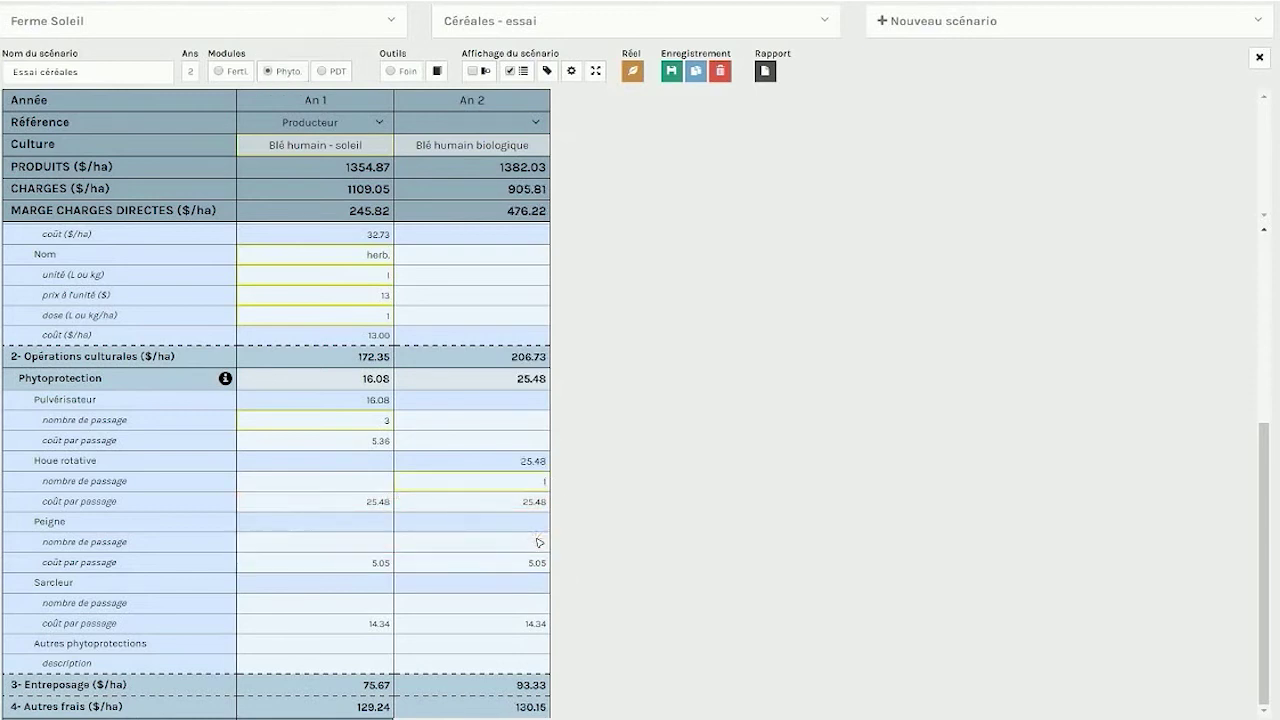
pyautogui.write('2')
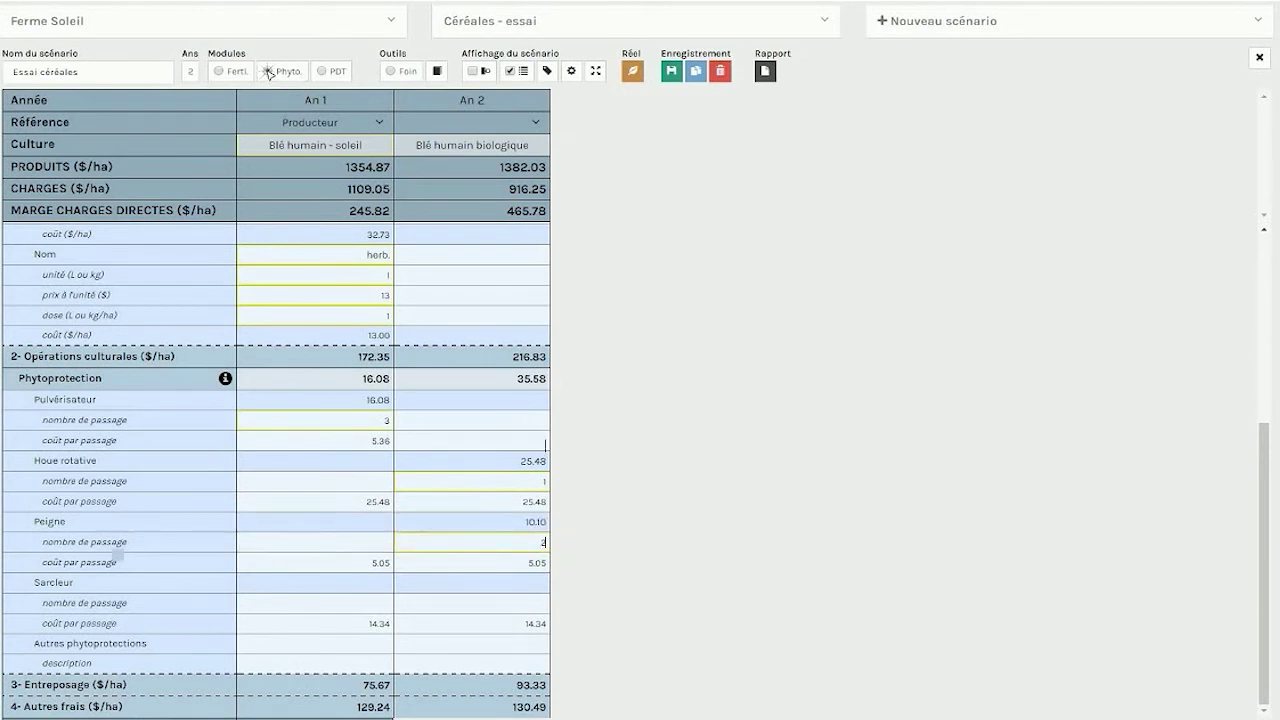
pyautogui.click(268, 71)
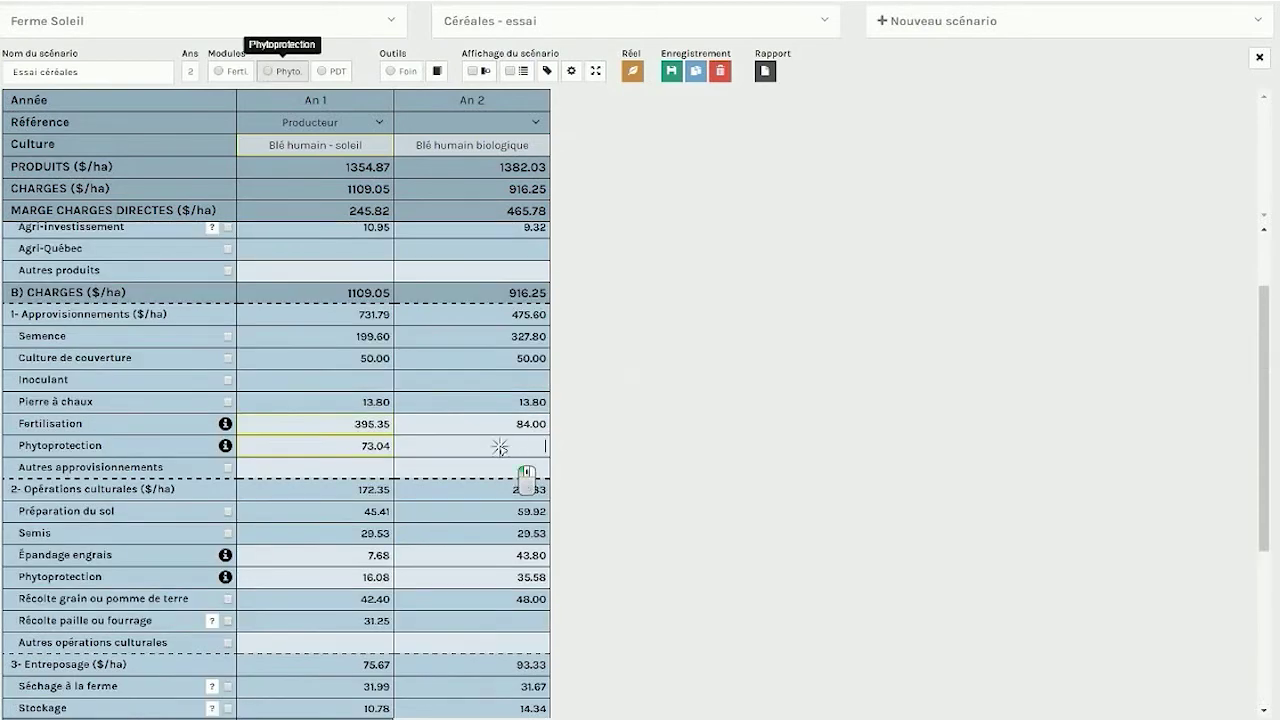
# - Reopen the phytoprotection module to examine the products and passes of both years, and close it again
pyautogui.click(268, 76)
pyautogui.click(268, 76)
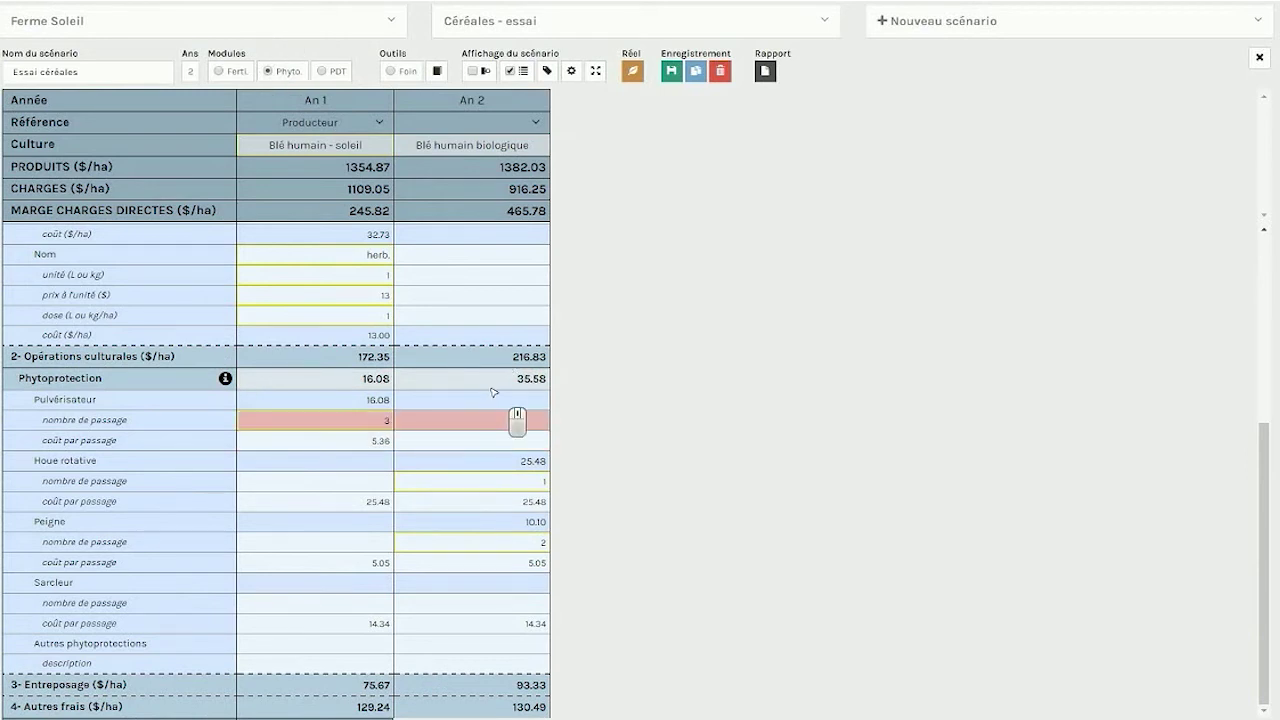
pyautogui.scroll(1, 493, 390)
pyautogui.scroll(-1, 493, 390)
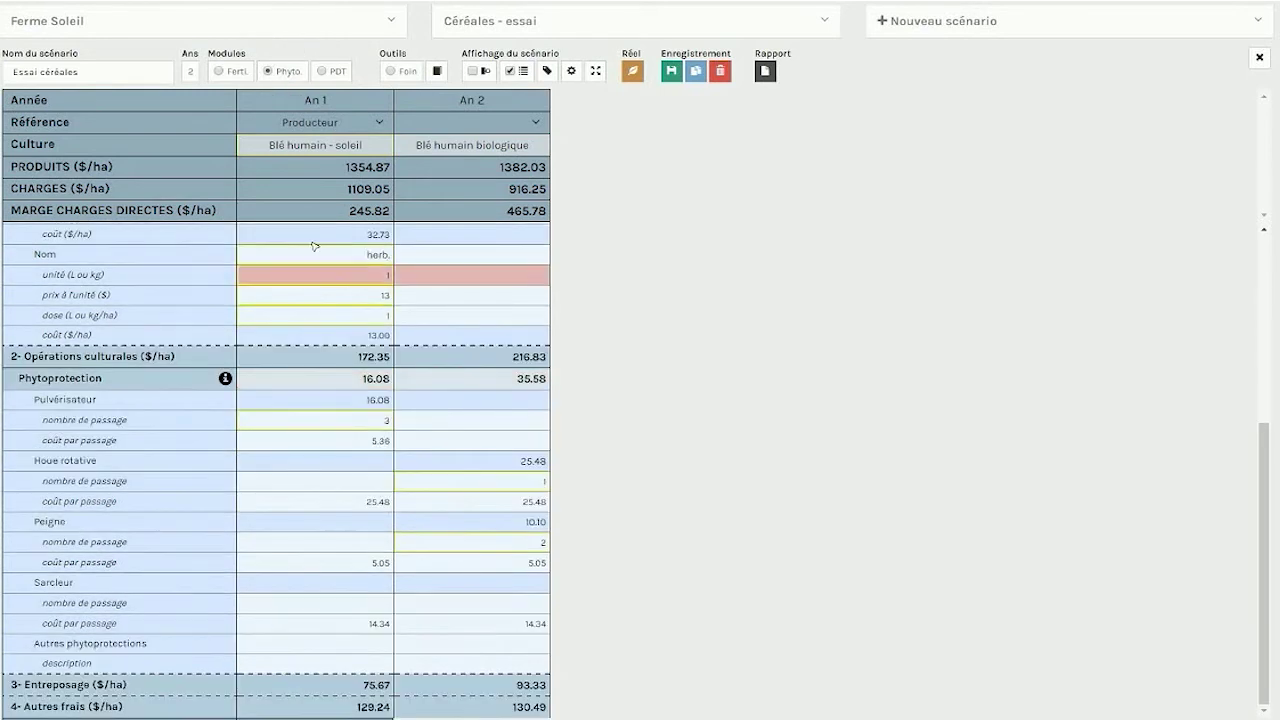
pyautogui.click(267, 72)
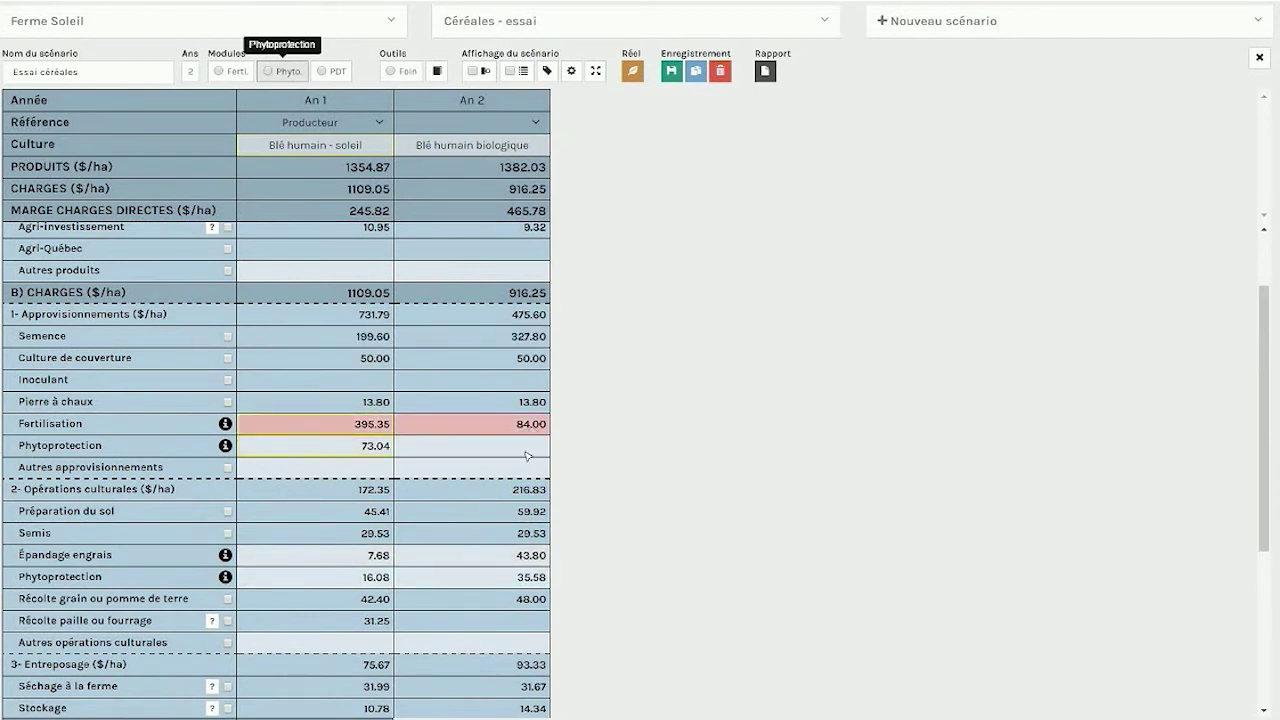
# - Expand the Préparation du sol details and set the An 2 organic wheat's soil type to Argile
pyautogui.click(228, 511)
pyautogui.click(535, 532)
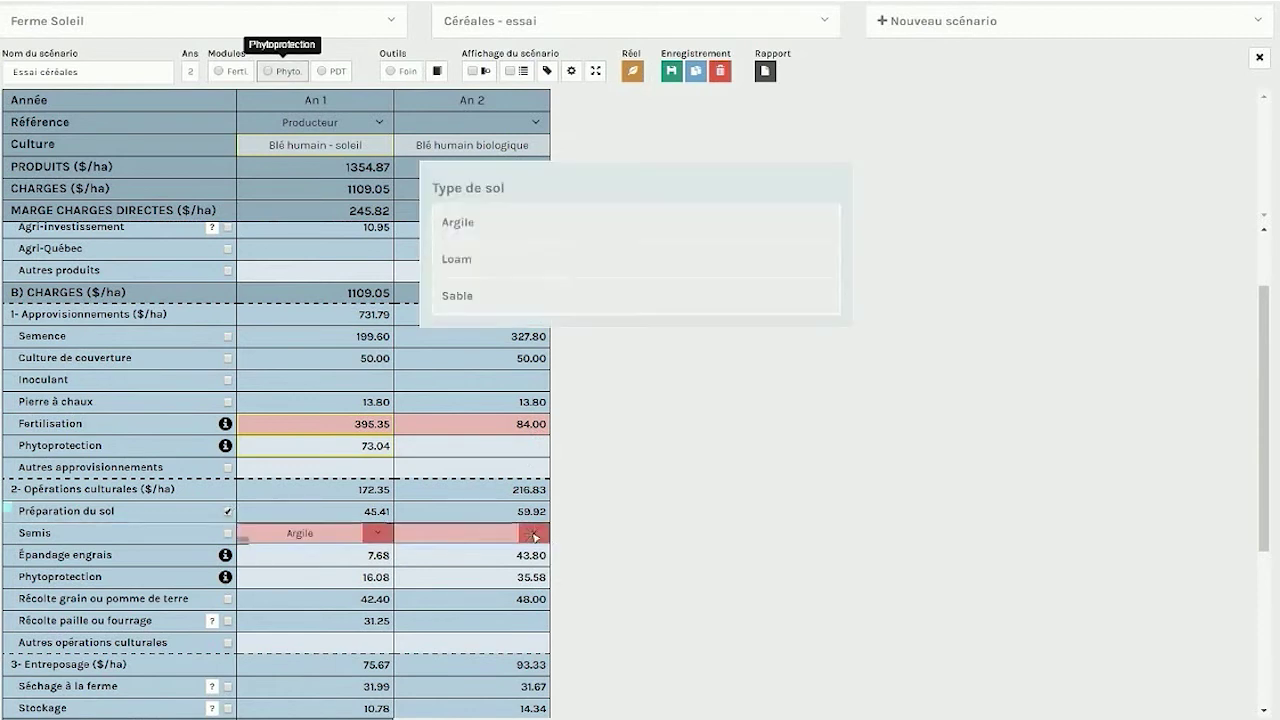
pyautogui.click(454, 221)
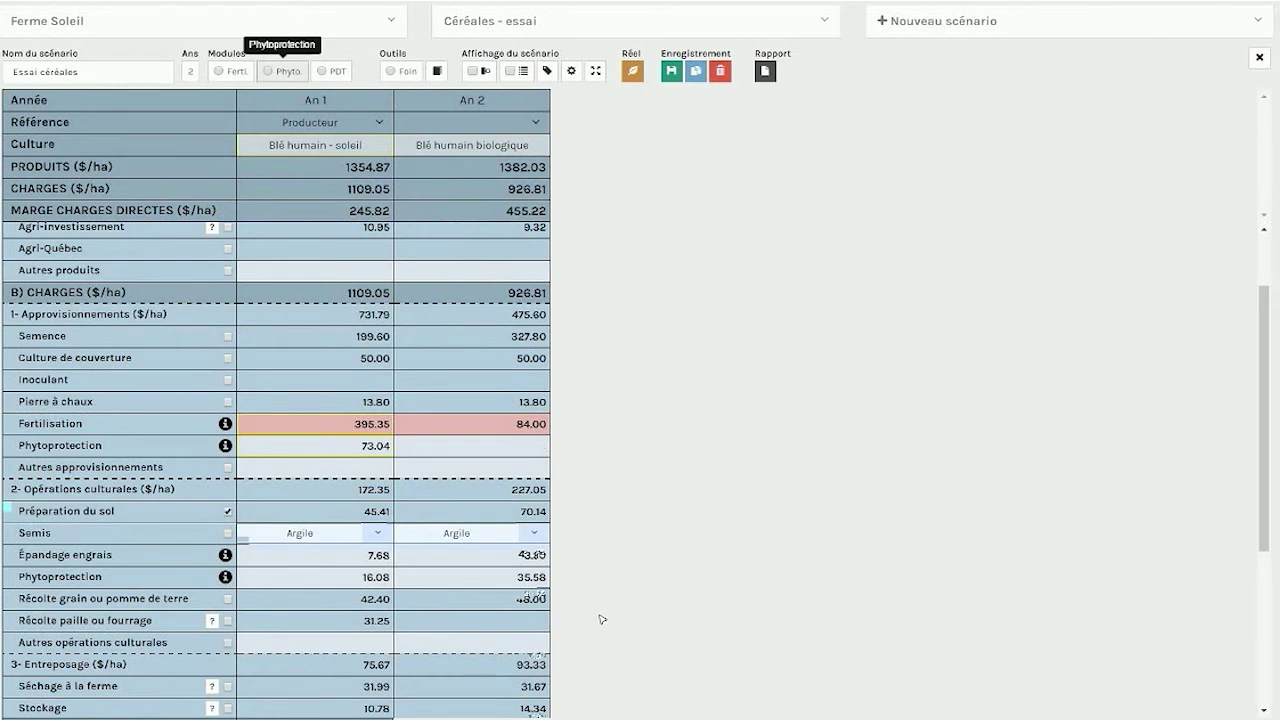
# - Examine the Préparation du sol passes and costs per pass for both years, and collapse the details
pyautogui.scroll(-1, 605, 610)
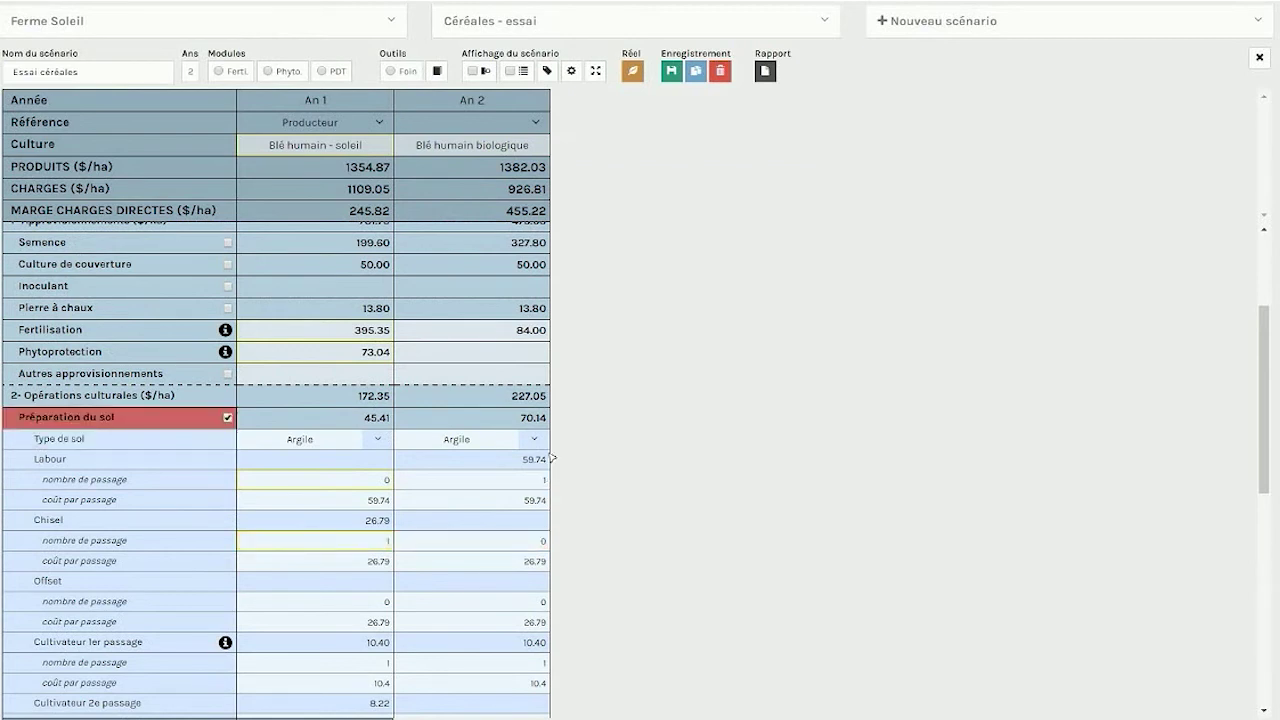
pyautogui.click(532, 418)
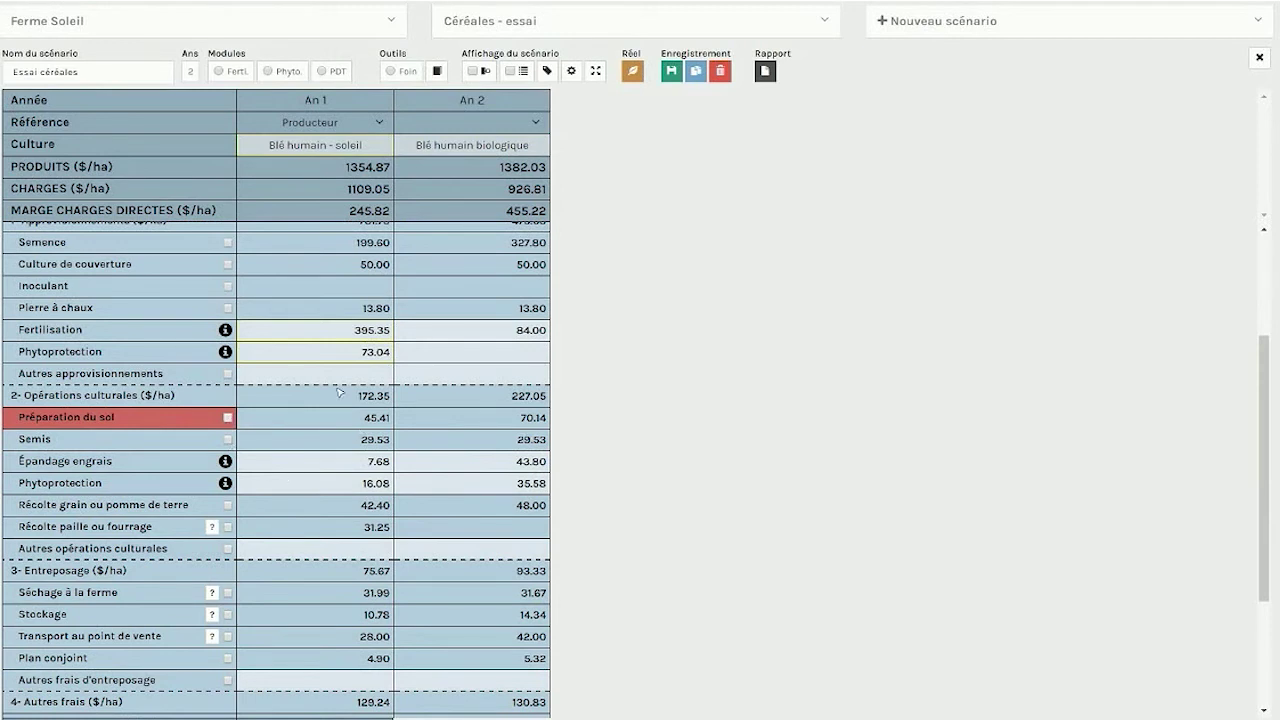
pyautogui.click(228, 418)
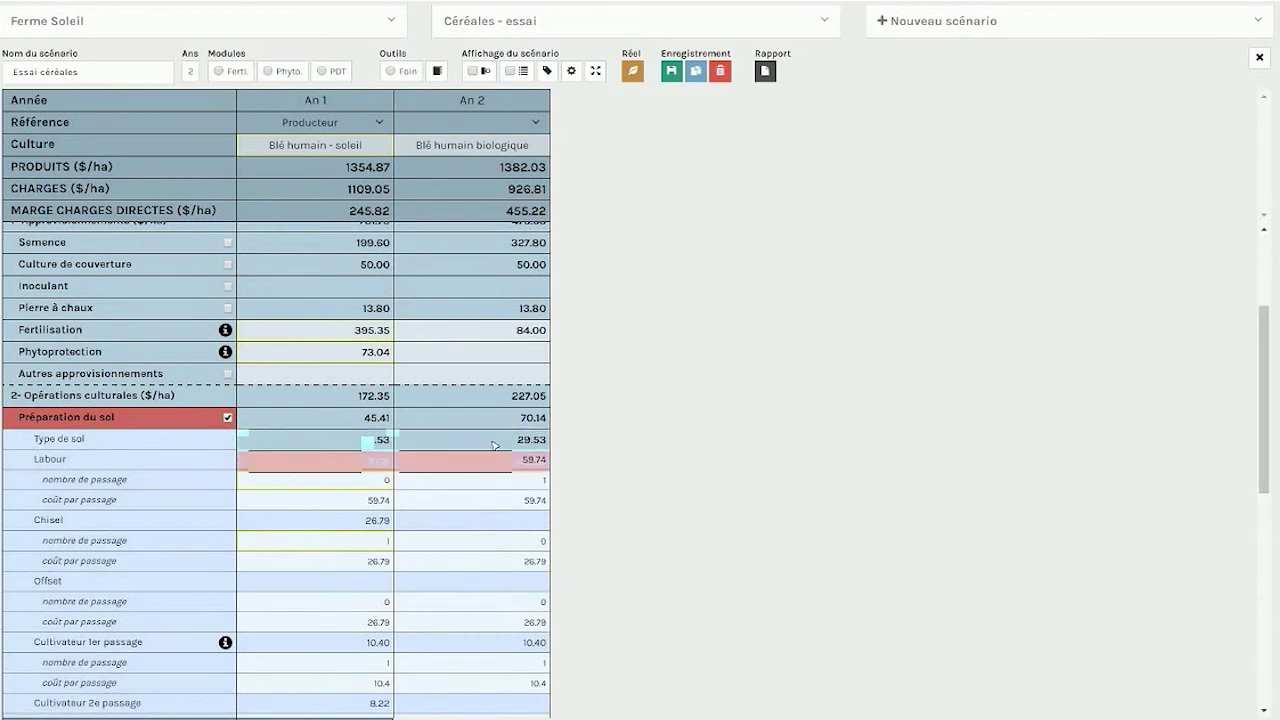
pyautogui.scroll(3, 500, 450)
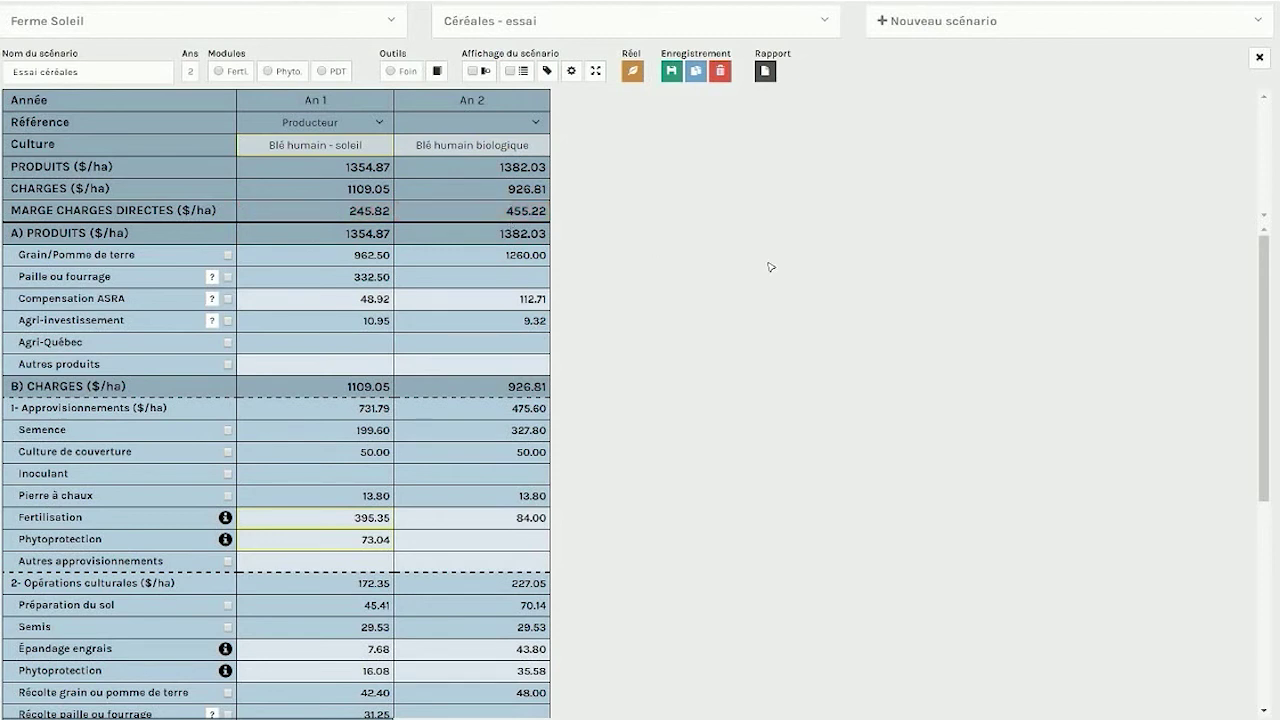
pyautogui.click(650, 323)
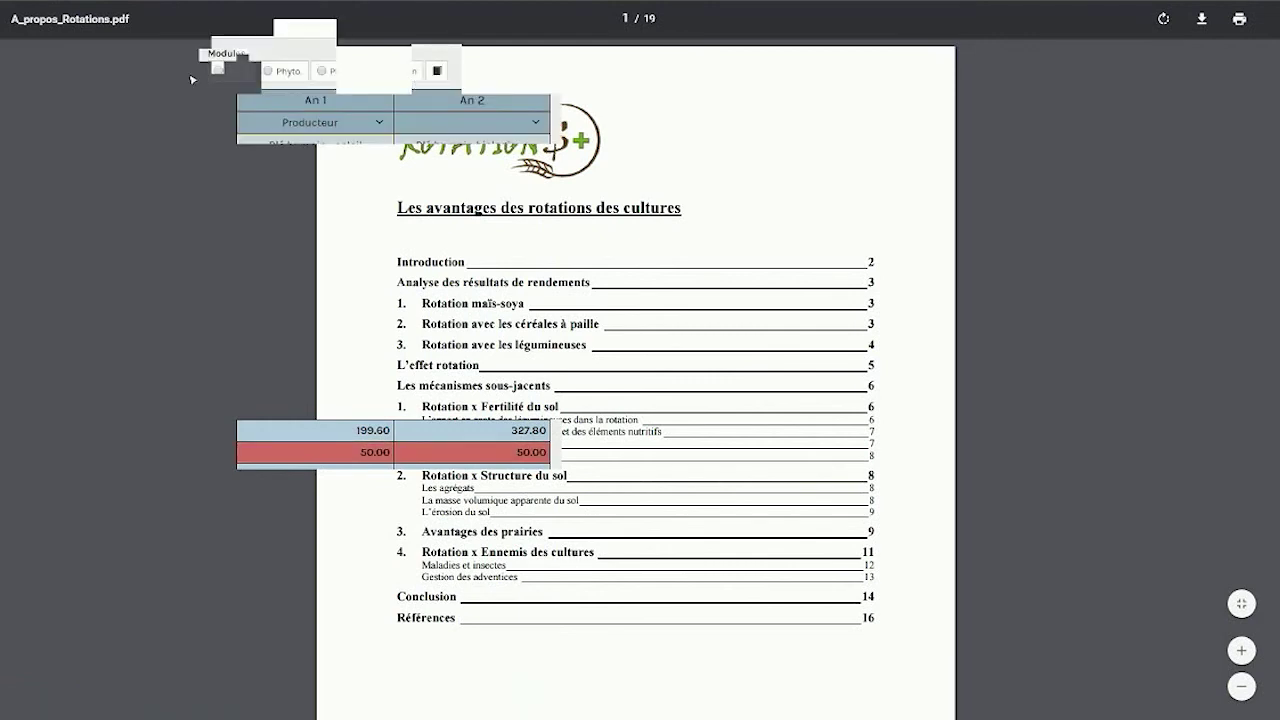
# - Open the Foin tool to examine its harvest cost, area and forage quantity fields, and close it
pyautogui.click(320, 73)
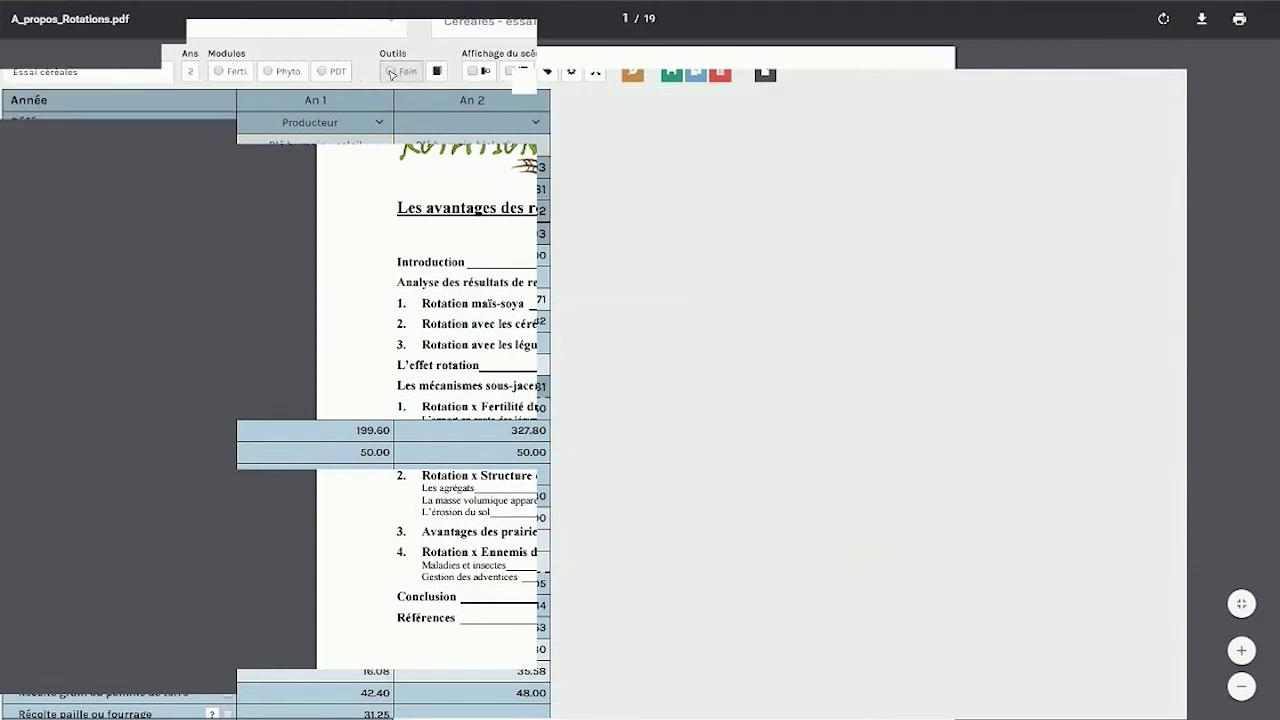
pyautogui.click(391, 74)
pyautogui.scroll(-3, 404, 445)
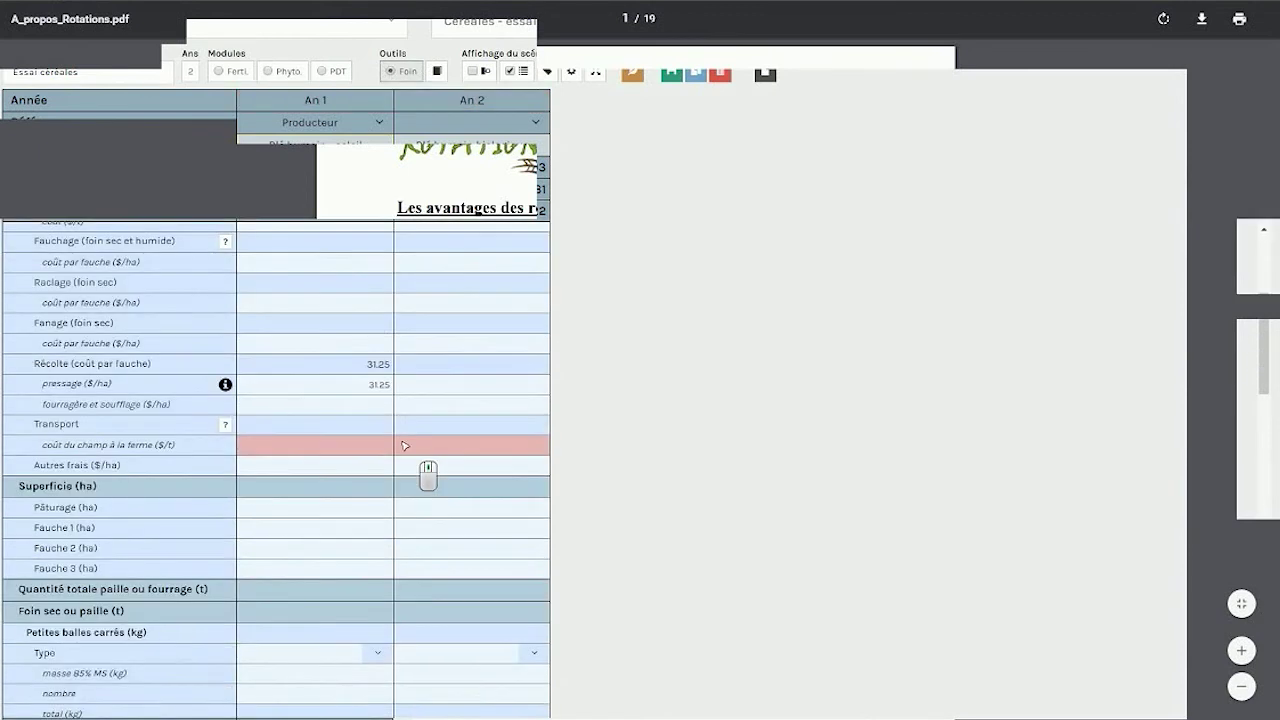
pyautogui.scroll(-2, 404, 445)
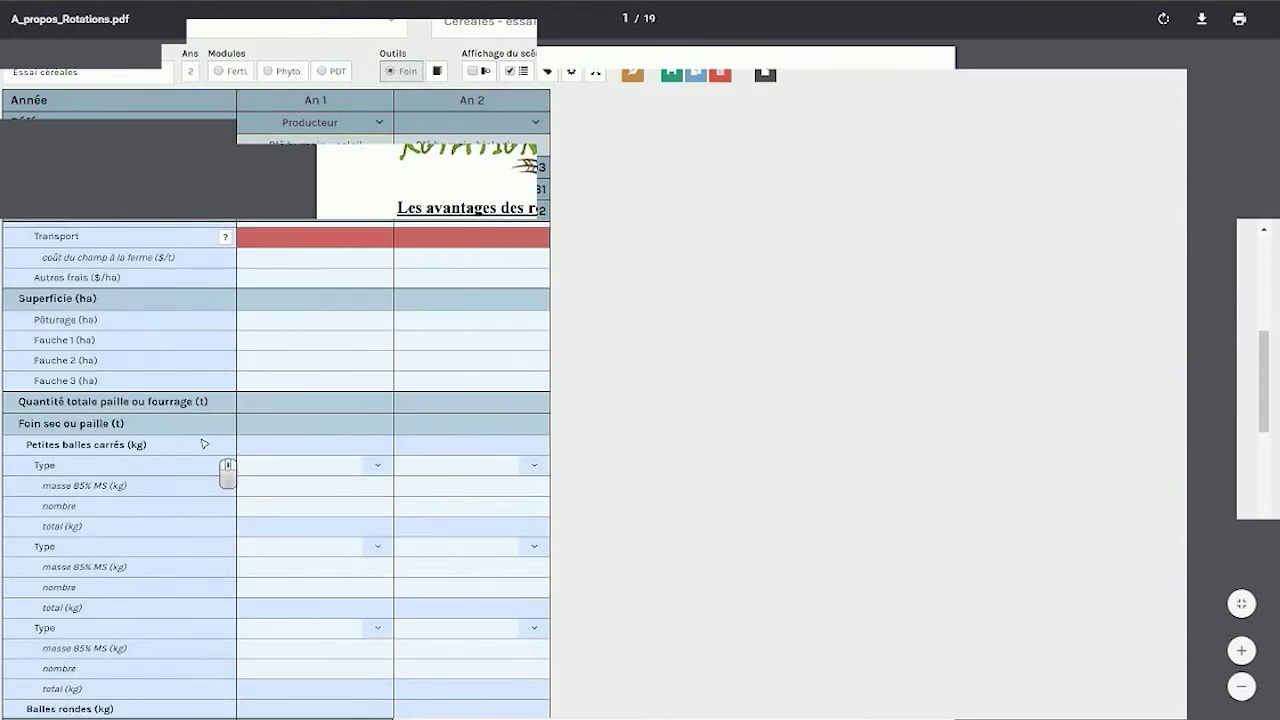
pyautogui.scroll(-5, 287, 396)
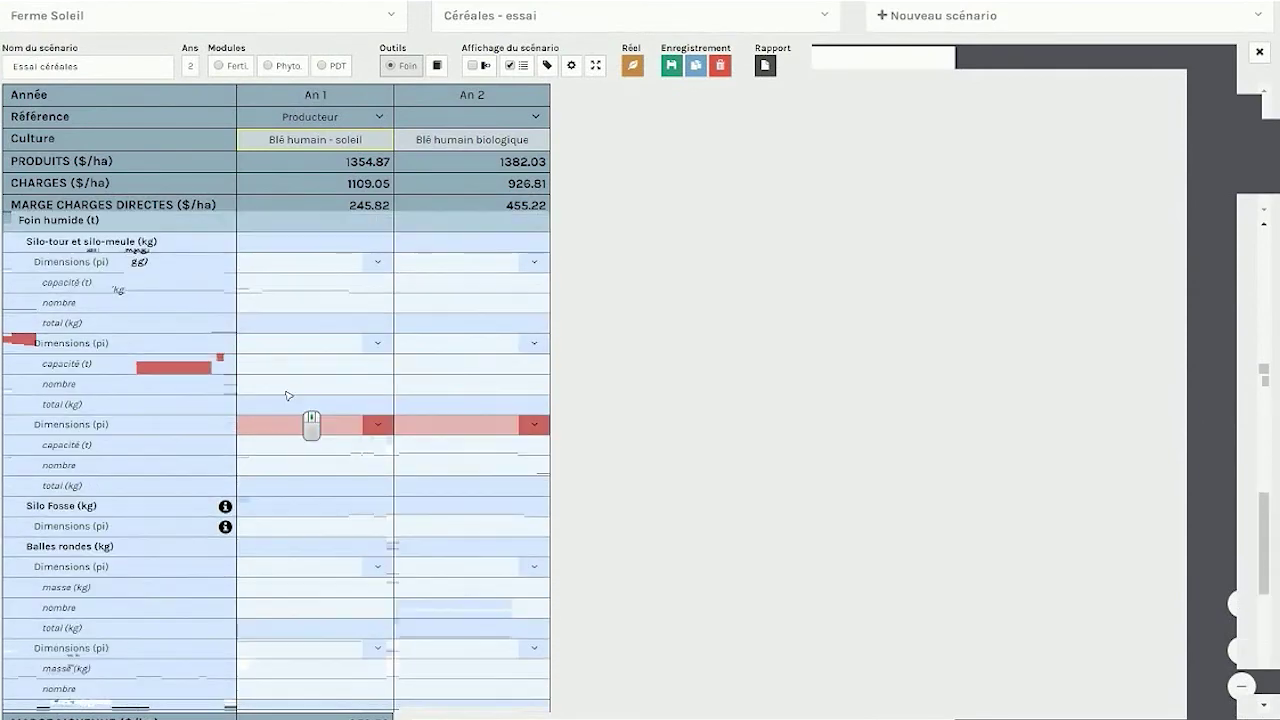
pyautogui.scroll(2, 300, 390)
pyautogui.click(389, 66)
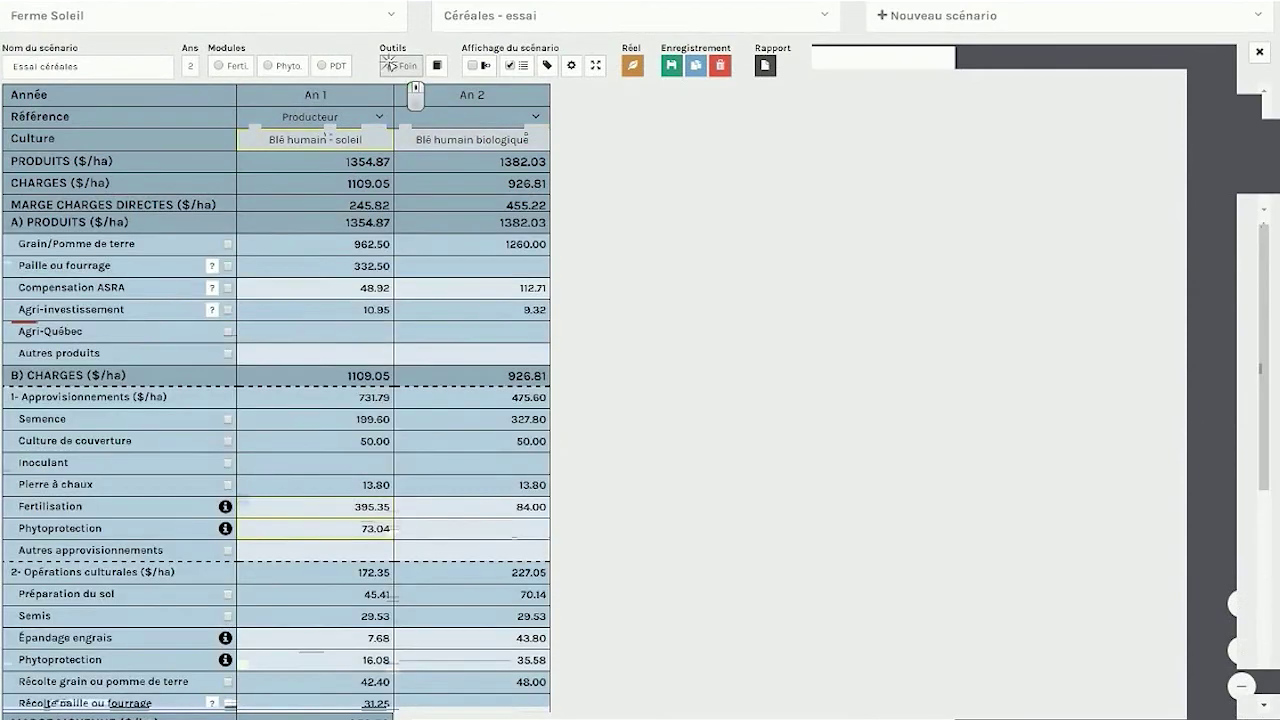
# - Open the À propos de Rotations+ reference document and skim its contents and yield analysis pages
pyautogui.click(437, 61)
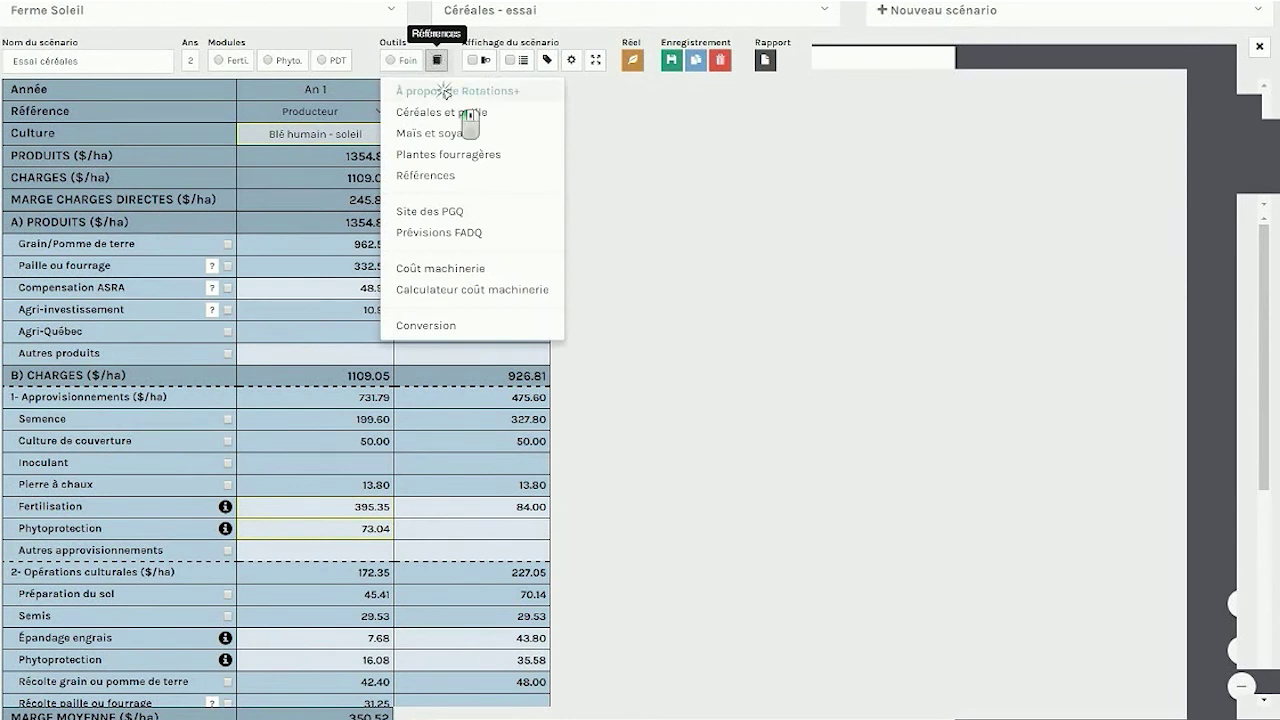
pyautogui.click(685, 194)
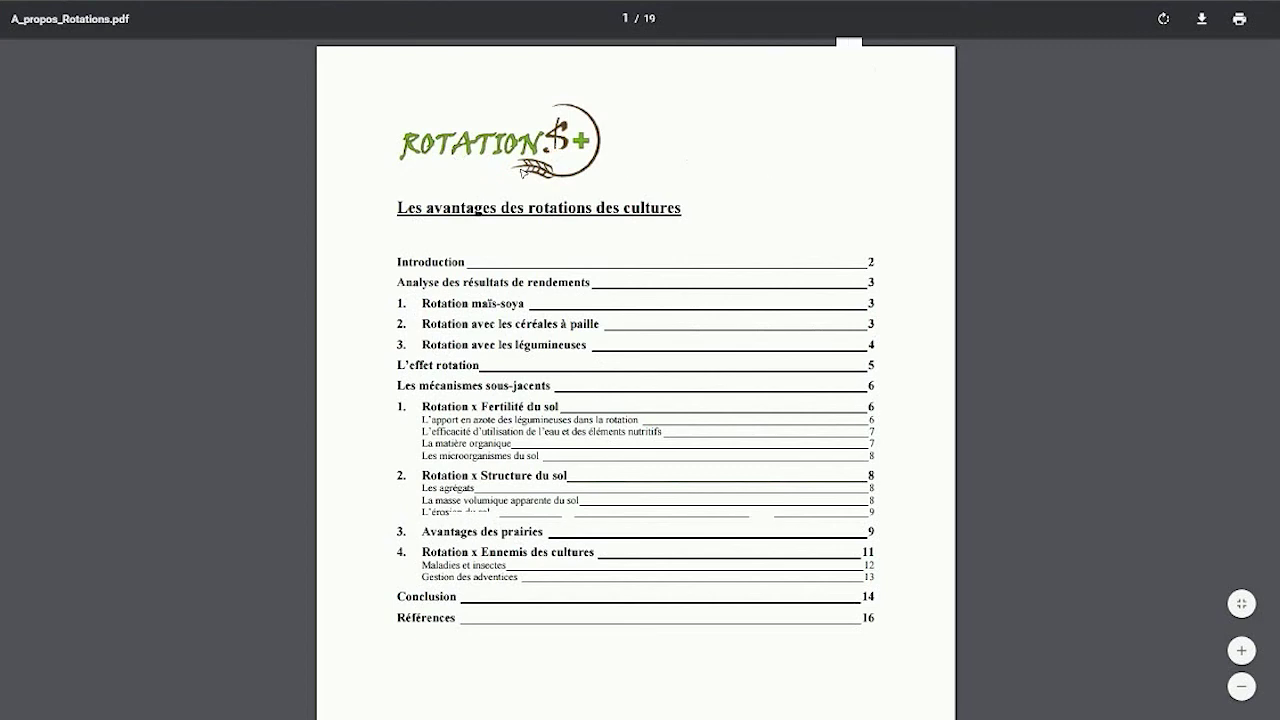
pyautogui.scroll(-15, 522, 172)
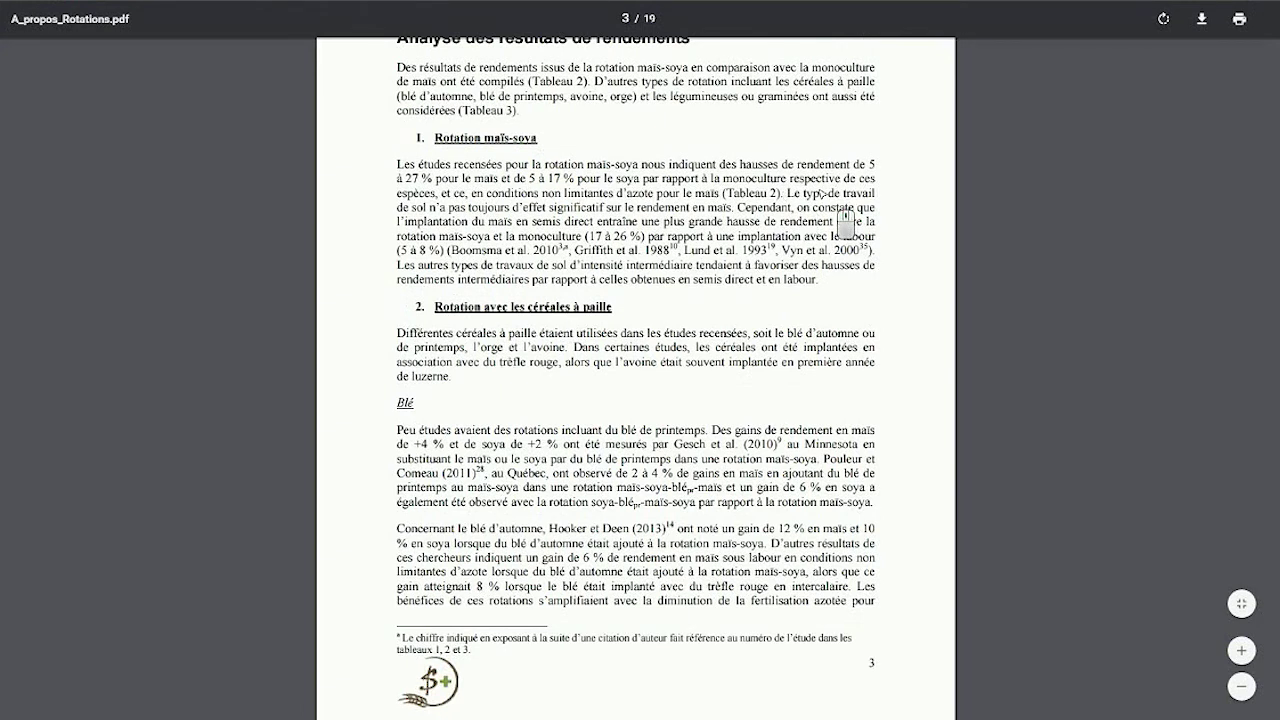
pyautogui.scroll(3, 449, 64)
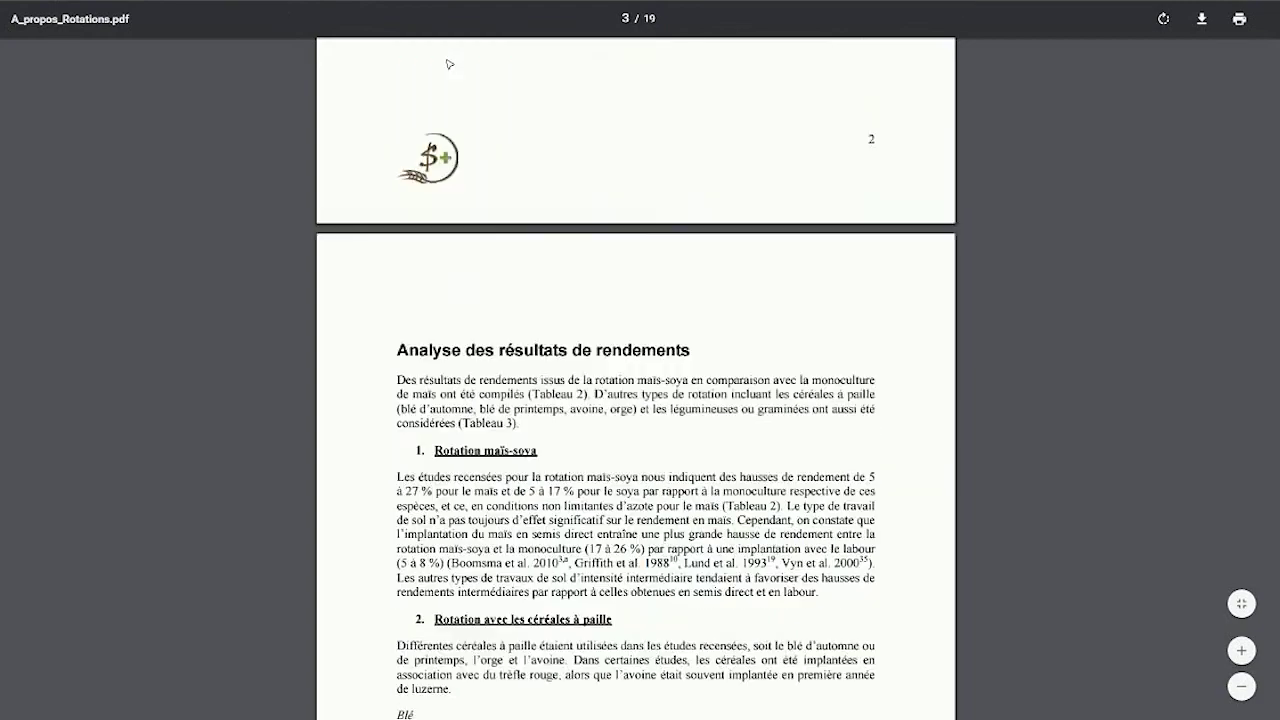
pyautogui.scroll(3, 449, 64)
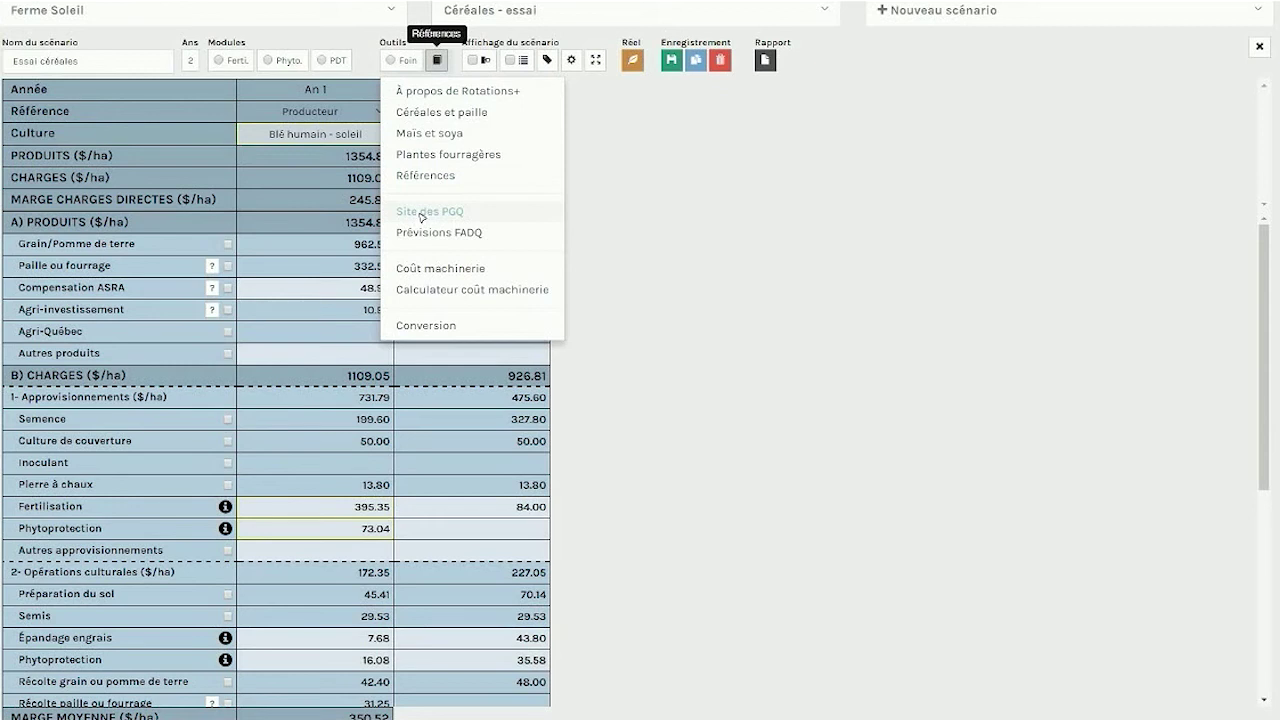
# - Consult the Coût machinerie document's variable and custom-rate costs, close it, and view the list of available references again
pyautogui.click(448, 270)
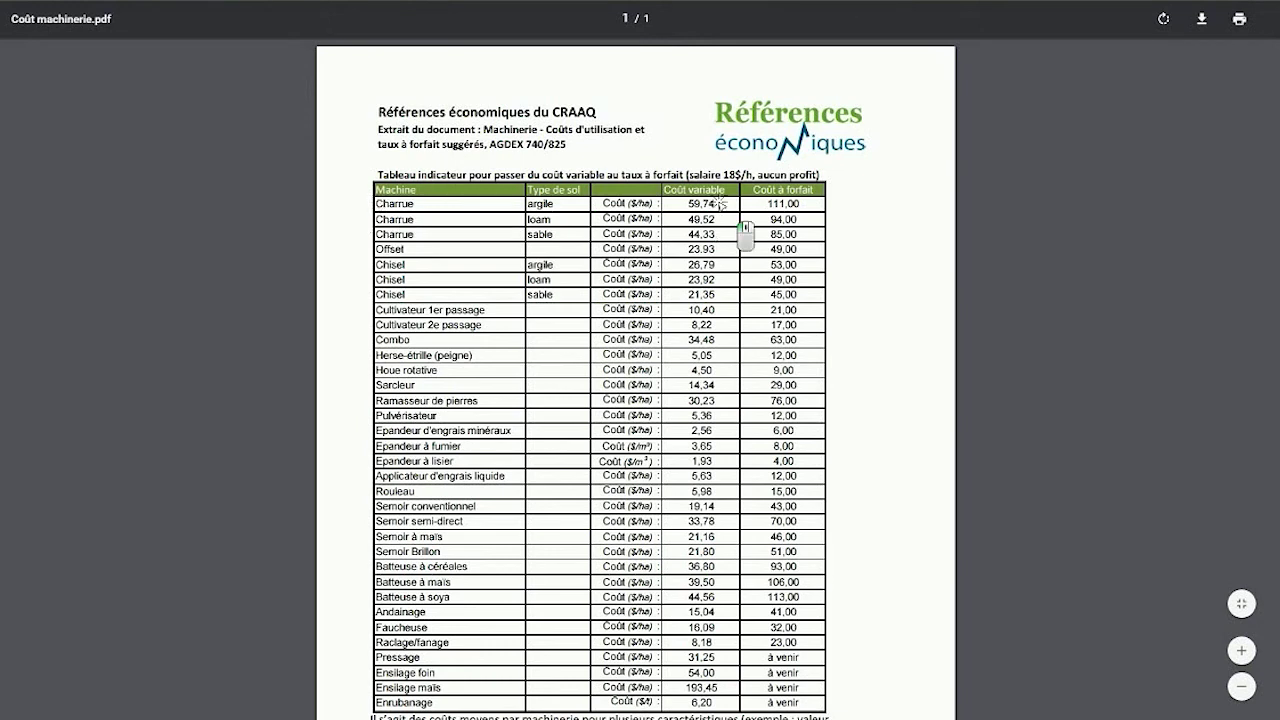
pyautogui.hotkey('alt', 'Tab')
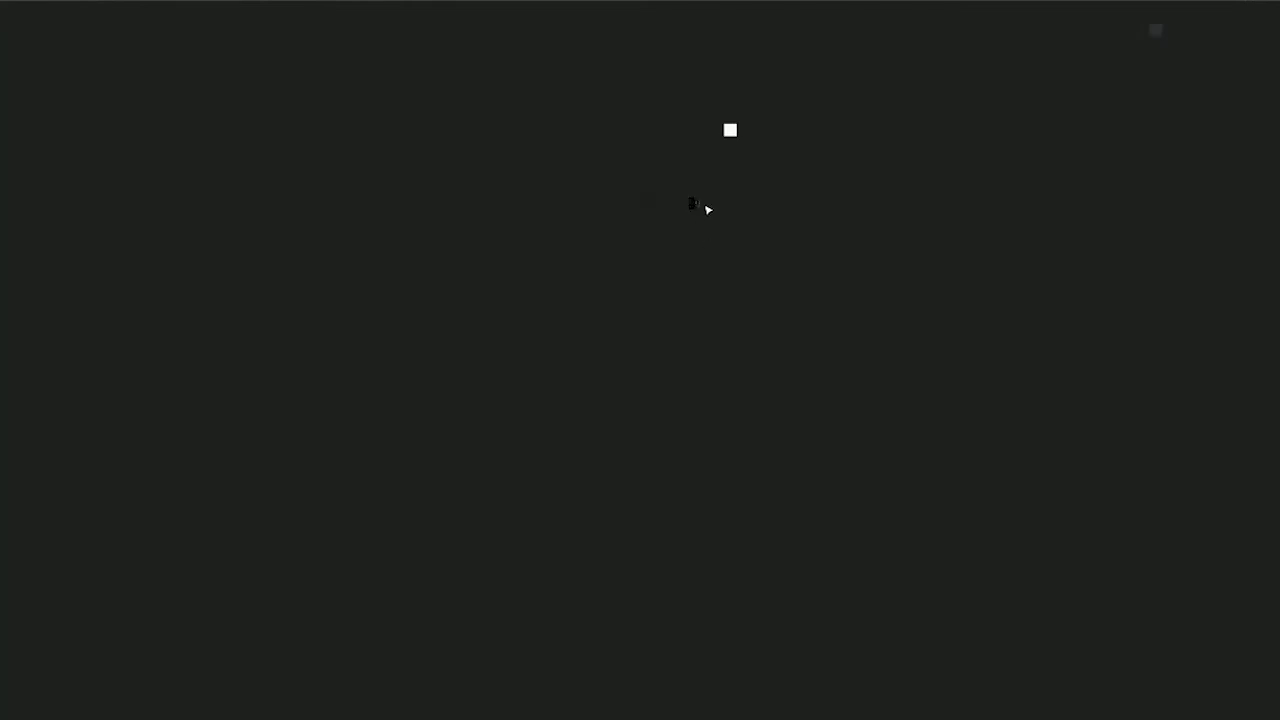
pyautogui.click(375, 280)
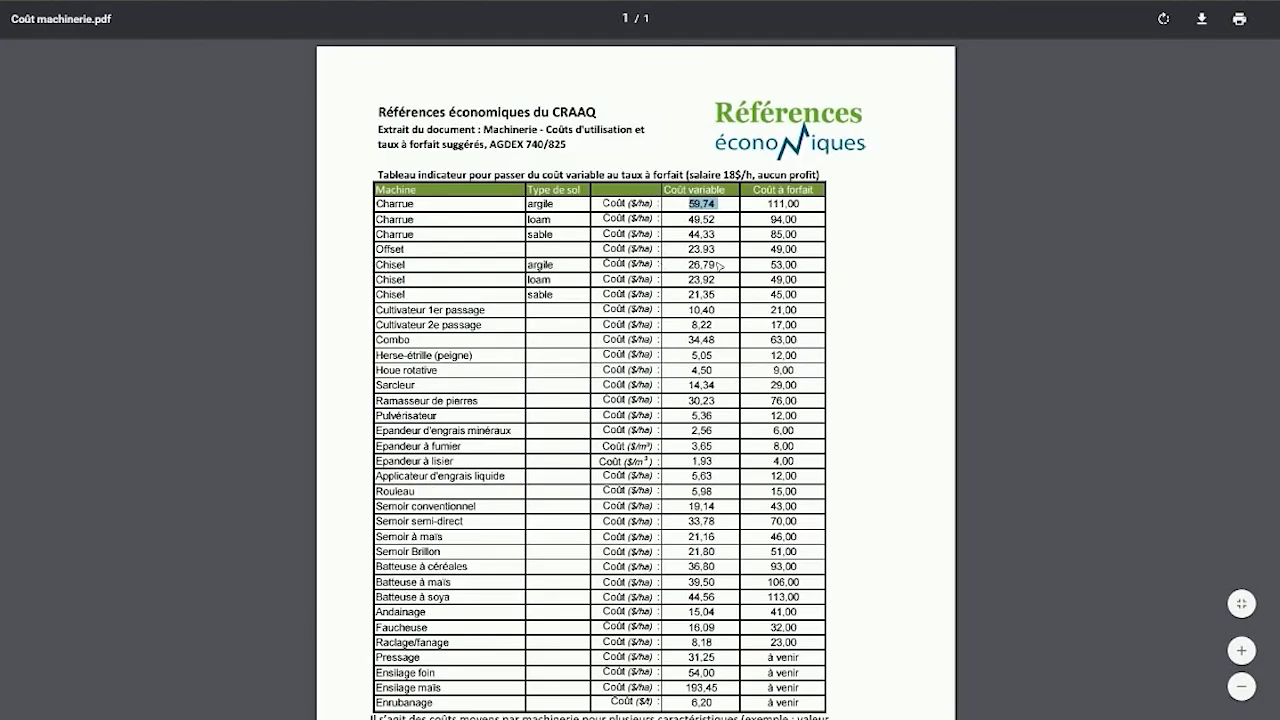
pyautogui.hotkey('ctrl', 'w')
pyautogui.click(716, 273)
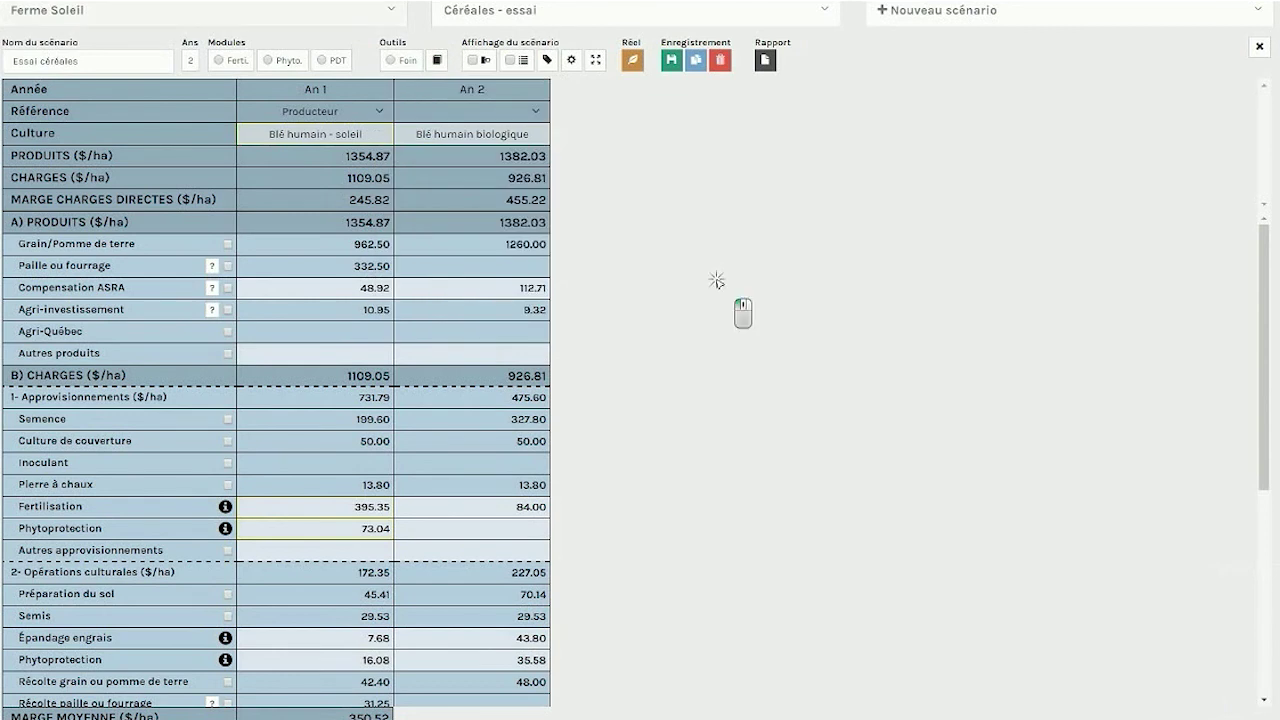
pyautogui.click(437, 60)
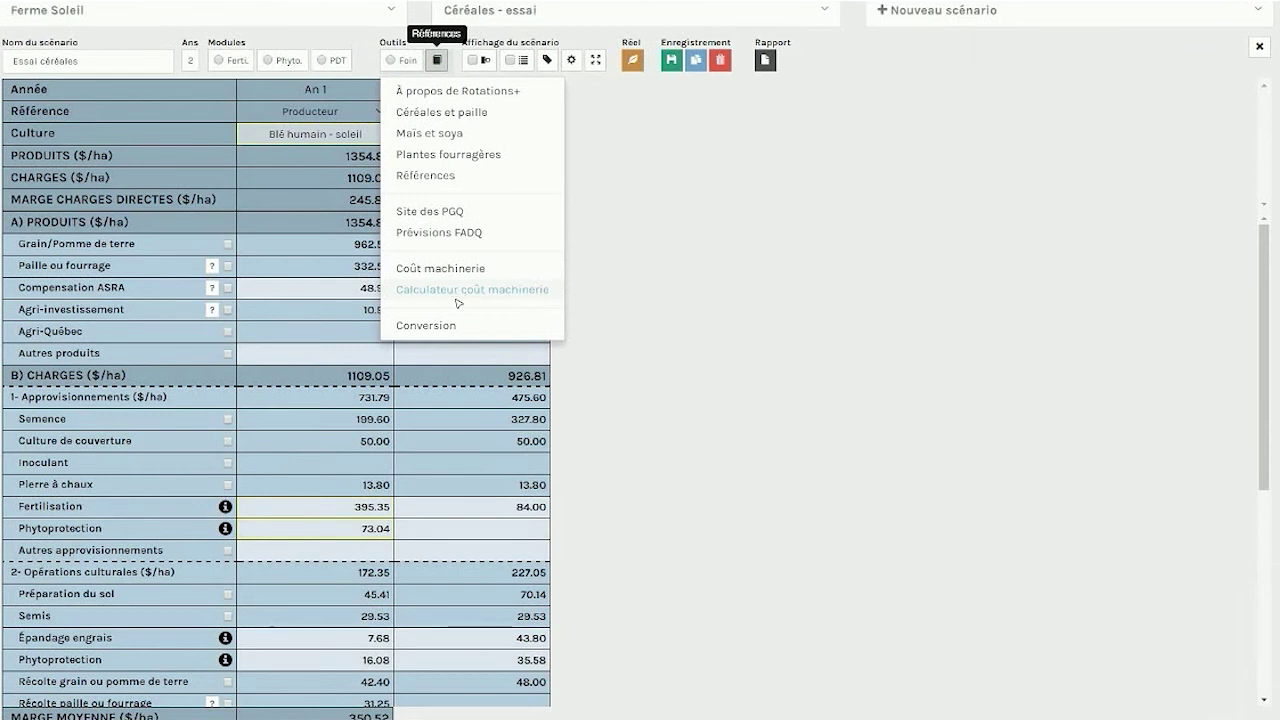
# - Show the reference columns for both years and clear the CRAAQ reference crop of An 2
pyautogui.click(473, 61)
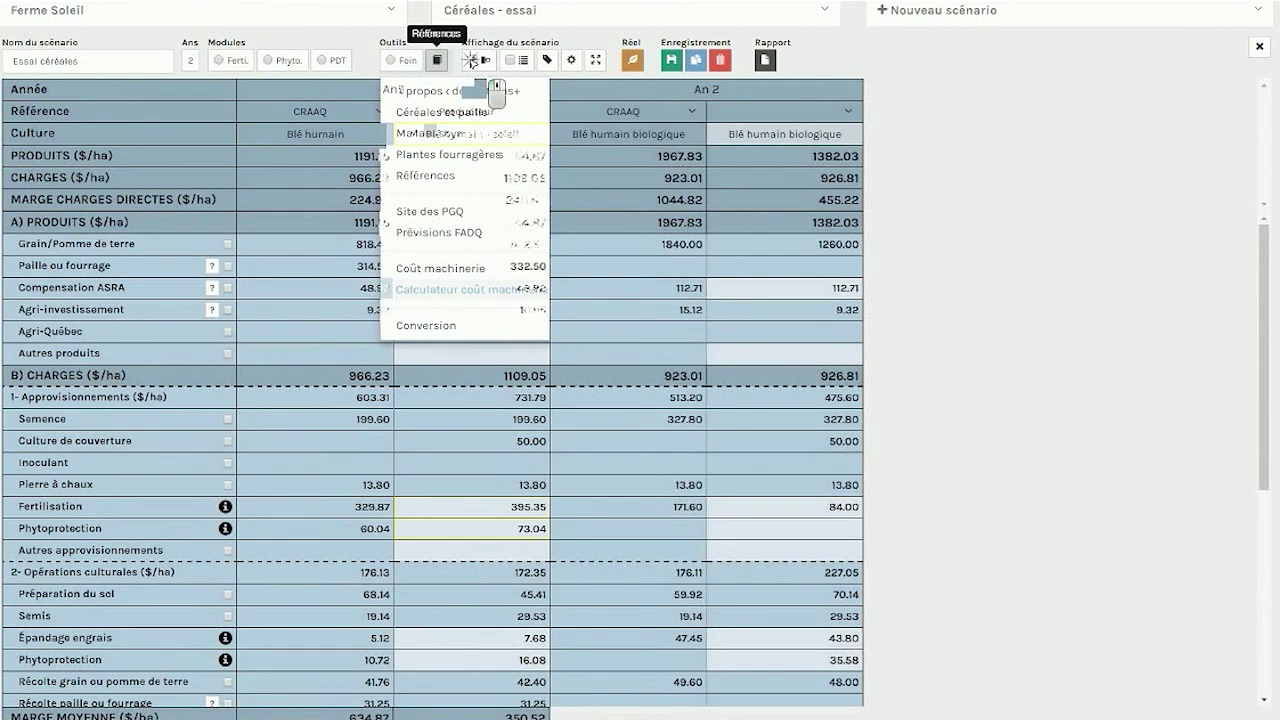
pyautogui.click(473, 62)
pyautogui.click(473, 62)
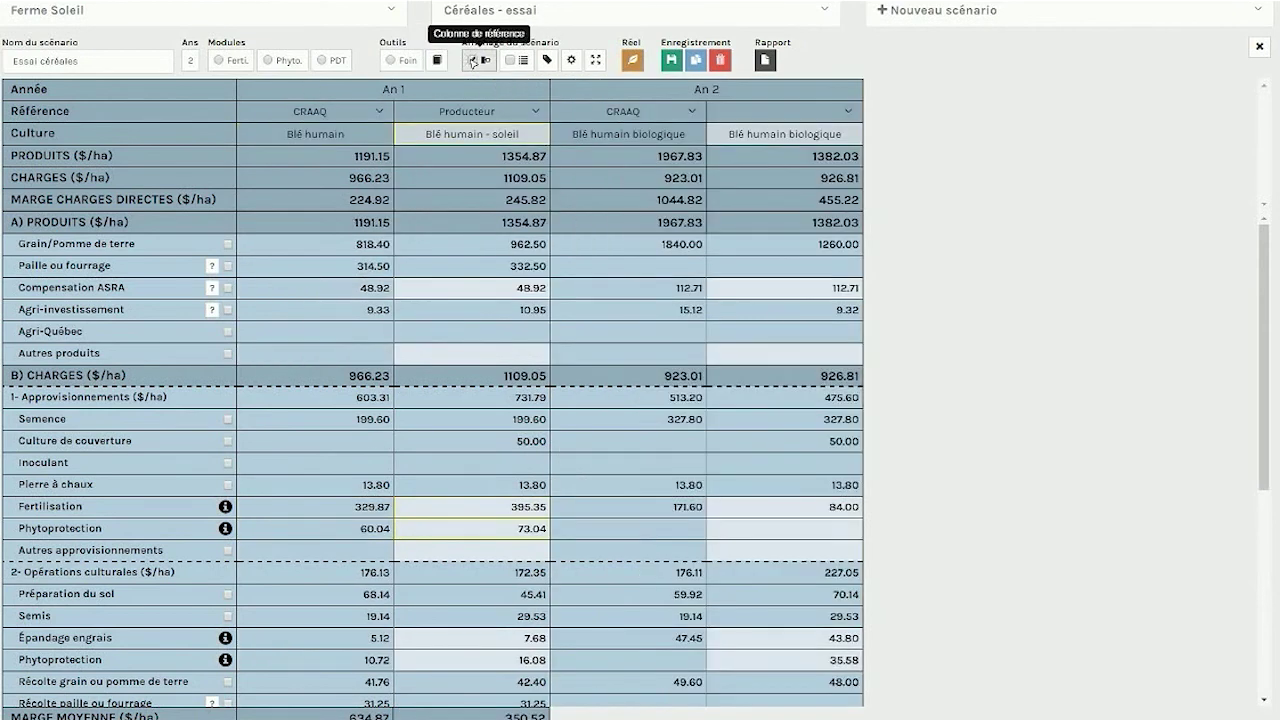
pyautogui.click(702, 134)
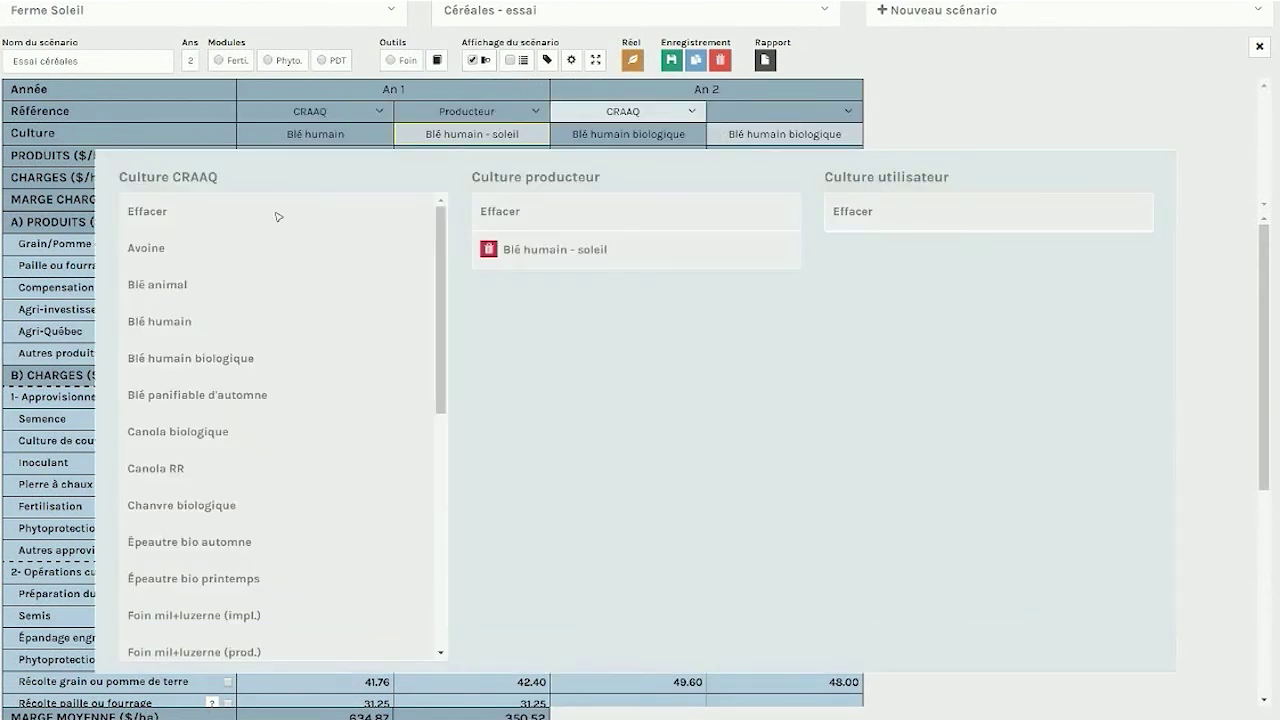
pyautogui.click(182, 226)
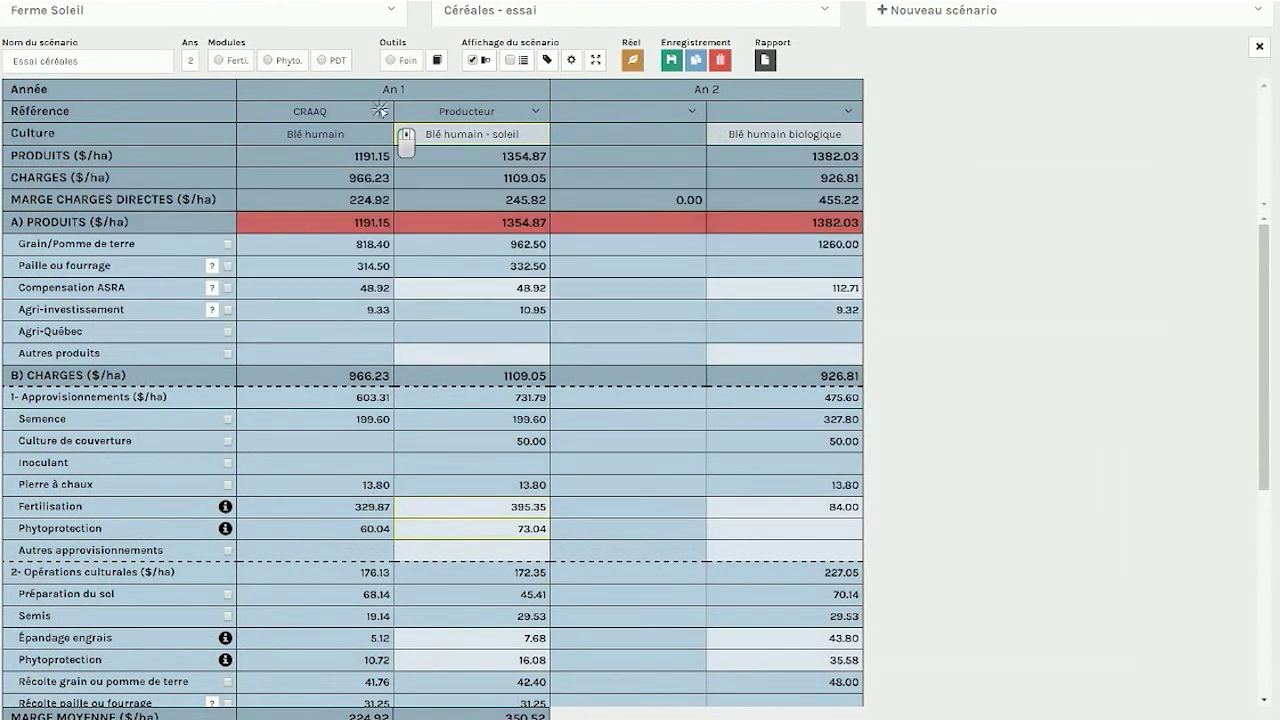
# - Display the details of the budget lines to view their inputs, and hide them again
pyautogui.click(510, 61)
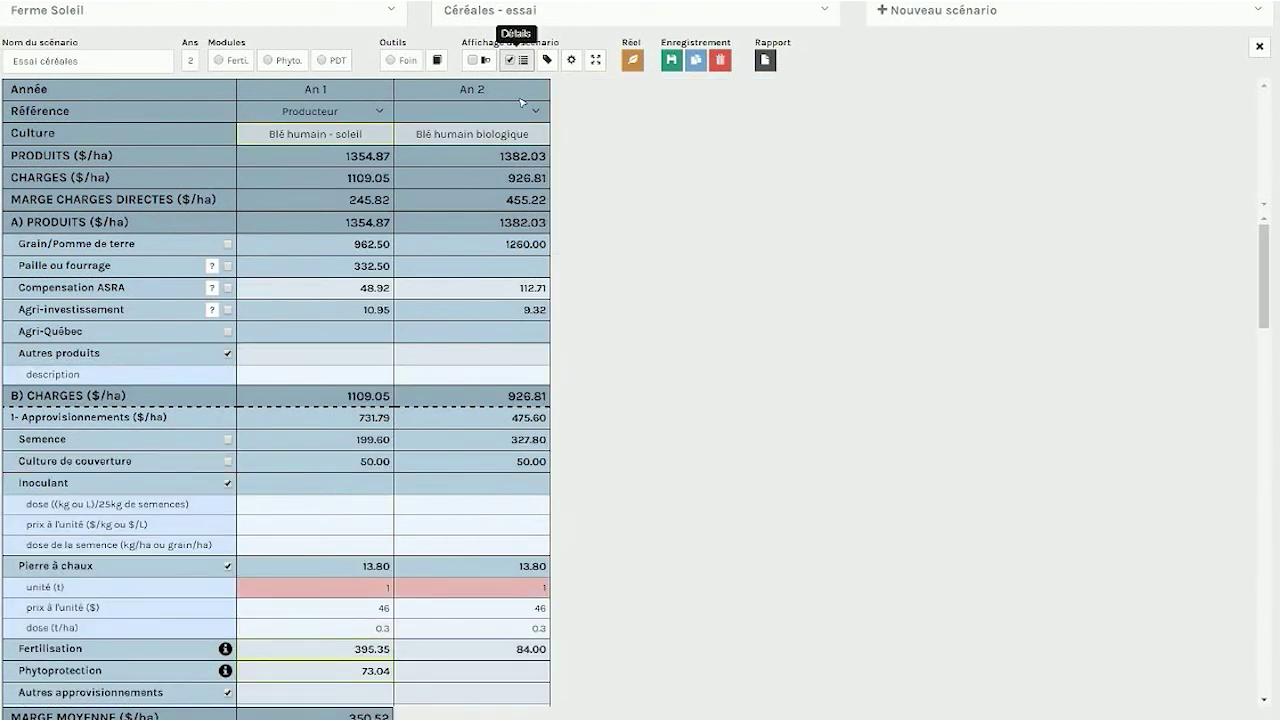
pyautogui.click(510, 60)
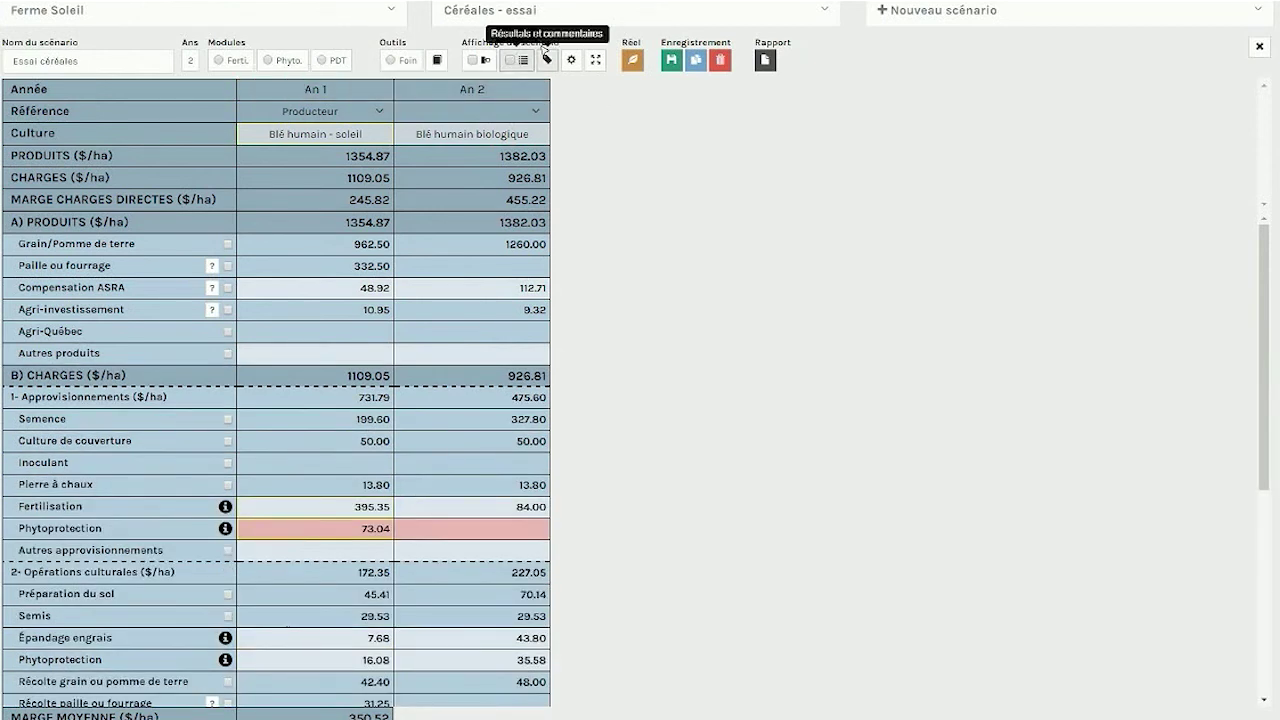
# - In the scenario's results and comments, enter the comment "Ok pour l'essai"
pyautogui.click(547, 60)
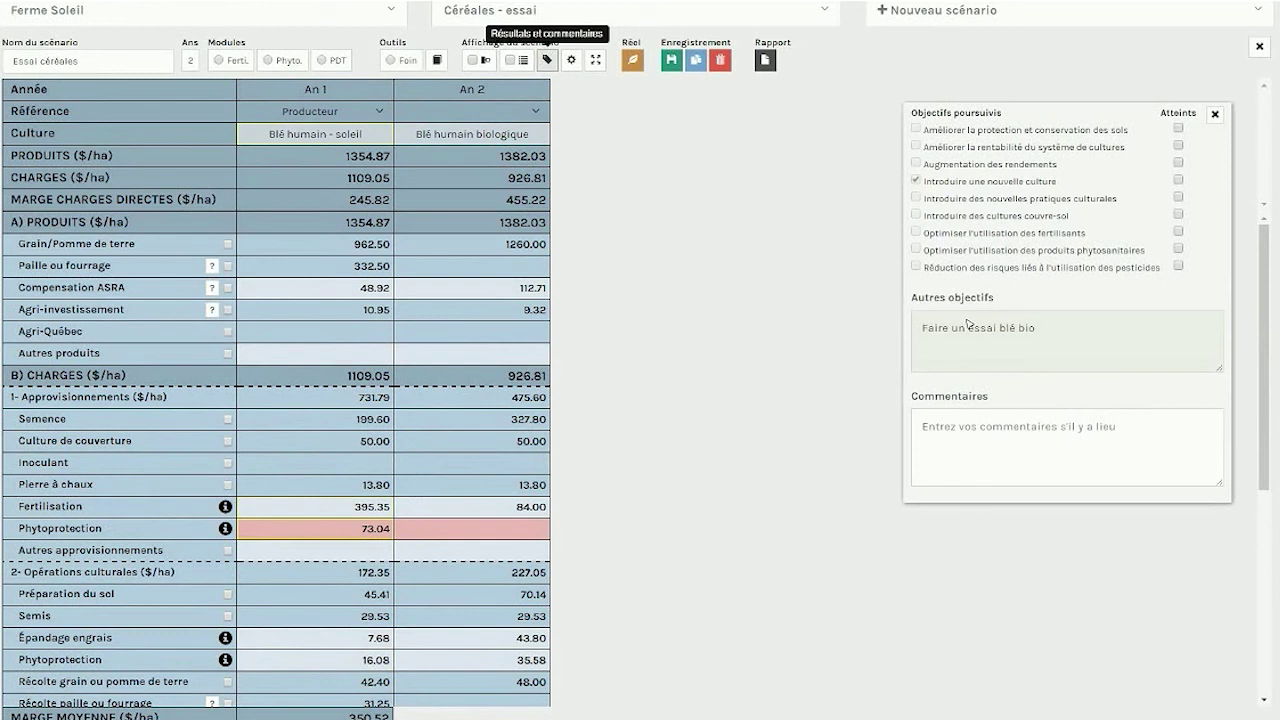
pyautogui.click(938, 426)
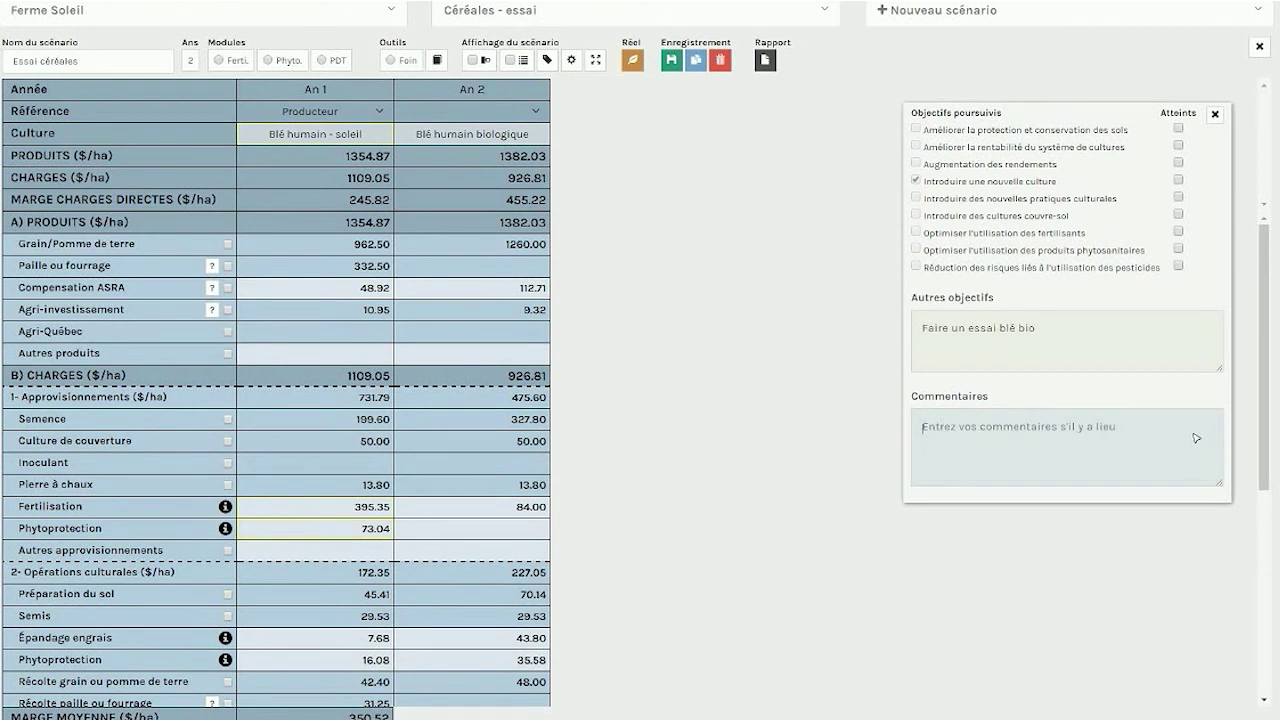
pyautogui.write("Ok pour l'essai")
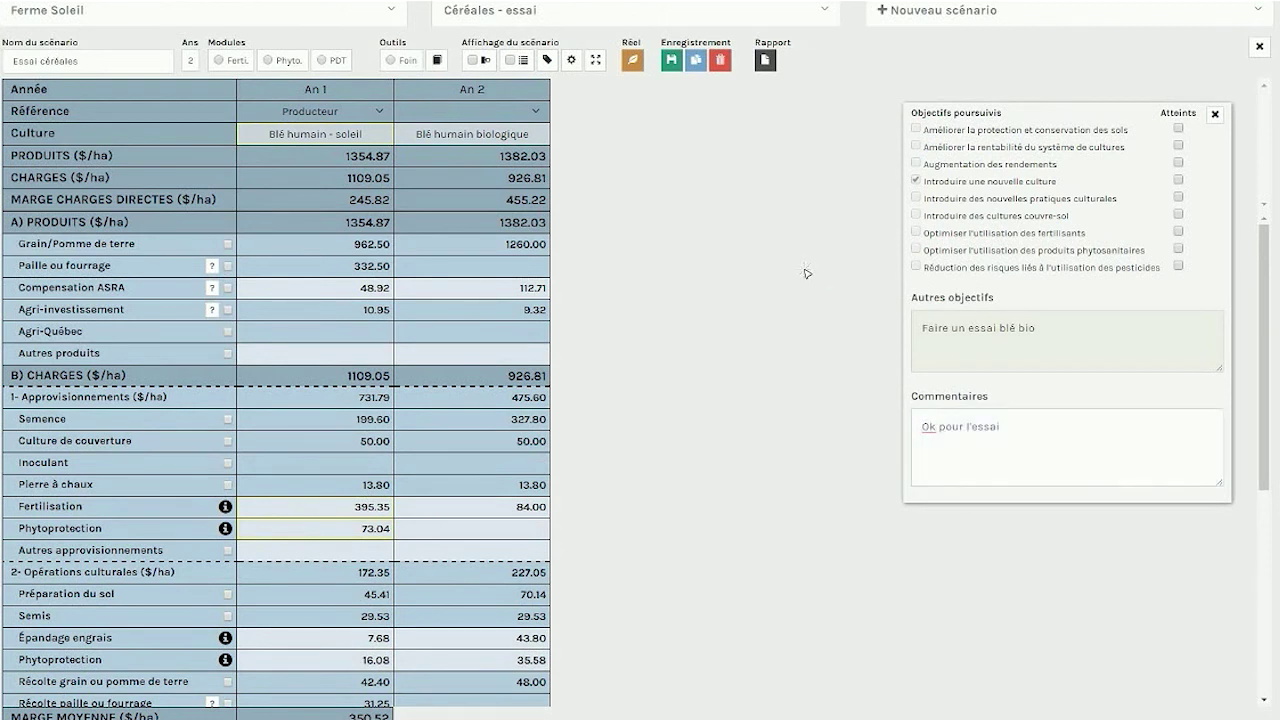
# - Open the scenario's display preferences and examine the available maximums, including the choices for the number of years
pyautogui.click(571, 59)
pyautogui.click(760, 211)
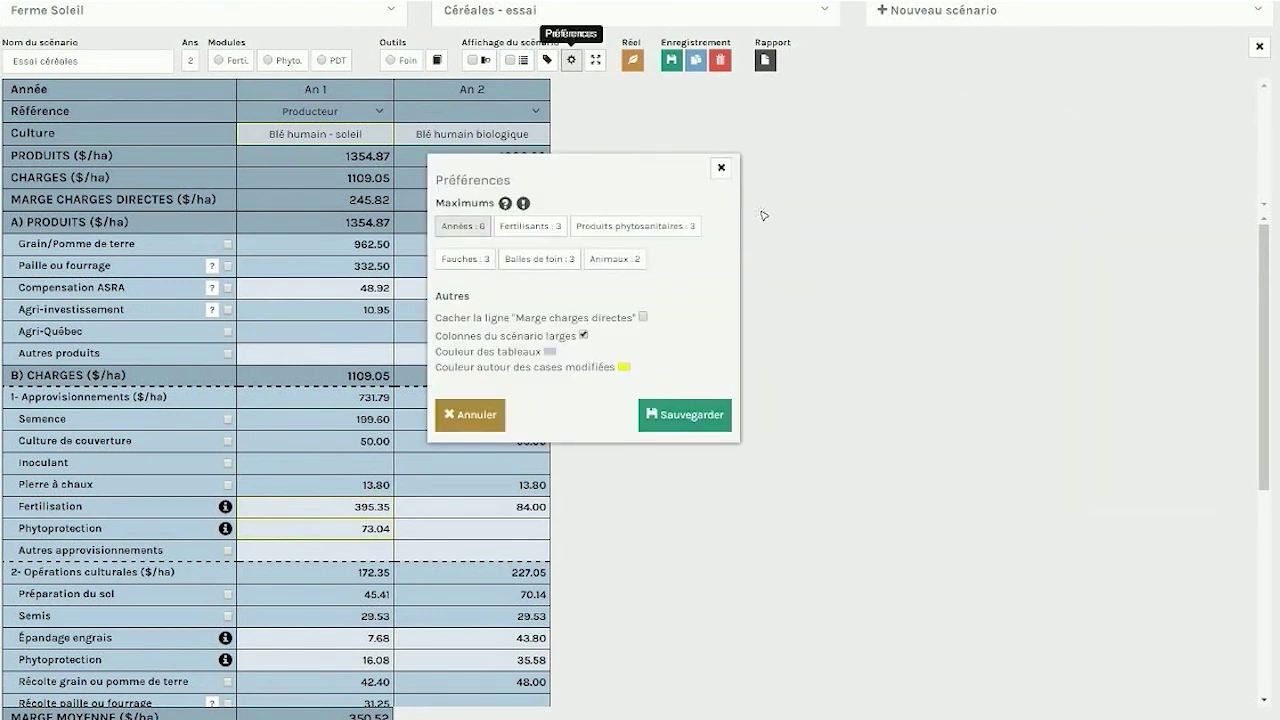
pyautogui.click(1219, 119)
pyautogui.click(463, 226)
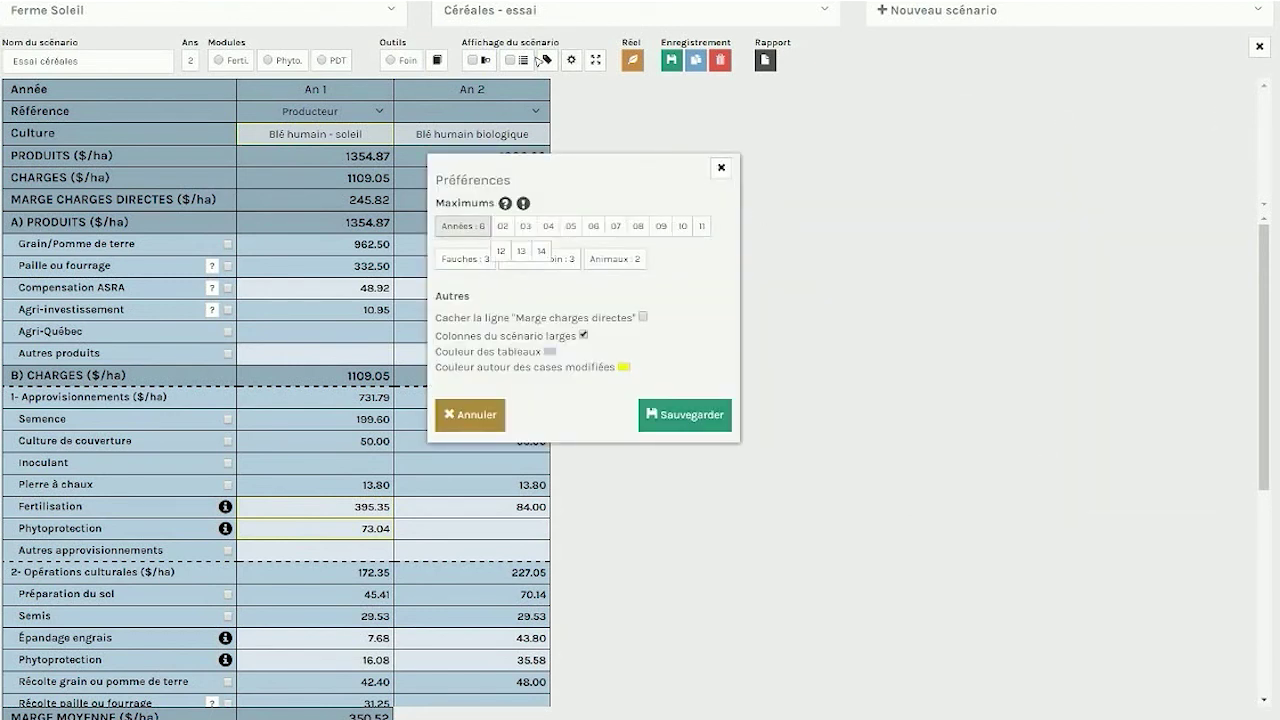
pyautogui.click(547, 60)
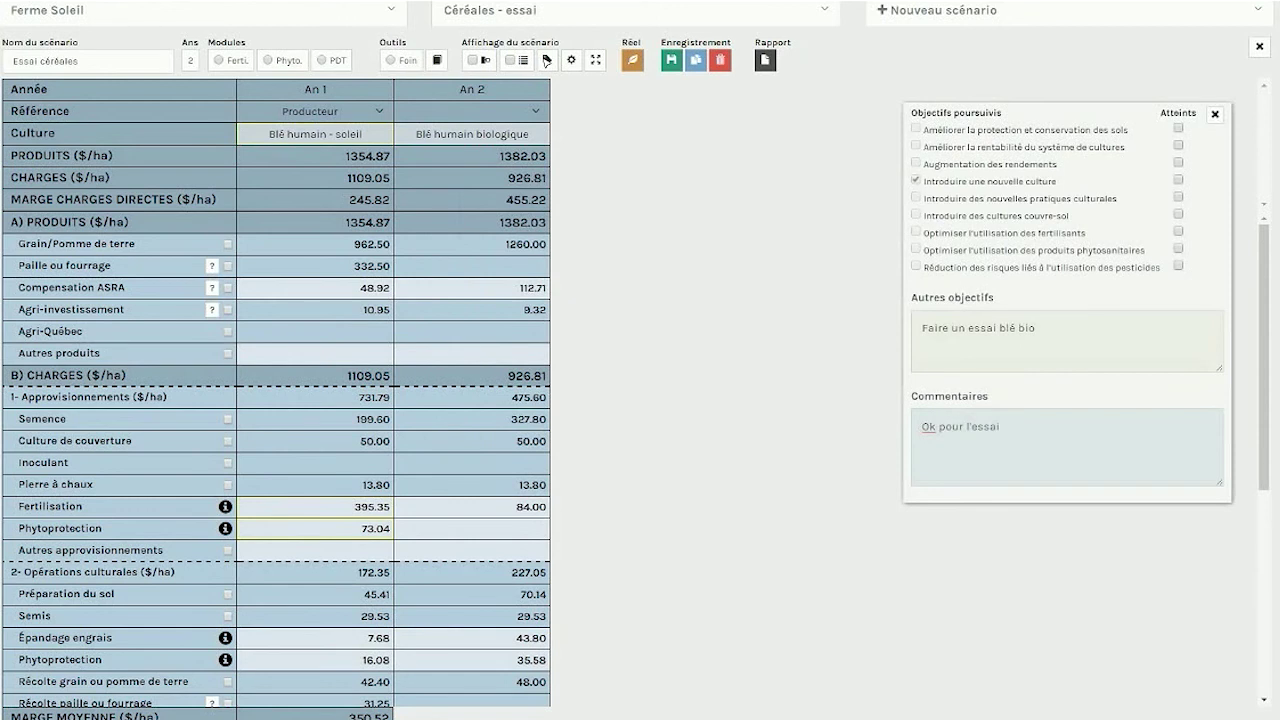
pyautogui.click(571, 60)
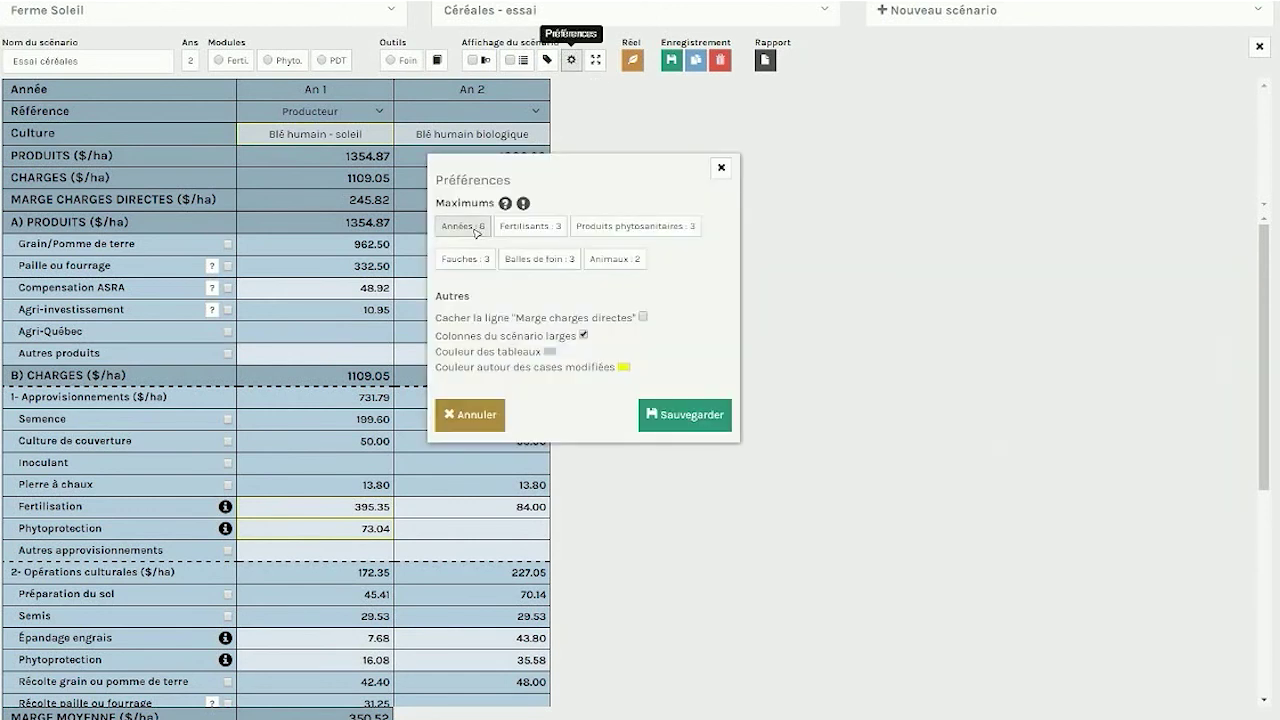
pyautogui.click(476, 229)
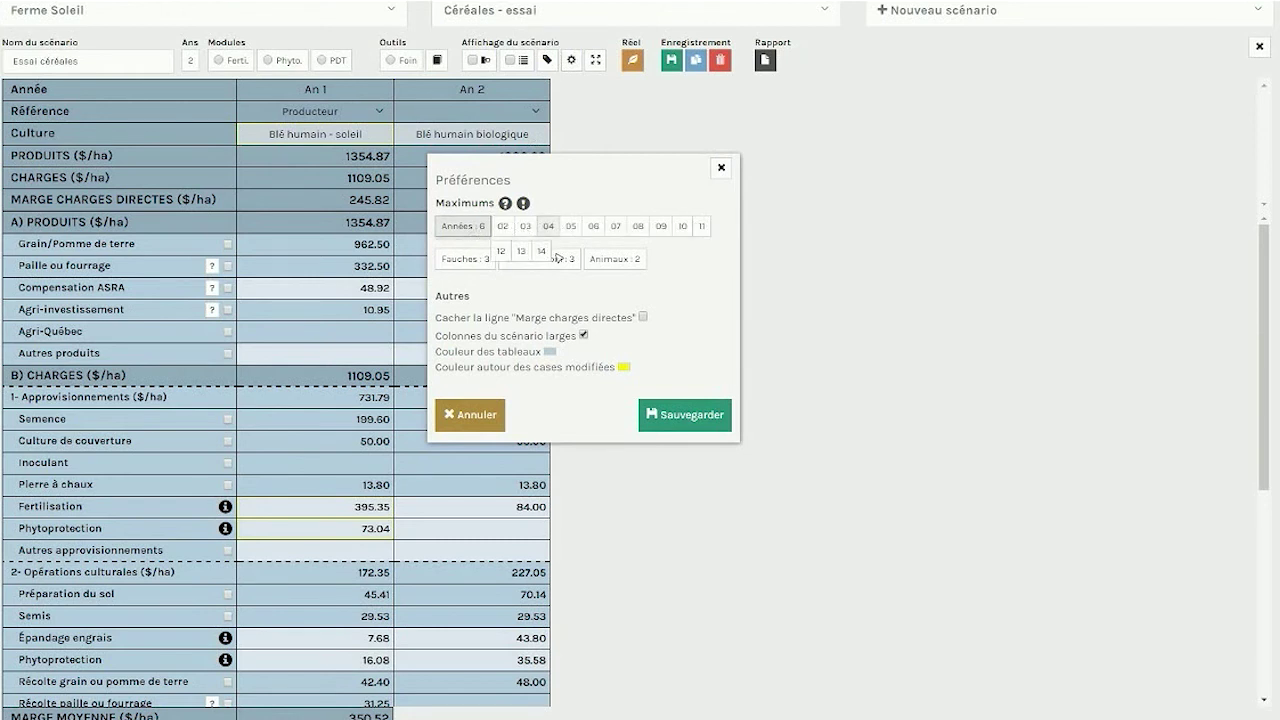
pyautogui.click(538, 238)
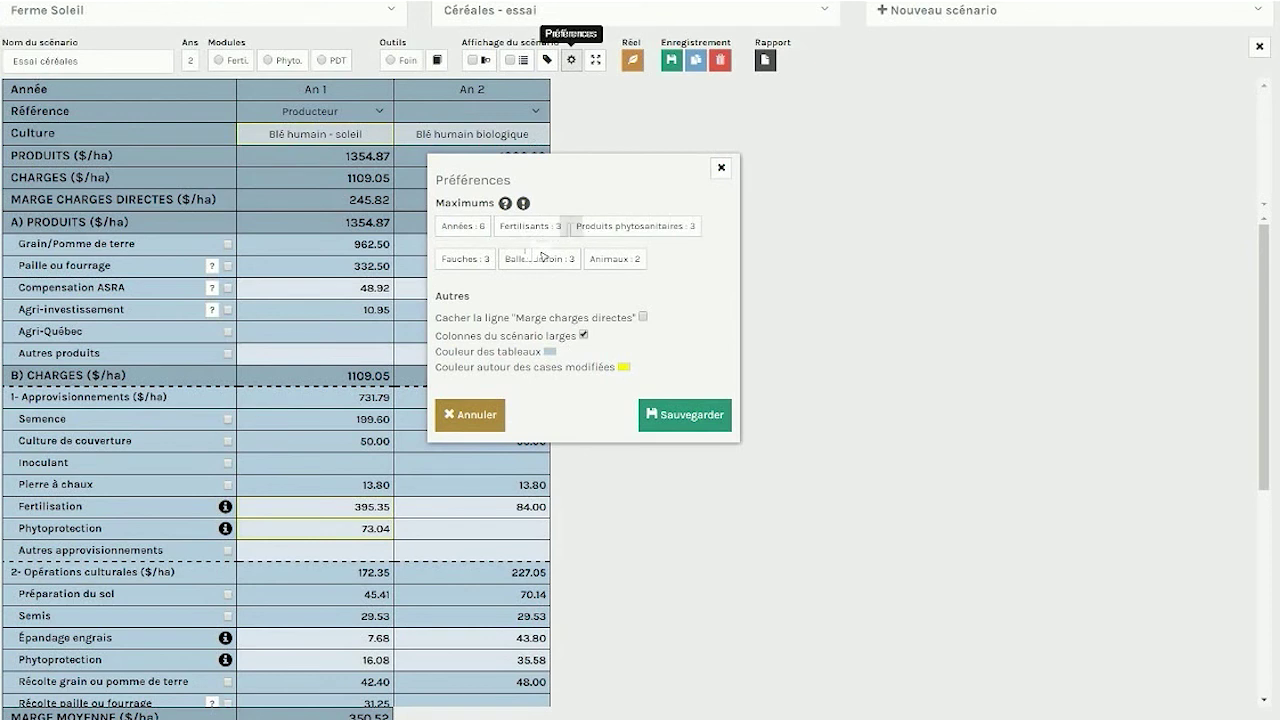
pyautogui.click(648, 225)
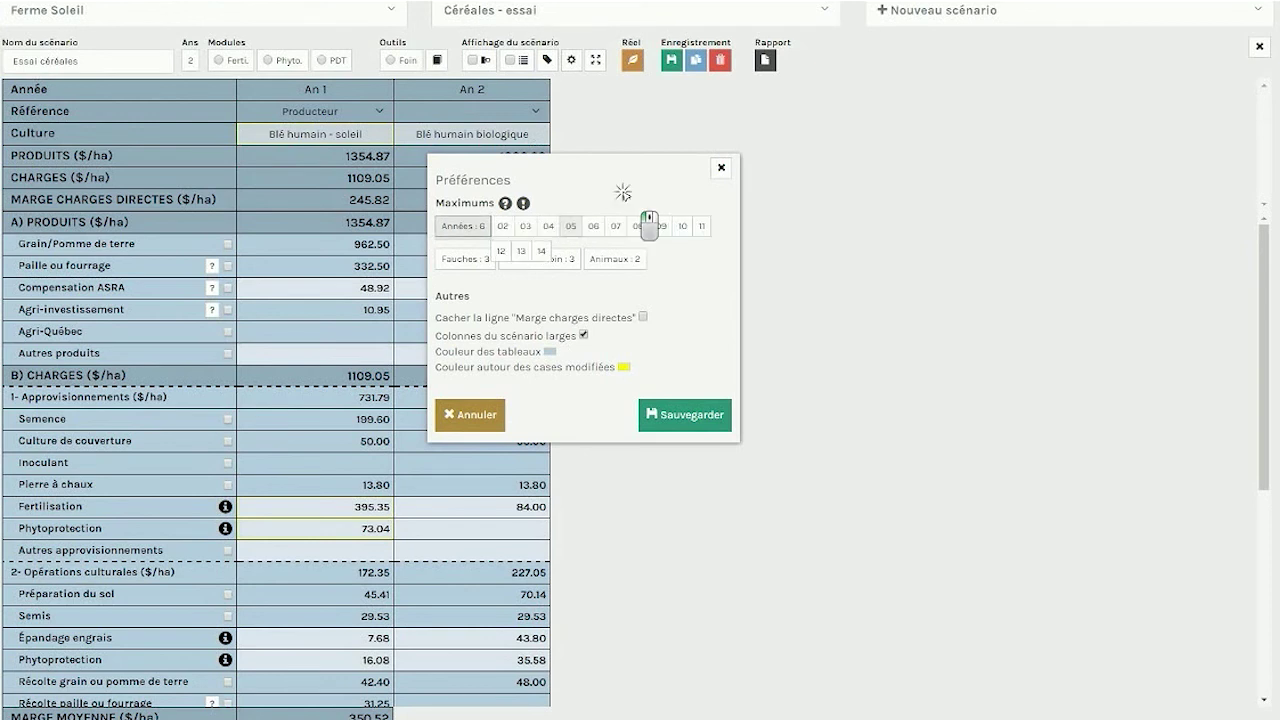
pyautogui.click(547, 226)
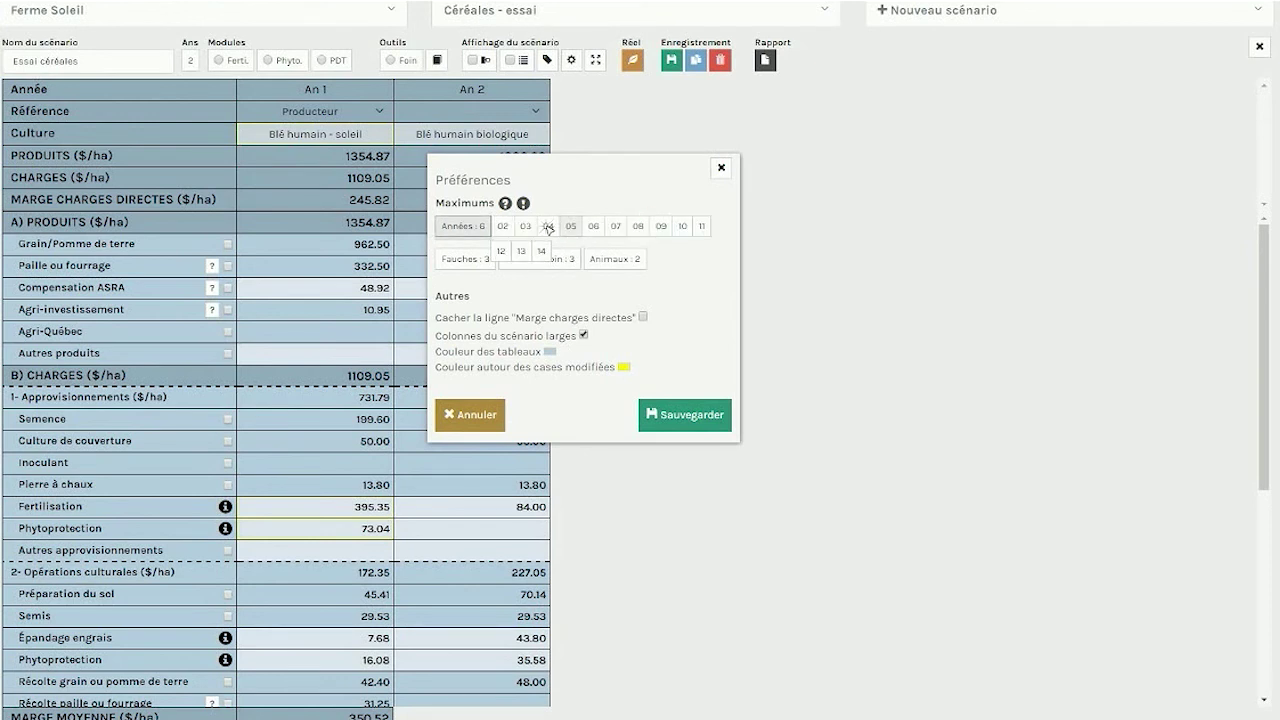
pyautogui.click(654, 228)
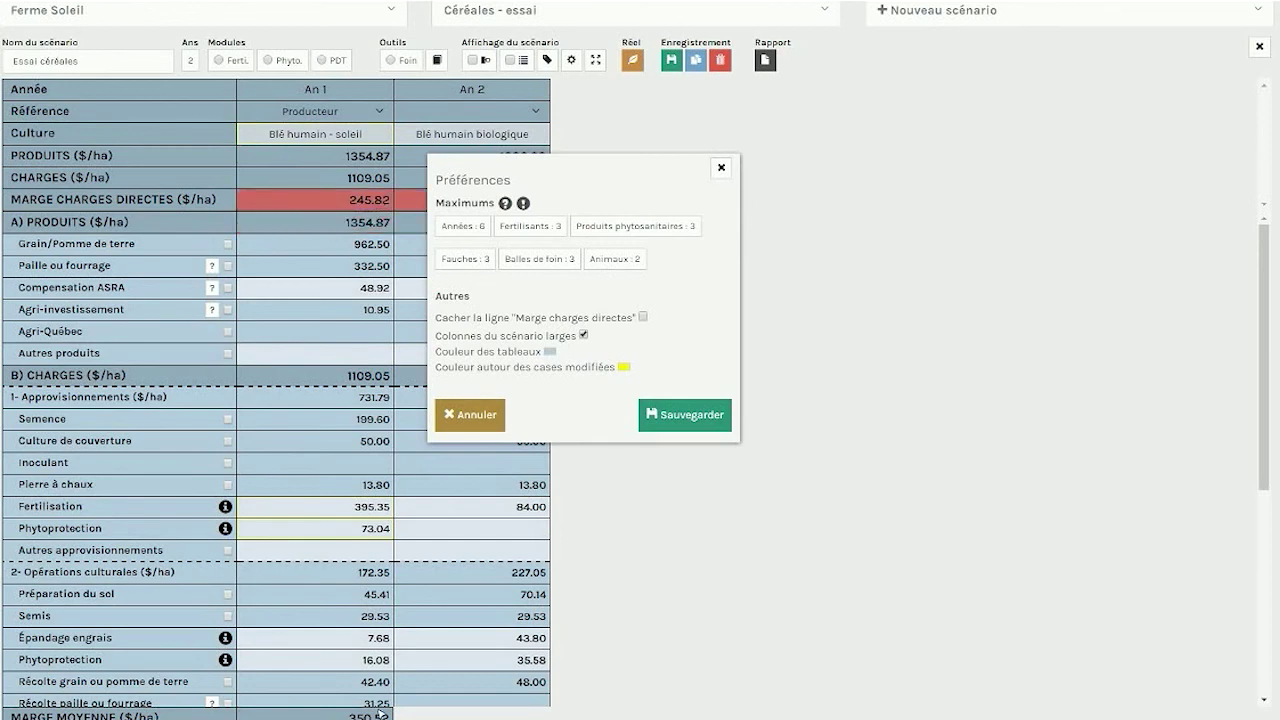
# - Try the preferences for hiding the "Marge charges directes" line, narrowing the scenario columns and choosing the display colours
pyautogui.click(643, 317)
pyautogui.click(643, 317)
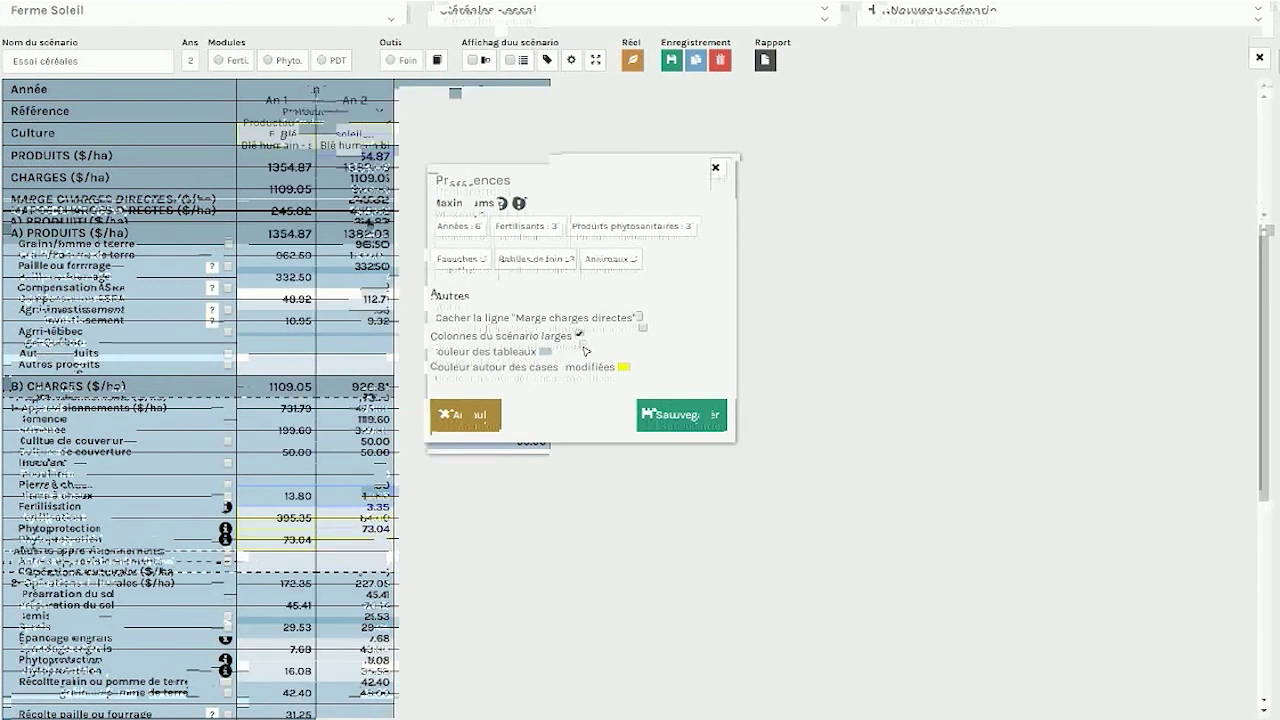
pyautogui.click(583, 345)
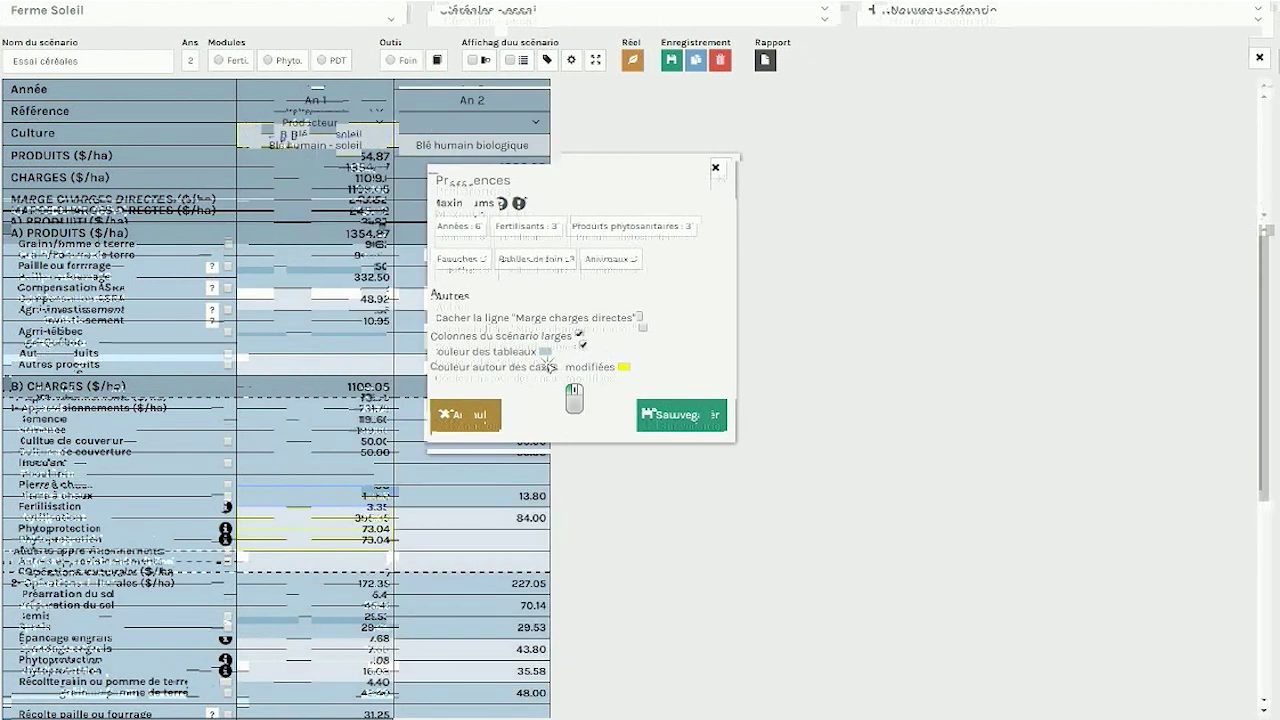
pyautogui.click(549, 368)
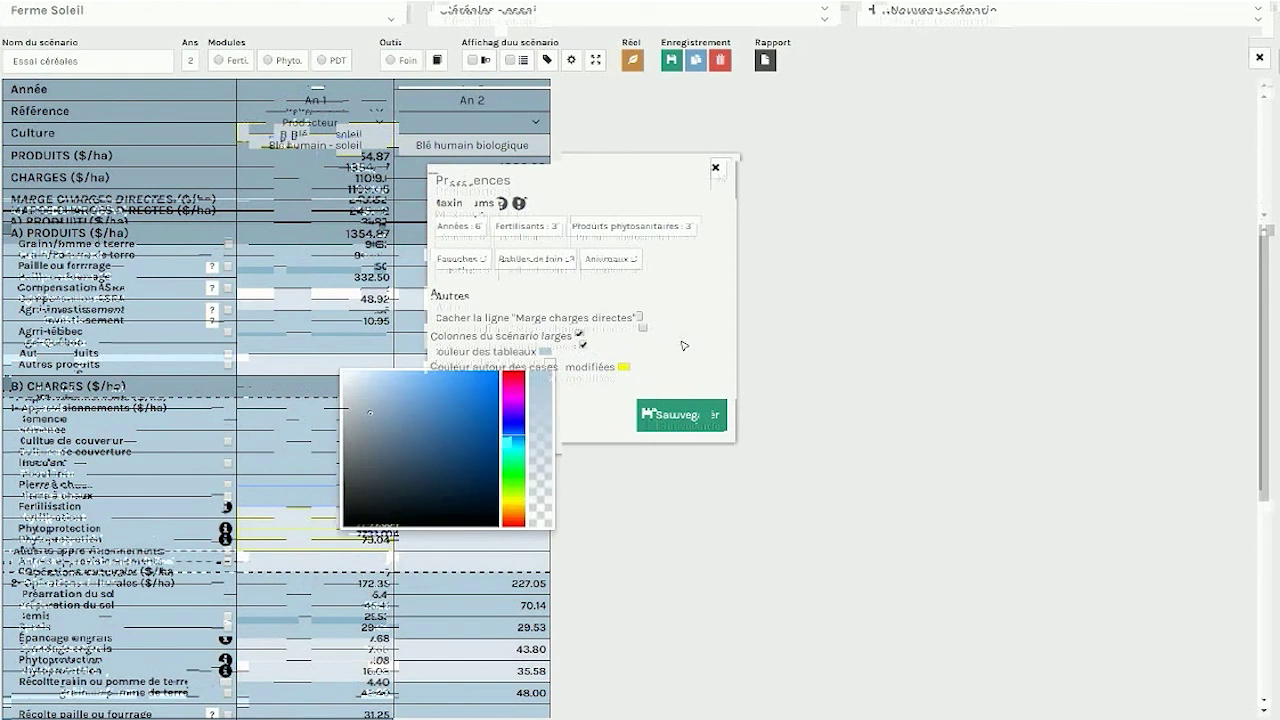
pyautogui.click(626, 381)
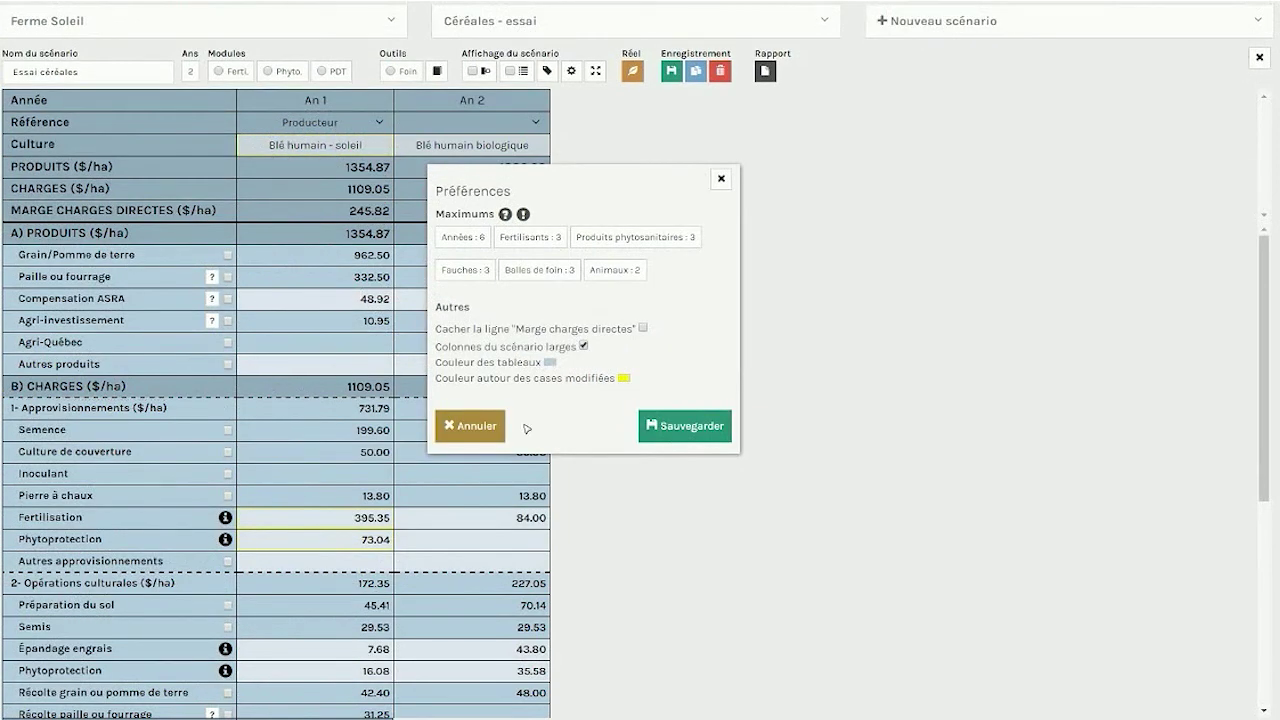
# - Leave the preferences and activate the tracking of real values for the Essai céréales scenario, confirming the request
pyautogui.click(632, 72)
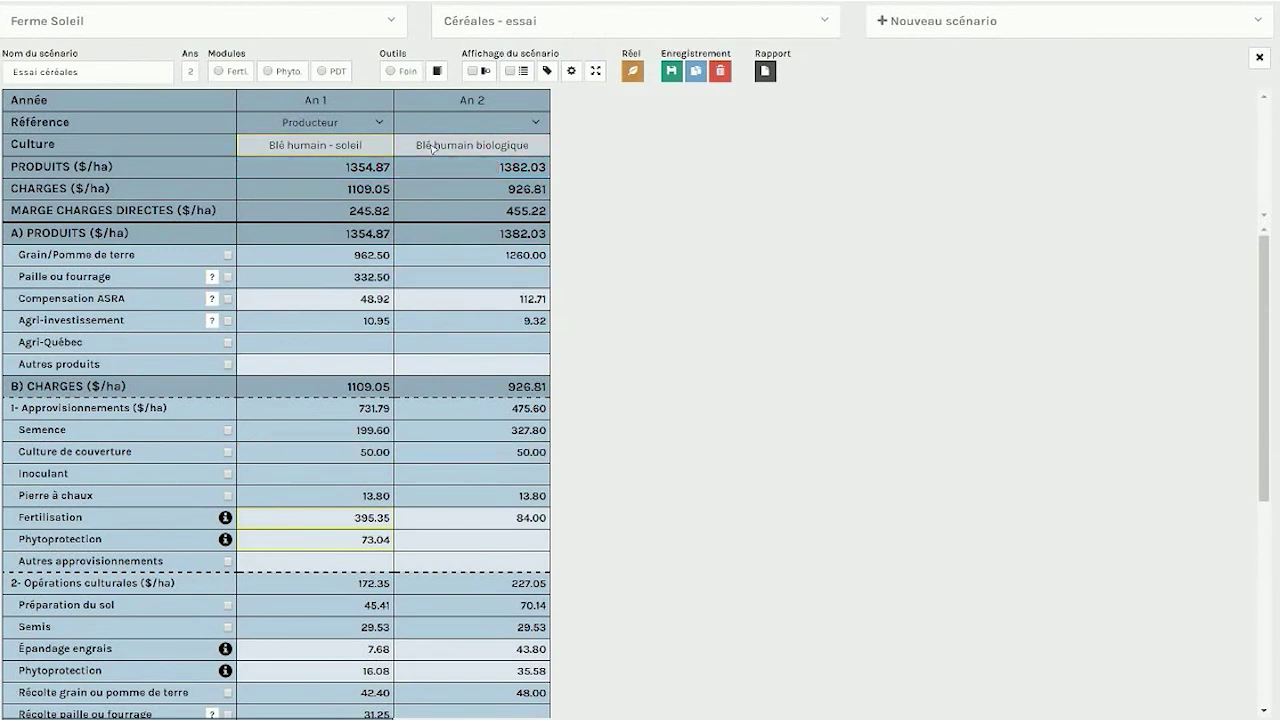
pyautogui.click(632, 70)
pyautogui.click(609, 408)
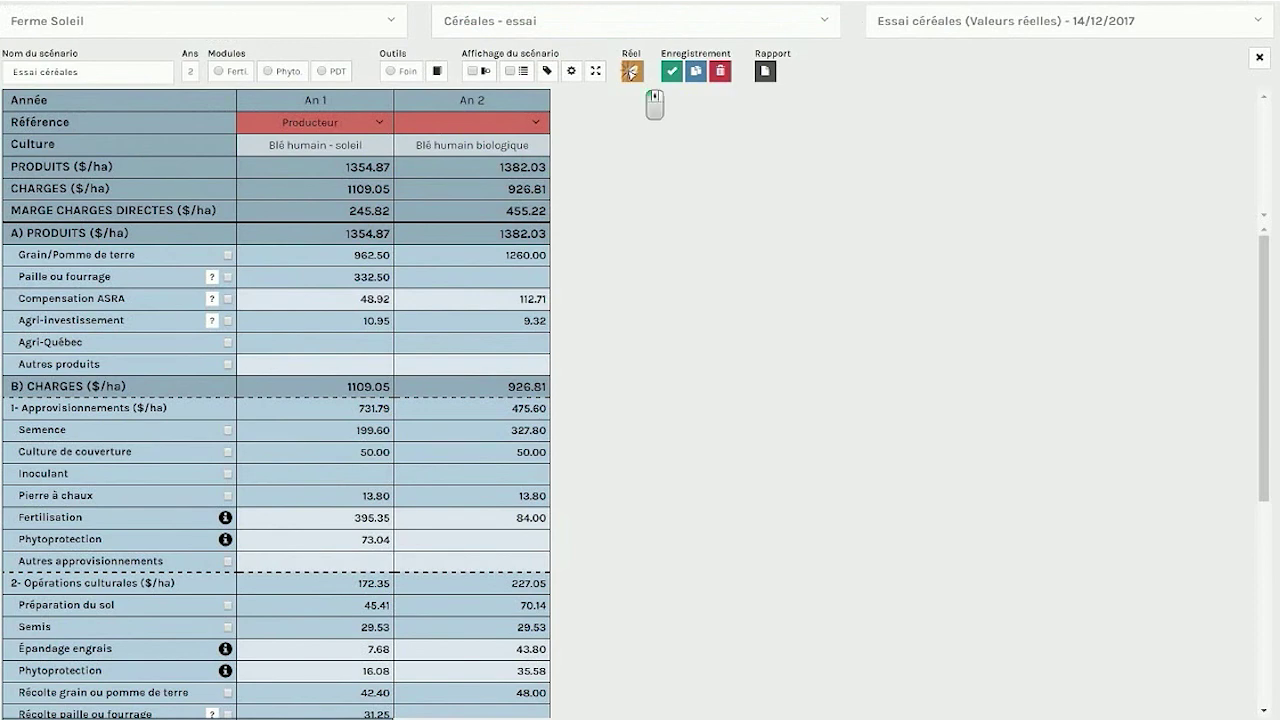
pyautogui.click(606, 400)
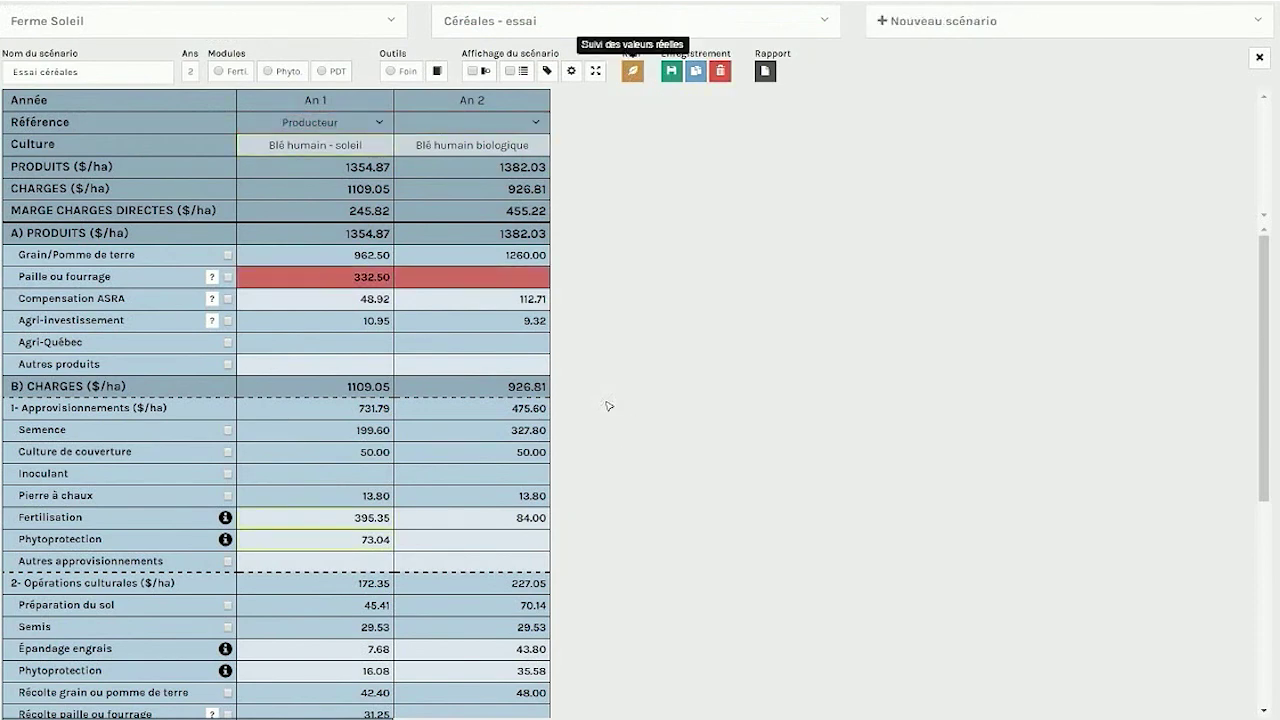
pyautogui.click(632, 70)
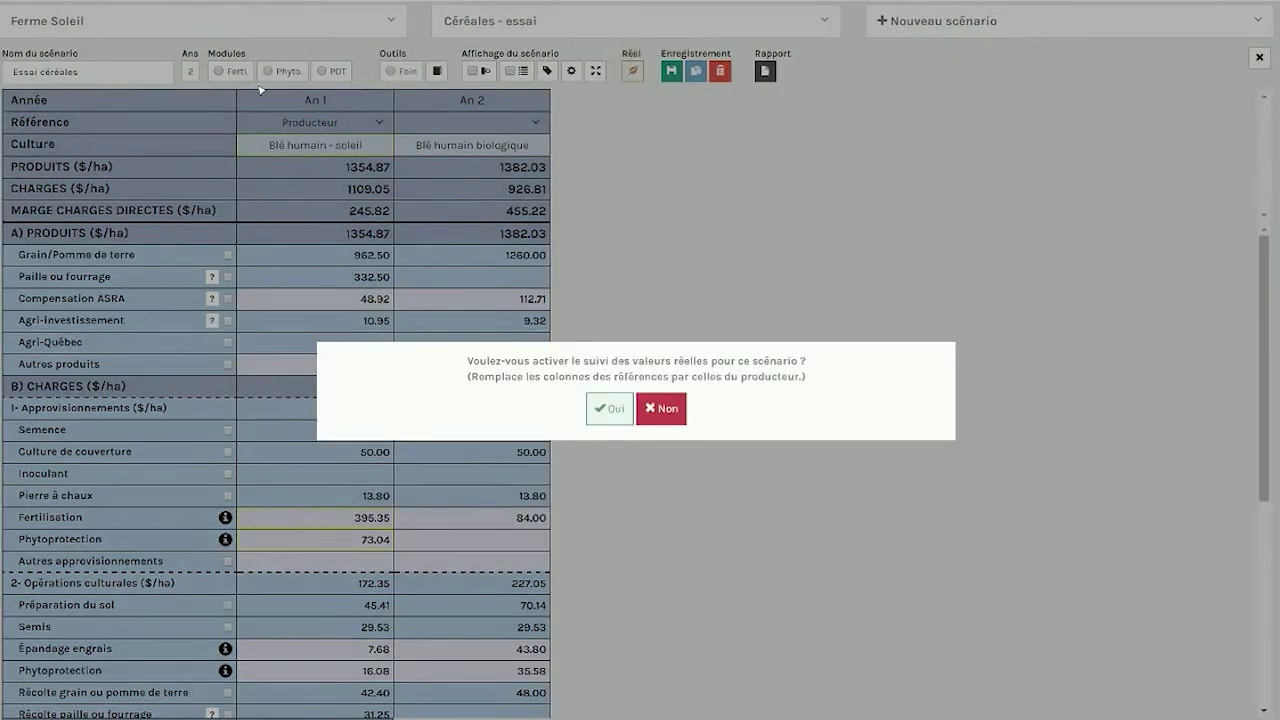
# - With the reference columns shown, try -30 for An 2's "% d'augmentation avec la rotation" and set it back to -20
pyautogui.click(473, 77)
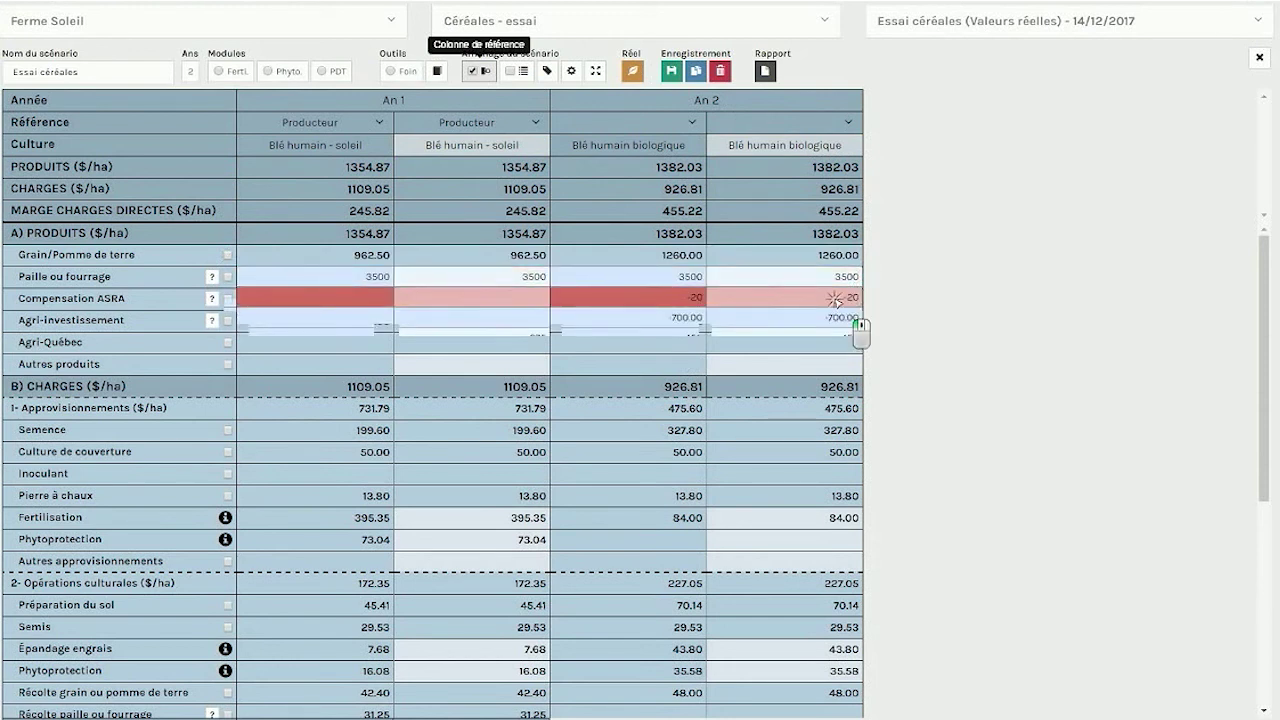
pyautogui.write('-30')
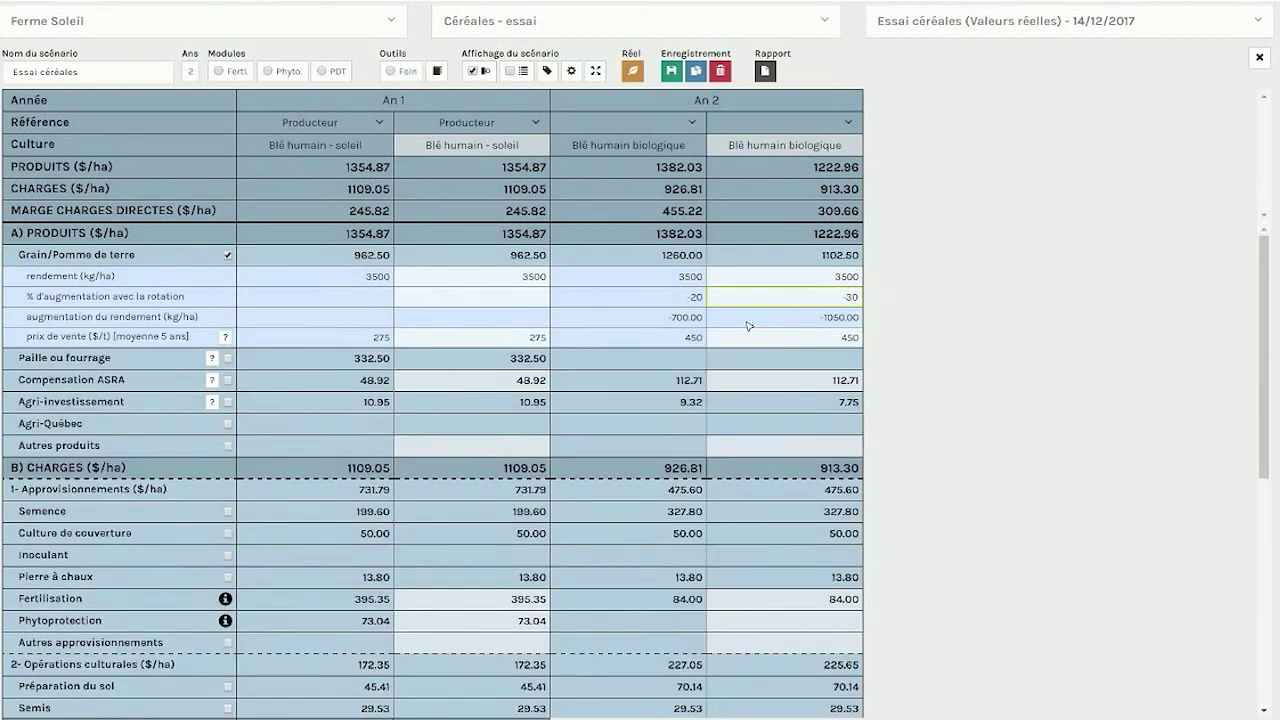
pyautogui.press('BackSpace')
pyautogui.press('BackSpace')
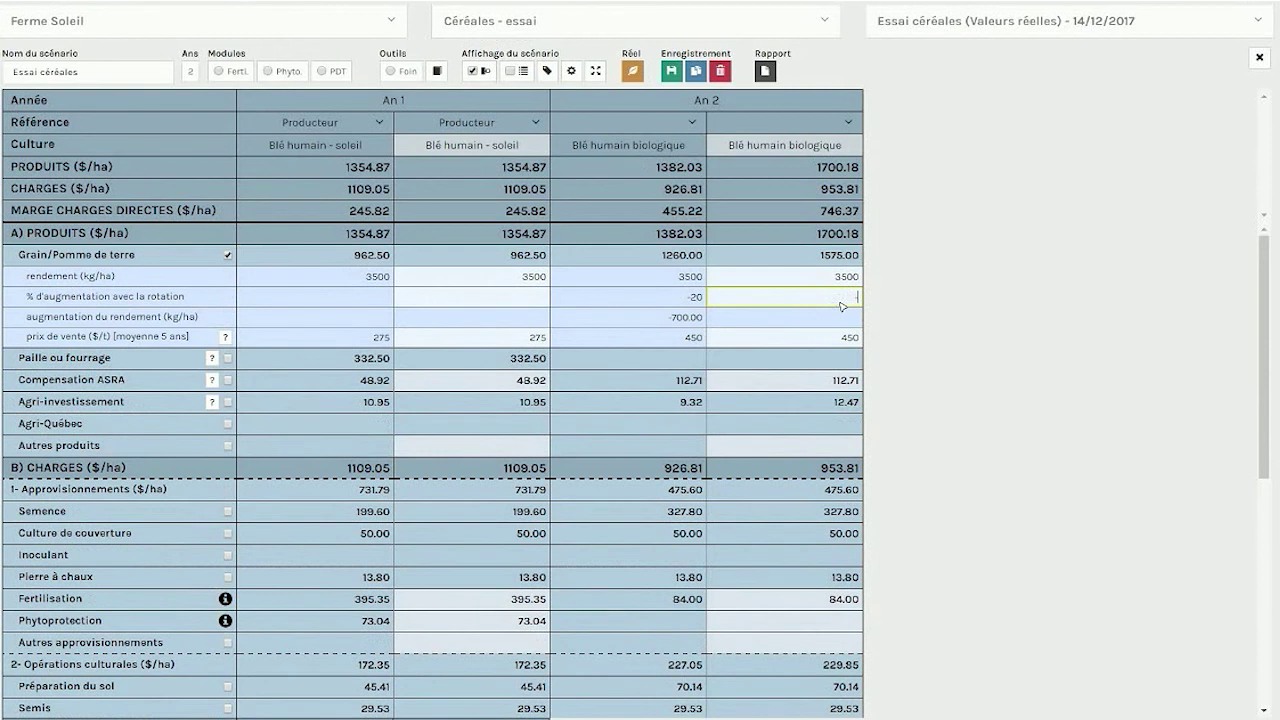
pyautogui.write('20')
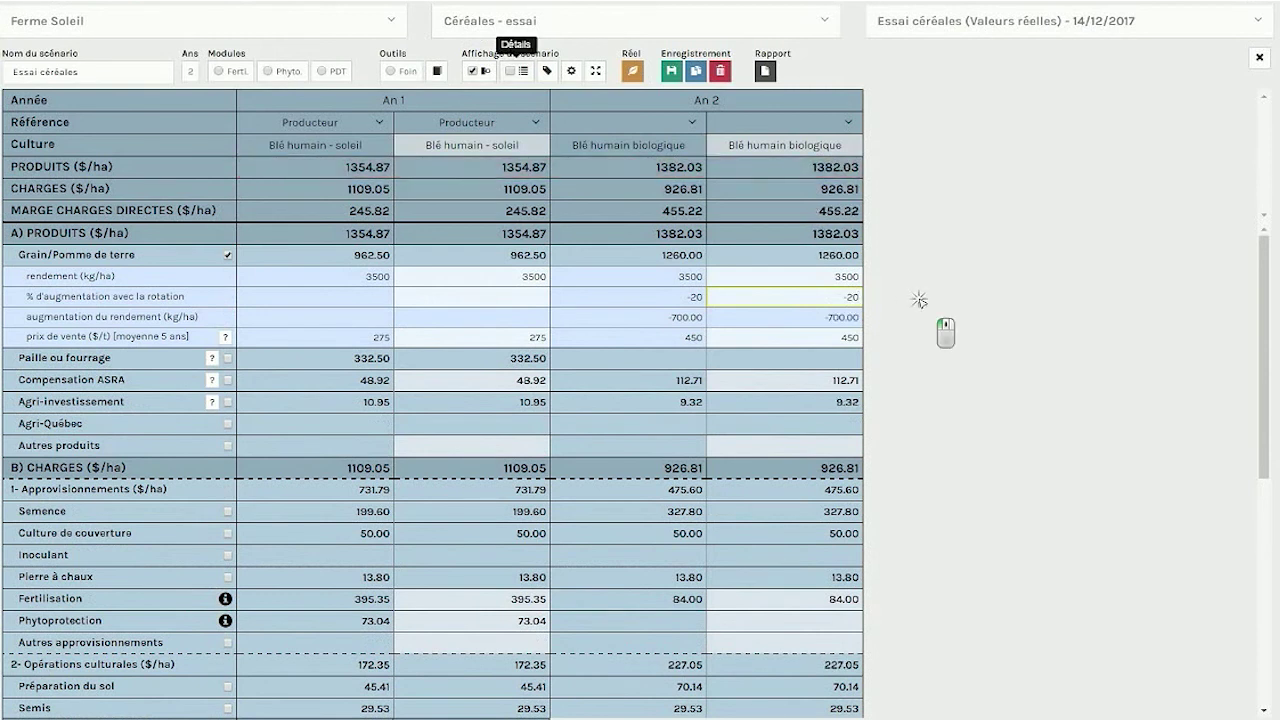
pyautogui.click(479, 73)
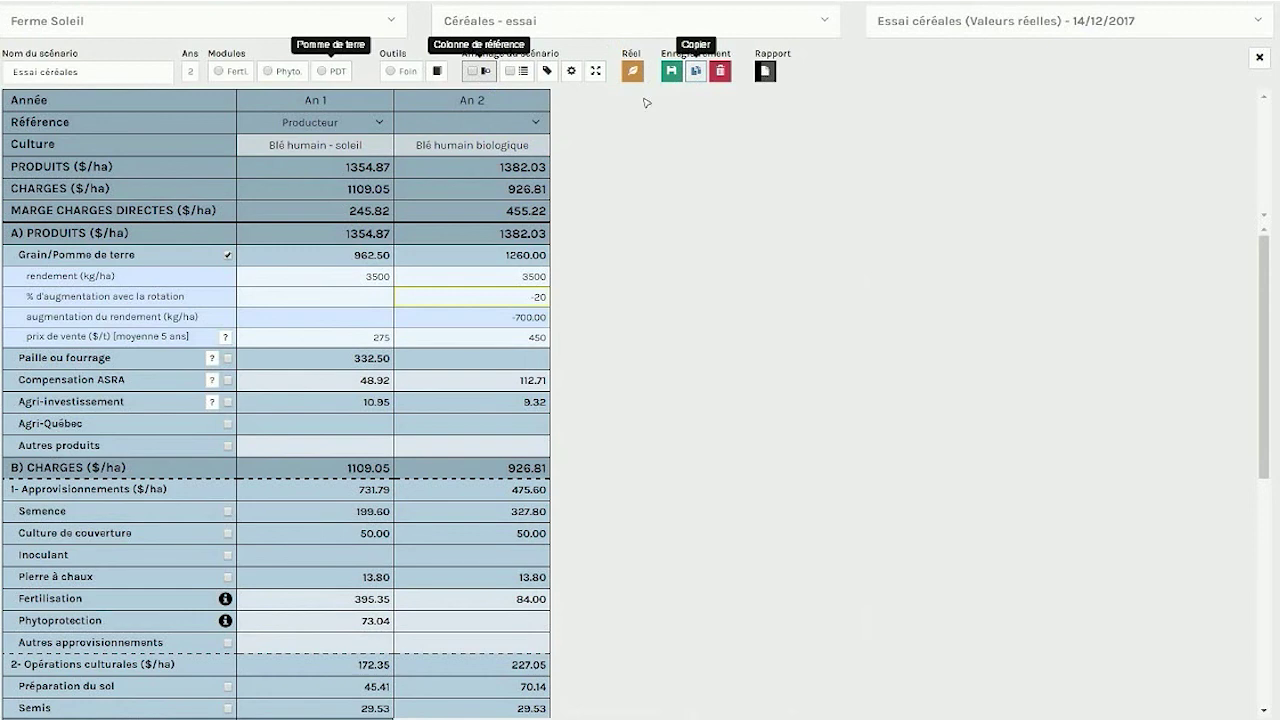
# - Display the potato module's budget lines for the scenario and hide them again
pyautogui.click(321, 71)
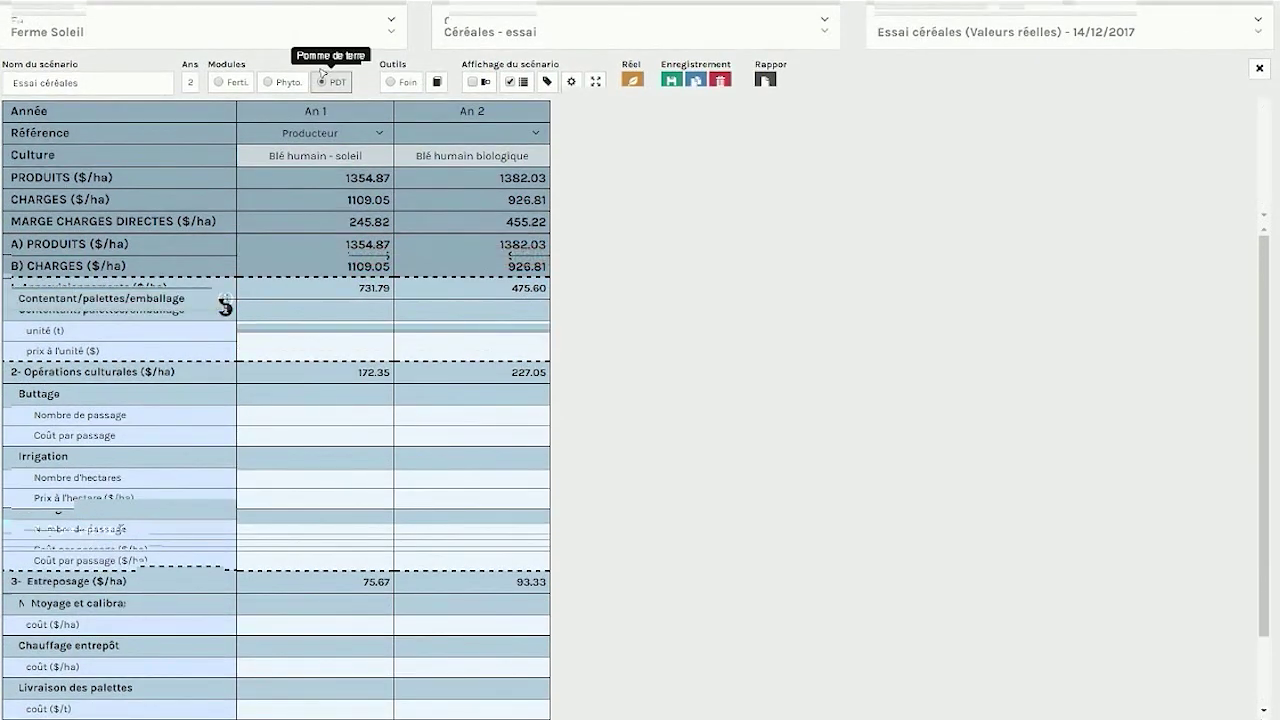
pyautogui.click(321, 71)
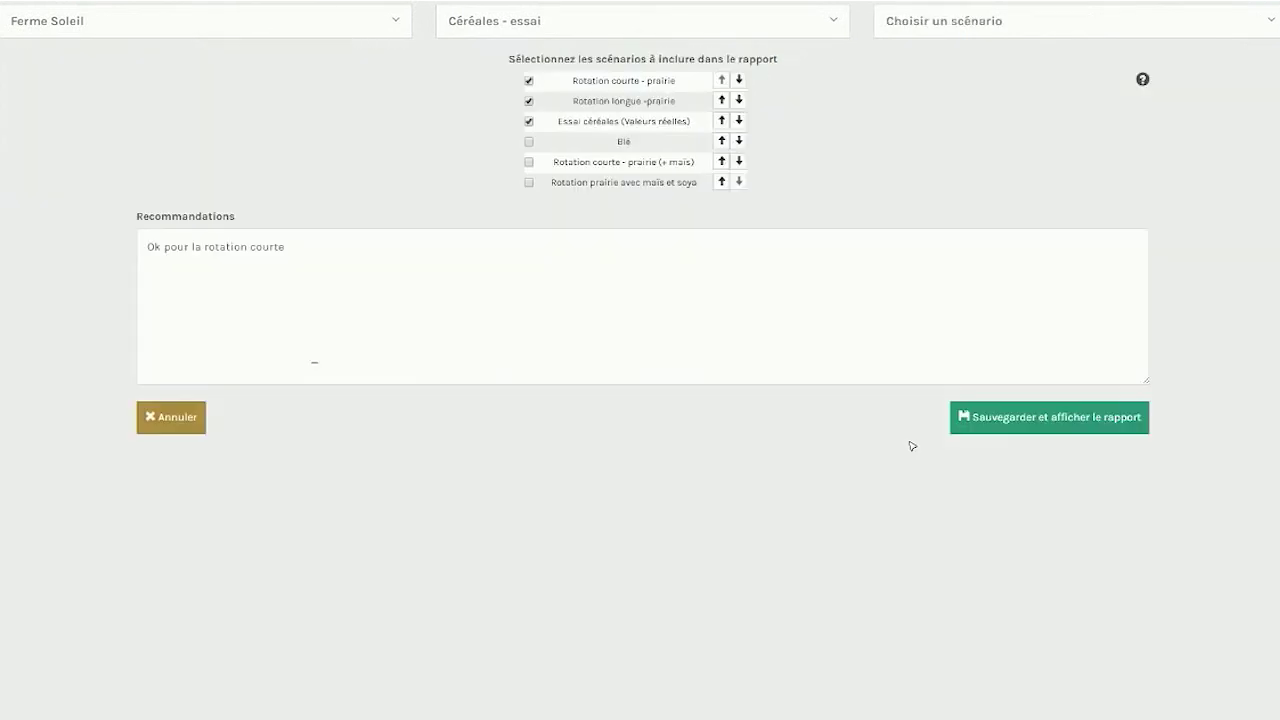
# - Generate the producer's report for the Essai céréales scenario with the recommendation "Ok pour la culture"
pyautogui.click(529, 101)
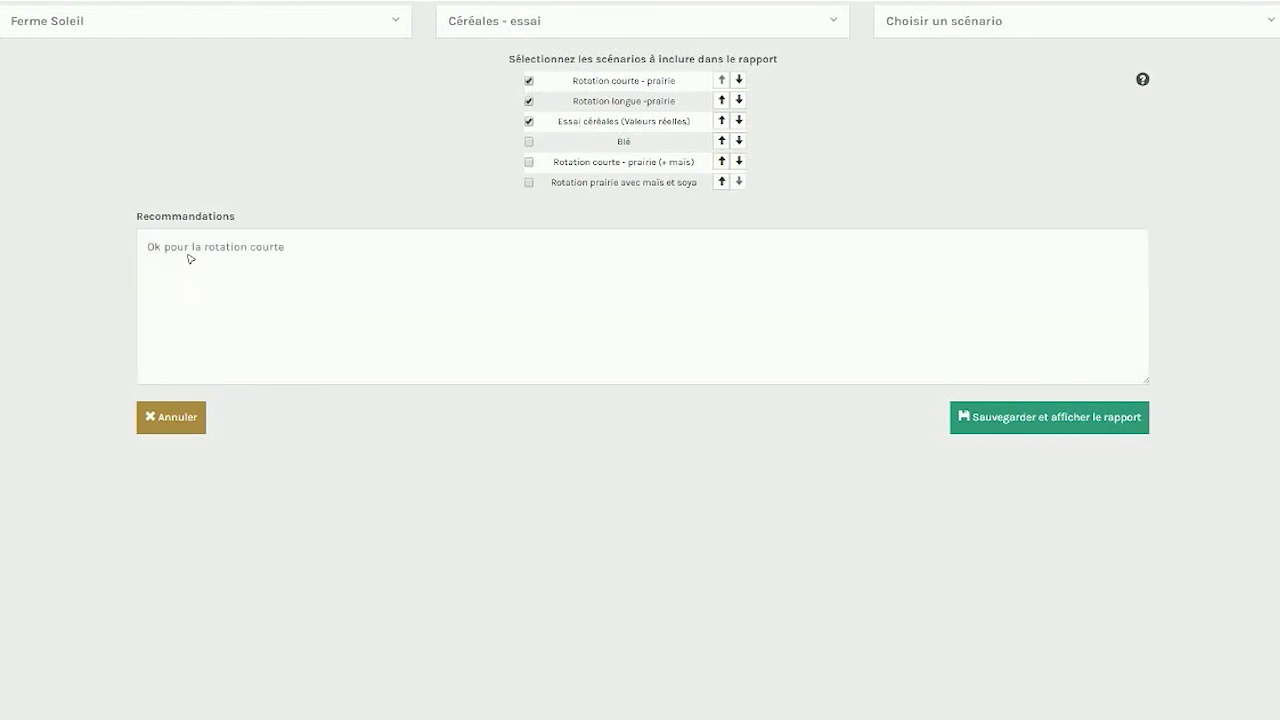
pyautogui.click(288, 250)
pyautogui.moveTo(304, 259); pyautogui.dragTo(240, 250)
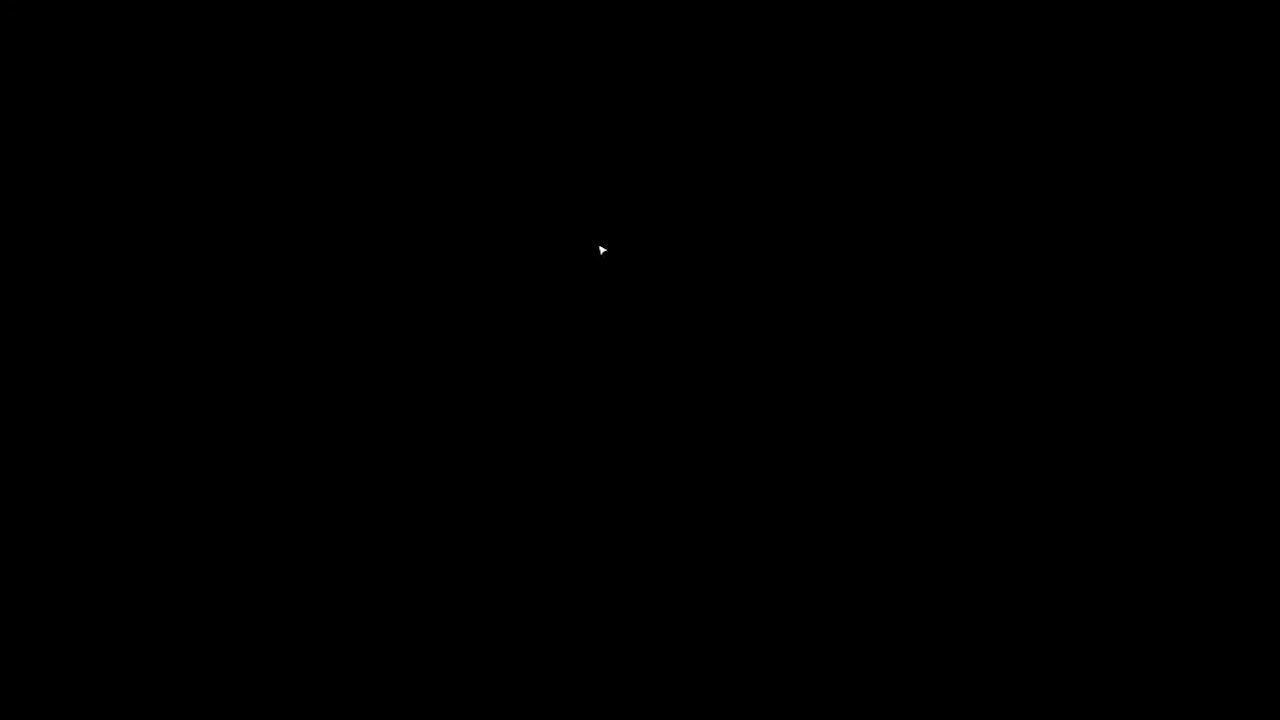
pyautogui.click(1050, 423)
# - Examine the producer's report from the identification and rotation plan through the scenario's detailed products and charges
pyautogui.scroll(-5, 1074, 310)
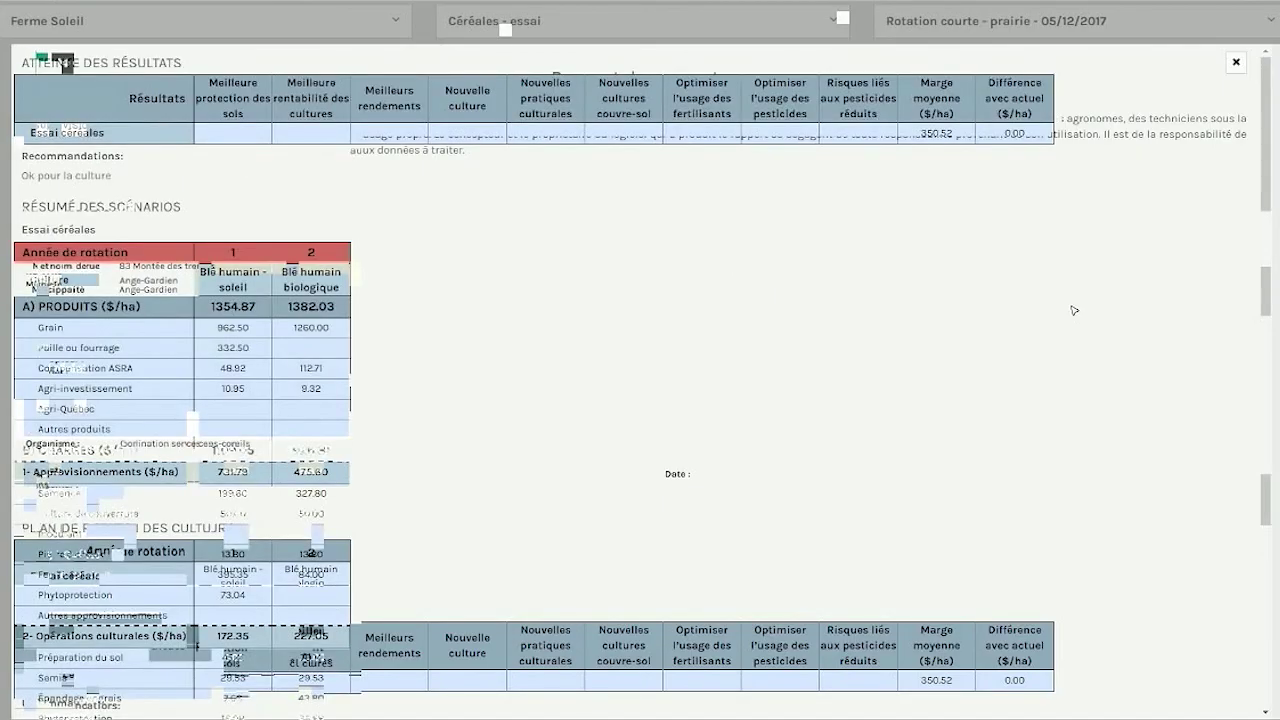
pyautogui.scroll(5, 1074, 310)
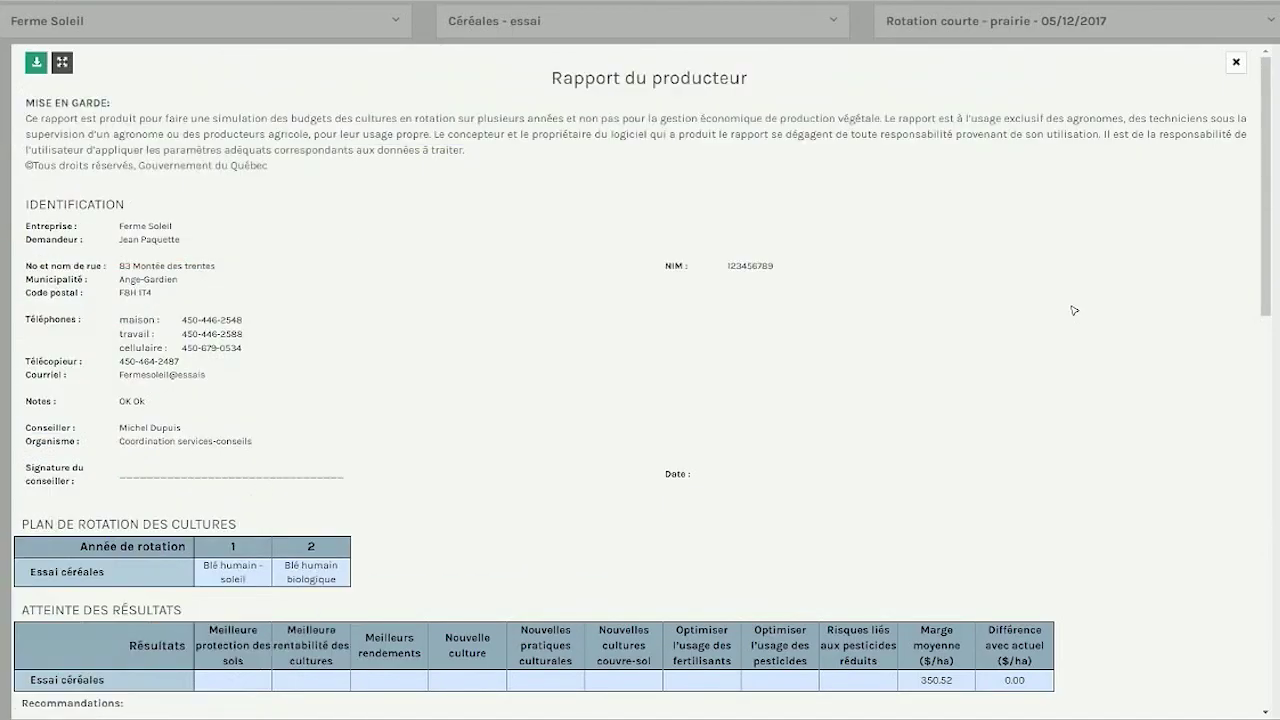
pyautogui.scroll(-3, 1074, 310)
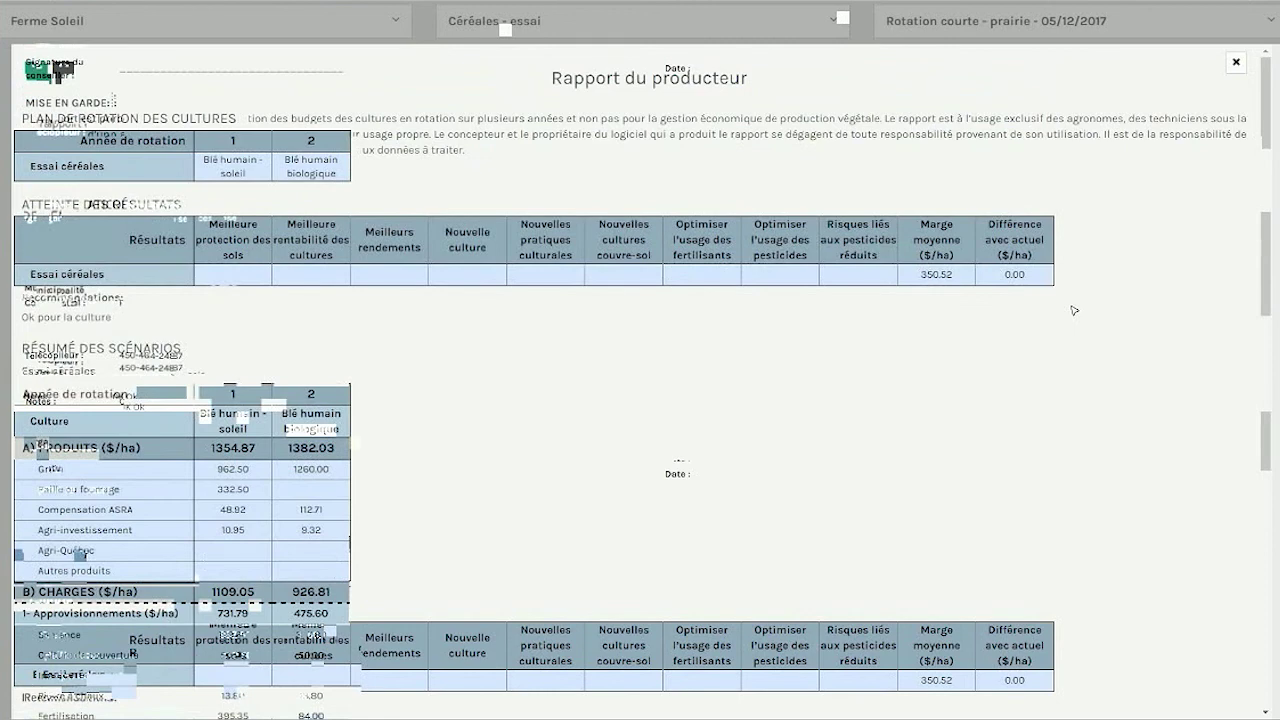
pyautogui.scroll(-3, 517, 326)
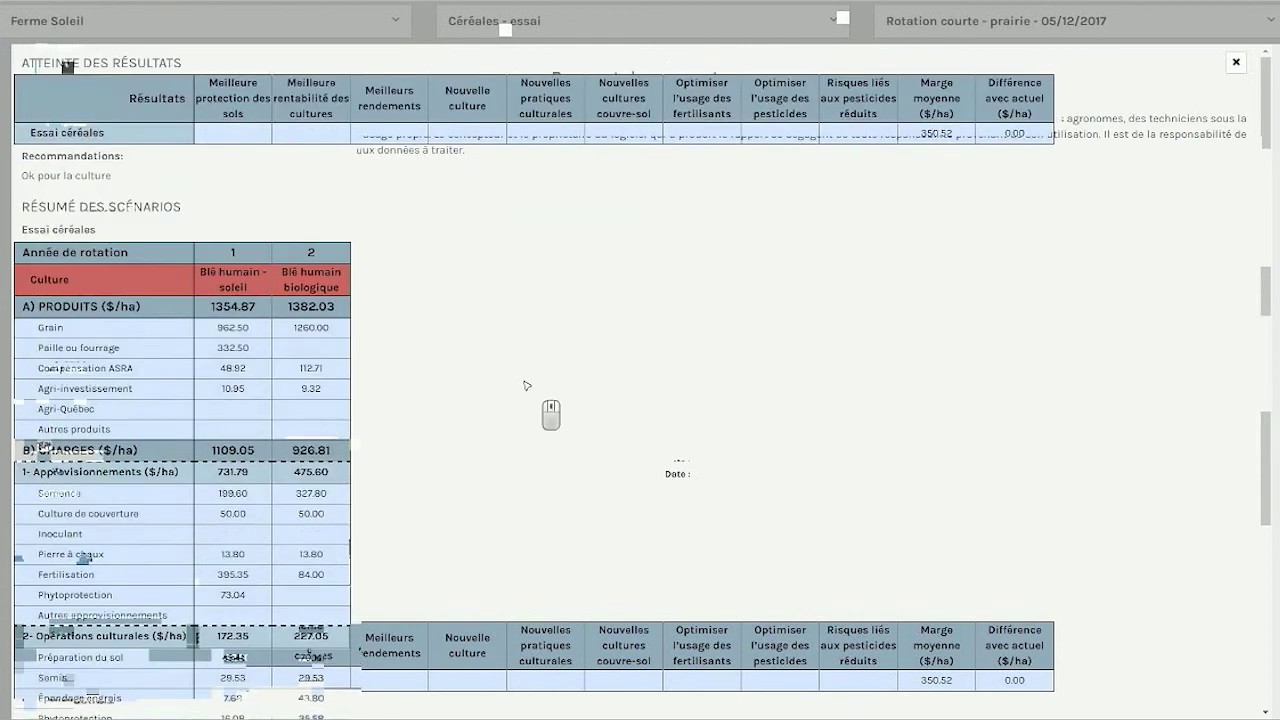
pyautogui.scroll(-5, 527, 385)
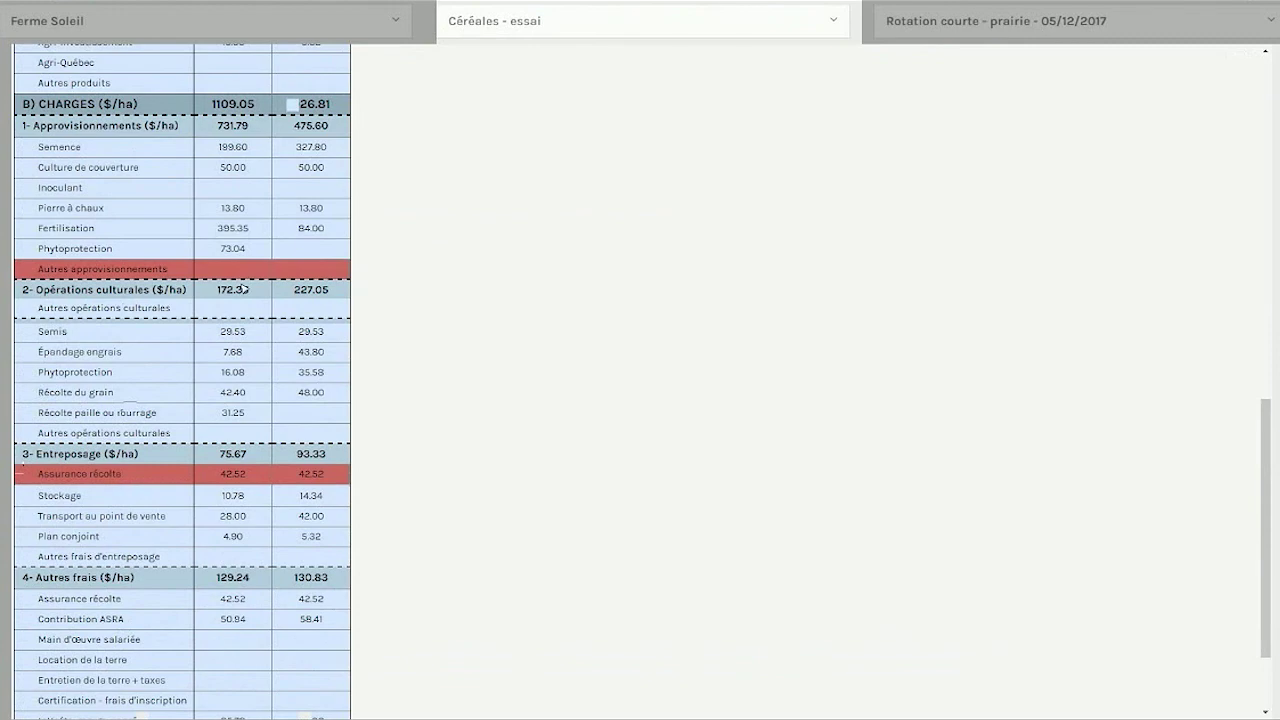
pyautogui.scroll(15, 310, 310)
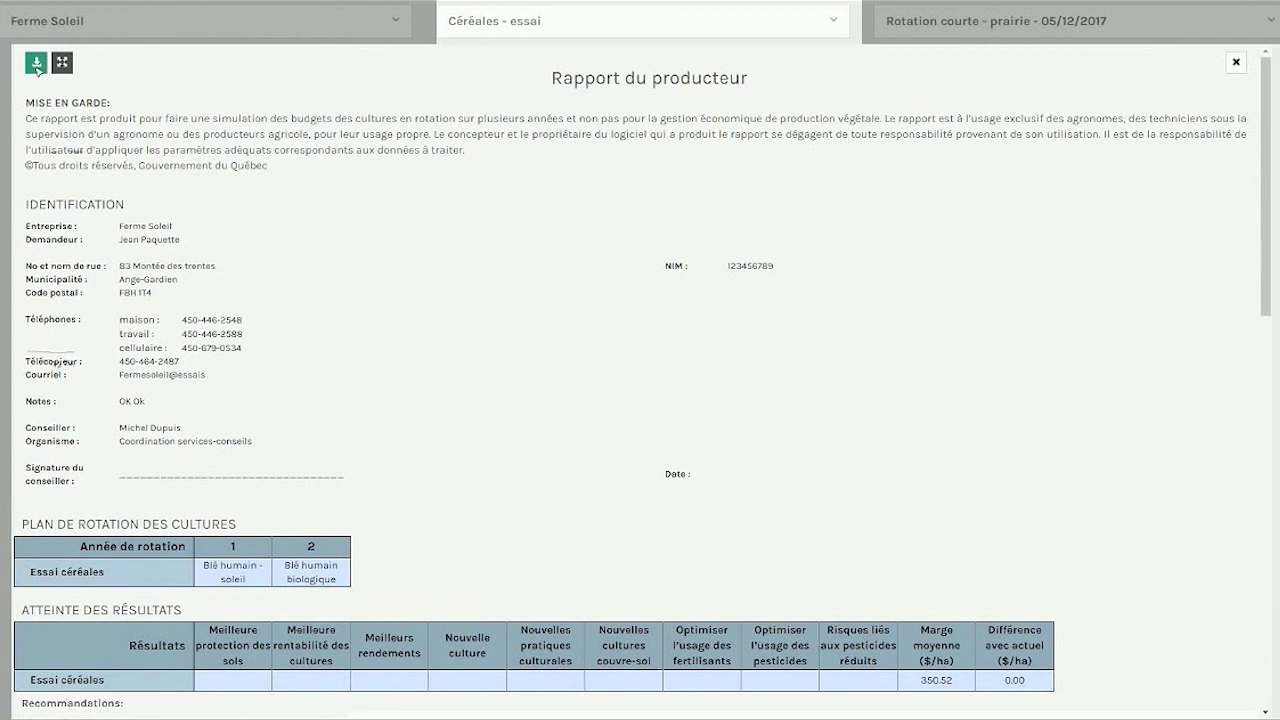
pyautogui.scroll(-20, 37, 68)
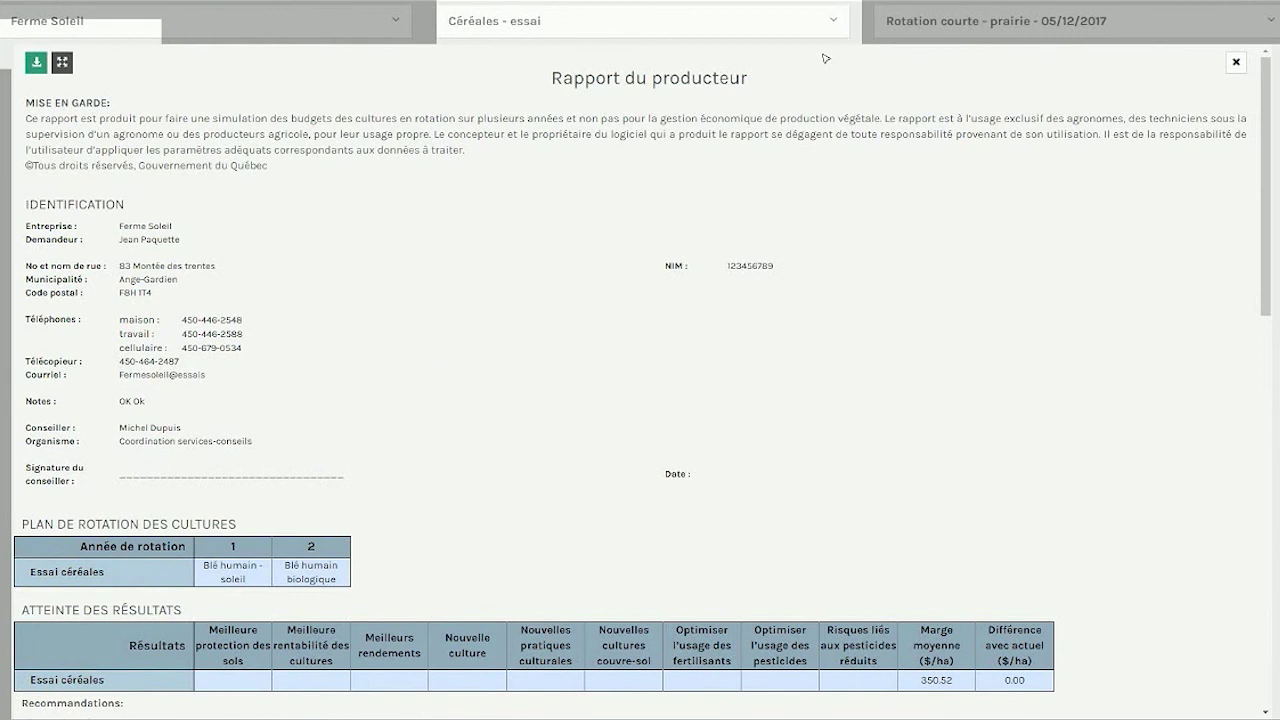
# - Close the producer's report and switch from Rotation courte - prairie to the Rotation longue -prairie scenario, saving the changes
pyautogui.click(1236, 61)
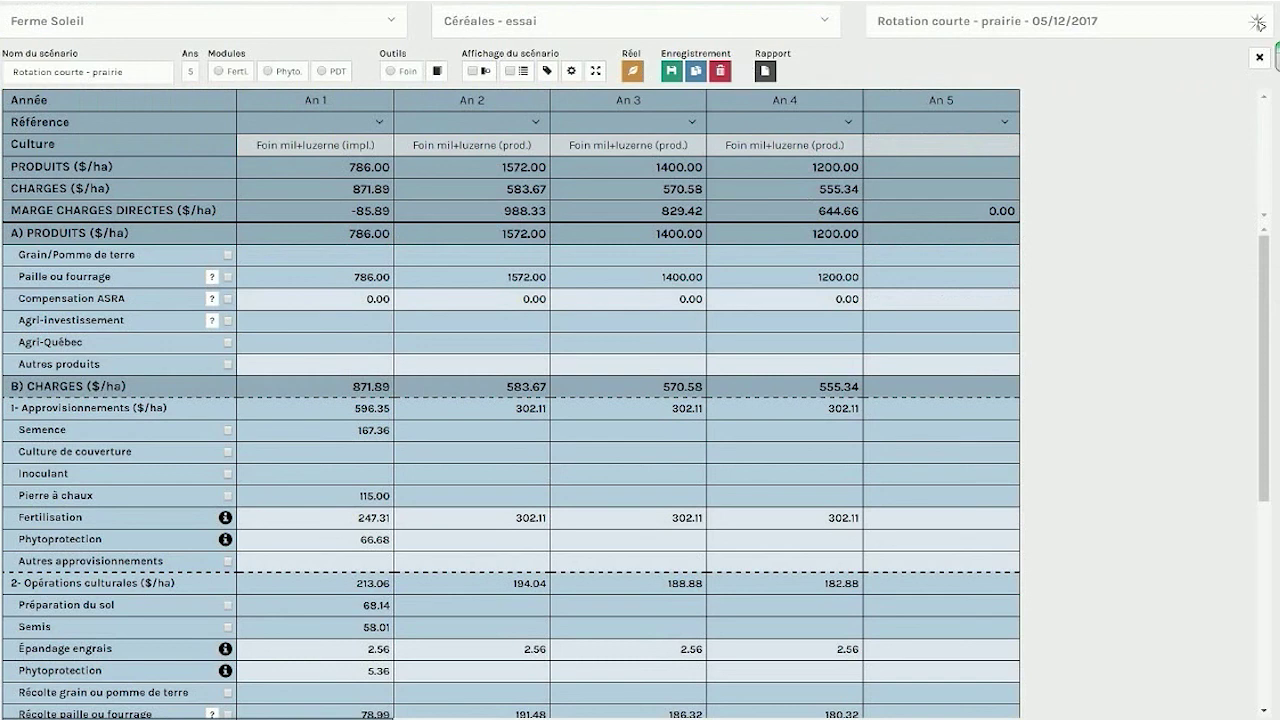
pyautogui.click(1007, 203)
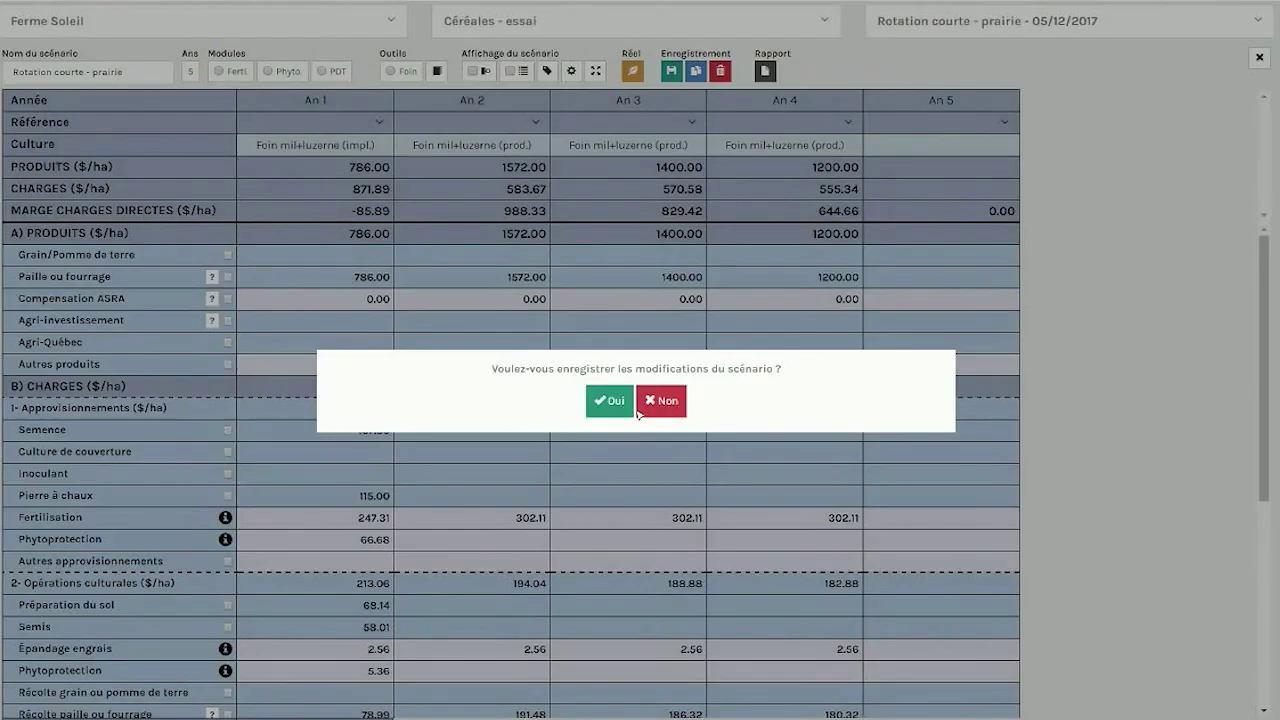
pyautogui.click(612, 403)
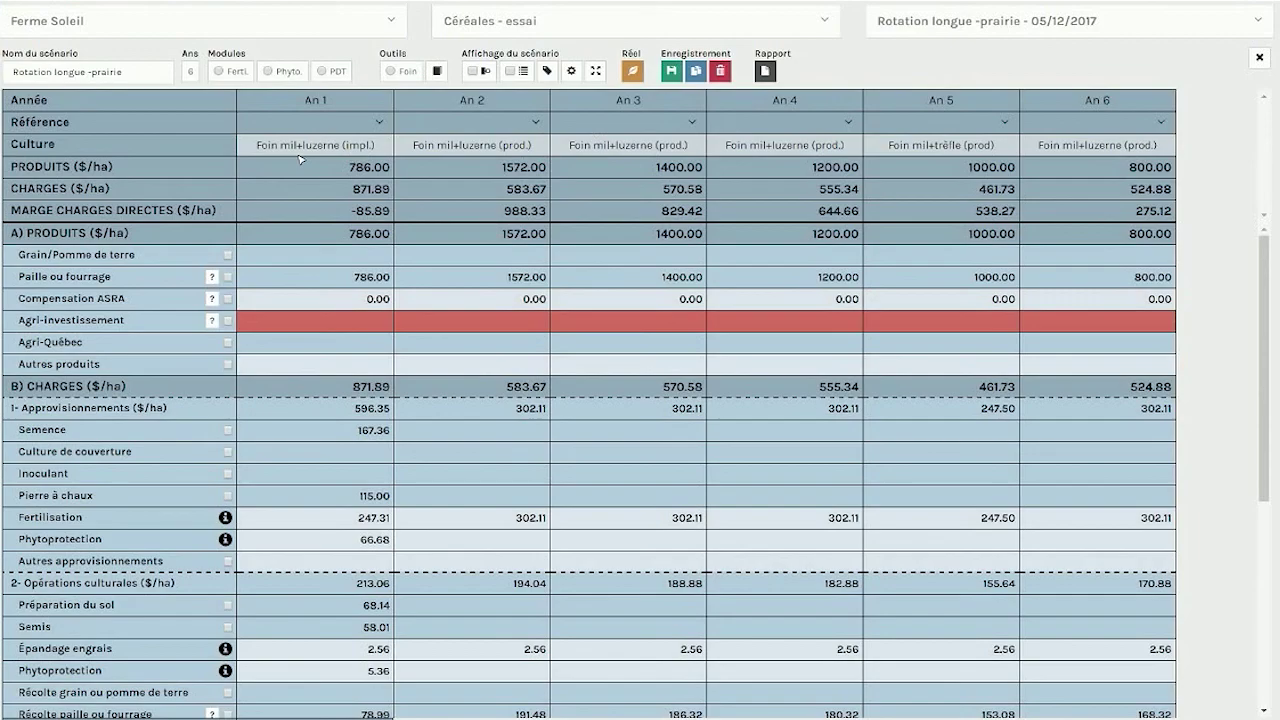
# - Display the Grain/Pomme de terre detail lines in the Rotation longue -prairie budget and hide them again
pyautogui.click(353, 152)
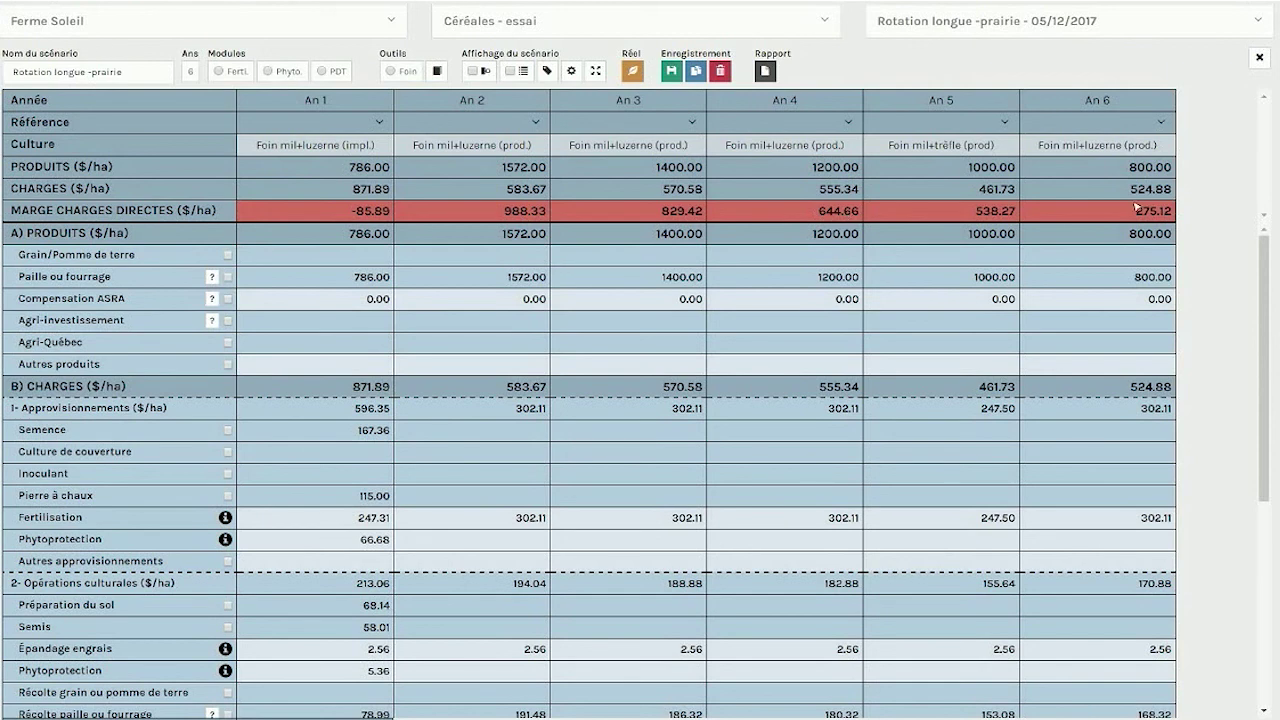
pyautogui.click(228, 254)
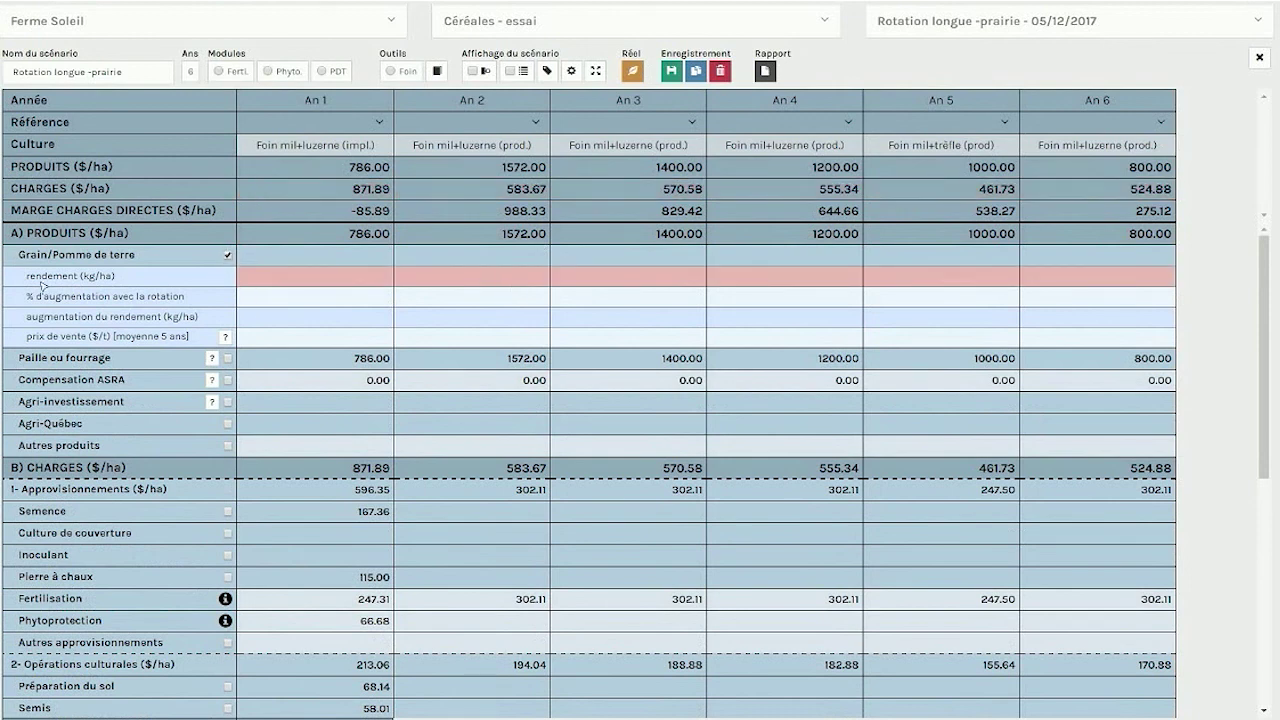
pyautogui.click(224, 282)
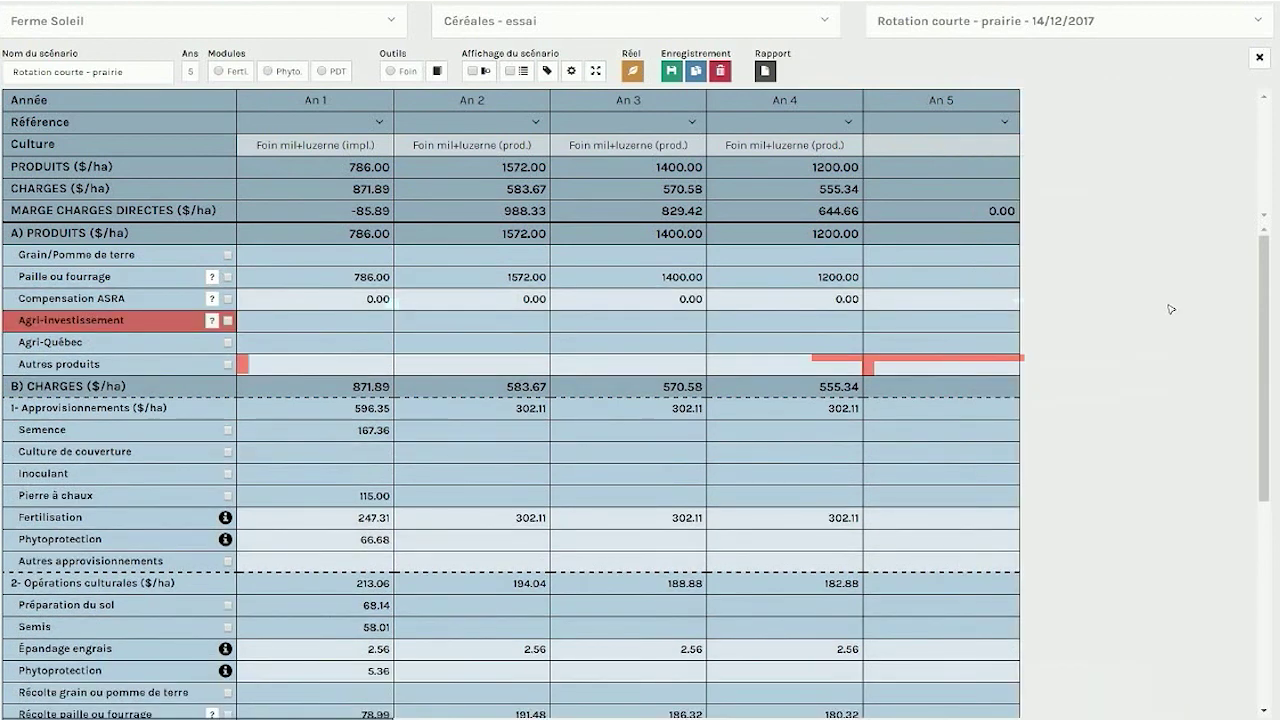
pyautogui.click(227, 278)
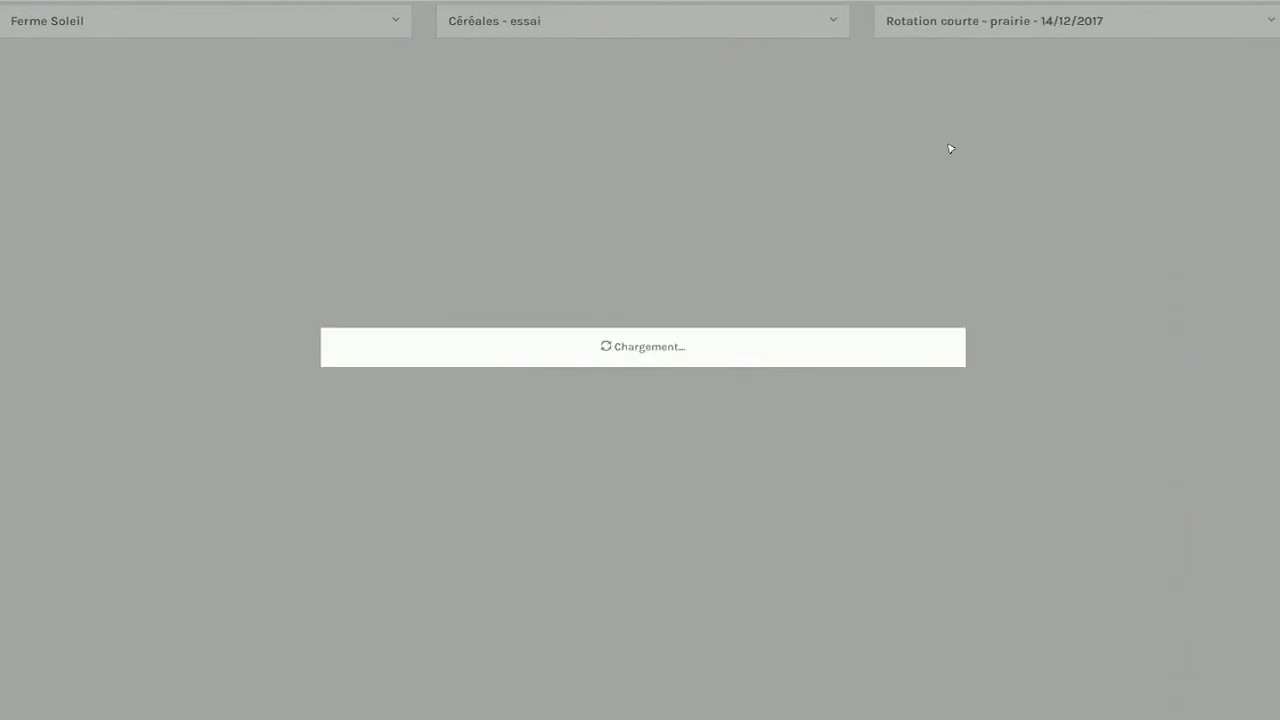
# - Switch back to Rotation courte - prairie, and on to Rotation courte - prairie (+ maïs), saving the scenario changes each time
pyautogui.click(930, 135)
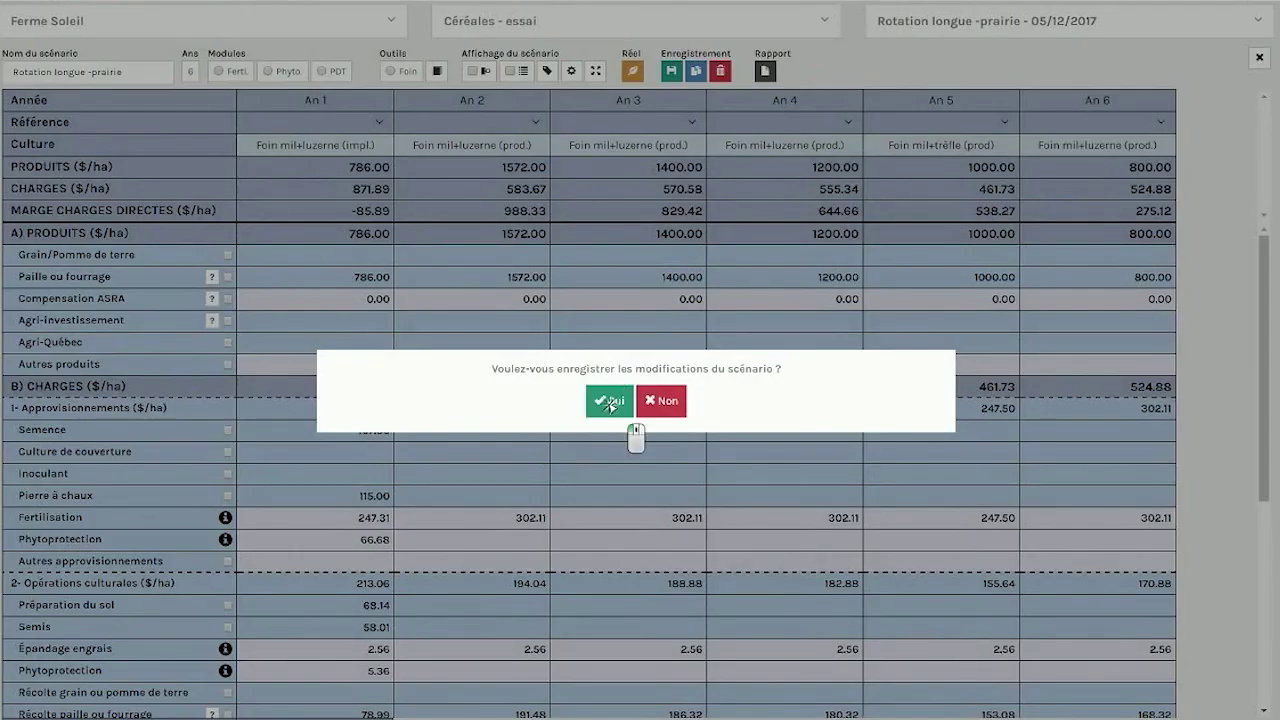
pyautogui.click(613, 405)
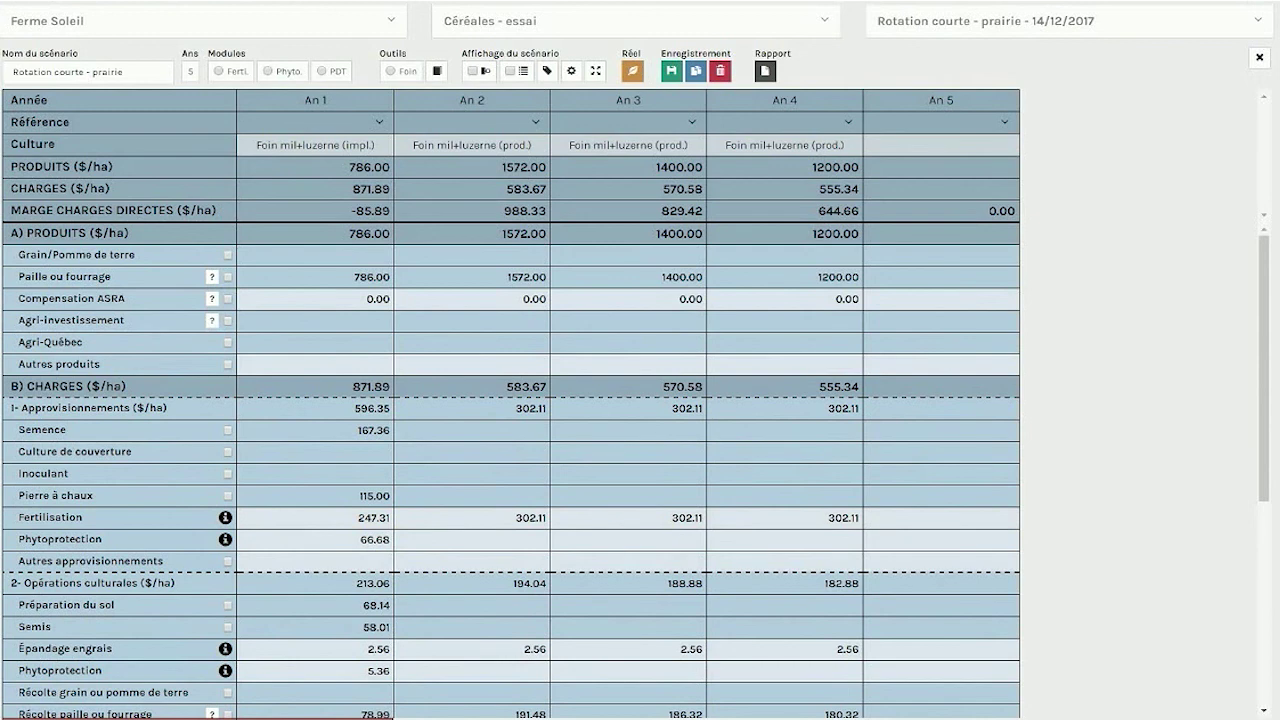
pyautogui.click(228, 277)
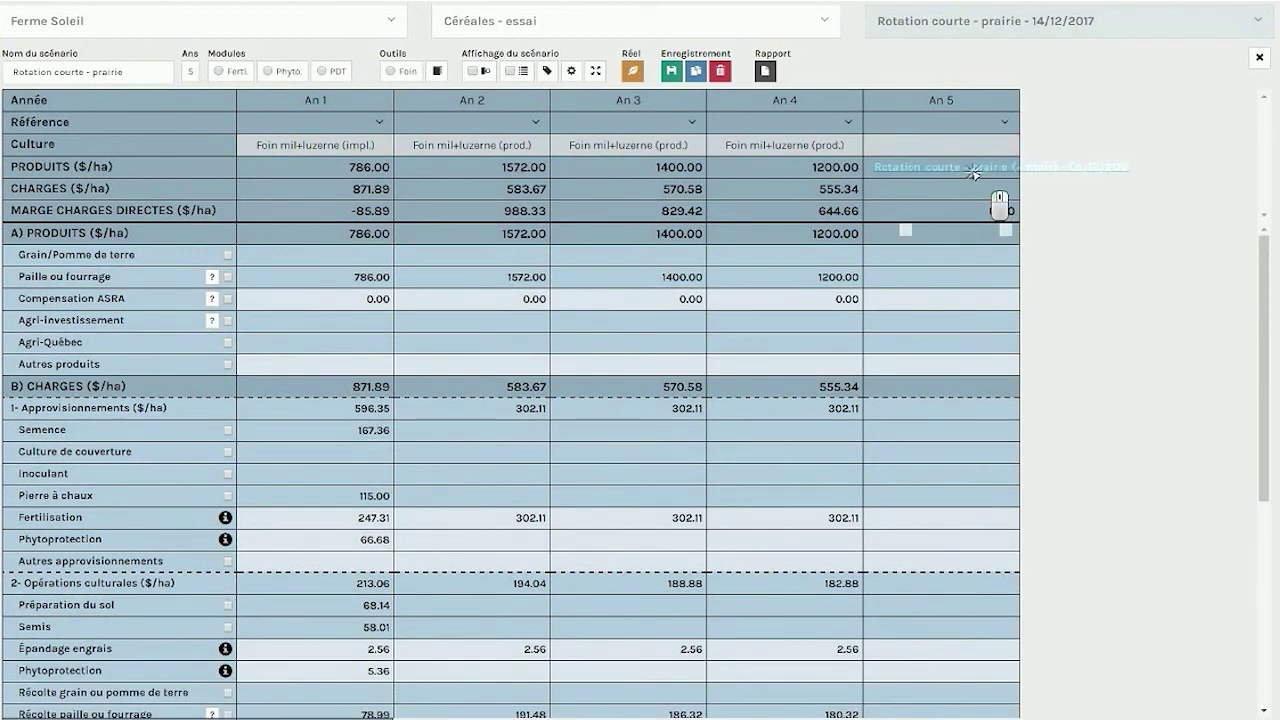
pyautogui.click(975, 172)
pyautogui.click(610, 401)
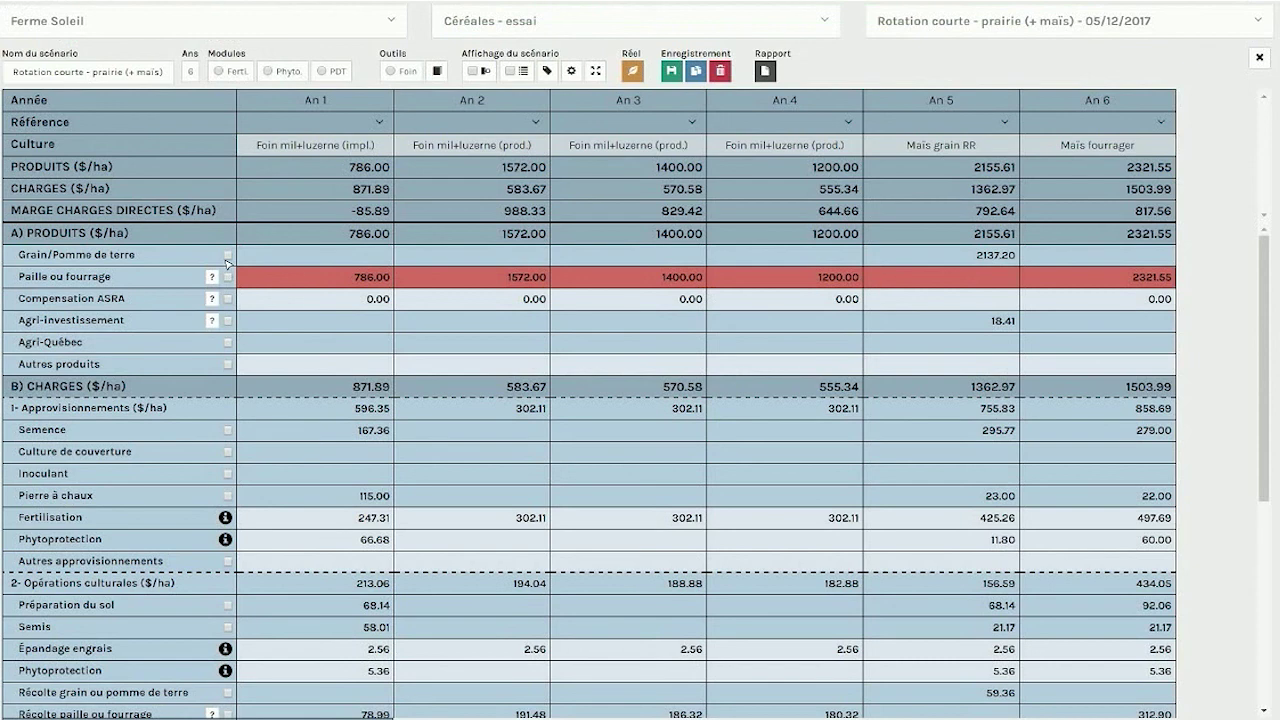
# - Display the Grain/Pomme de terre detail lines in the prairie (+ maïs) budget to review An 5's grain corn, and hide them again
pyautogui.click(228, 255)
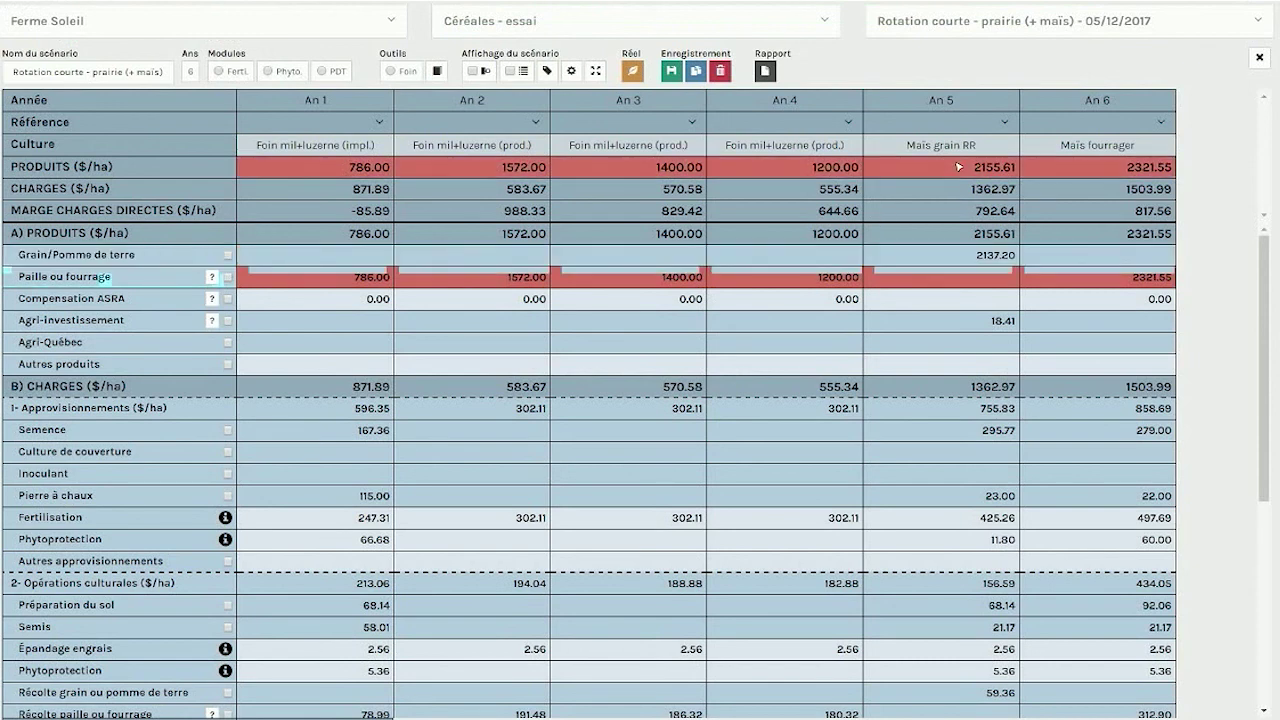
pyautogui.click(228, 256)
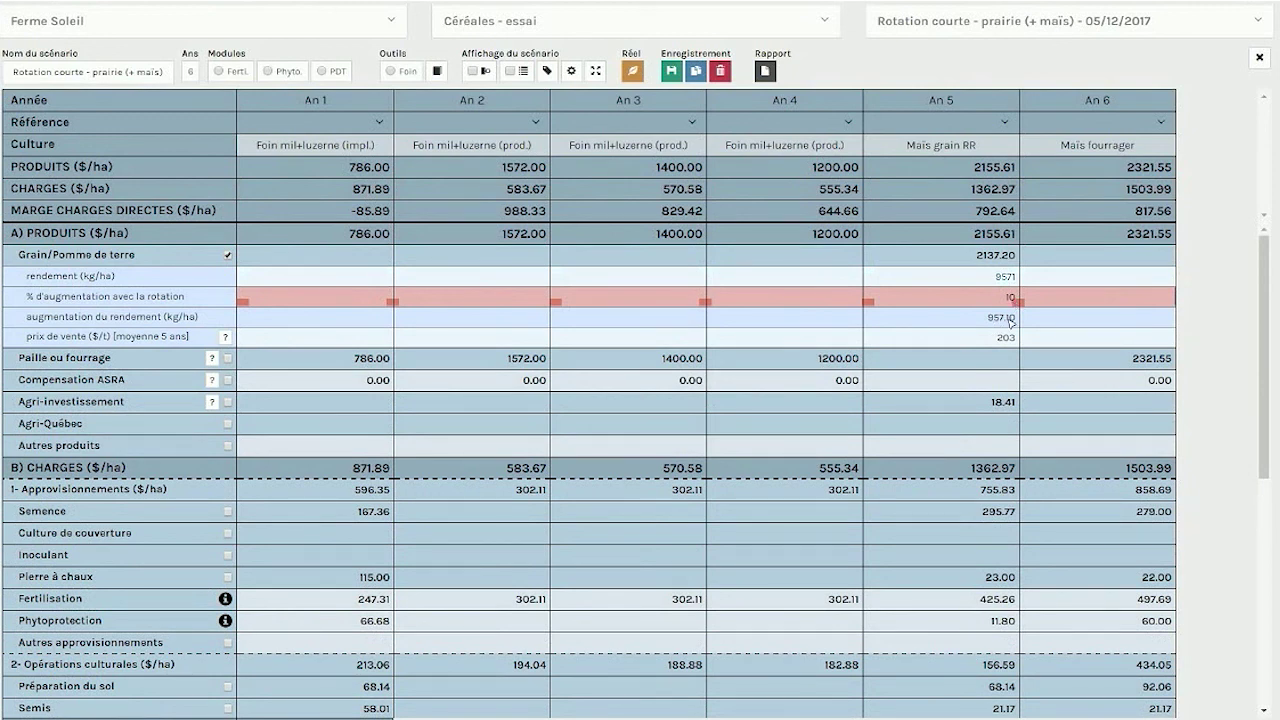
pyautogui.click(1015, 332)
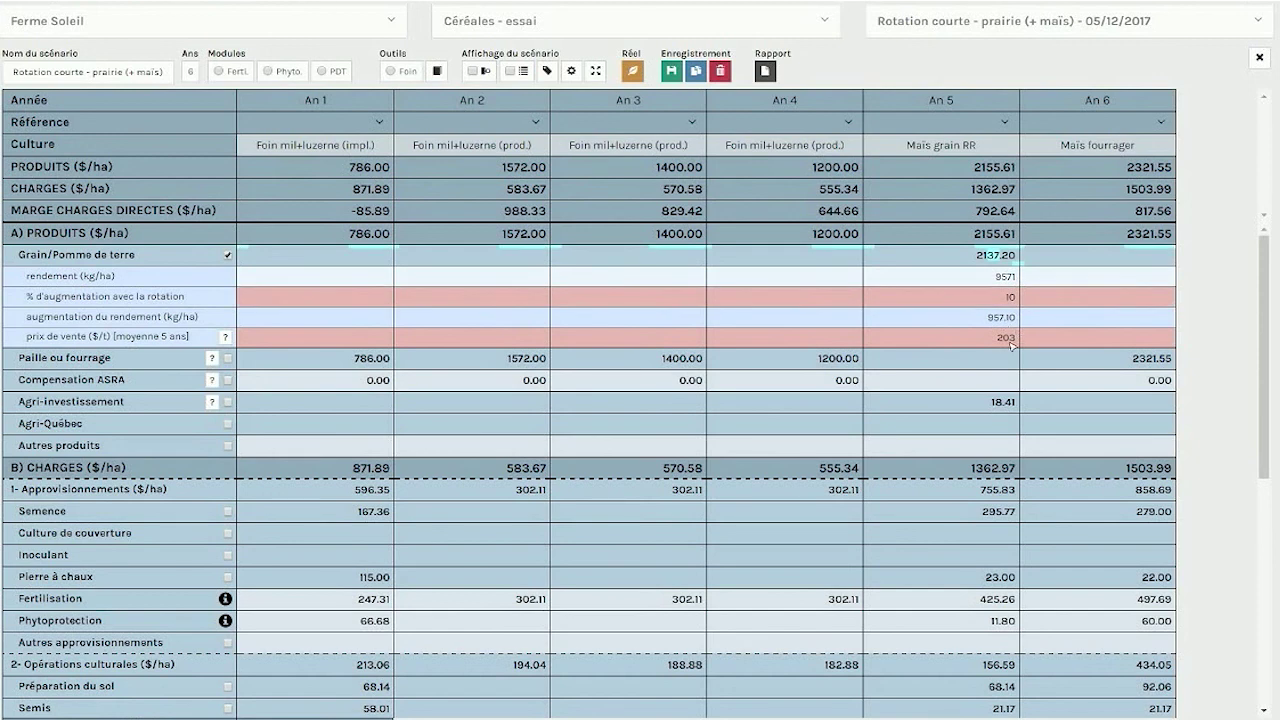
pyautogui.click(229, 257)
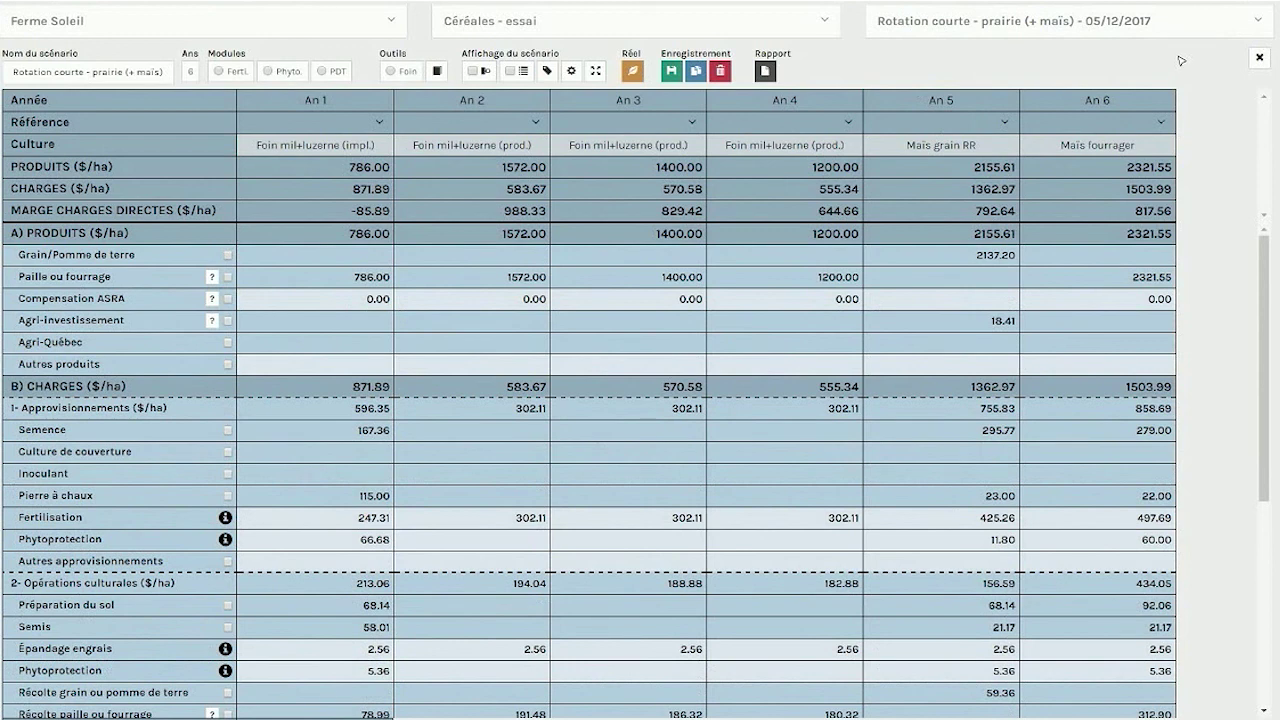
# - Display the list of saved scenarios for Céréales - essai and close it again
pyautogui.click(1238, 22)
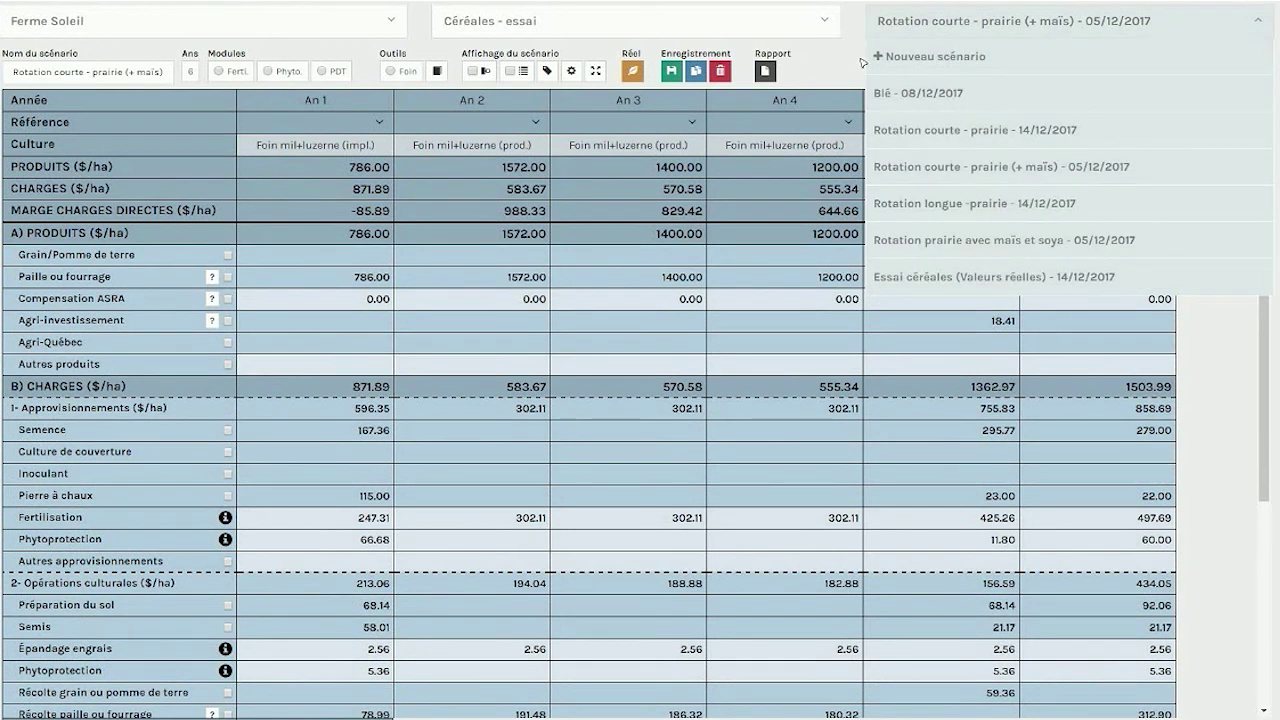
pyautogui.click(1063, 127)
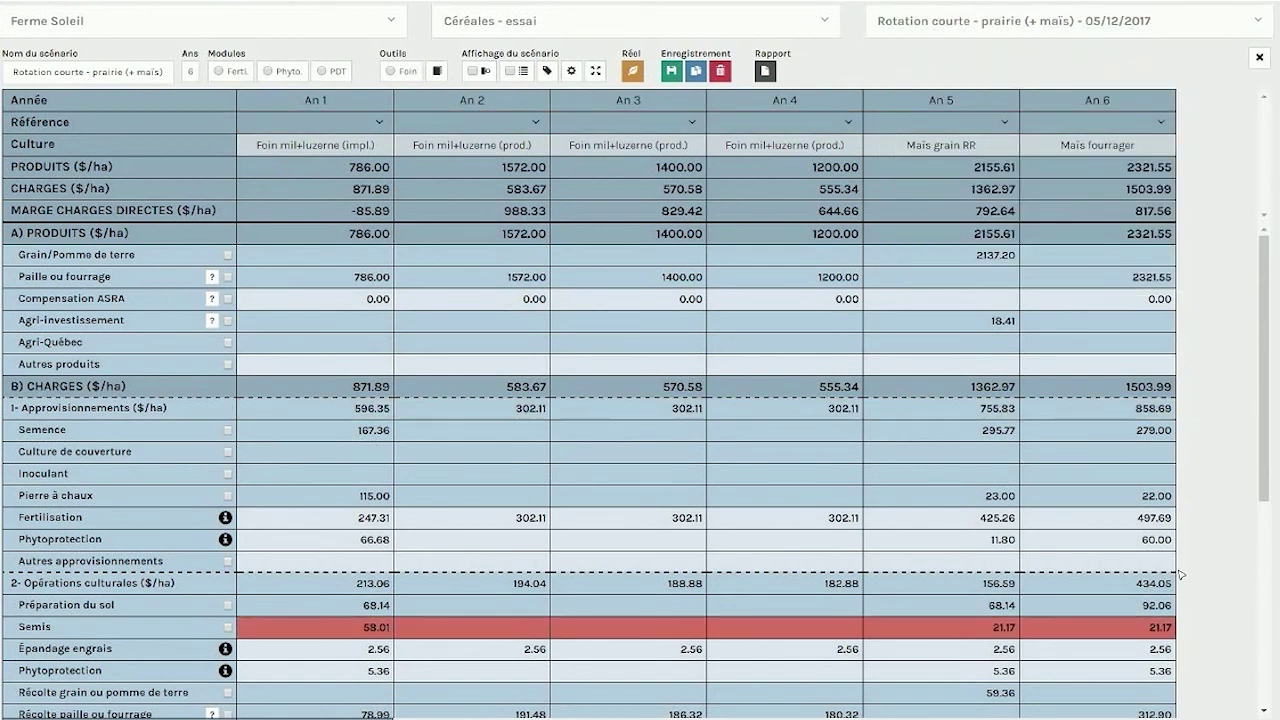